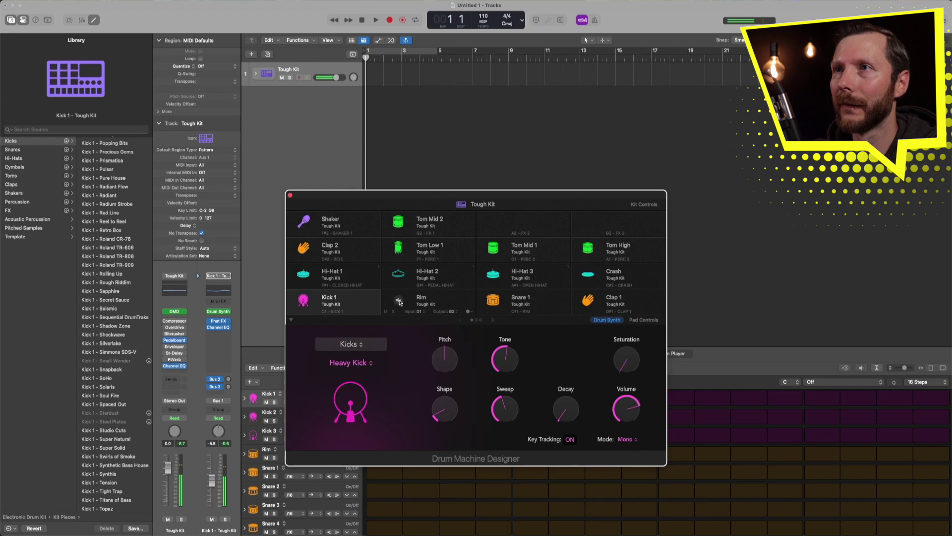
- Browse the available library sounds for the Snare 1 and Kick 1 pads of the Tough Kit
{"action": "left_click", "coordinate": [499, 303]}
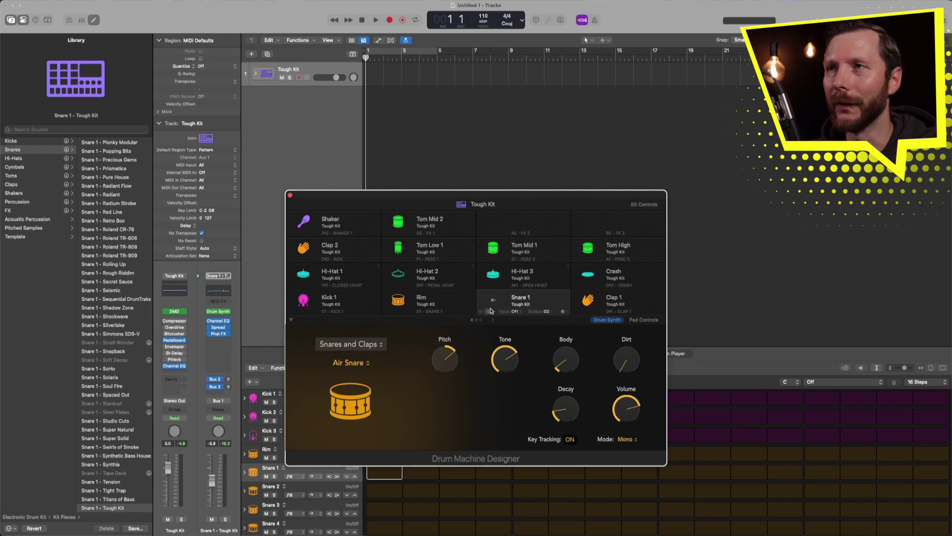
{"action": "left_click", "coordinate": [332, 300]}
{"action": "scroll", "coordinate": [98, 165], "scroll_direction": "down", "scroll_amount": 2}
{"action": "scroll", "coordinate": [100, 167], "scroll_direction": "up", "scroll_amount": 5}
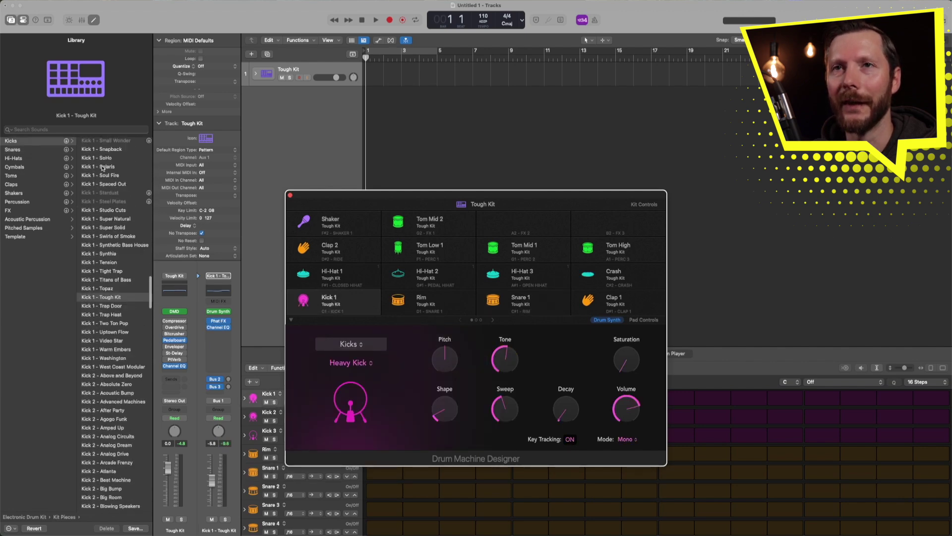
{"action": "scroll", "coordinate": [101, 168], "scroll_direction": "up", "scroll_amount": 8}
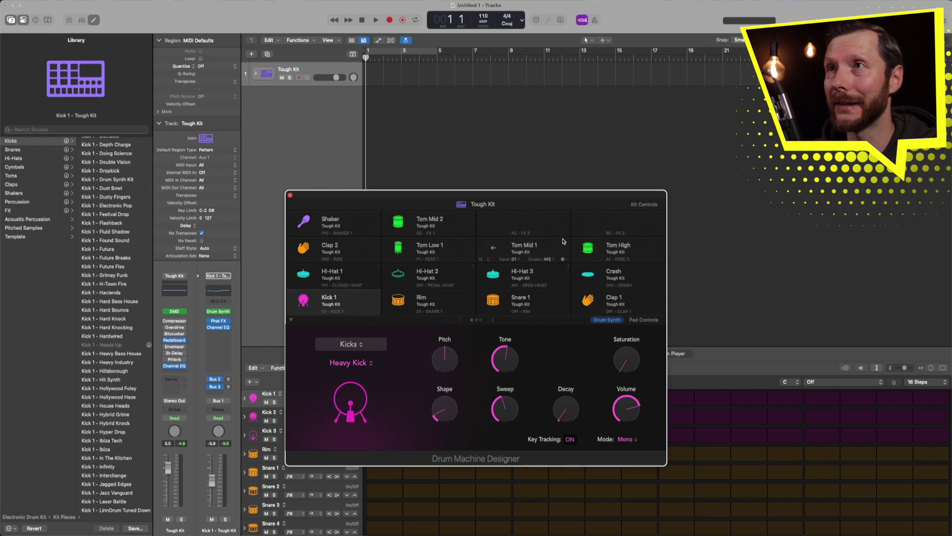
- Select the whole drum kit and replace it with the Boom Bap kit from the electronic drum kits
{"action": "left_click", "coordinate": [475, 206]}
{"action": "scroll", "coordinate": [112, 212], "scroll_direction": "up", "scroll_amount": 5}
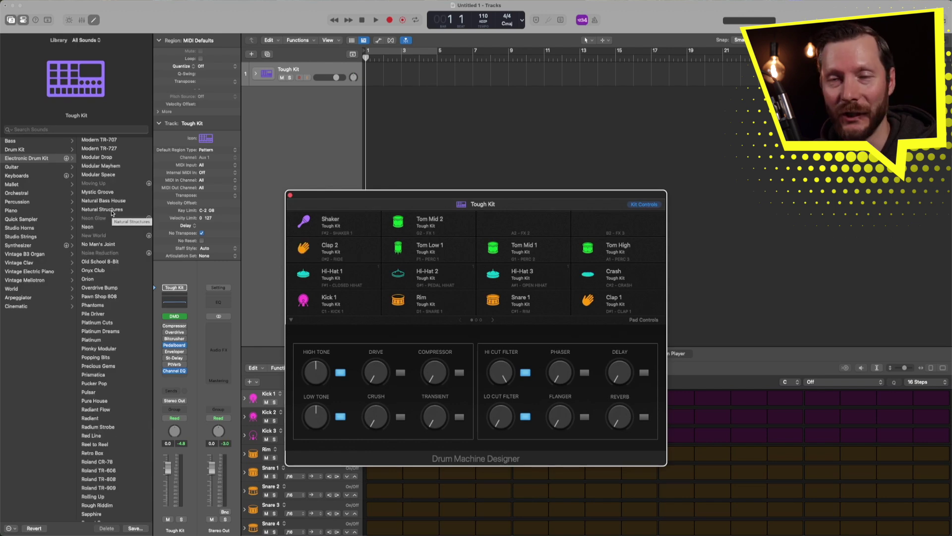
{"action": "scroll", "coordinate": [113, 213], "scroll_direction": "up", "scroll_amount": 10}
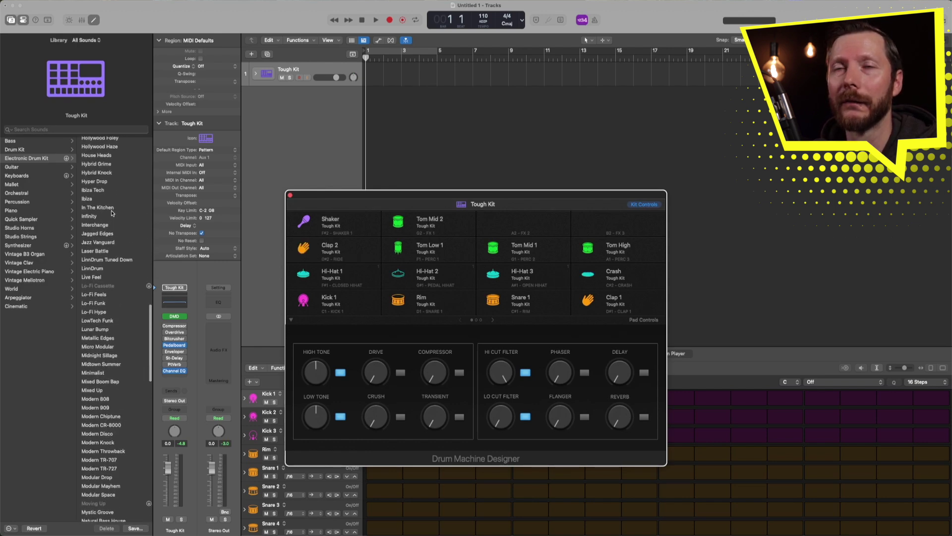
{"action": "scroll", "coordinate": [112, 213], "scroll_direction": "up", "scroll_amount": 10}
{"action": "left_click", "coordinate": [114, 331]}
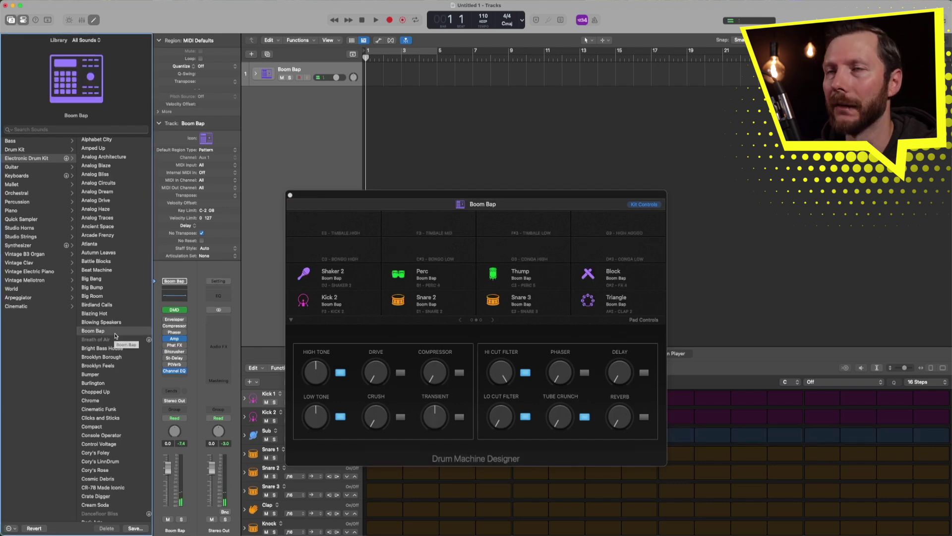
- Close the Drum Machine Designer window and hide the sound library
{"action": "left_click", "coordinate": [290, 195]}
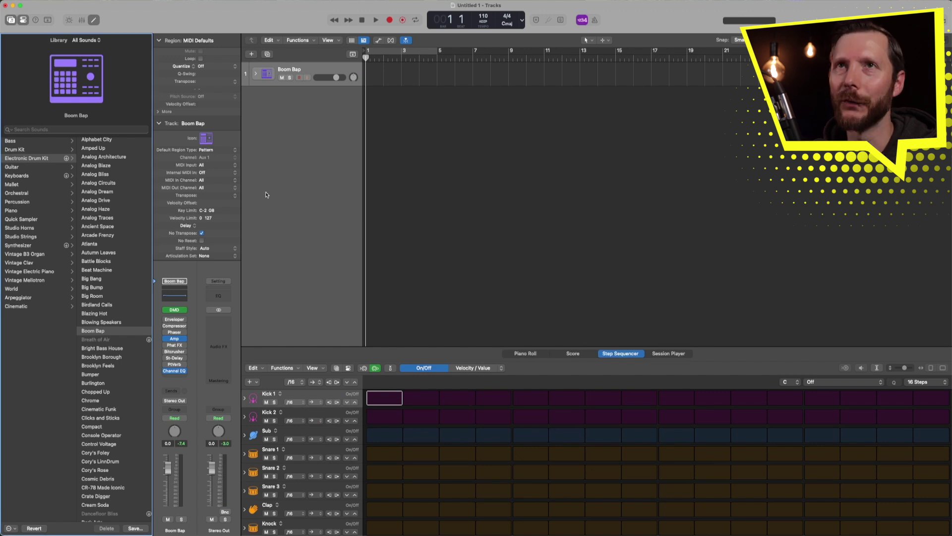
{"action": "left_click", "coordinate": [10, 20]}
{"action": "left_click", "coordinate": [10, 20]}
{"action": "key", "text": "y"}
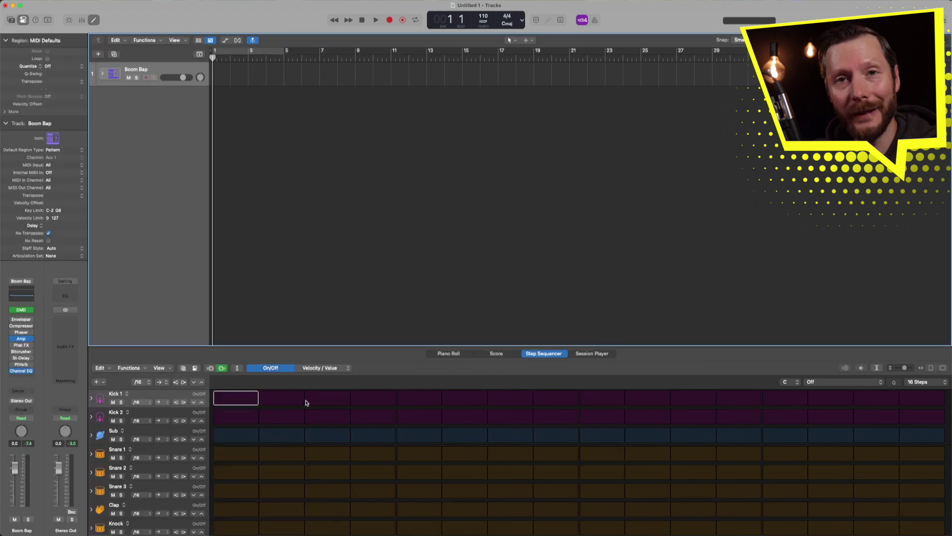
- Activate Kick 1 on steps 1 and 9 and Snare 1 on steps 4 and 13 in the step sequencer
{"action": "left_click", "coordinate": [243, 402]}
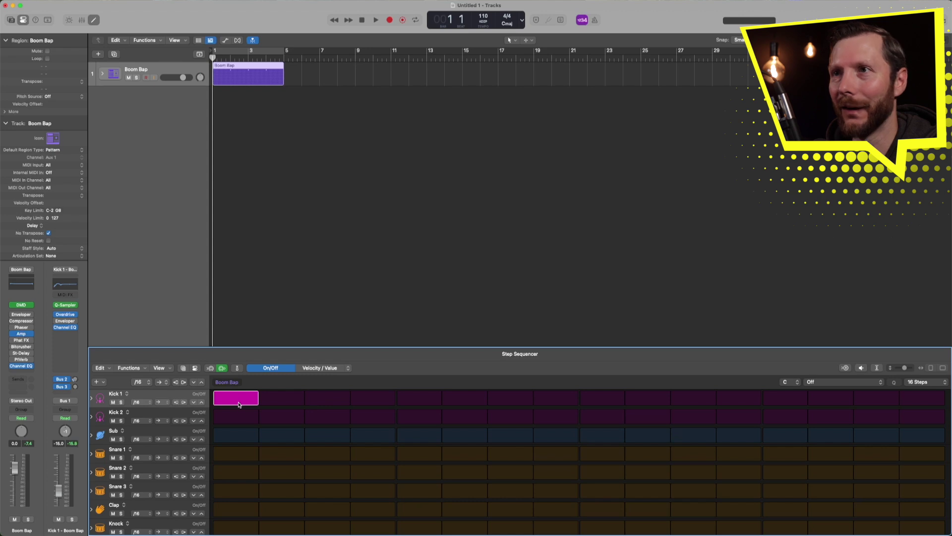
{"action": "left_click", "coordinate": [605, 399]}
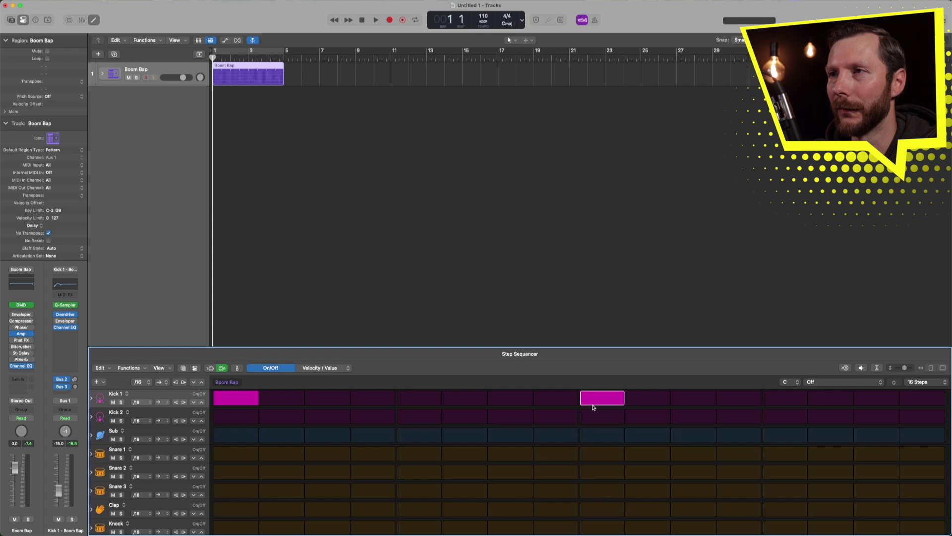
{"action": "left_click", "coordinate": [375, 454]}
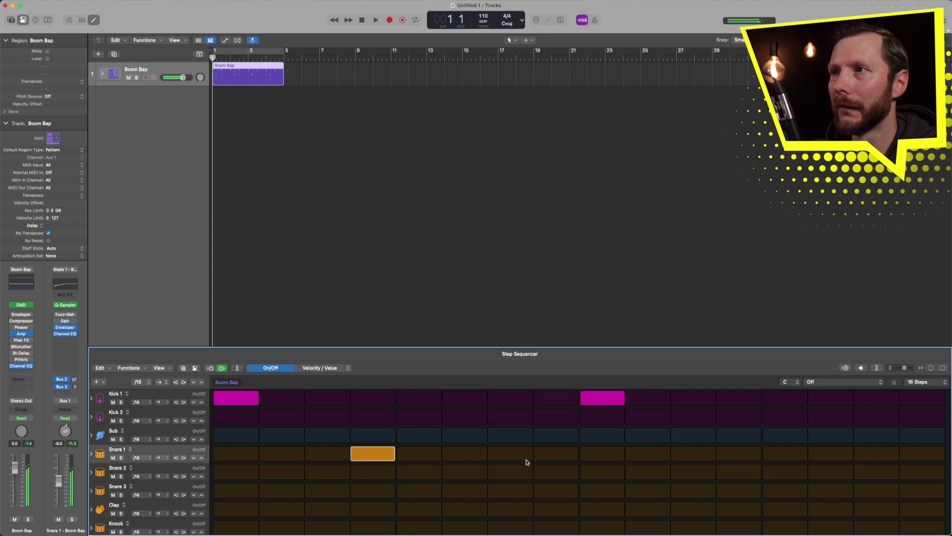
{"action": "left_click", "coordinate": [780, 455]}
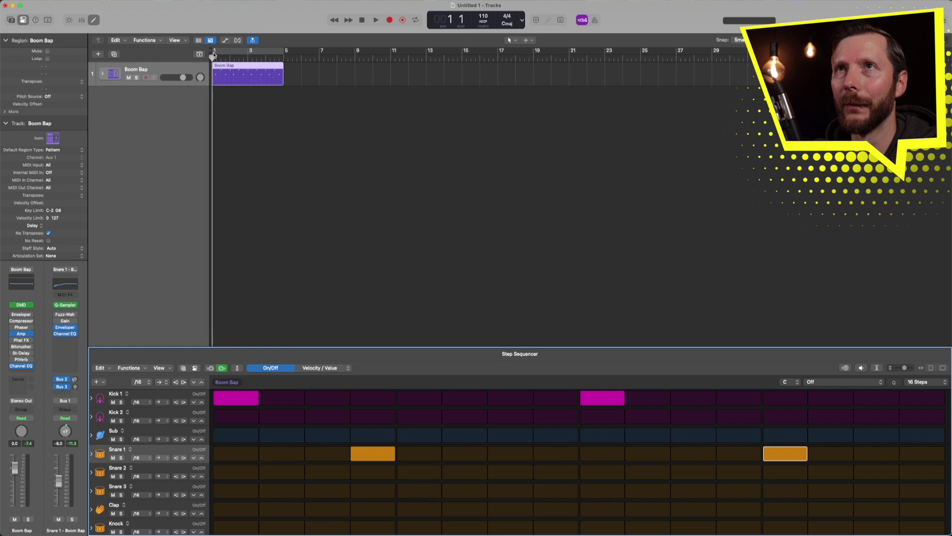
- Turn on cycle mode over bars 1 to 4 so the Boom Bap region loops
{"action": "left_click", "coordinate": [240, 51]}
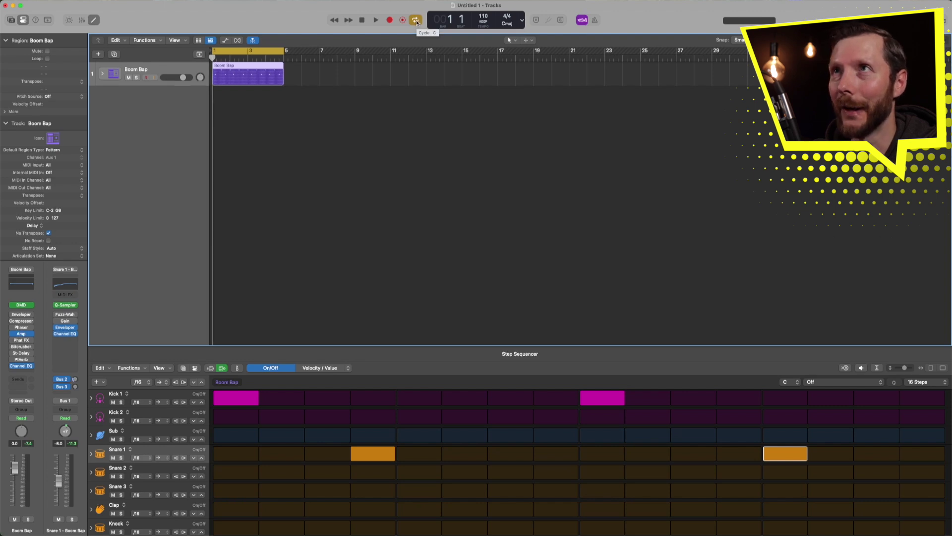
{"action": "left_click", "coordinate": [416, 20]}
{"action": "left_click", "coordinate": [416, 20]}
{"action": "left_click", "coordinate": [416, 20]}
{"action": "left_click", "coordinate": [416, 21]}
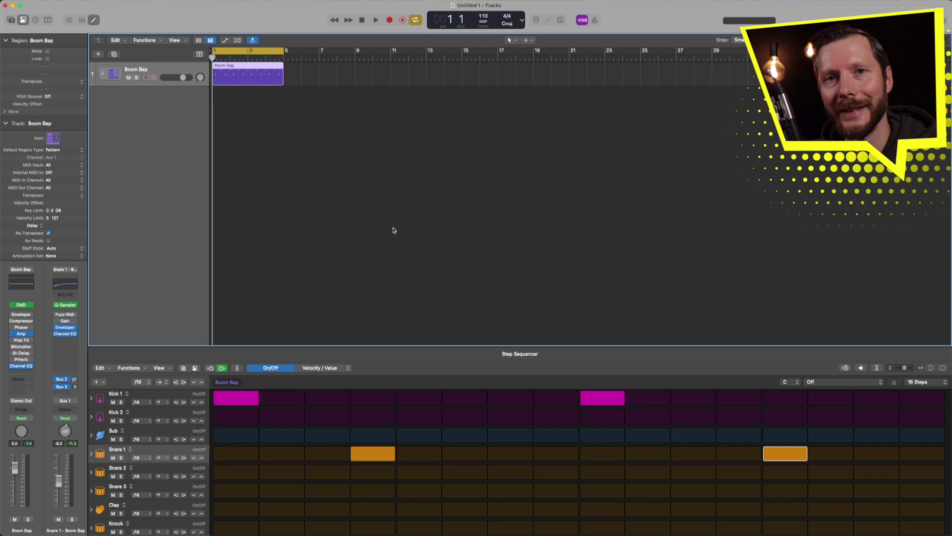
{"action": "key", "text": "c"}
{"action": "key", "text": "c"}
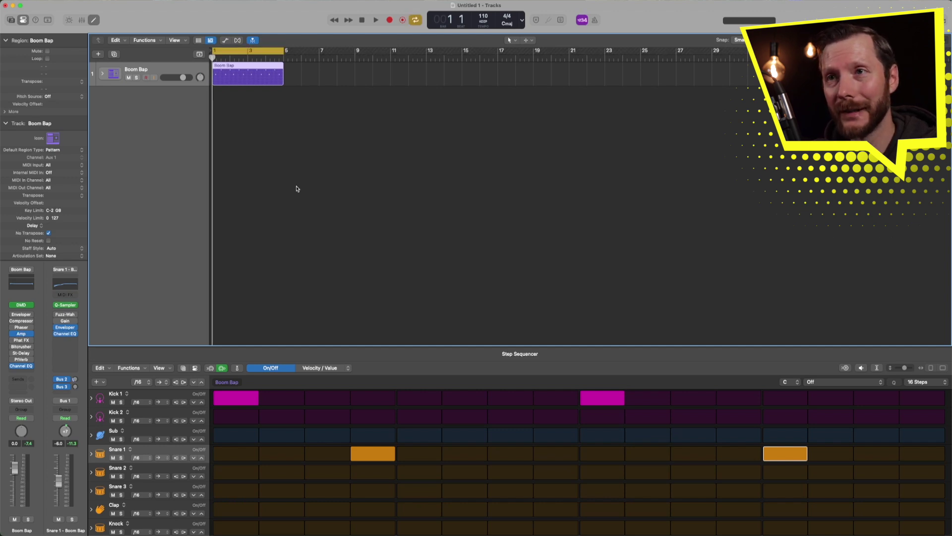
- Play the loop briefly, and move the first Snare 1 hit from step 4 to step 5
{"action": "key", "text": "space"}
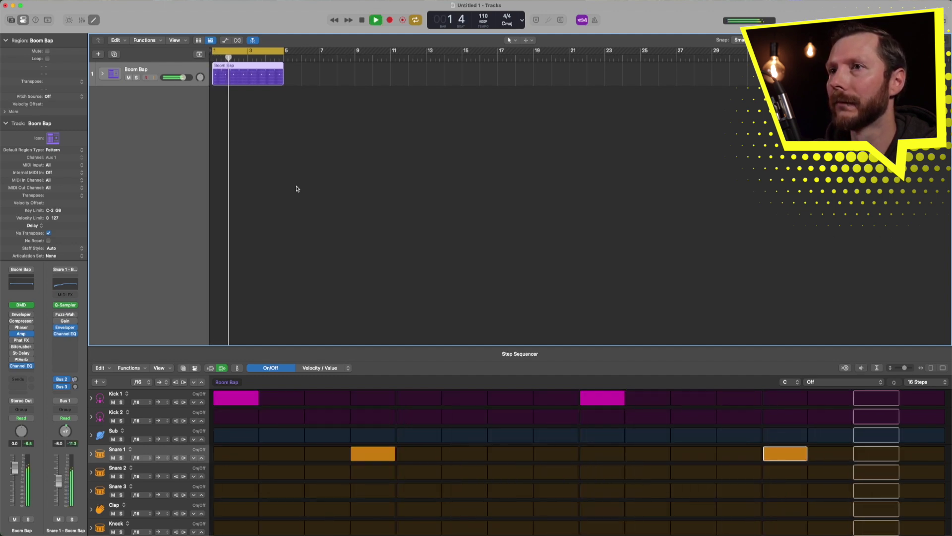
{"action": "key", "text": "space"}
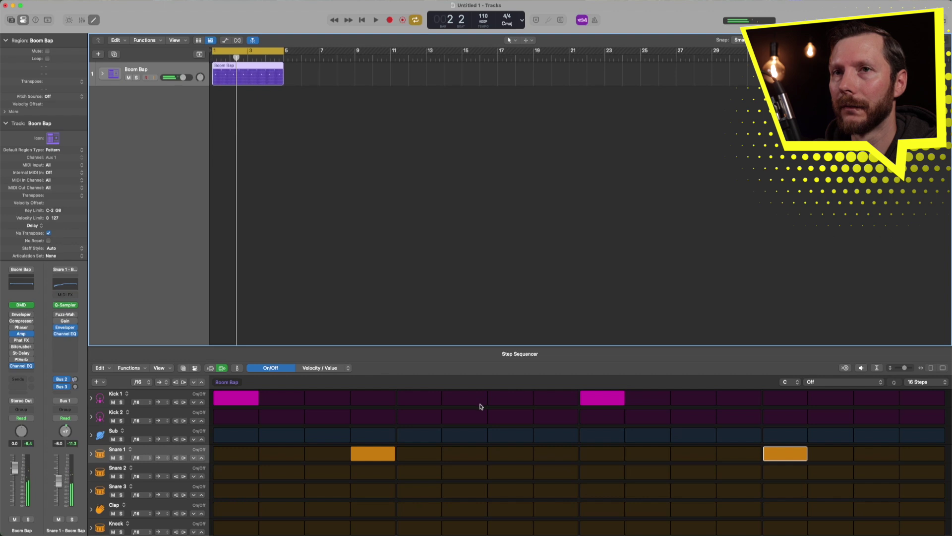
{"action": "left_click", "coordinate": [381, 455]}
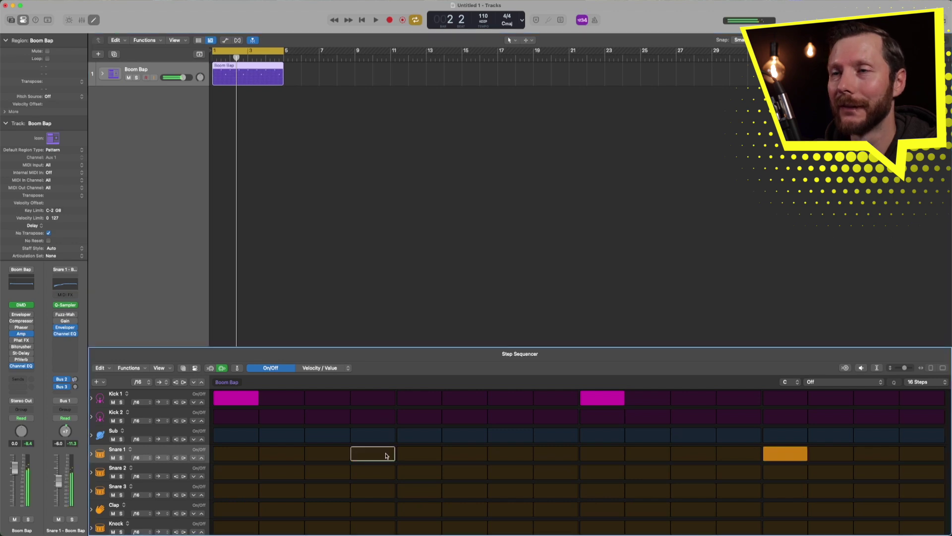
{"action": "left_click", "coordinate": [417, 459]}
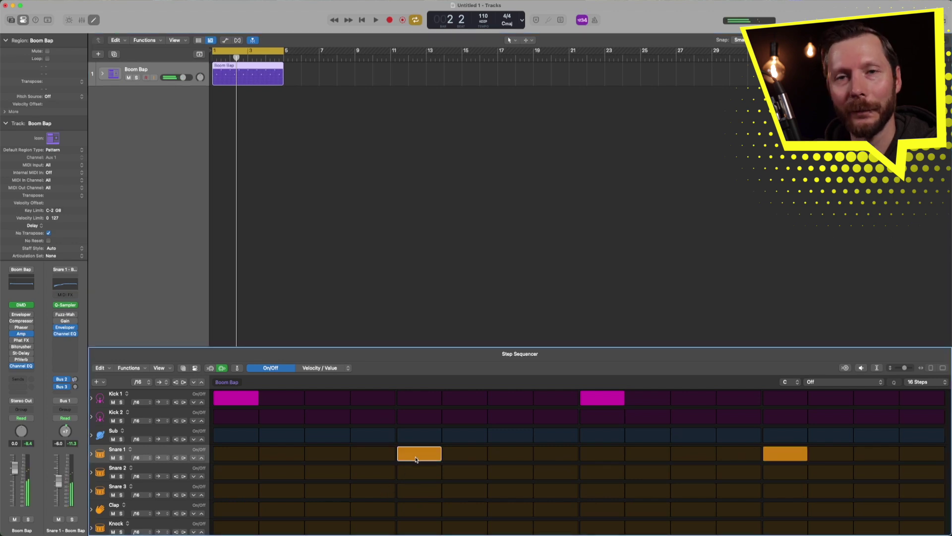
- Play the looped pattern with the moved snare, and play it again at a tempo of 90 BPM
{"action": "key", "text": "space"}
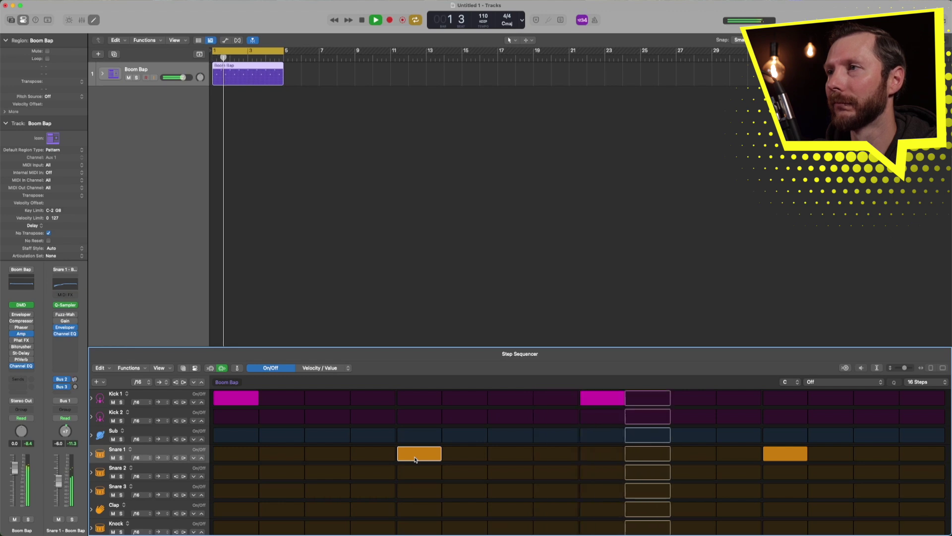
{"action": "key", "text": "space"}
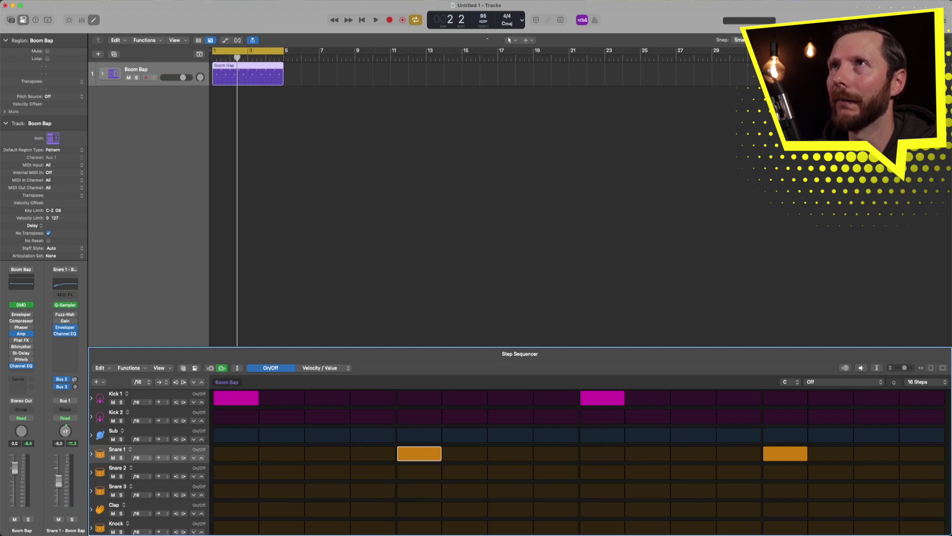
{"action": "key", "text": "space"}
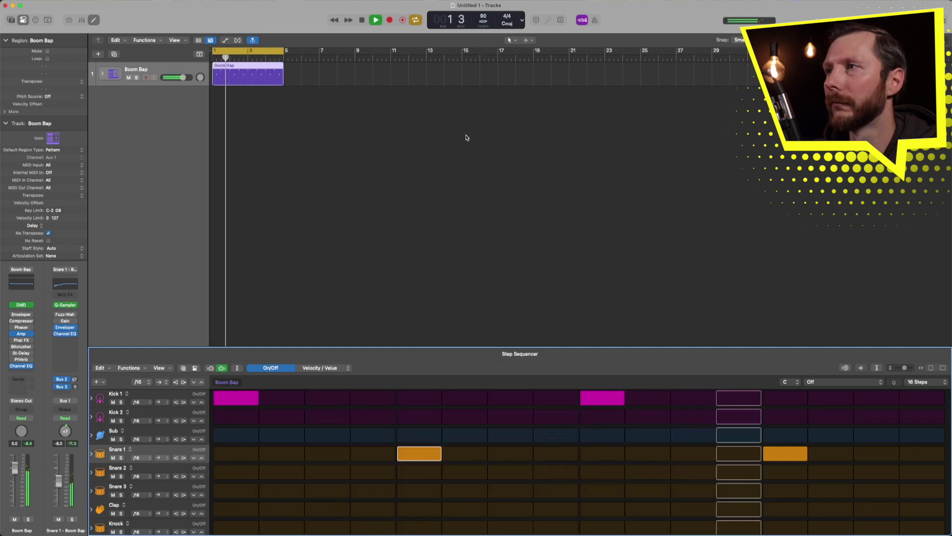
{"action": "key", "text": "space"}
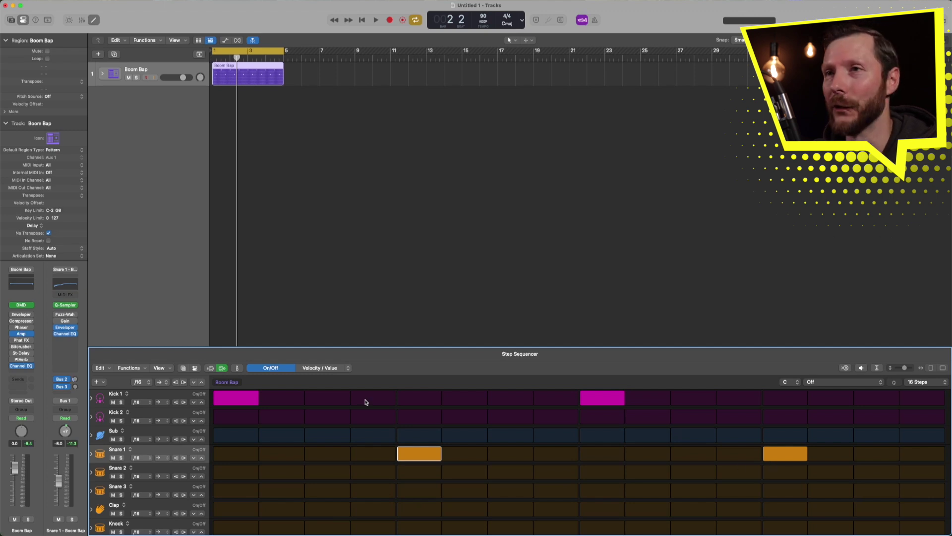
- Rearrange the Kick 1 row during playback by clearing step 9 and activating steps 4, 15 and 16, and stop the loop
{"action": "key", "text": "space"}
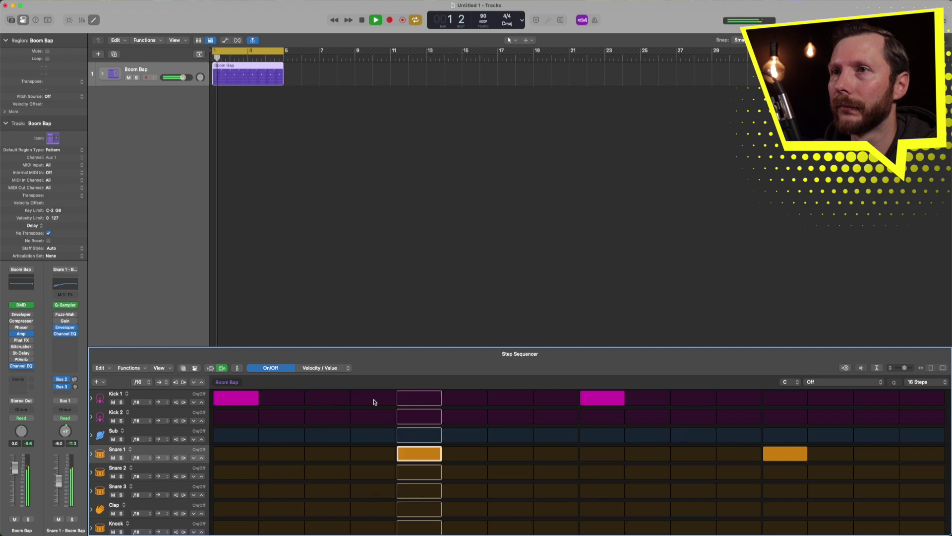
{"action": "left_click", "coordinate": [373, 399]}
{"action": "left_click", "coordinate": [602, 398]}
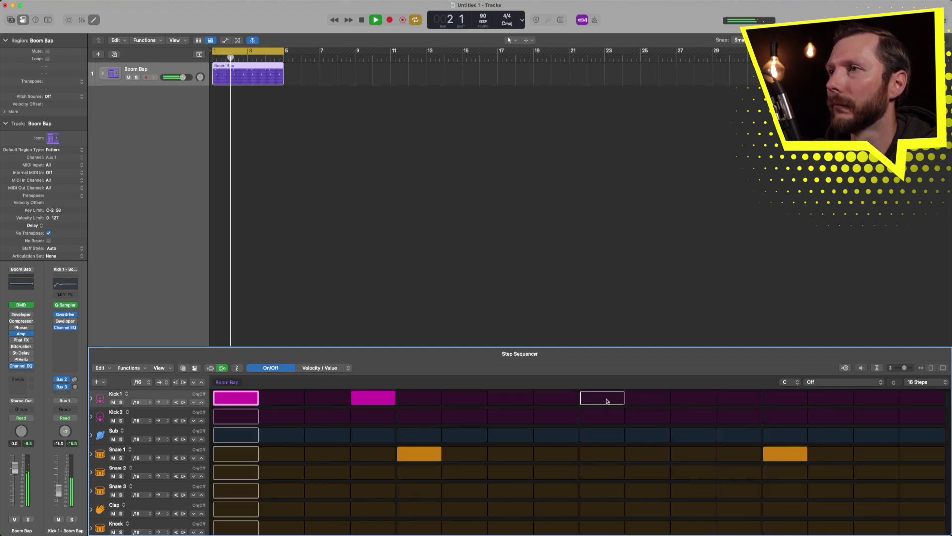
{"action": "left_click", "coordinate": [737, 400]}
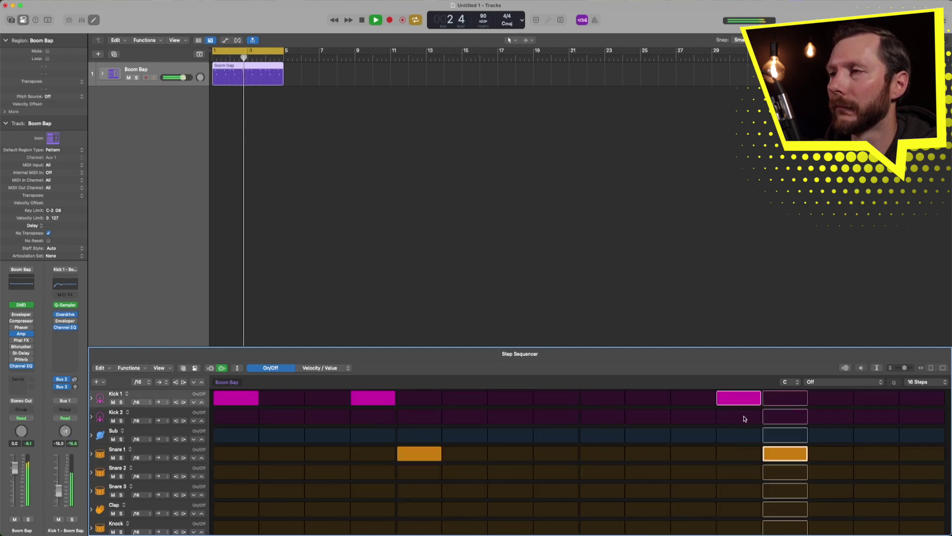
{"action": "left_click", "coordinate": [737, 402]}
{"action": "left_click", "coordinate": [876, 399]}
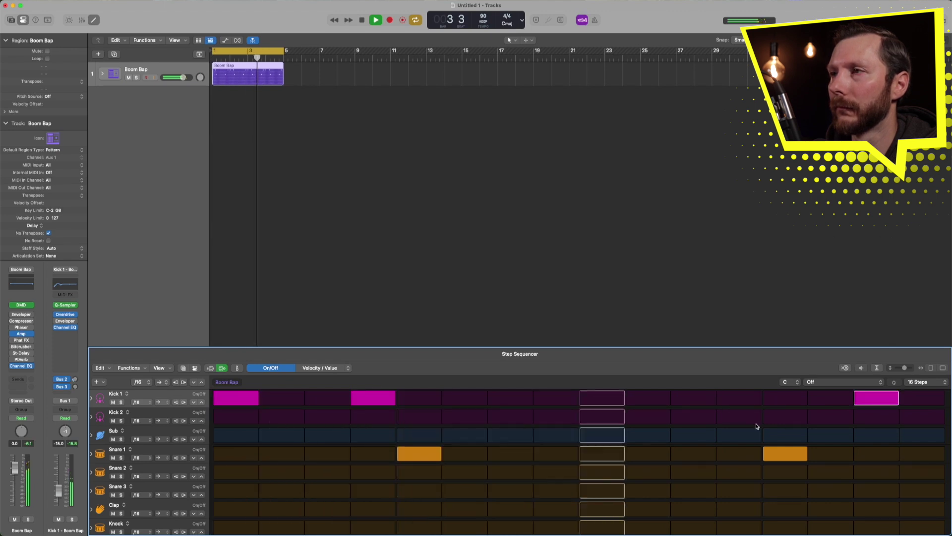
{"action": "left_click", "coordinate": [905, 399]}
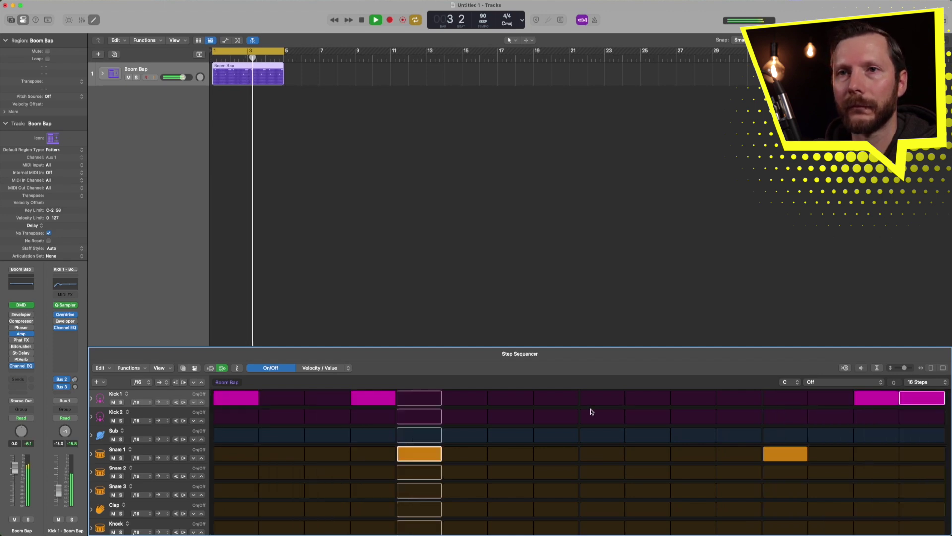
{"action": "key", "text": "space"}
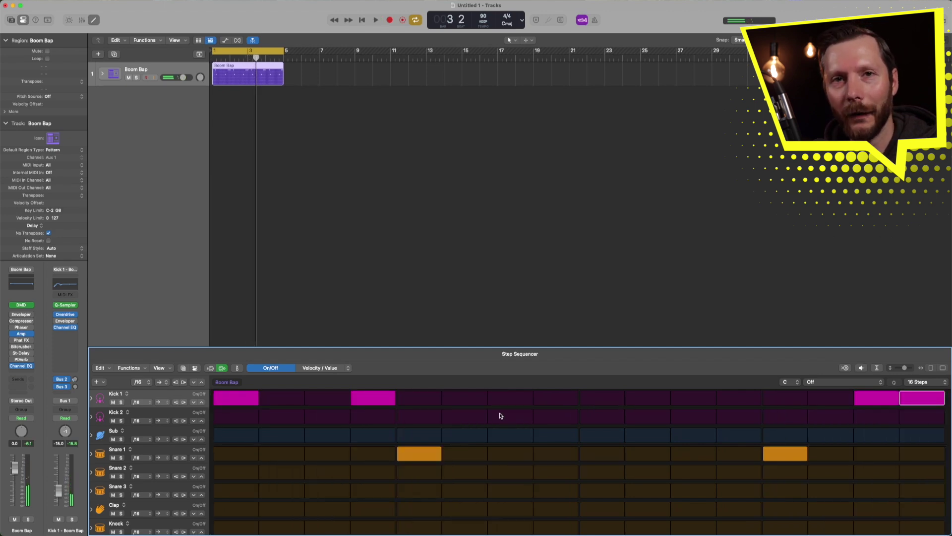
- Activate Hi-Hat 1 on every odd-numbered step from 1 to 15, and play the loop
{"action": "scroll", "coordinate": [181, 460], "scroll_direction": "down", "scroll_amount": 3}
{"action": "scroll", "coordinate": [180, 460], "scroll_direction": "down", "scroll_amount": 2}
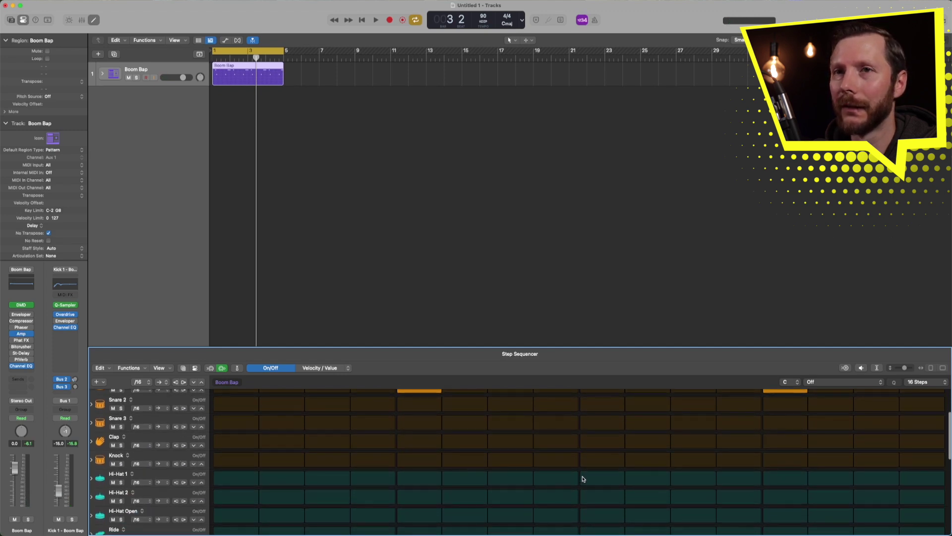
{"action": "scroll", "coordinate": [317, 480], "scroll_direction": "down", "scroll_amount": 3}
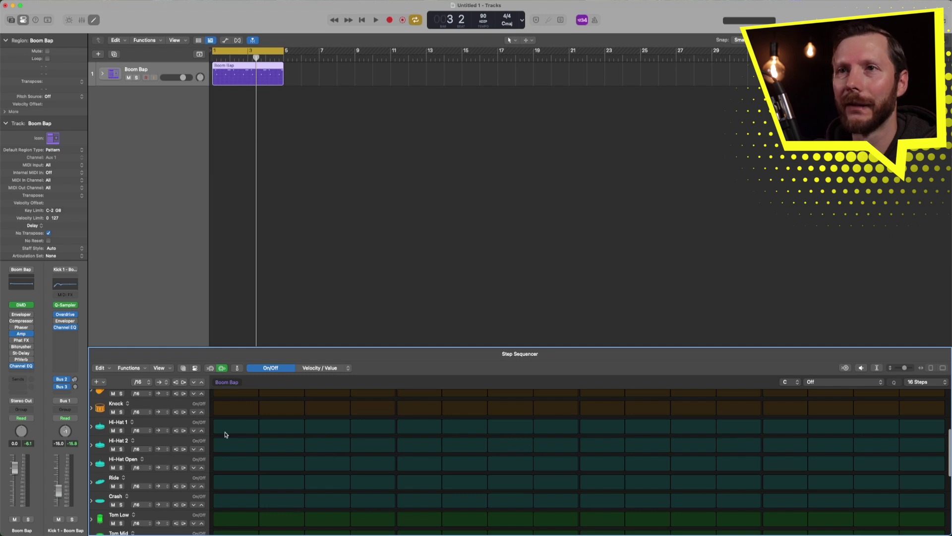
{"action": "left_click", "coordinate": [242, 427]}
{"action": "left_click", "coordinate": [330, 427]}
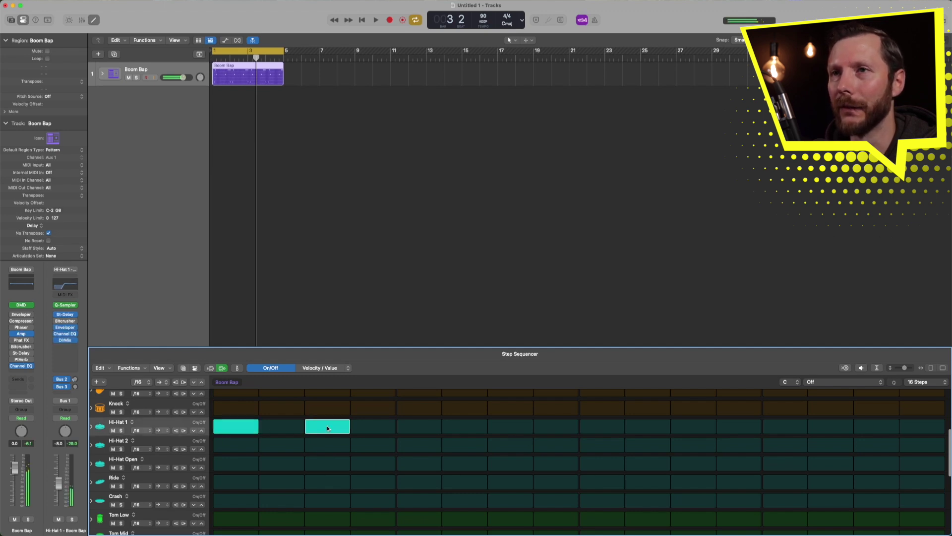
{"action": "left_click", "coordinate": [419, 429]}
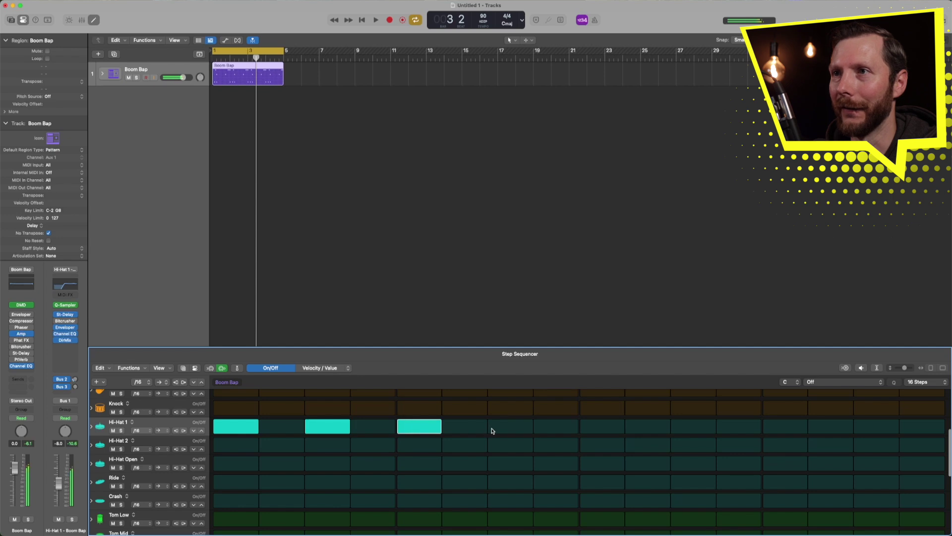
{"action": "left_click", "coordinate": [511, 429]}
{"action": "left_click", "coordinate": [610, 428]}
{"action": "left_click", "coordinate": [689, 431]}
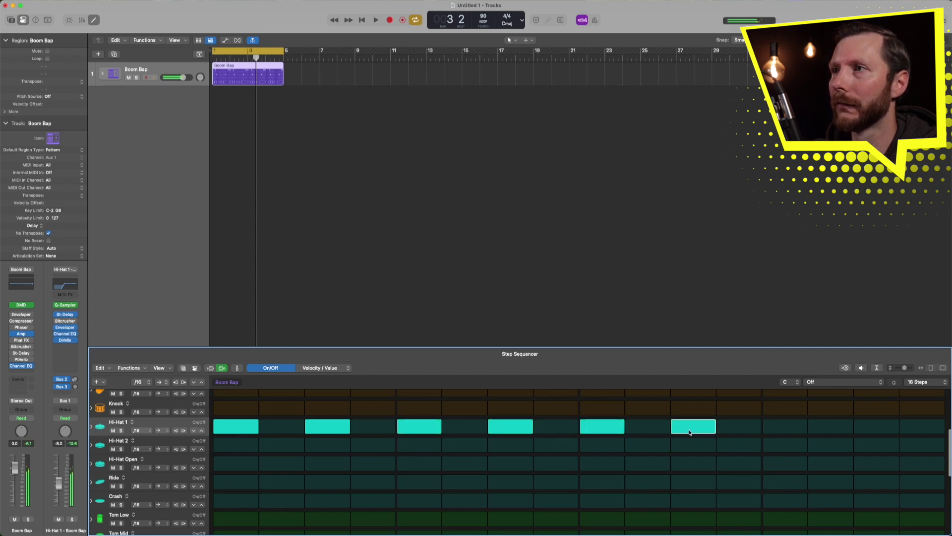
{"action": "left_click", "coordinate": [779, 427]}
{"action": "left_click", "coordinate": [882, 428]}
{"action": "key", "text": "space"}
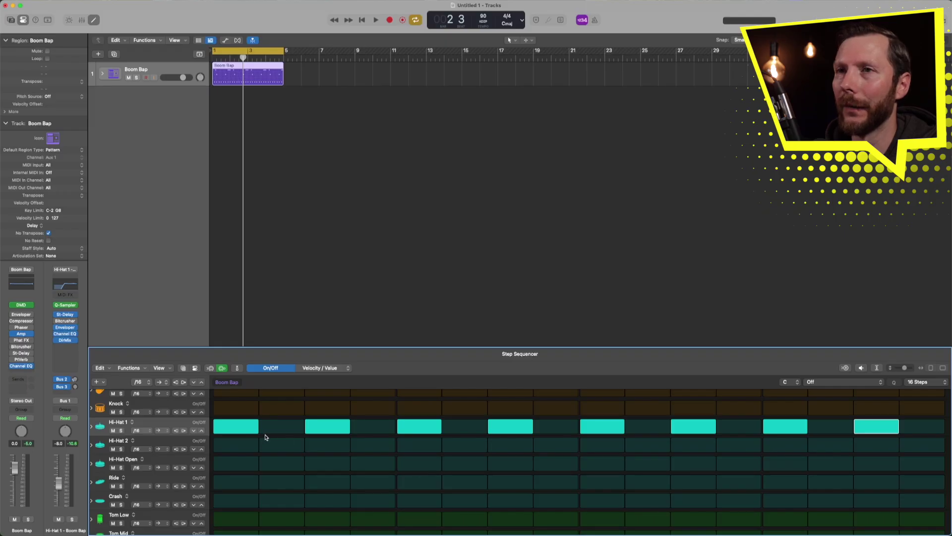
- Clear all active steps in the Hi-Hat 1 row of the Boom Bap pattern
{"action": "mouse_move", "coordinate": [865, 429]}
{"action": "left_mouse_down"}
{"action": "mouse_move", "coordinate": [420, 412]}
{"action": "mouse_move", "coordinate": [314, 439]}
{"action": "left_mouse_up"}
{"action": "left_click", "coordinate": [420, 426]}
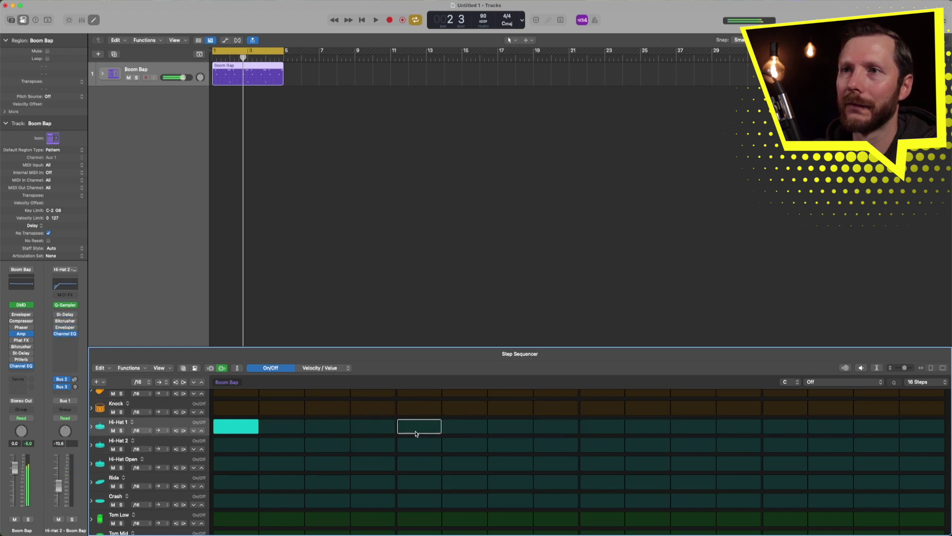
{"action": "left_click", "coordinate": [237, 427]}
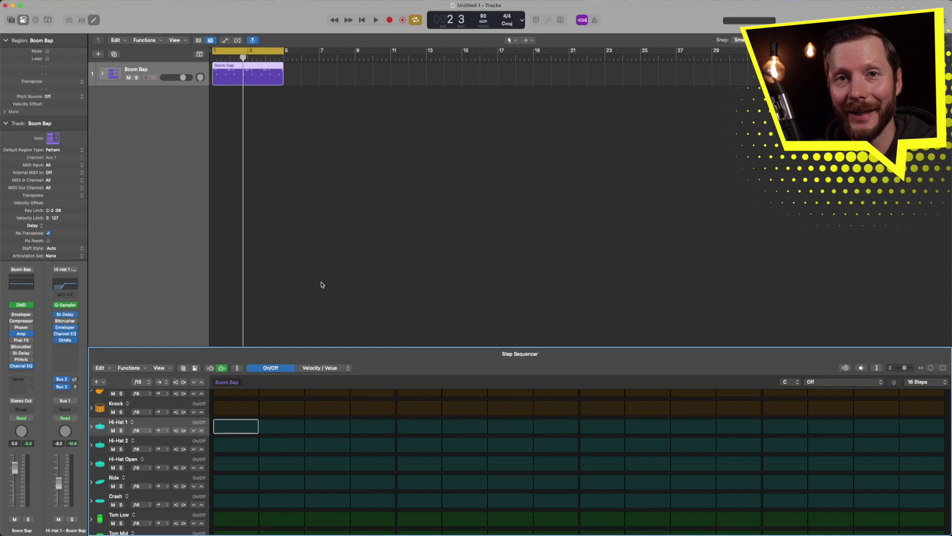
- Create a Session Player Drummer track with the Funk Rock drummer style
{"action": "left_click", "coordinate": [98, 55]}
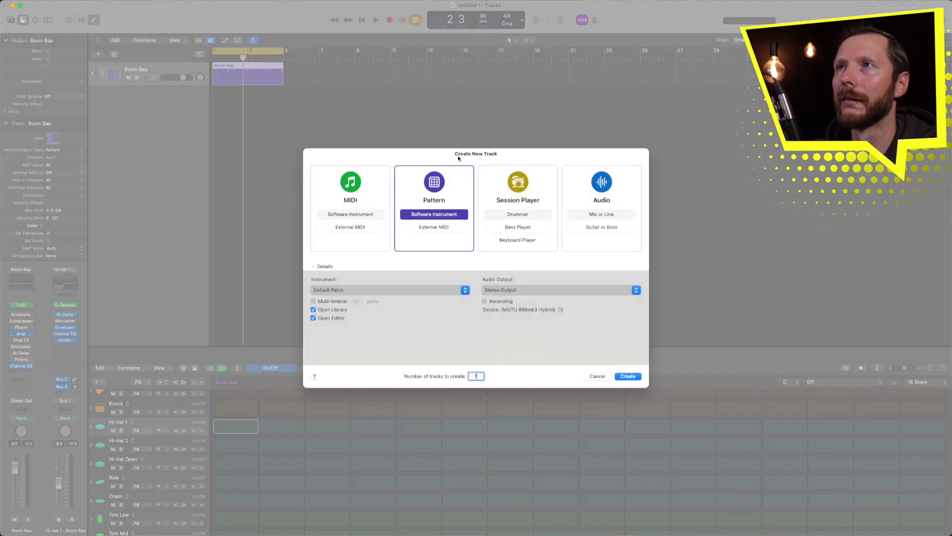
{"action": "left_click", "coordinate": [530, 212]}
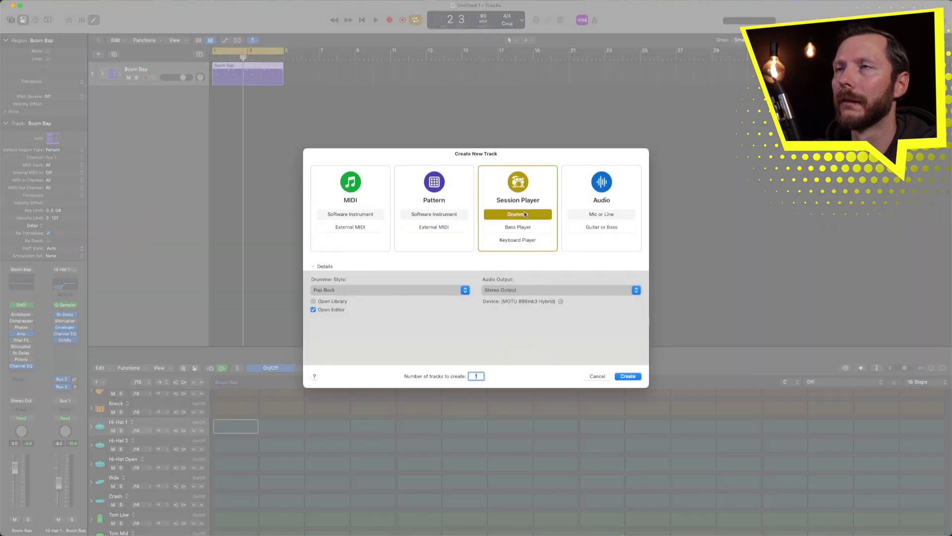
{"action": "left_click", "coordinate": [403, 295]}
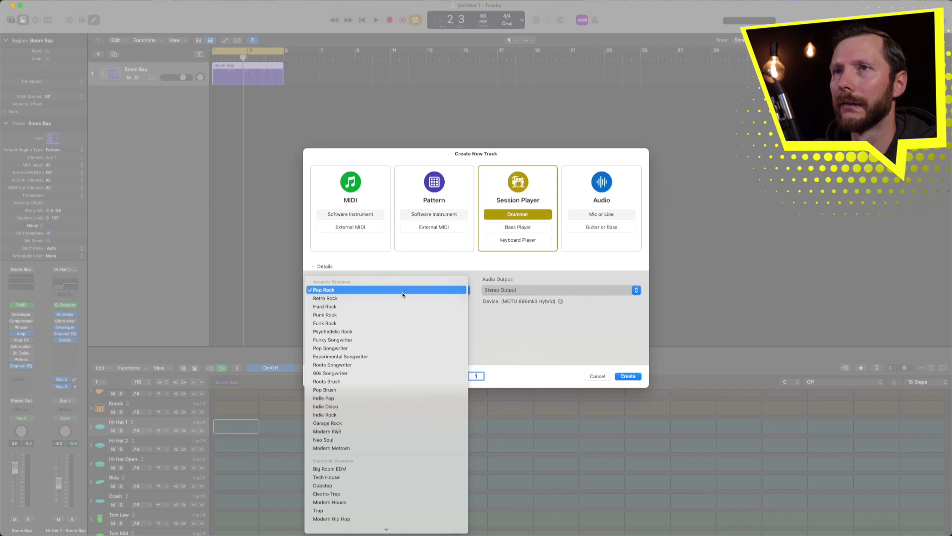
{"action": "left_click", "coordinate": [391, 322]}
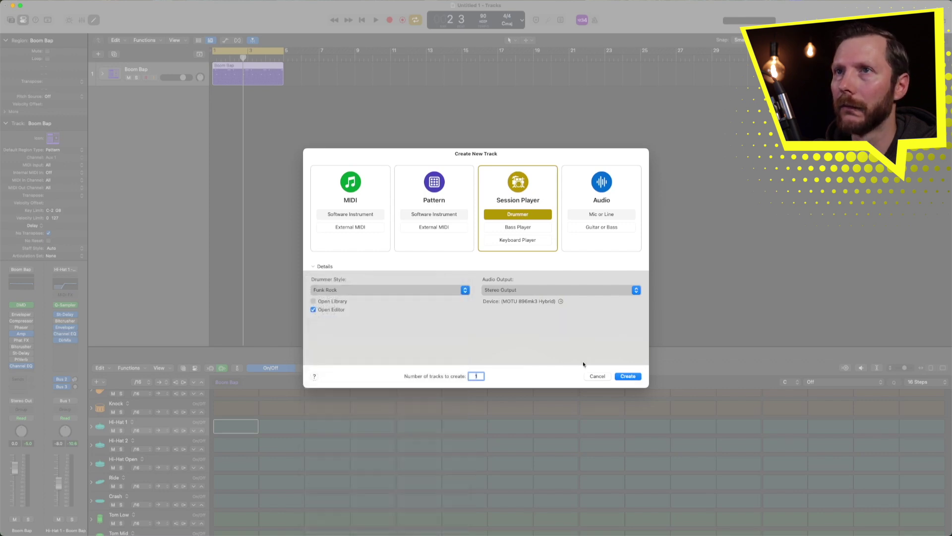
{"action": "left_click", "coordinate": [628, 376]}
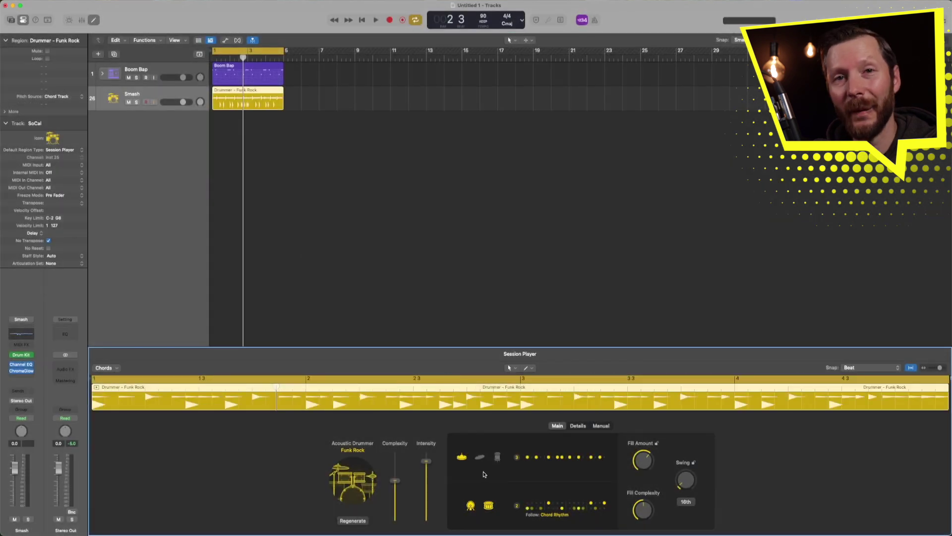
- Switch off the drummer's kick and snare so only the hi-hat plays, and turn Fill Amount down to its minimum
{"action": "left_click", "coordinate": [470, 506]}
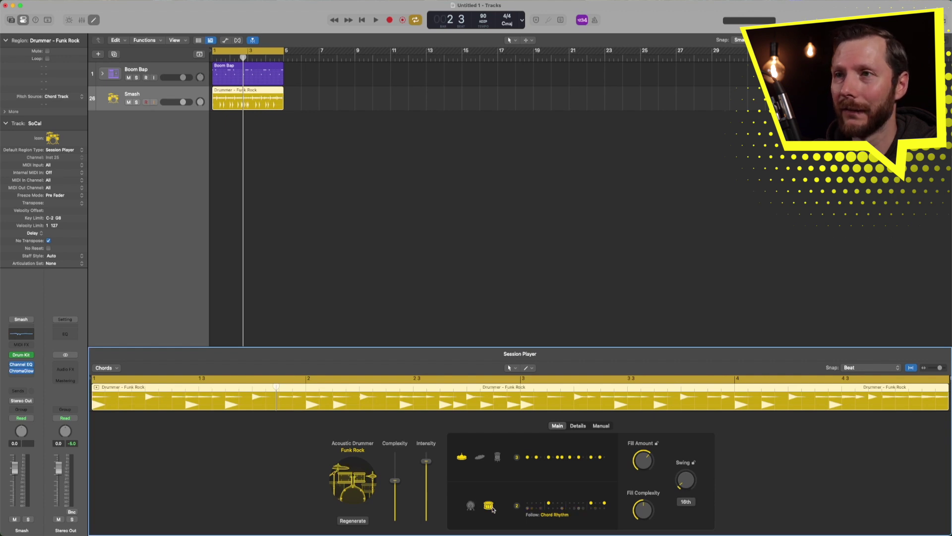
{"action": "left_click", "coordinate": [487, 508]}
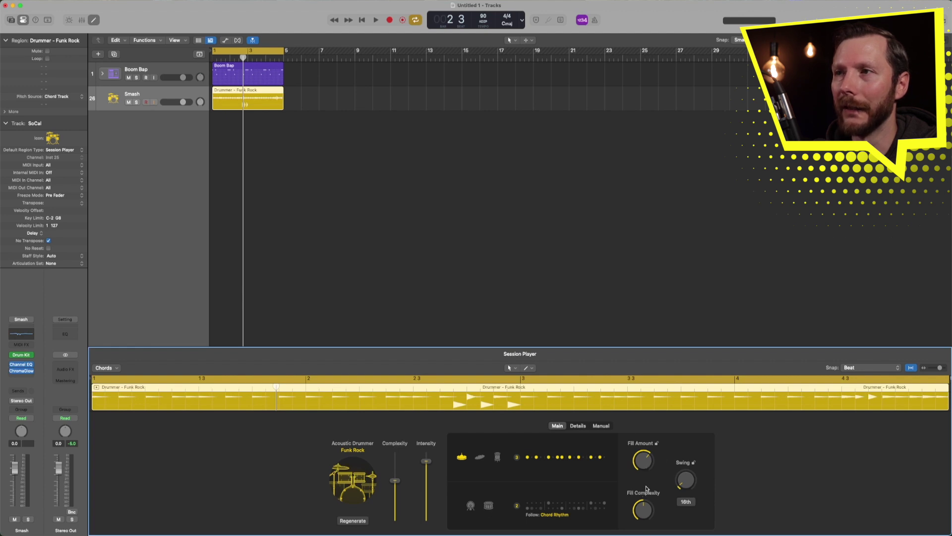
{"action": "left_click_drag", "start_coordinate": [649, 462], "coordinate": [648, 490]}
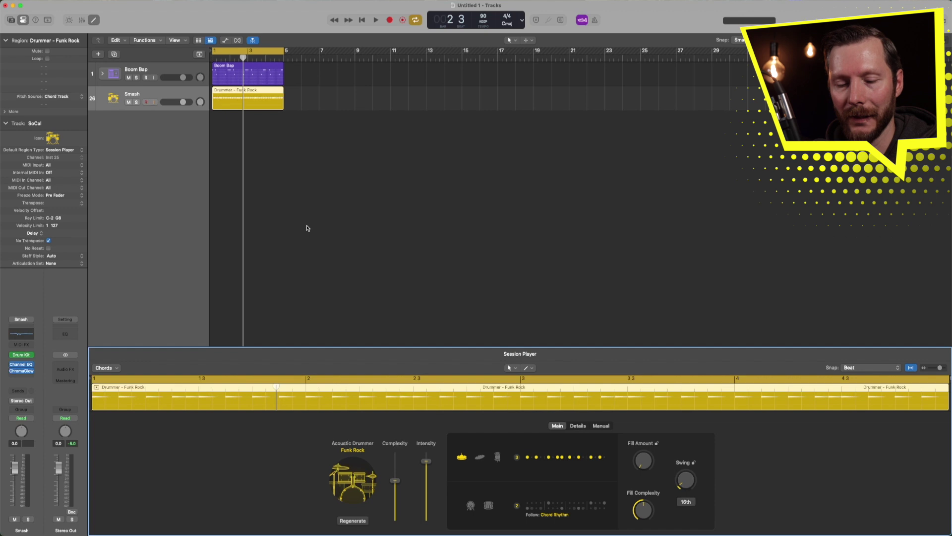
- Audition the drummer's hi-hat patterns 2 and 4 while the loop plays, settle on pattern 2, and stop playback
{"action": "key", "text": "space"}
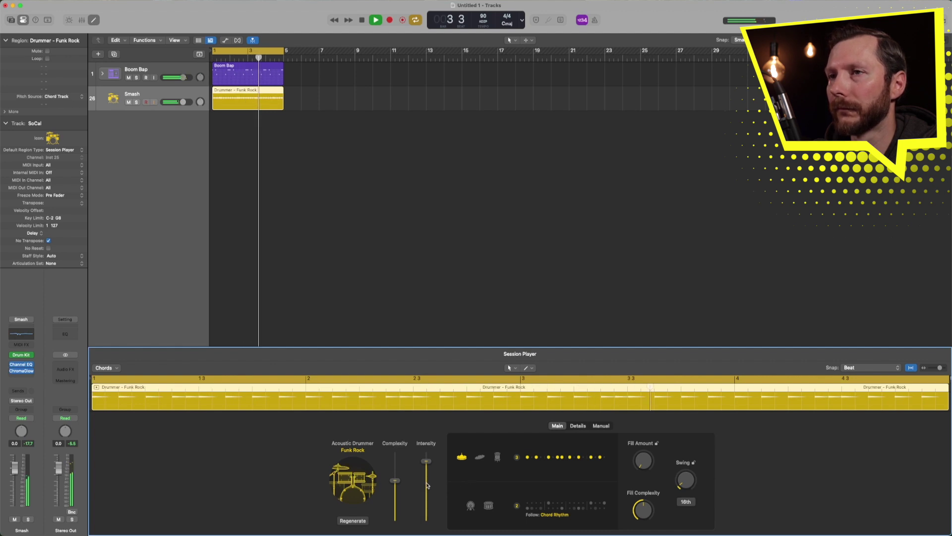
{"action": "left_click", "coordinate": [536, 459]}
{"action": "left_click", "coordinate": [527, 388]}
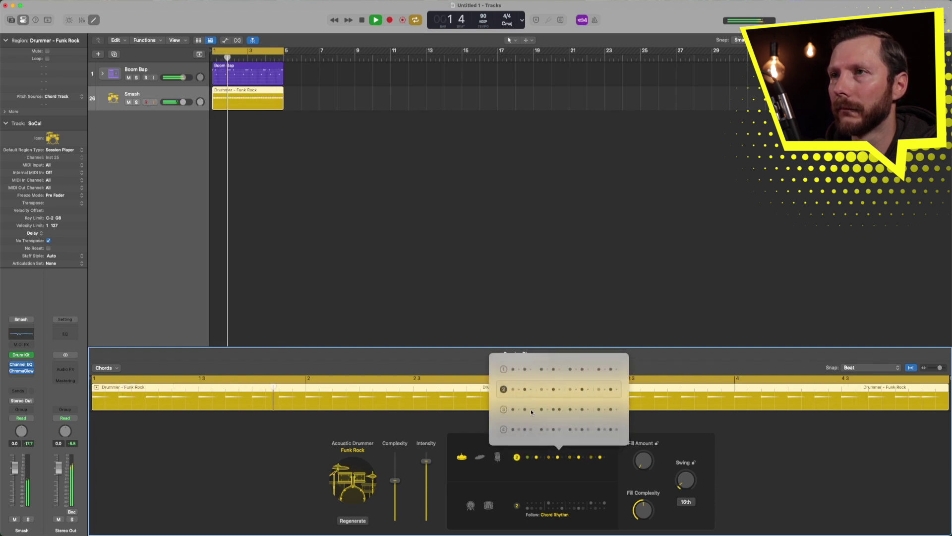
{"action": "left_click", "coordinate": [542, 430]}
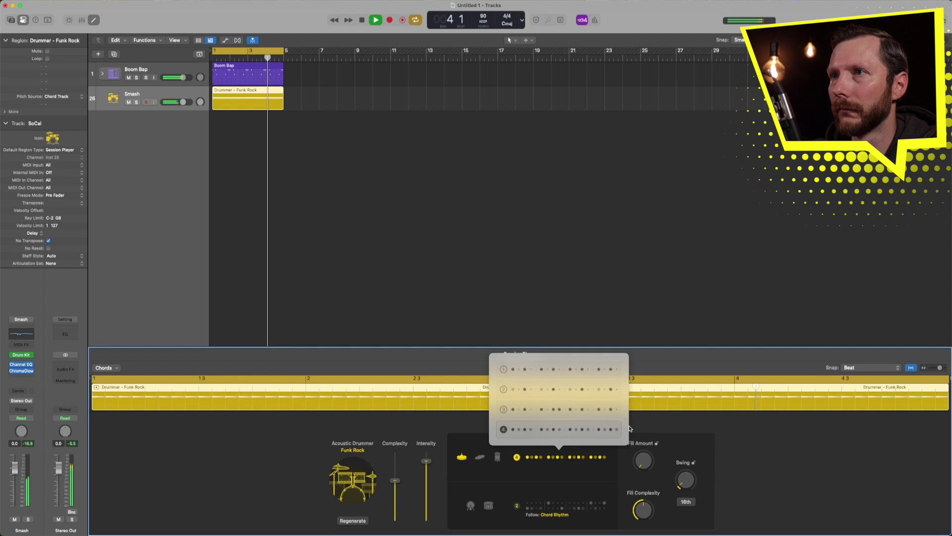
{"action": "left_click", "coordinate": [568, 370]}
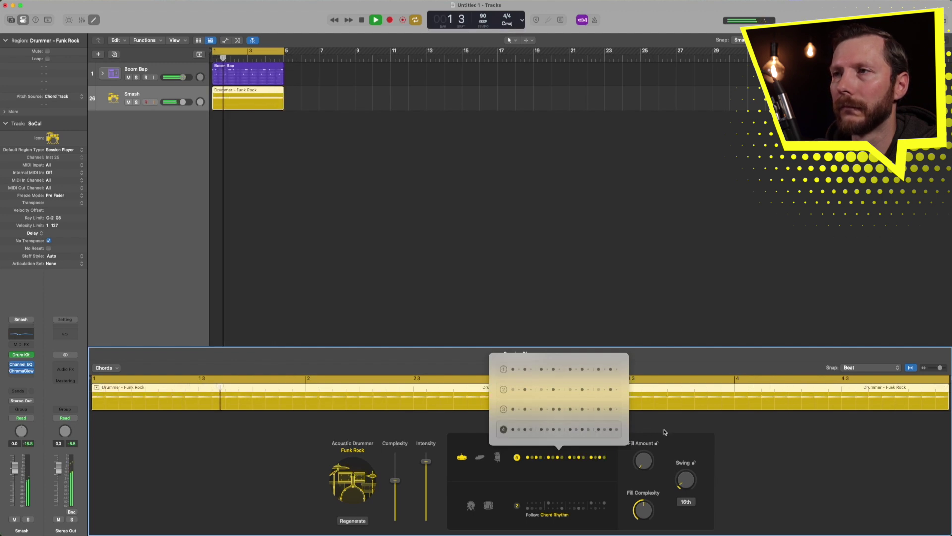
{"action": "left_click", "coordinate": [590, 418]}
{"action": "left_click", "coordinate": [600, 389]}
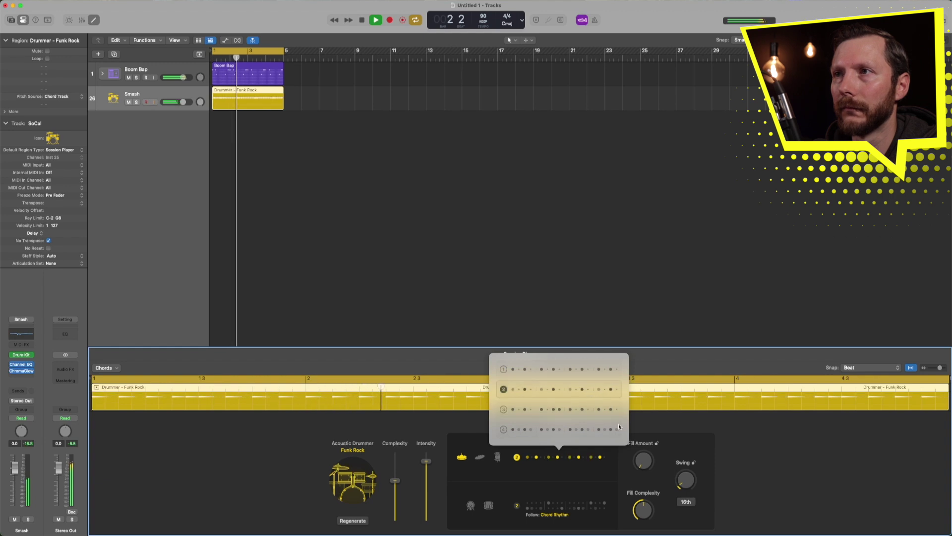
{"action": "left_click", "coordinate": [648, 430]}
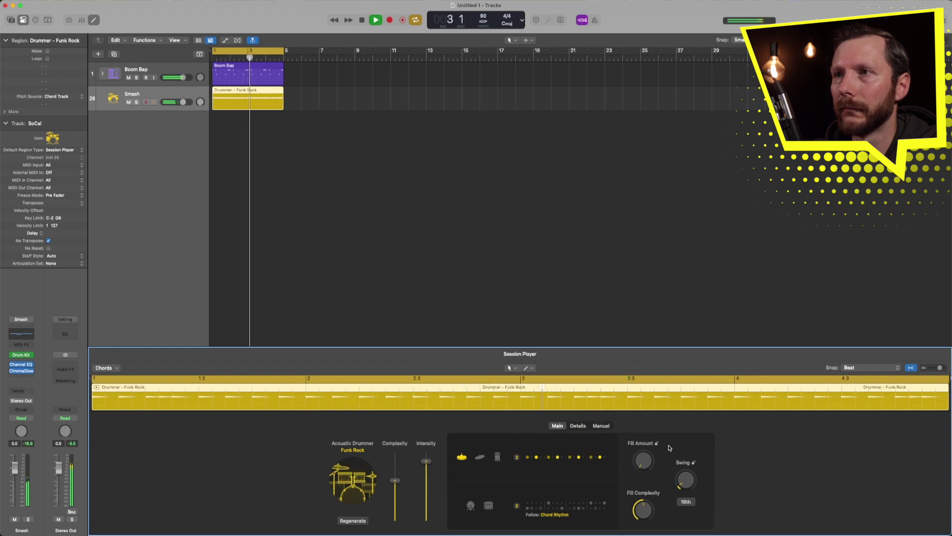
{"action": "key", "text": "space"}
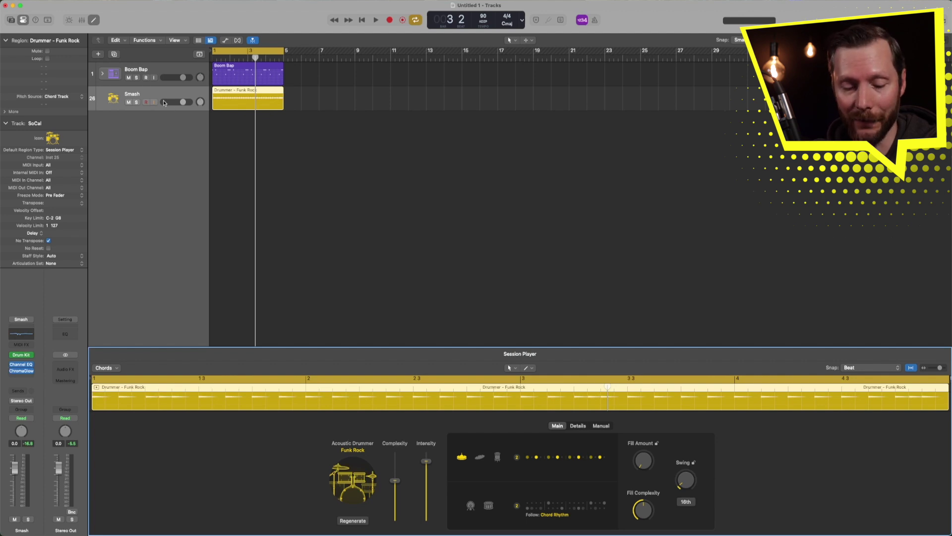
- Group the Boom Bap and Smash drummer tracks into a summing track stack
{"action": "left_click", "coordinate": [165, 73], "text": "shift"}
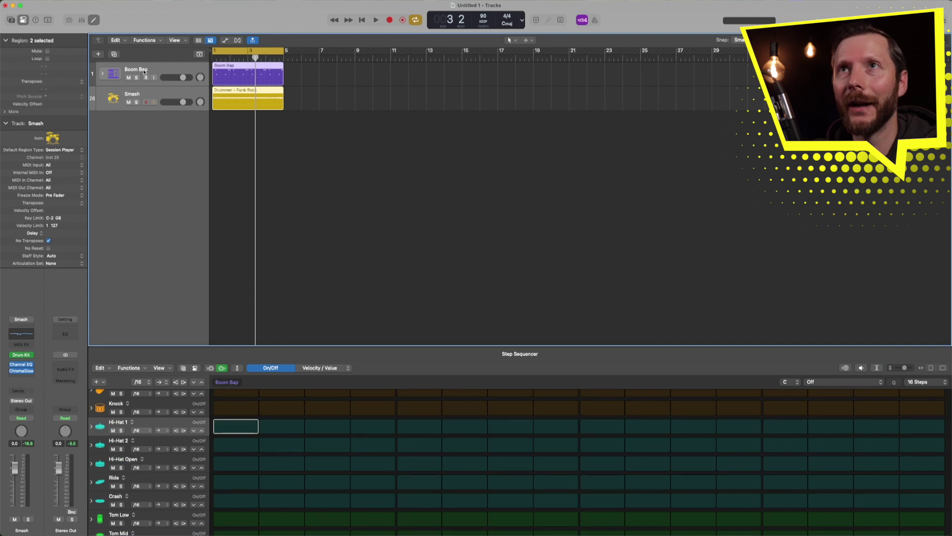
{"action": "right_click", "coordinate": [154, 68]}
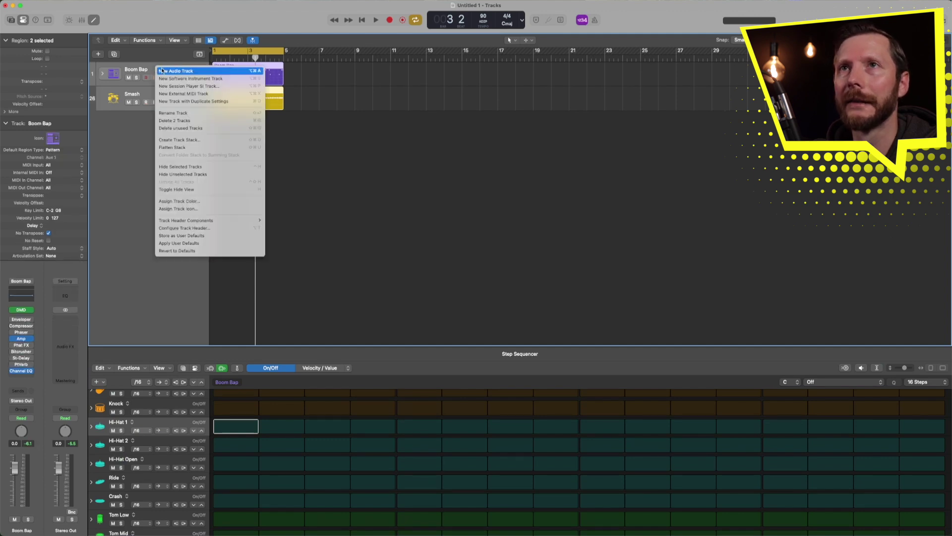
{"action": "left_click", "coordinate": [201, 142]}
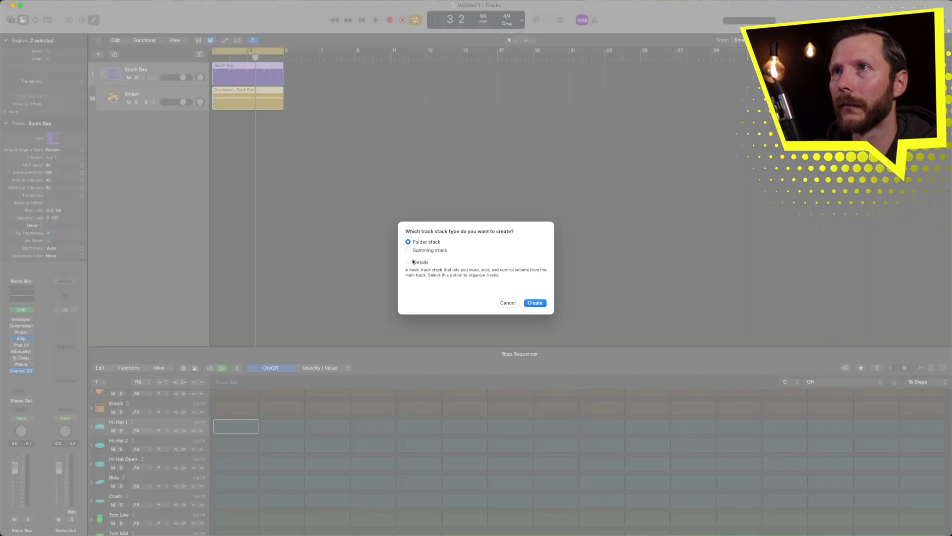
{"action": "left_click", "coordinate": [408, 250]}
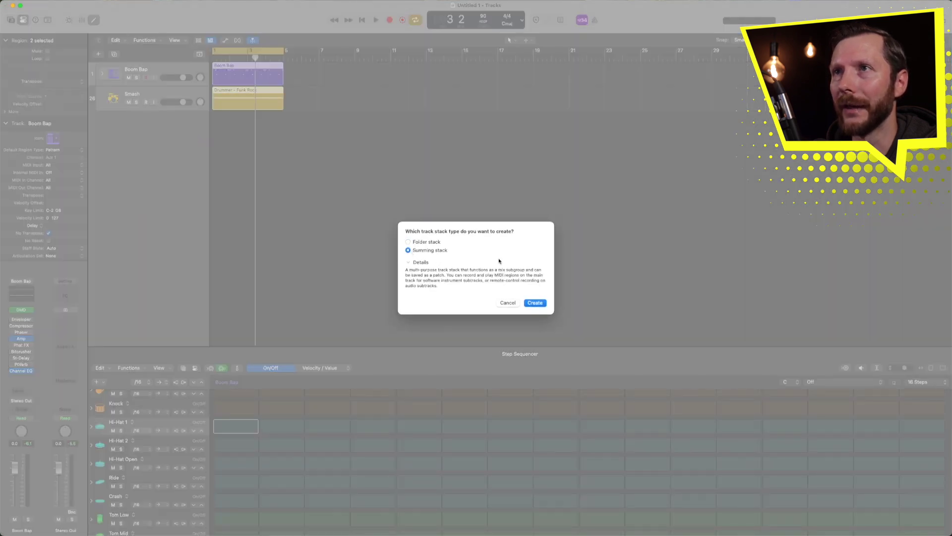
{"action": "left_click", "coordinate": [535, 302]}
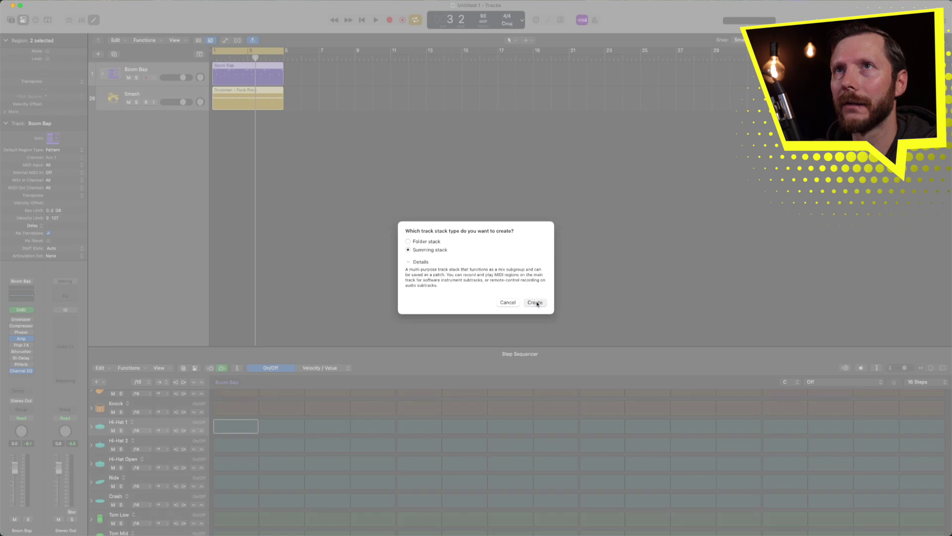
- Rename the summing stack as Drums and collapse it
{"action": "left_click", "coordinate": [135, 73]}
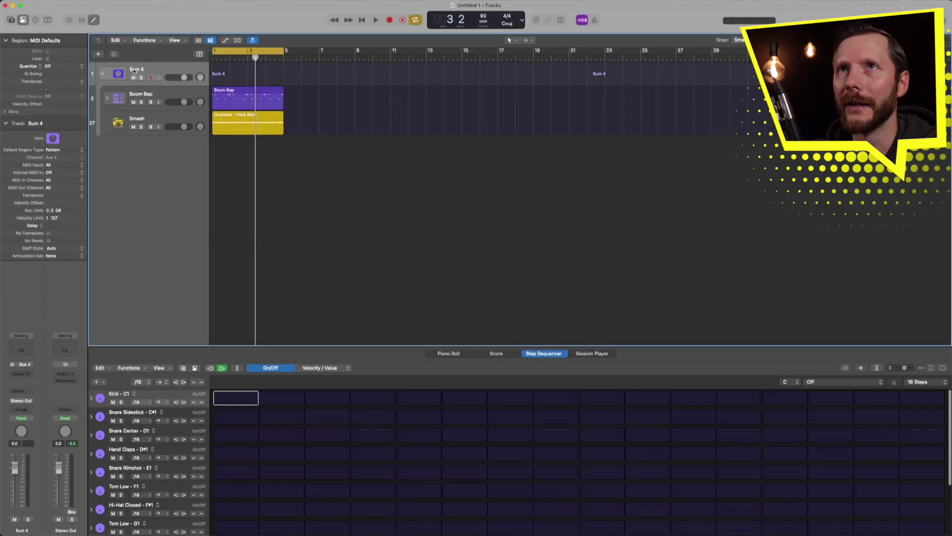
{"action": "double_click", "coordinate": [148, 70]}
{"action": "type", "text": "Drums"}
{"action": "key", "text": "Return"}
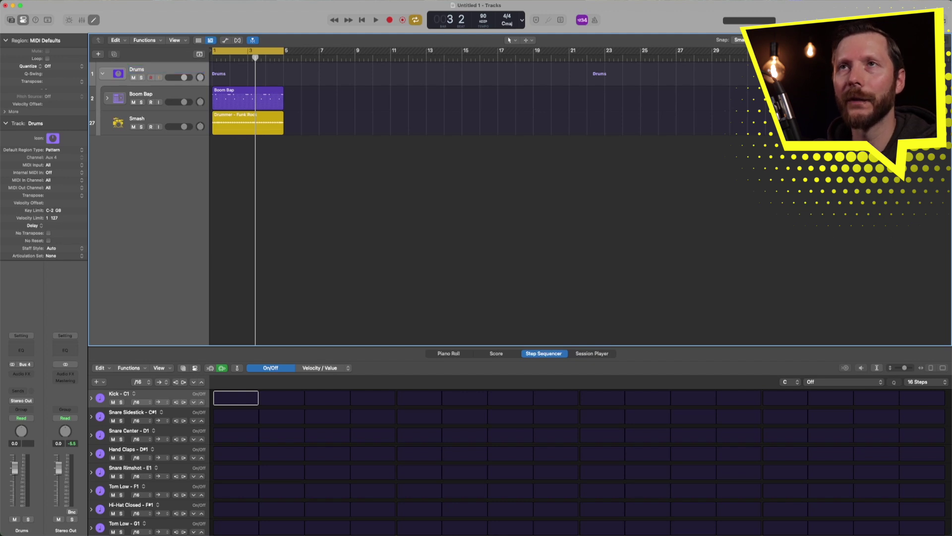
{"action": "left_click", "coordinate": [102, 75]}
{"action": "left_click", "coordinate": [103, 75]}
{"action": "left_click", "coordinate": [103, 74]}
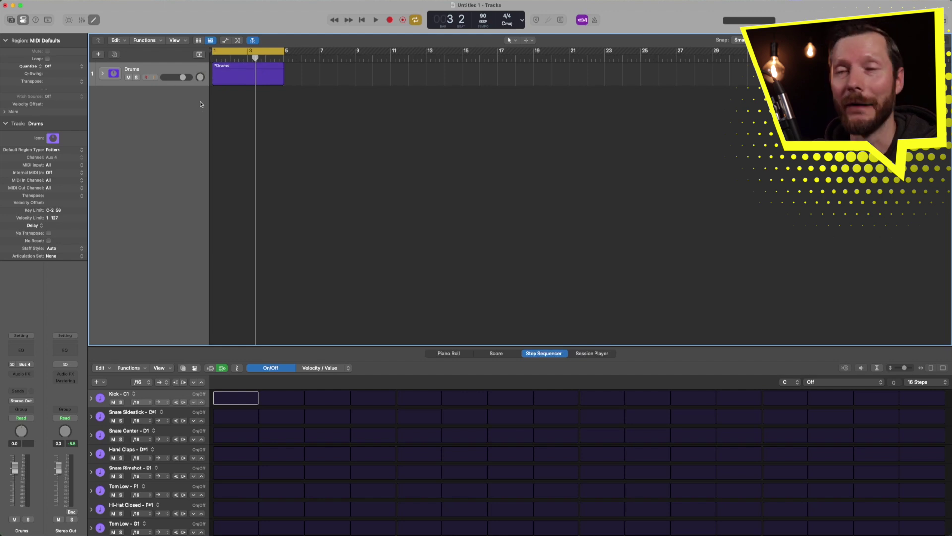
- Show the global tracks and insert the I - vi - IV - V chord progression in the Chord track, starting at bar 1
{"action": "left_click", "coordinate": [200, 55]}
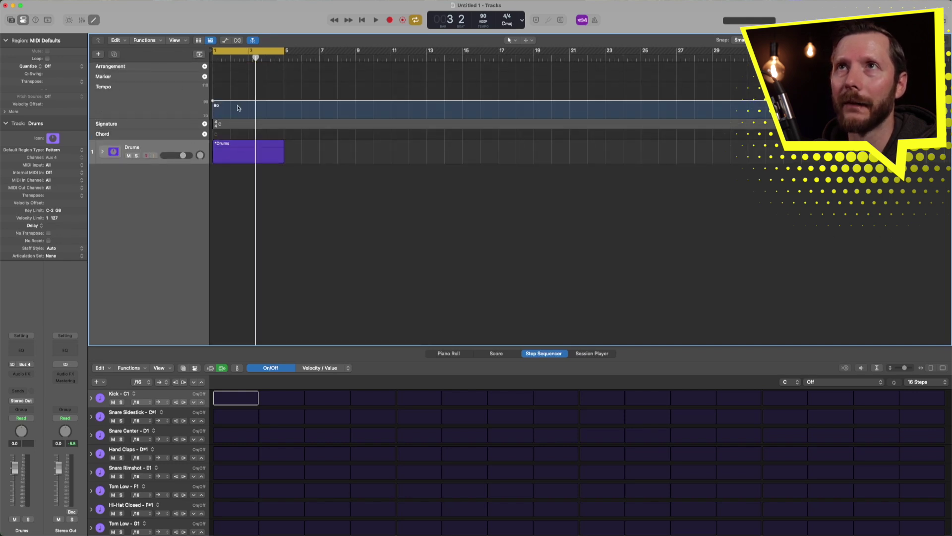
{"action": "left_click_drag", "start_coordinate": [254, 59], "coordinate": [213, 58]}
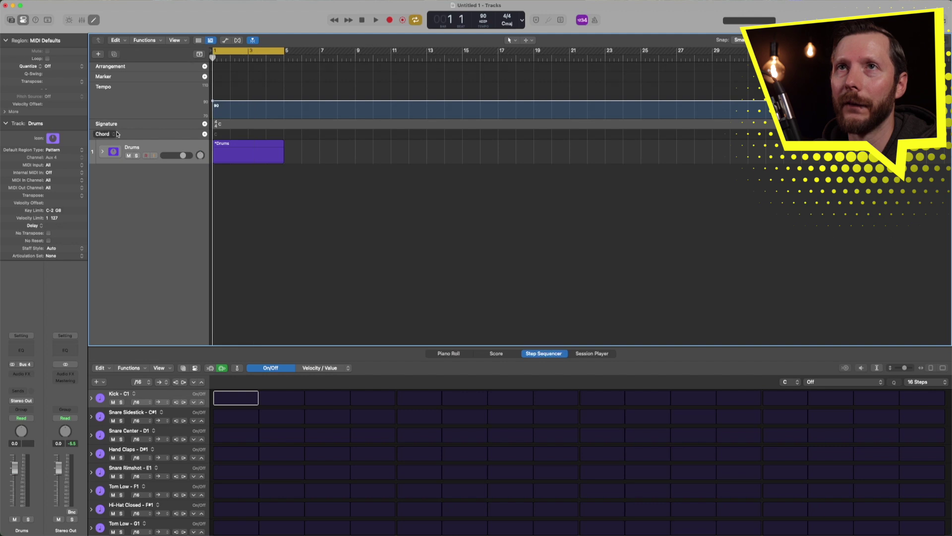
{"action": "right_click", "coordinate": [220, 135]}
{"action": "mouse_move", "coordinate": [224, 138]}
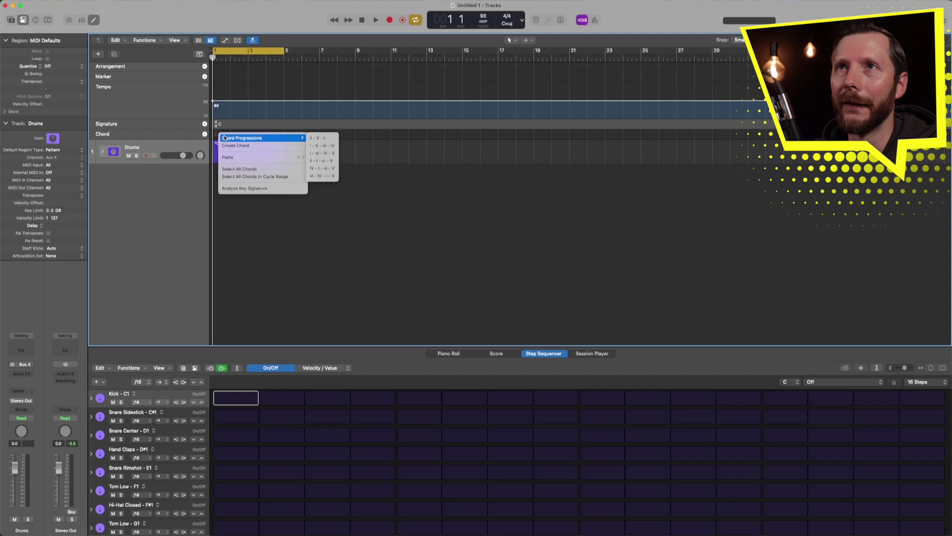
{"action": "left_click", "coordinate": [323, 157]}
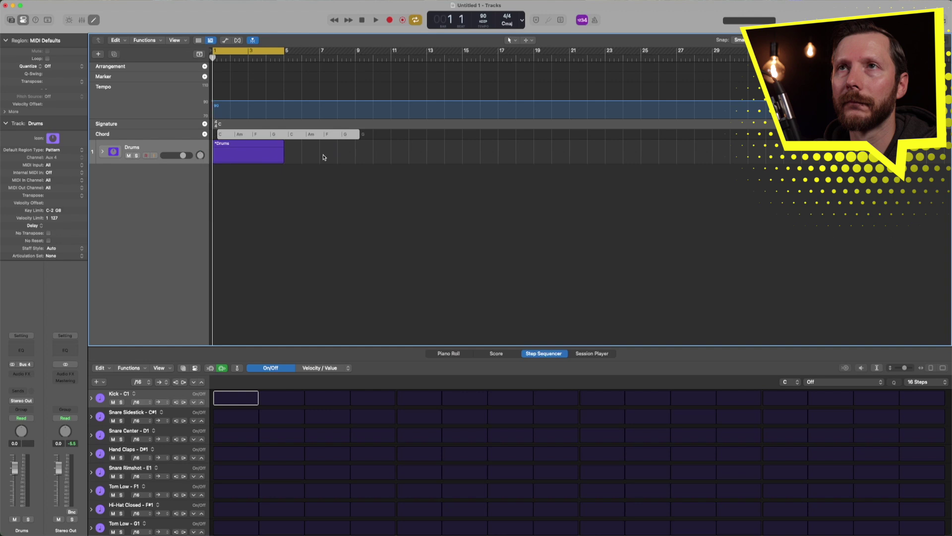
{"action": "left_click_drag", "start_coordinate": [277, 135], "coordinate": [227, 133]}
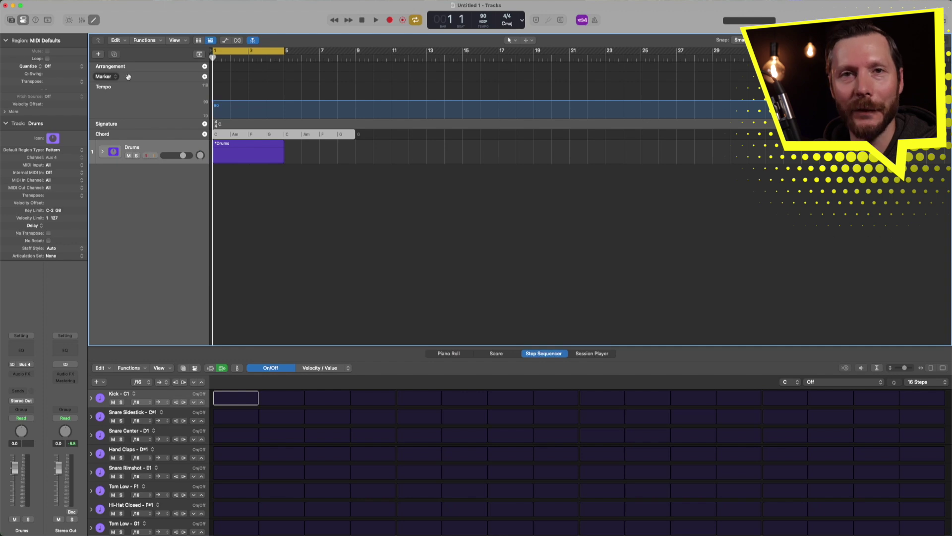
- Create a marker at bar 1 and name it Intro
{"action": "left_click", "coordinate": [205, 77]}
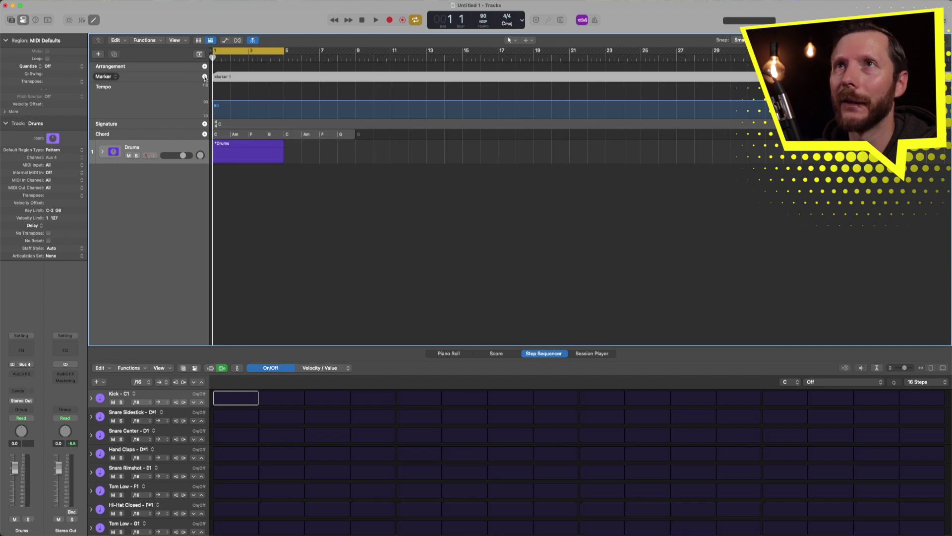
{"action": "double_click", "coordinate": [229, 77]}
{"action": "type", "text": "intro"}
{"action": "key", "text": "Return"}
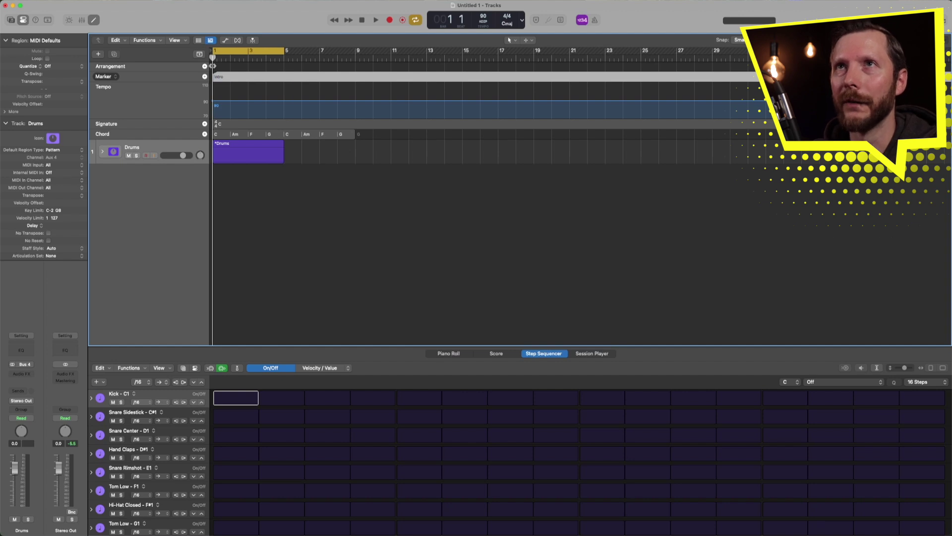
- Create a second marker at bar 3 and name it Verse
{"action": "left_click_drag", "start_coordinate": [212, 60], "coordinate": [248, 59]}
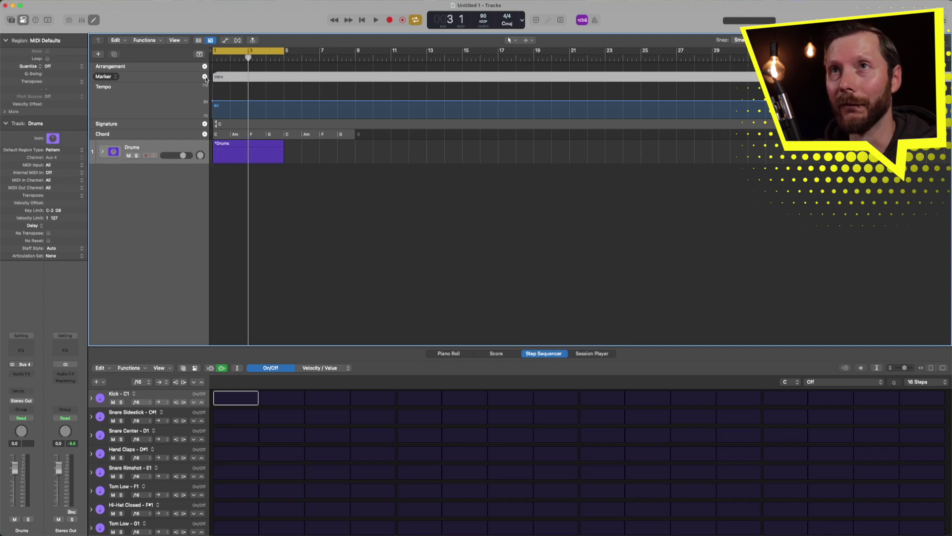
{"action": "left_click", "coordinate": [204, 77]}
{"action": "double_click", "coordinate": [263, 77]}
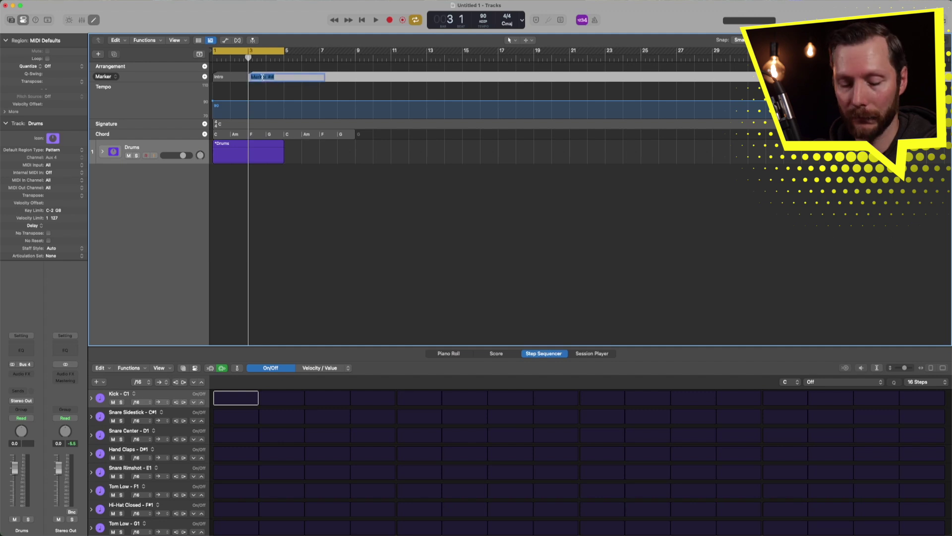
{"action": "type", "text": "Ver"}
{"action": "key", "text": "Return"}
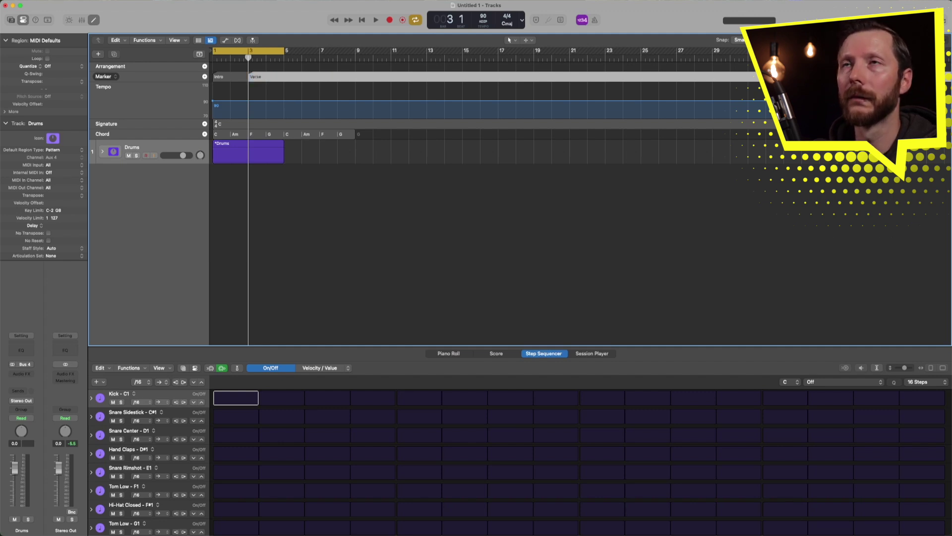
- Create a marker at bar 7 and name it Chorus
{"action": "key", "text": "period"}
{"action": "key", "text": "period"}
{"action": "key", "text": "period"}
{"action": "key", "text": "period"}
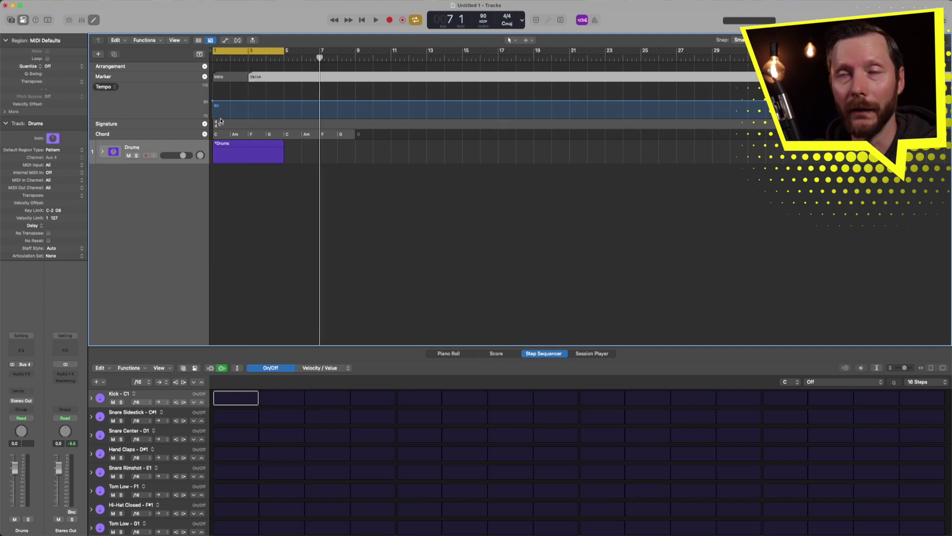
{"action": "left_click", "coordinate": [205, 77]}
{"action": "type", "text": "Chorus"}
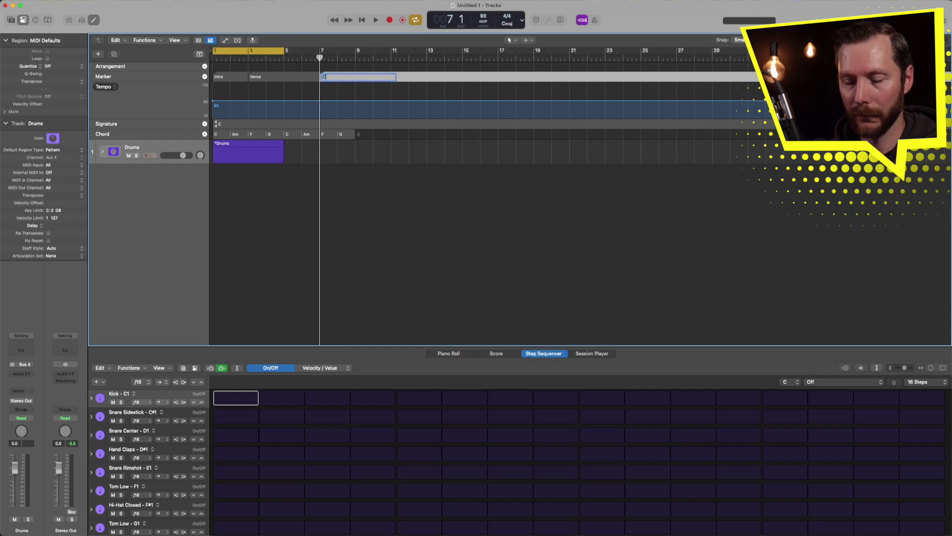
{"action": "key", "text": "Return"}
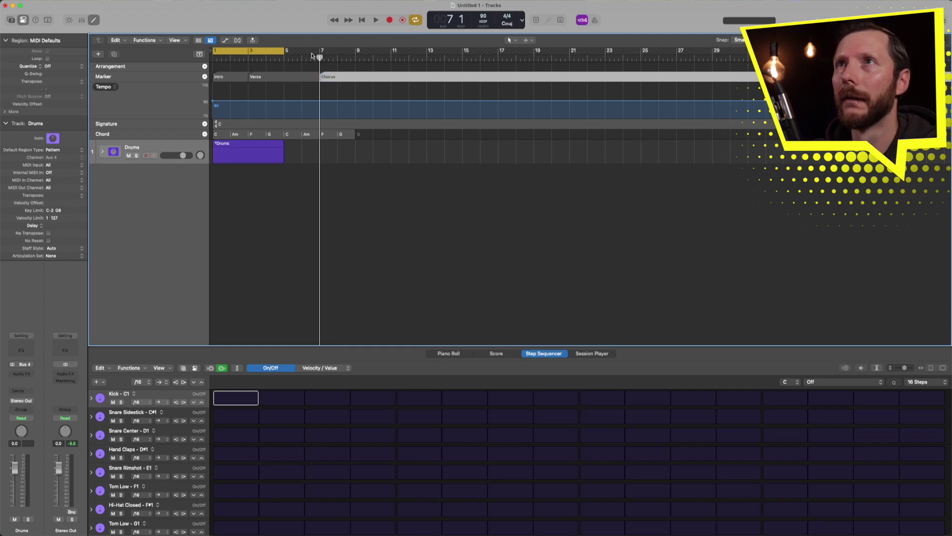
- Create a marker at bar 11 and name it Verse
{"action": "left_click_drag", "start_coordinate": [320, 58], "coordinate": [391, 59]}
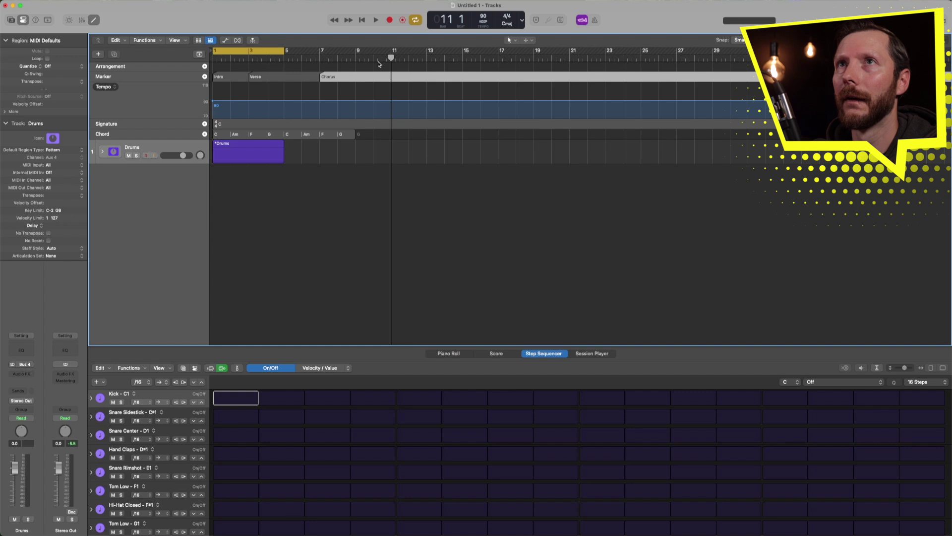
{"action": "left_click", "coordinate": [205, 77]}
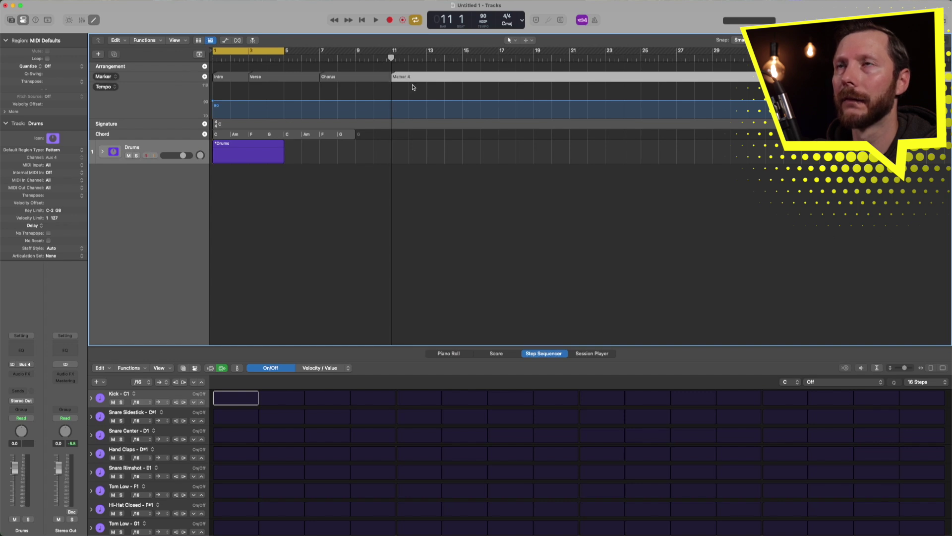
{"action": "double_click", "coordinate": [422, 78]}
{"action": "type", "text": "Verse"}
{"action": "key", "text": "Return"}
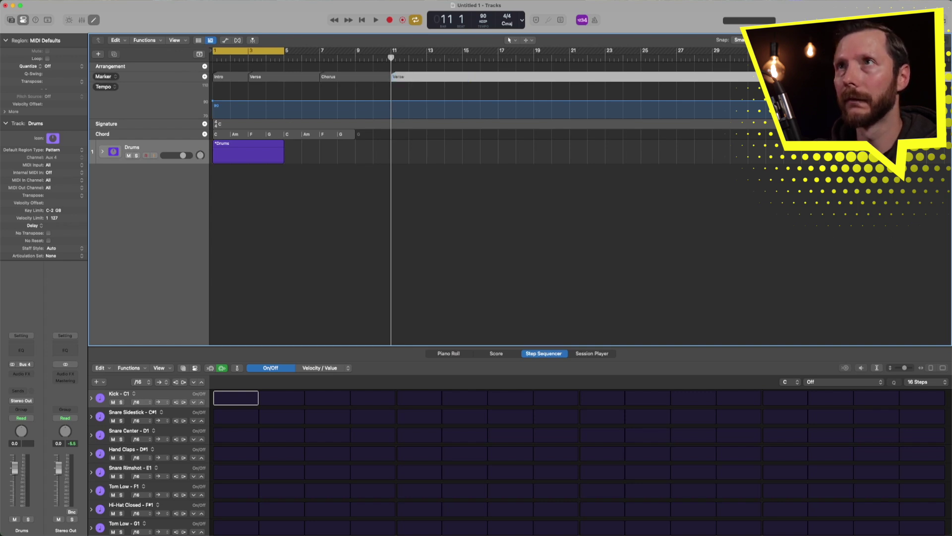
- Create a marker at bar 15 and name it Chorus
{"action": "left_click_drag", "start_coordinate": [392, 57], "coordinate": [461, 58]}
{"action": "left_click", "coordinate": [205, 77]}
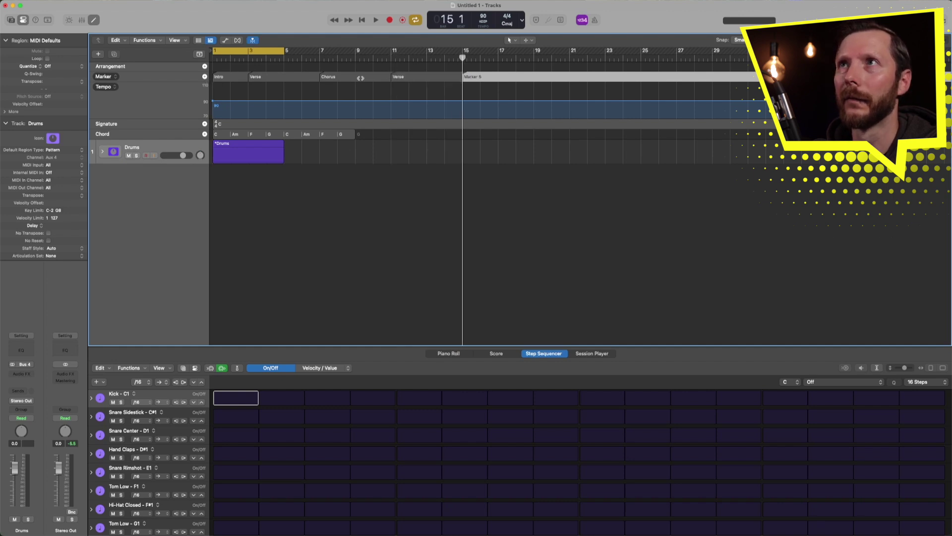
{"action": "double_click", "coordinate": [489, 78]}
{"action": "type", "text": "Chorus"}
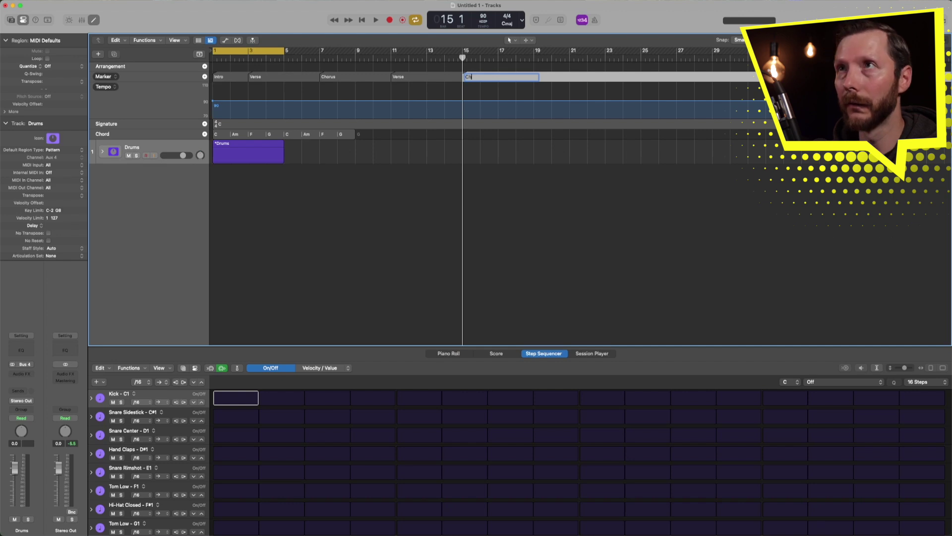
{"action": "key", "text": "Return"}
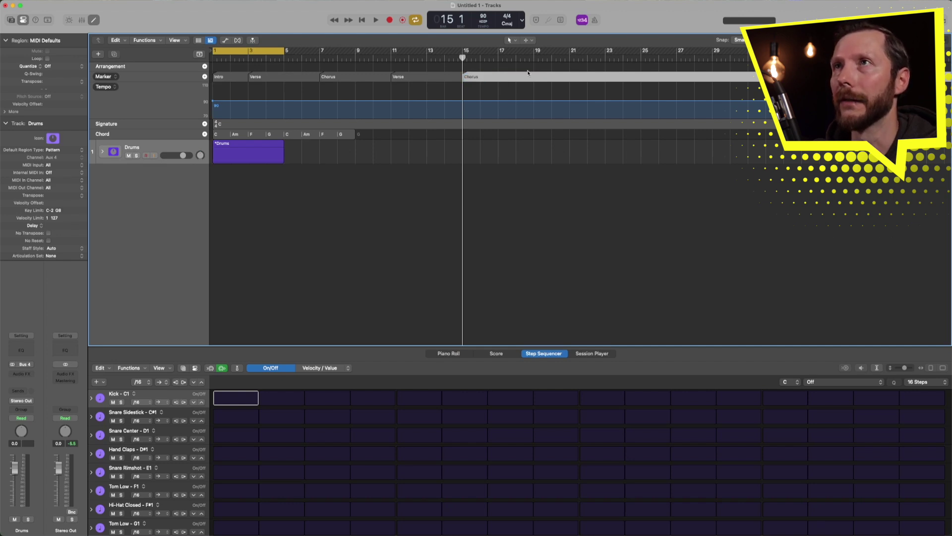
- Create a marker at bar 23 and name it Outro
{"action": "left_click_drag", "start_coordinate": [463, 57], "coordinate": [605, 58]}
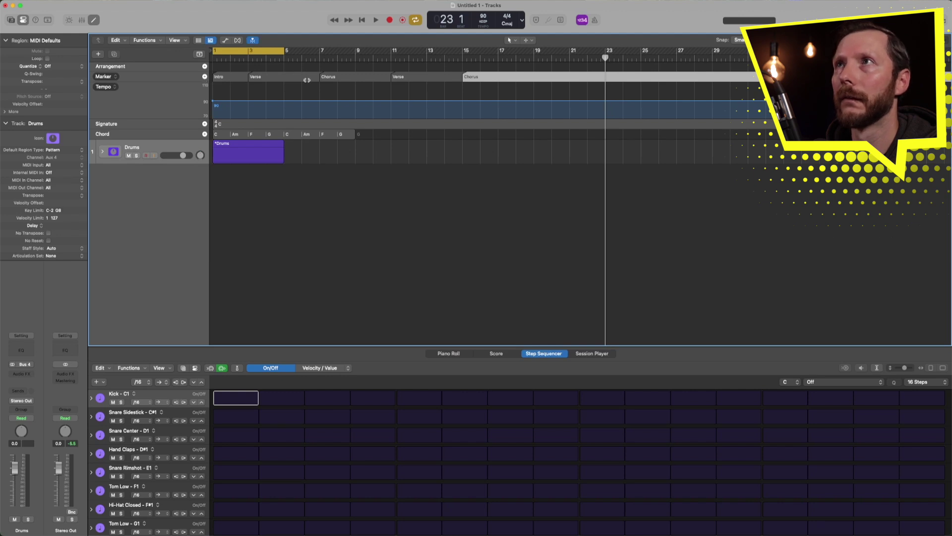
{"action": "left_click", "coordinate": [204, 77]}
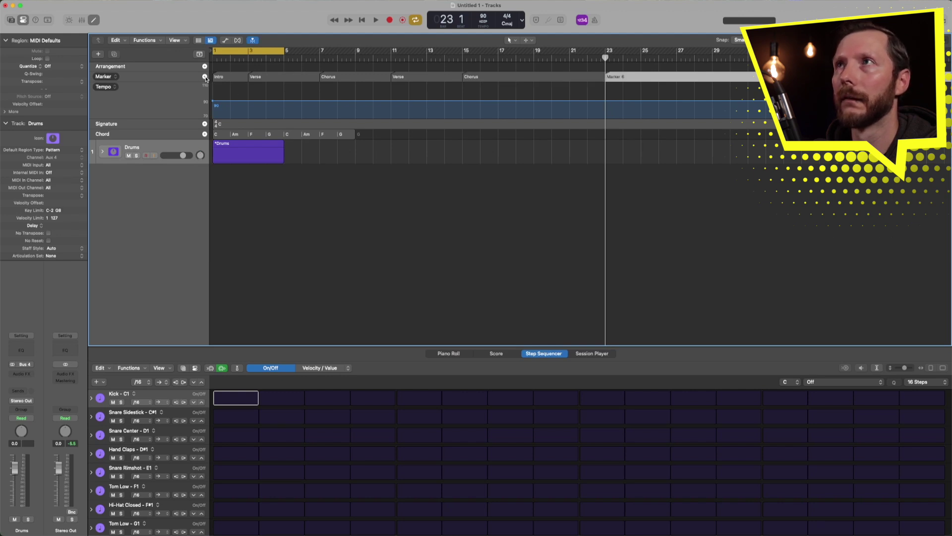
{"action": "double_click", "coordinate": [611, 77]}
{"action": "type", "text": "Outro"}
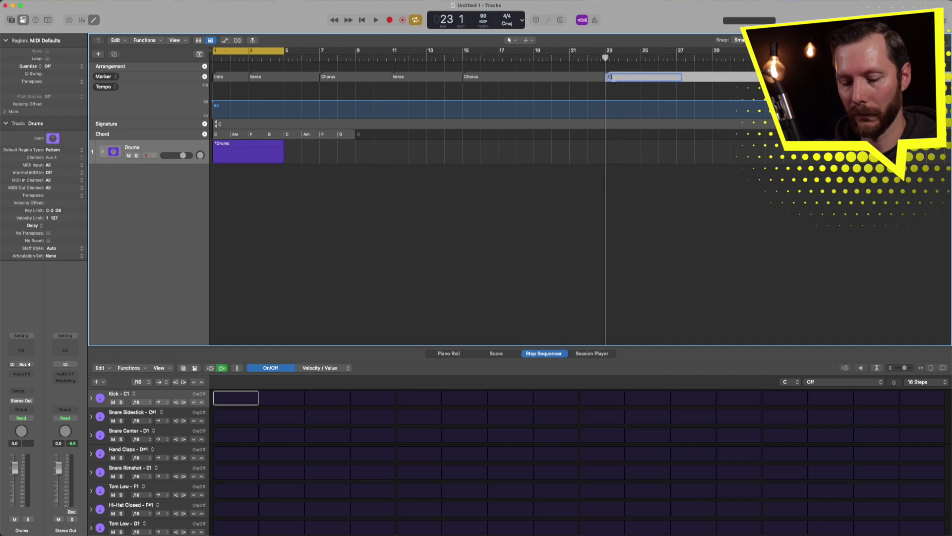
{"action": "key", "text": "Return"}
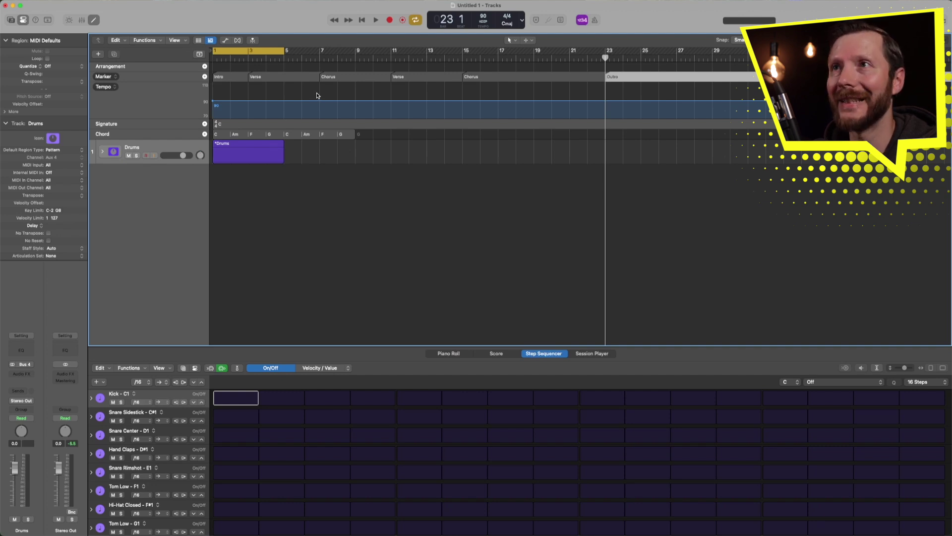
- Show the color palette and color the Intro and Outro markers bright red
{"action": "key", "text": "alt+c"}
{"action": "left_click", "coordinate": [229, 76]}
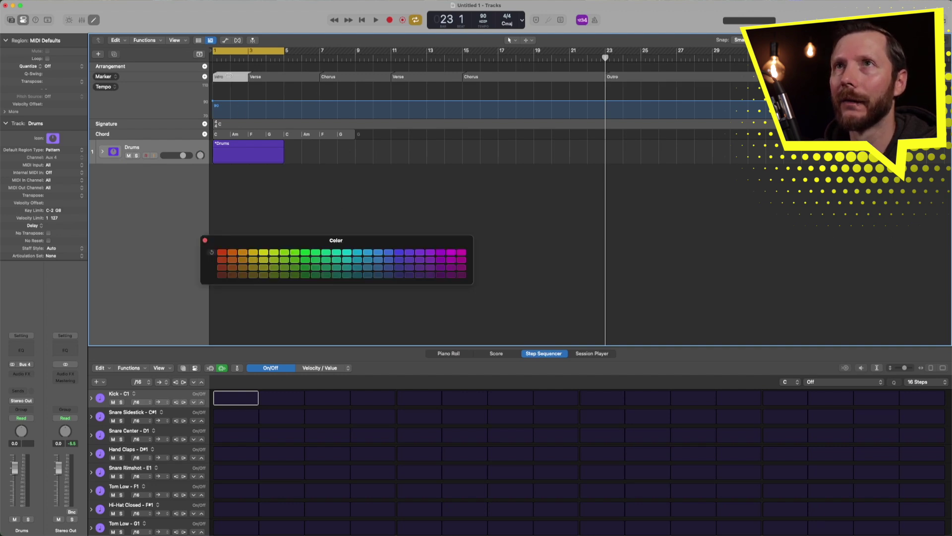
{"action": "left_click", "coordinate": [222, 252]}
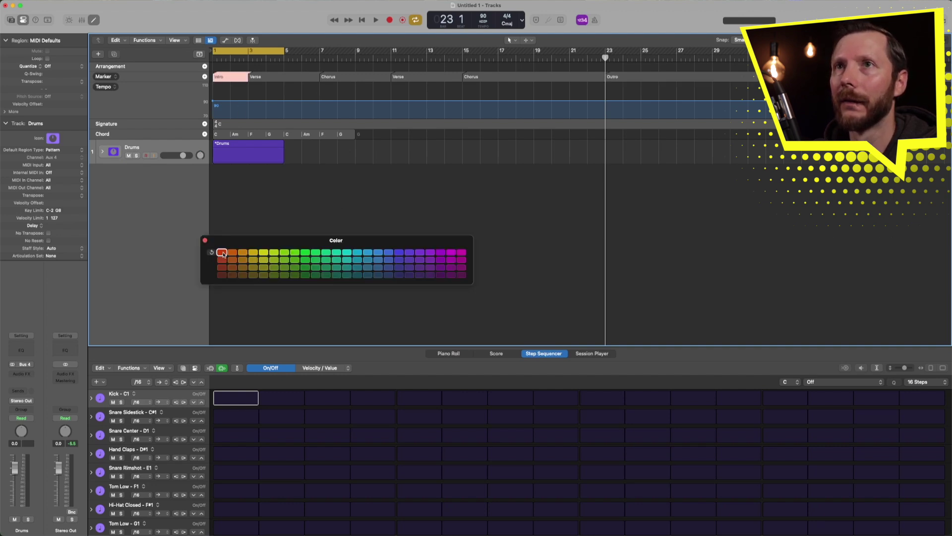
{"action": "left_click", "coordinate": [649, 75]}
{"action": "left_click", "coordinate": [222, 252]}
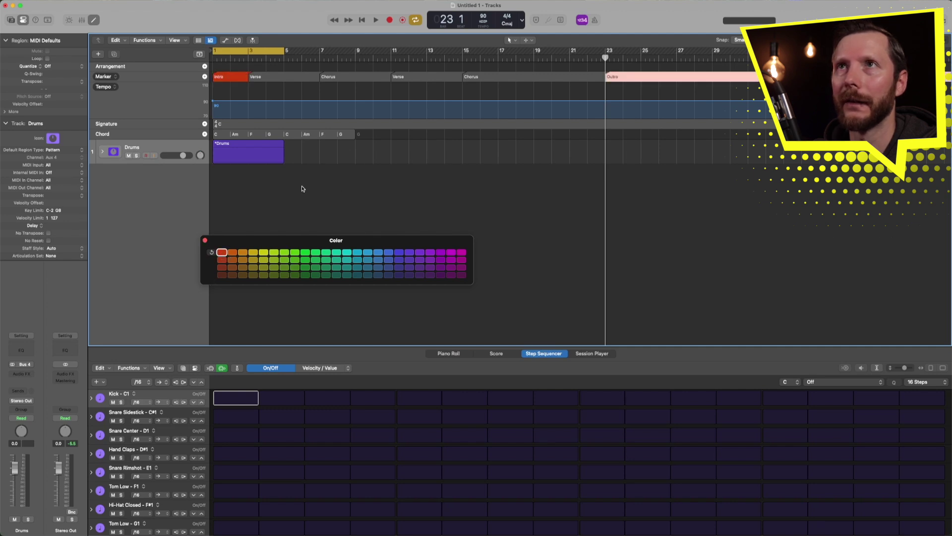
- Color both Verse markers bright lime green
{"action": "left_click", "coordinate": [276, 77]}
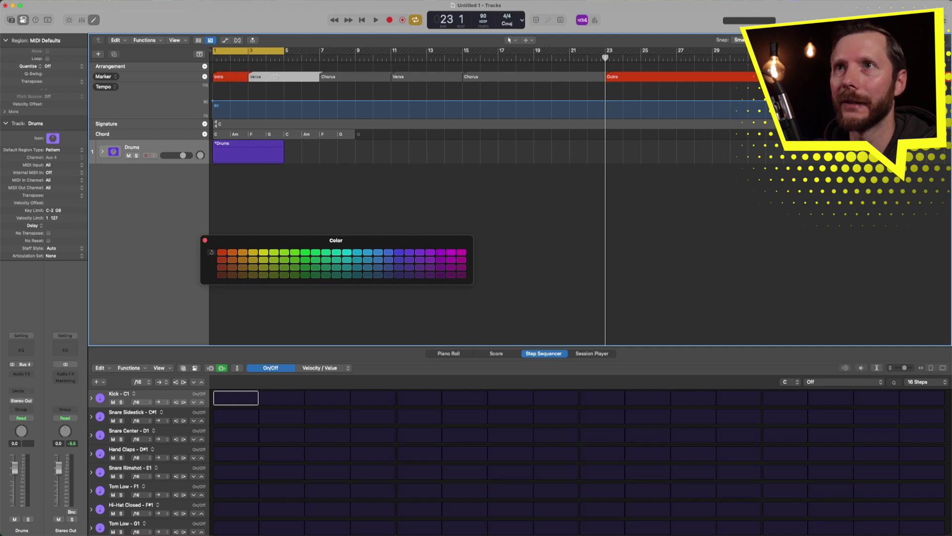
{"action": "left_click", "coordinate": [285, 254]}
{"action": "left_click", "coordinate": [418, 77]}
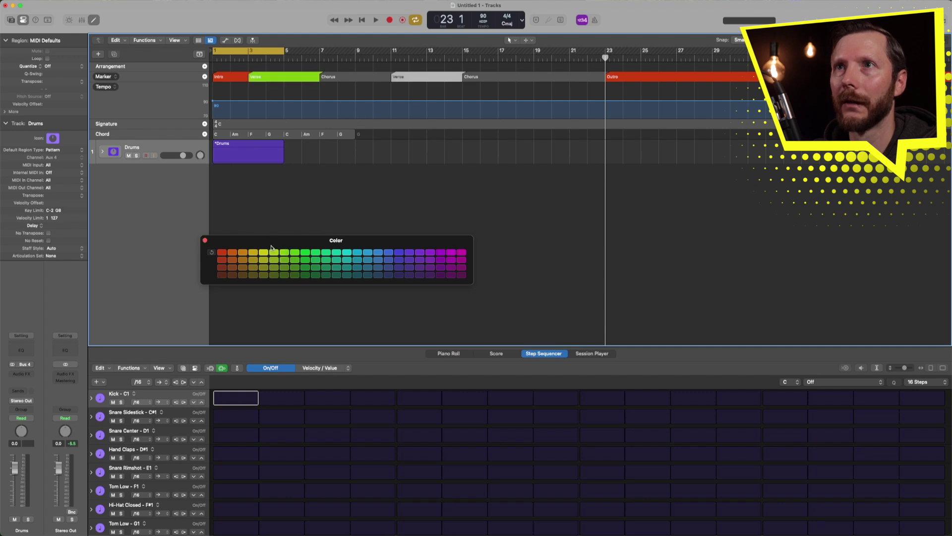
{"action": "left_click", "coordinate": [286, 255]}
- Color both Chorus markers bright blue-violet
{"action": "left_click", "coordinate": [344, 76]}
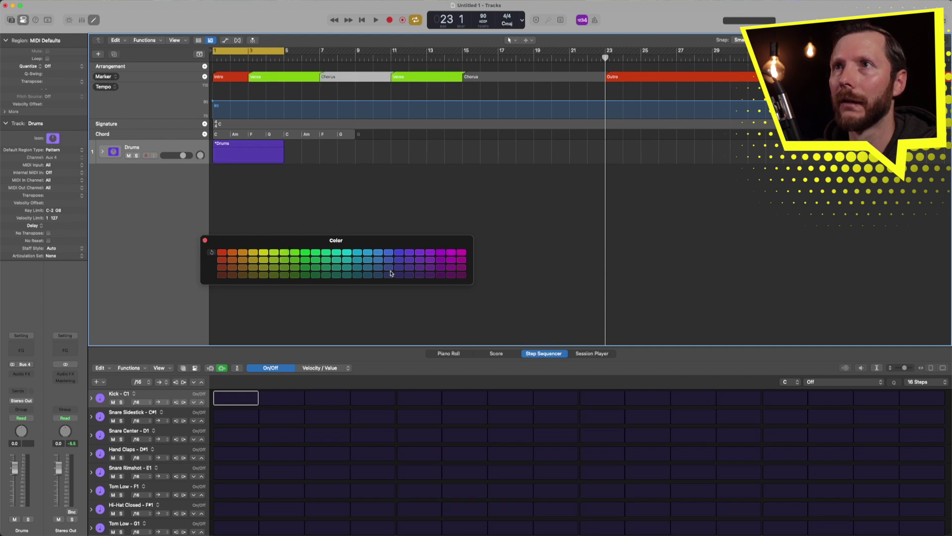
{"action": "left_click", "coordinate": [399, 252]}
{"action": "left_click", "coordinate": [487, 78]}
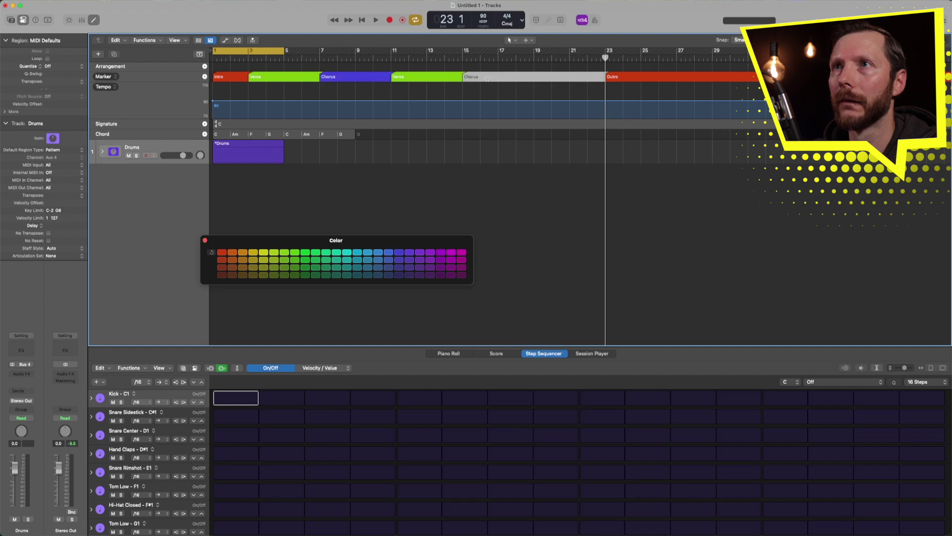
{"action": "left_click", "coordinate": [399, 252]}
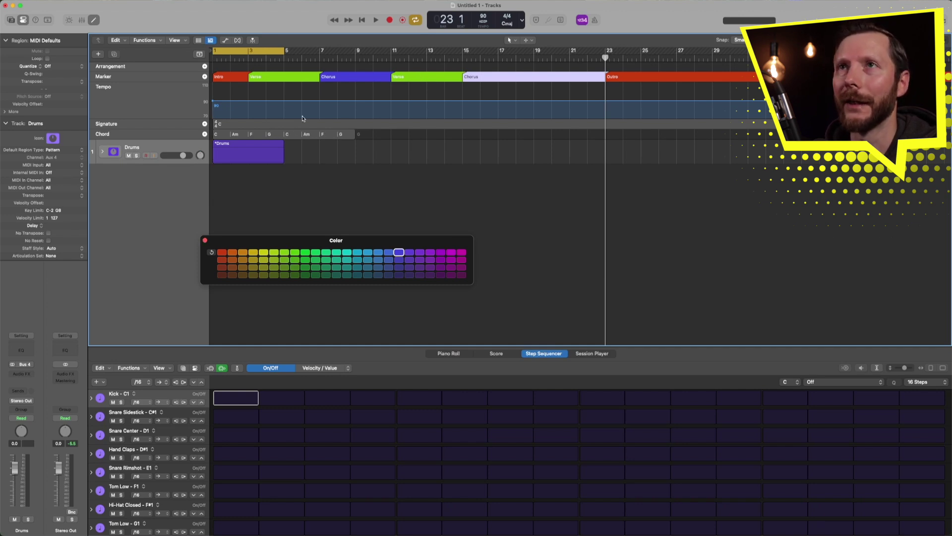
- Move the grouped chord progression to start at bar 3, under the first Verse marker, and ungroup its chords
{"action": "left_click_drag", "start_coordinate": [215, 138], "coordinate": [255, 139]}
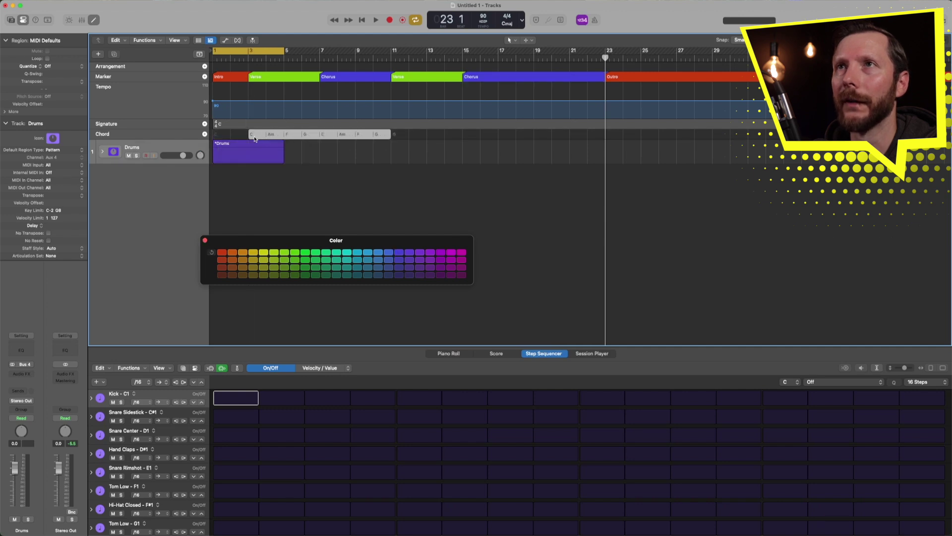
{"action": "right_click", "coordinate": [312, 136]}
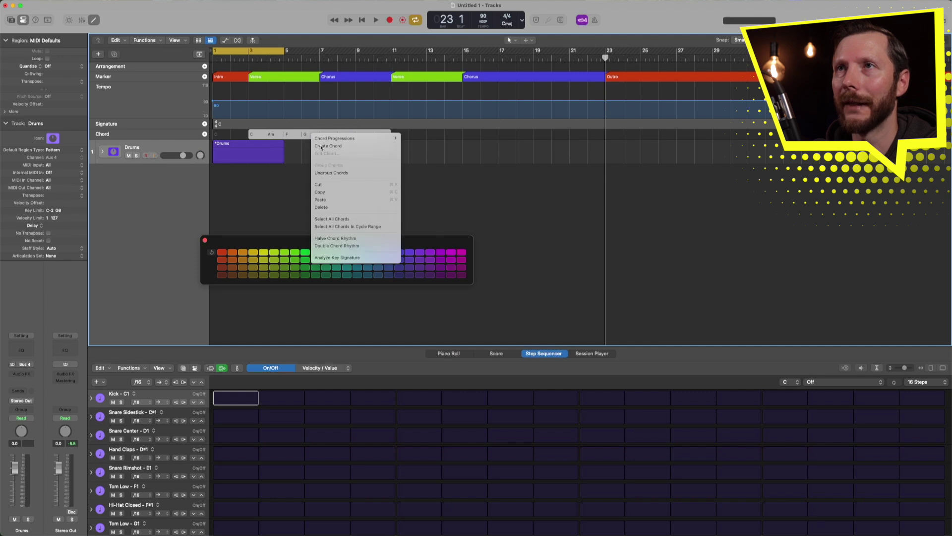
{"action": "left_click", "coordinate": [329, 173]}
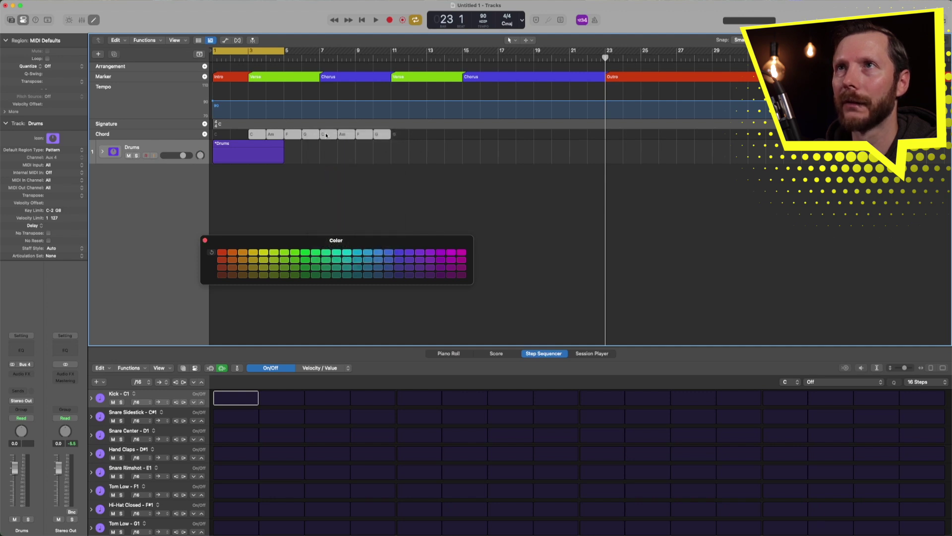
- Move the second set of C, Am, F and G chords to bar 11, under the second Verse marker, and group them
{"action": "mouse_move", "coordinate": [400, 138]}
{"action": "left_mouse_down"}
{"action": "mouse_move", "coordinate": [328, 137]}
{"action": "mouse_move", "coordinate": [393, 137]}
{"action": "left_mouse_up"}
{"action": "left_click", "coordinate": [402, 136]}
{"action": "right_click", "coordinate": [402, 137]}
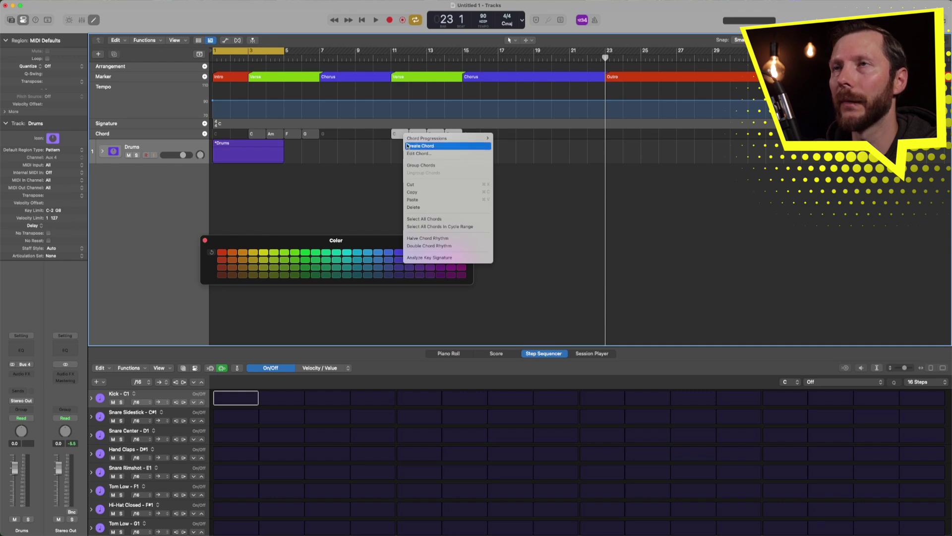
{"action": "left_click", "coordinate": [407, 165]}
- Group the C, Am, F and G chords under the first Verse marker
{"action": "left_click_drag", "start_coordinate": [338, 135], "coordinate": [248, 135]}
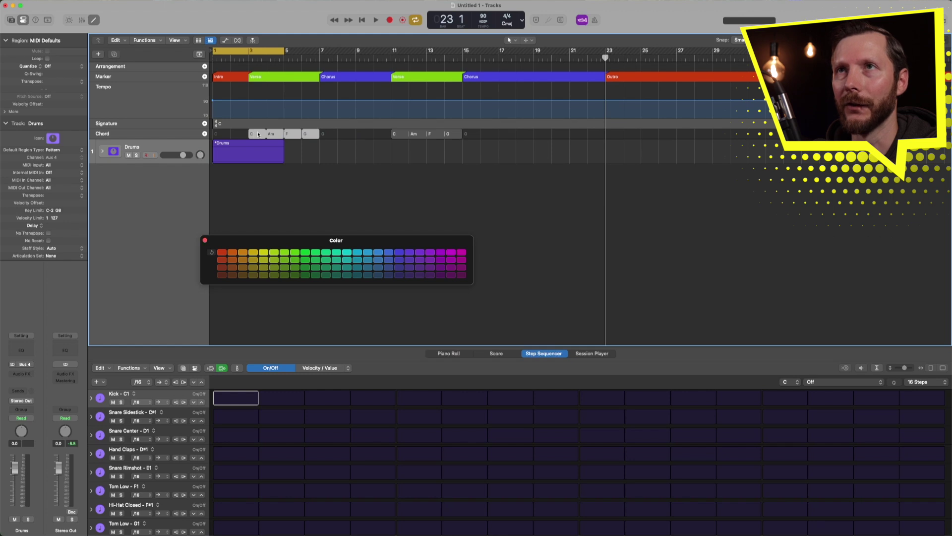
{"action": "right_click", "coordinate": [258, 134]}
{"action": "left_click", "coordinate": [273, 162]}
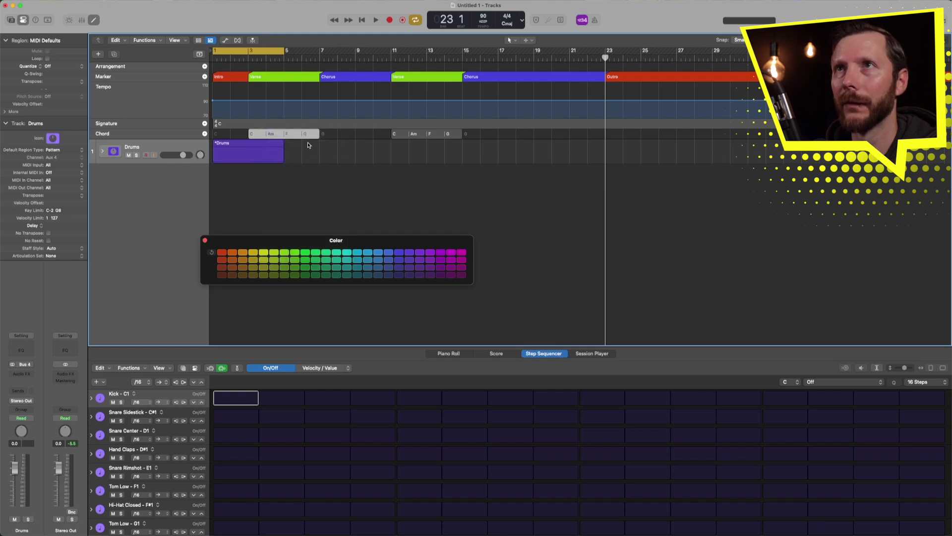
- Insert the I - V - vi - IV chord progression at bar 7 for the Chorus and copy it to bars 15 and 19
{"action": "left_click", "coordinate": [328, 137]}
{"action": "left_click", "coordinate": [325, 58]}
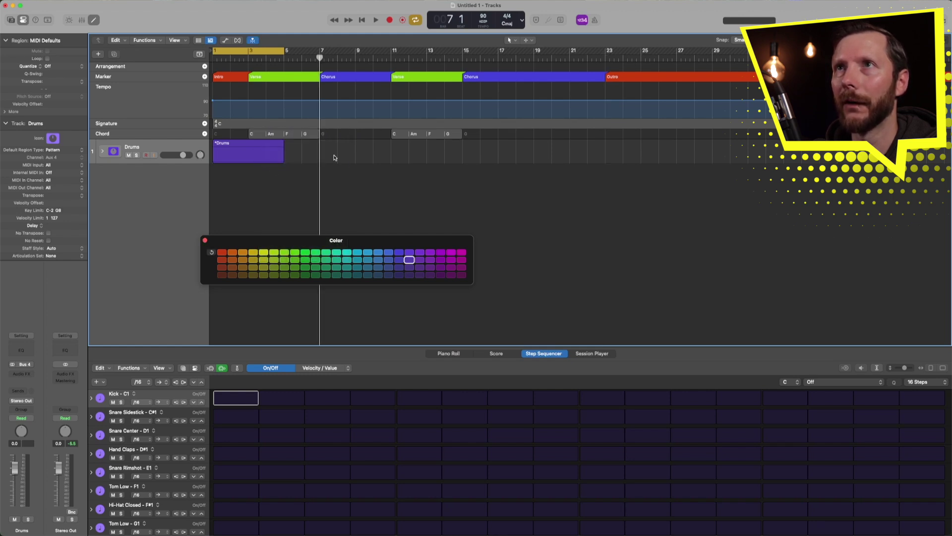
{"action": "right_click", "coordinate": [326, 135]}
{"action": "mouse_move", "coordinate": [330, 137]}
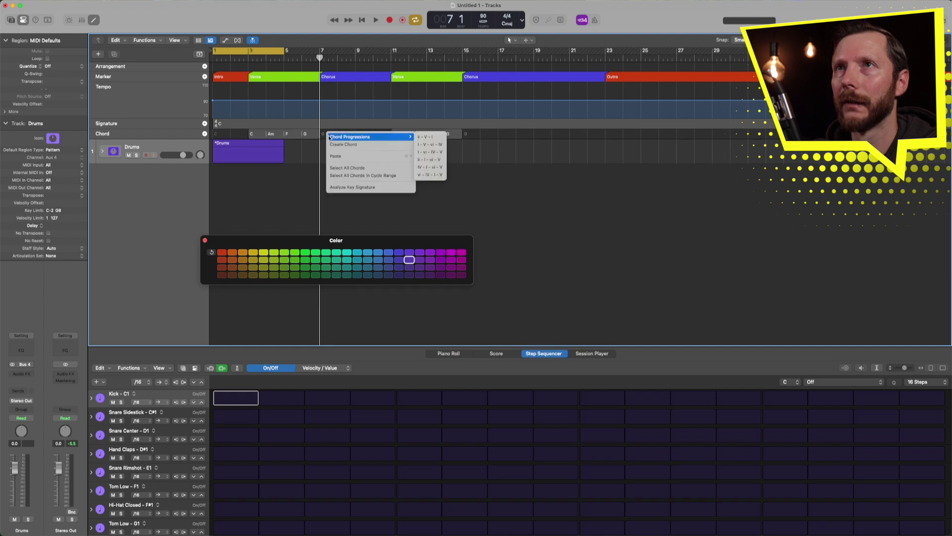
{"action": "left_click", "coordinate": [438, 146]}
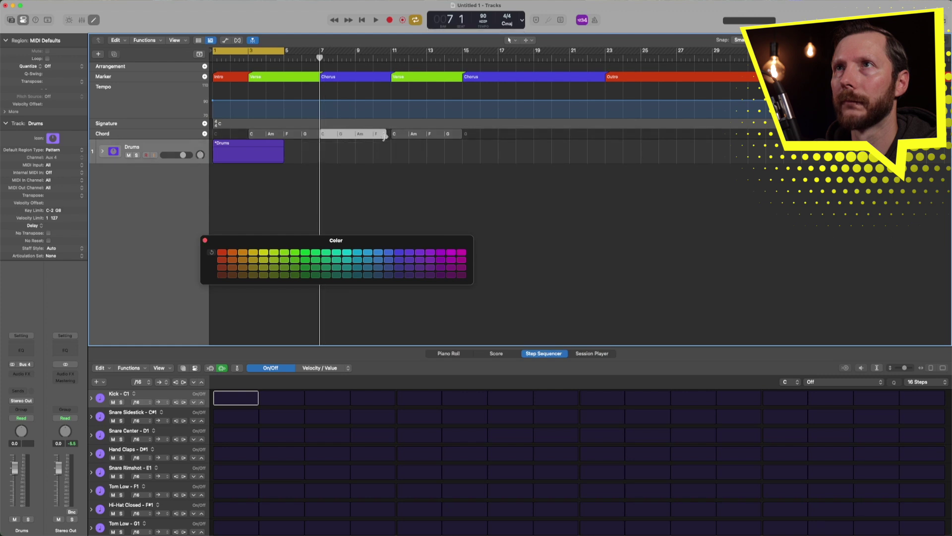
{"action": "left_click_drag", "start_coordinate": [384, 137], "coordinate": [386, 136]}
{"action": "left_click_drag", "start_coordinate": [327, 138], "coordinate": [540, 144]}
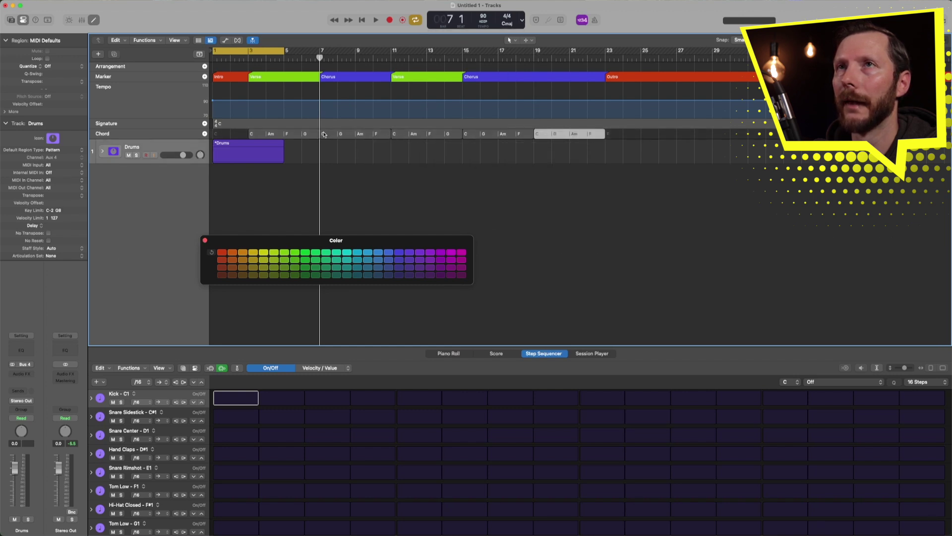
- Create a C major chord at bar 1 and an Am chord at bar 2 for the Intro
{"action": "left_click", "coordinate": [213, 59]}
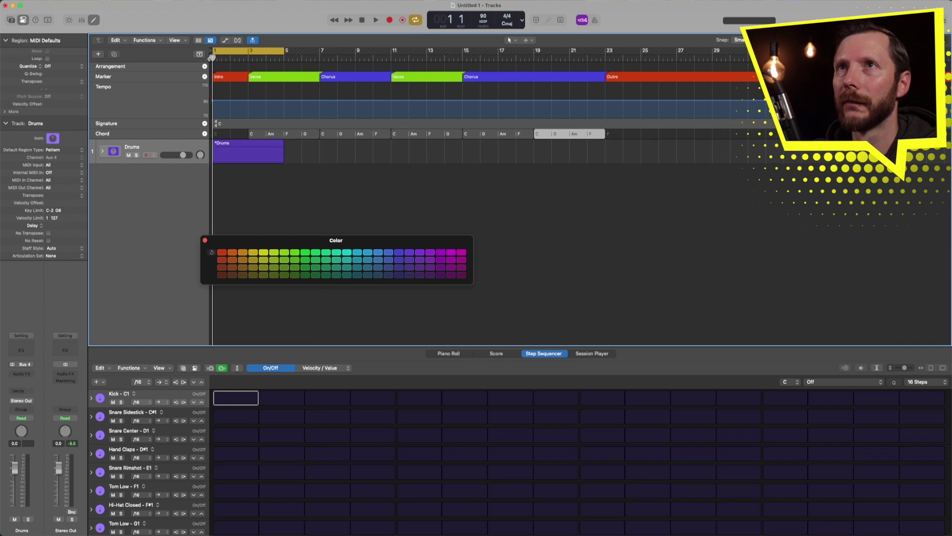
{"action": "left_click", "coordinate": [205, 134]}
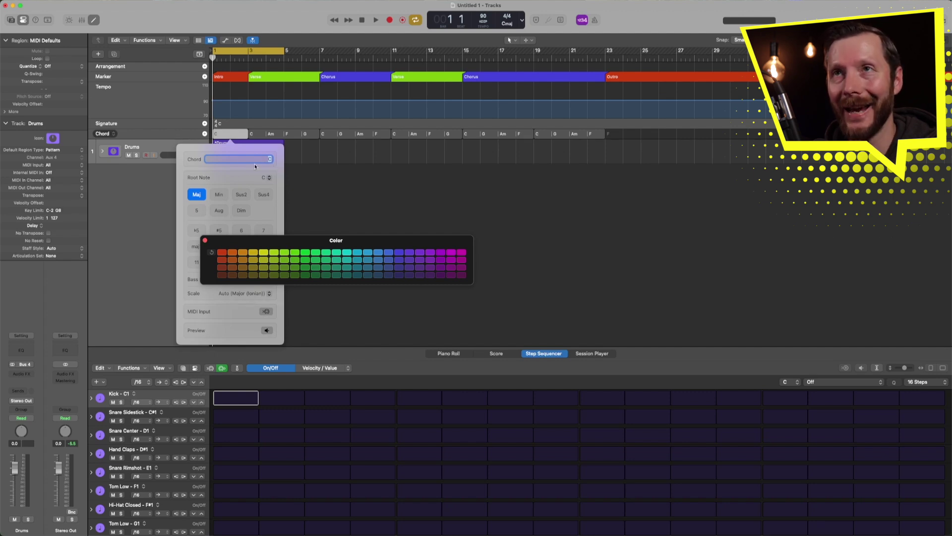
{"action": "key", "text": "Tab"}
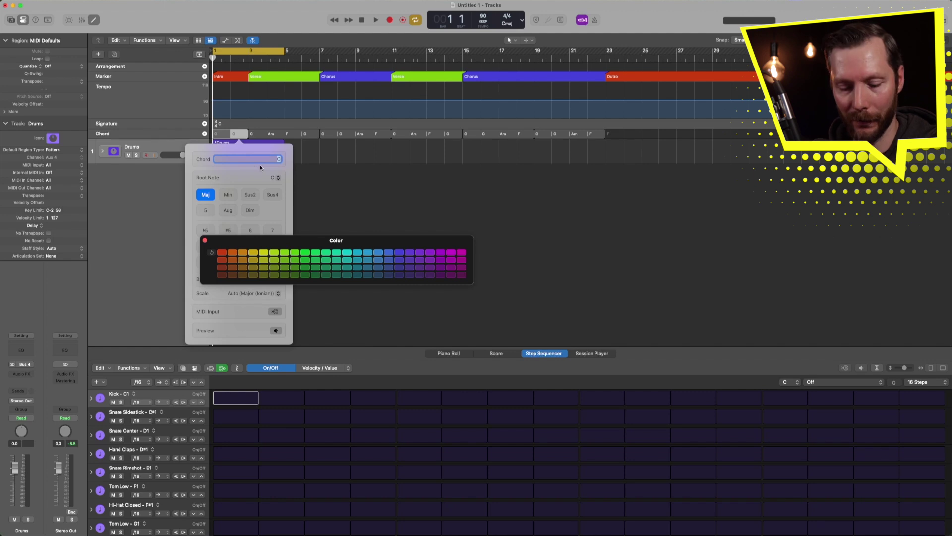
{"action": "type", "text": "Am"}
{"action": "key", "text": "Return"}
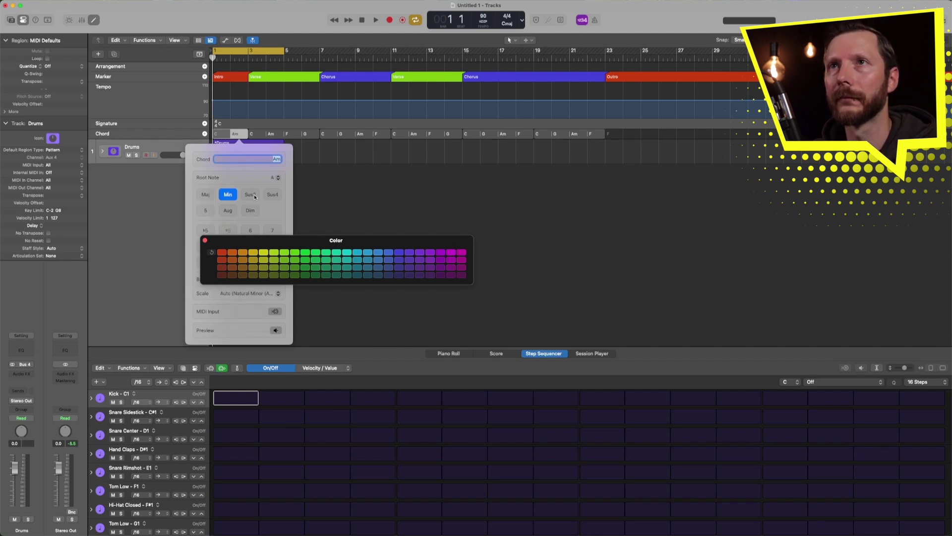
- Copy the Intro's C and Am chords to bar 23 for the Outro and close the color palette
{"action": "key", "text": "Escape"}
{"action": "left_click", "coordinate": [222, 136]}
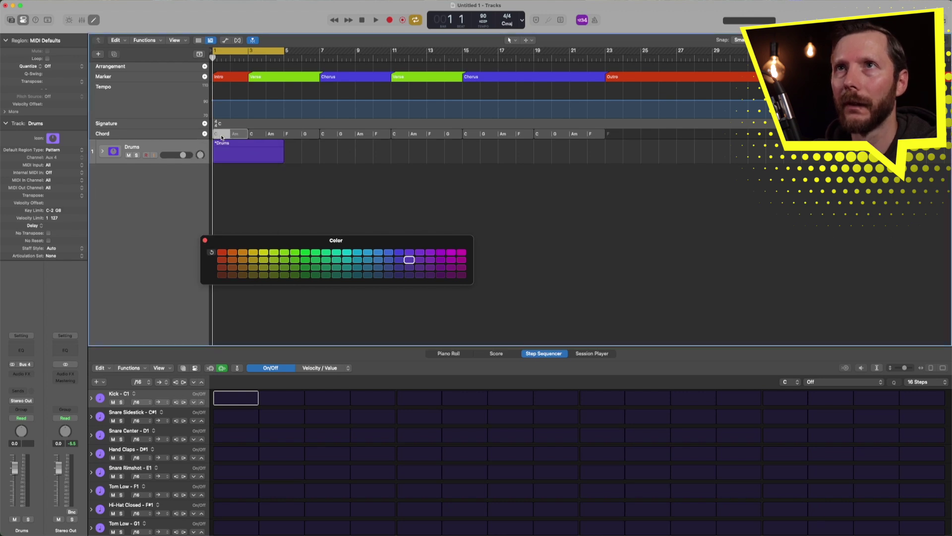
{"action": "left_click", "coordinate": [232, 135], "text": "shift"}
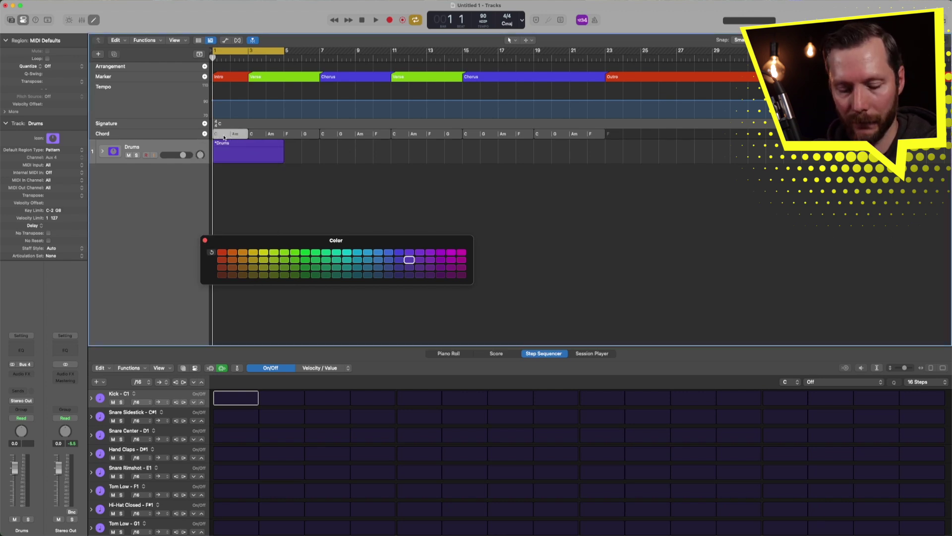
{"action": "left_click", "coordinate": [235, 151]}
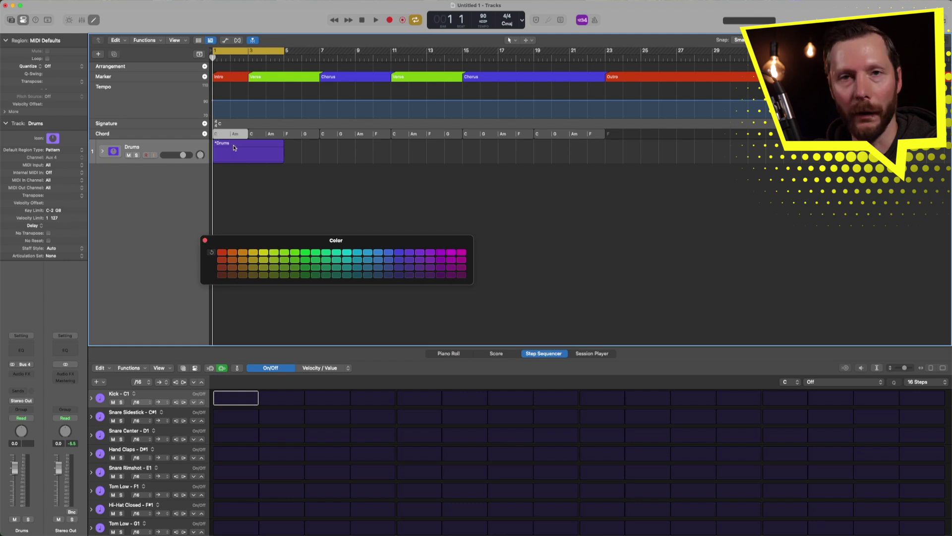
{"action": "left_click_drag", "start_coordinate": [232, 136], "coordinate": [616, 136]}
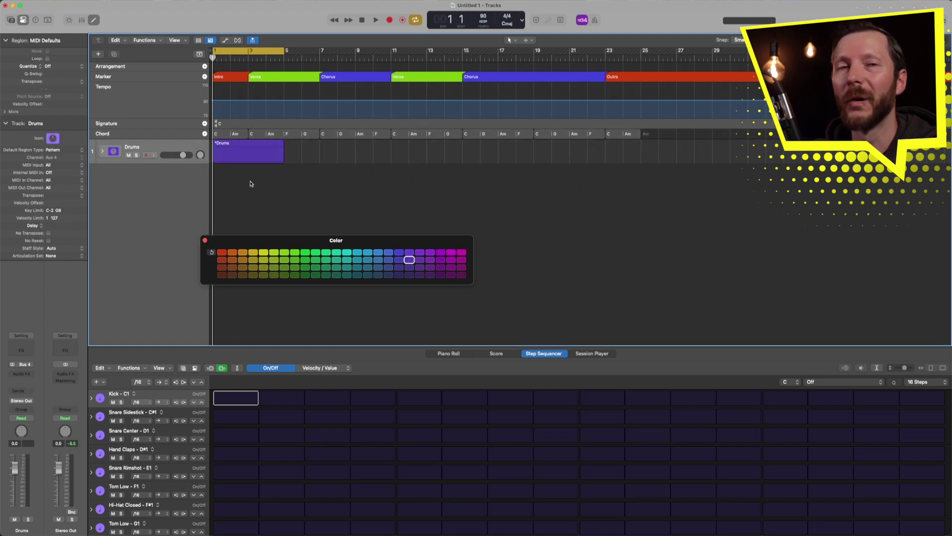
{"action": "left_click", "coordinate": [205, 240]}
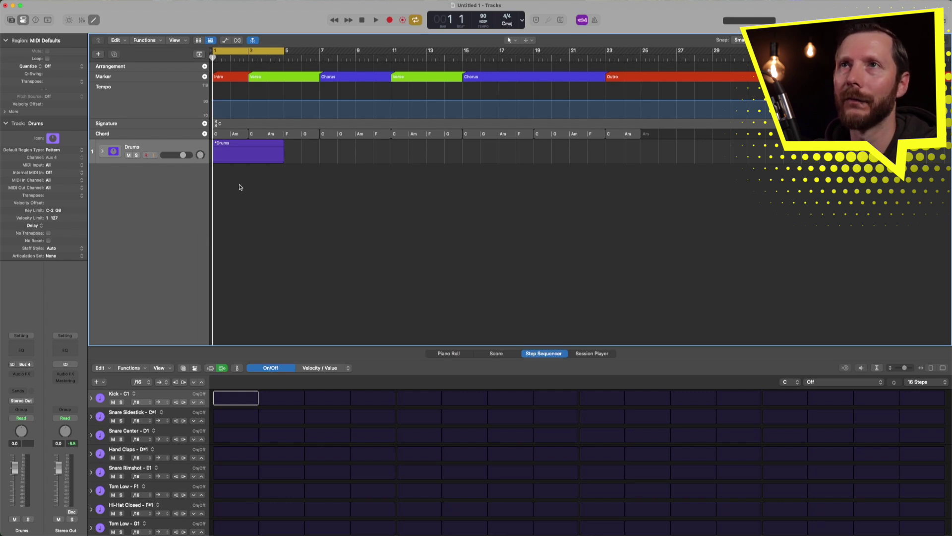
- Move the cycle range and the Drums region to bars 3 to 7, under the first Verse marker
{"action": "scroll", "coordinate": [235, 177], "scroll_direction": "down", "scroll_amount": 1}
{"action": "scroll", "coordinate": [235, 179], "scroll_direction": "up", "scroll_amount": 3}
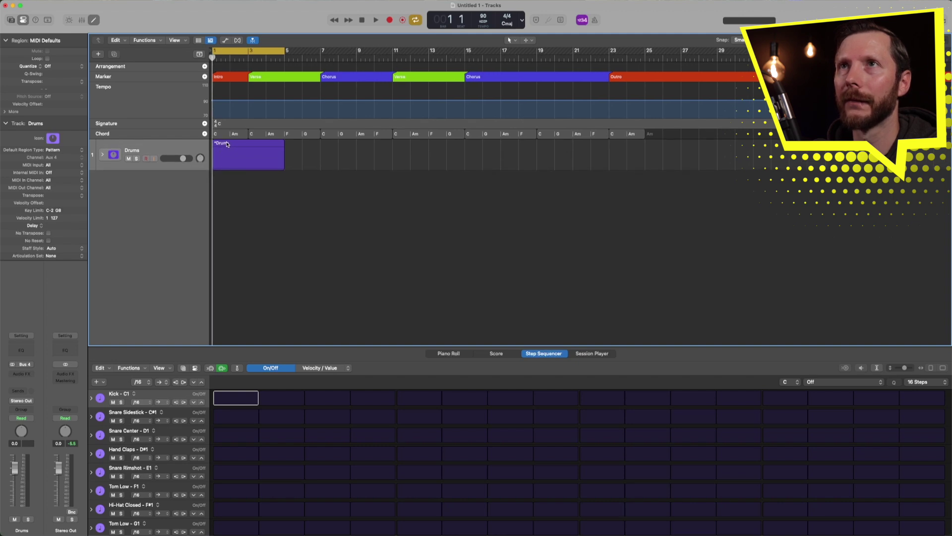
{"action": "left_click_drag", "start_coordinate": [237, 53], "coordinate": [273, 53]}
{"action": "left_click_drag", "start_coordinate": [237, 147], "coordinate": [270, 148]}
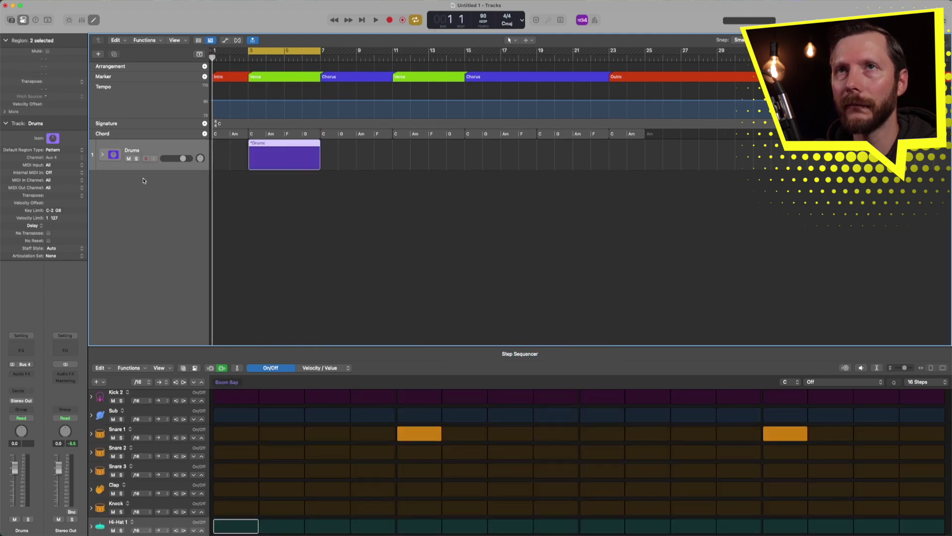
- Create a new software instrument track with the stereo Studio Bass as its instrument
{"action": "left_click", "coordinate": [97, 55]}
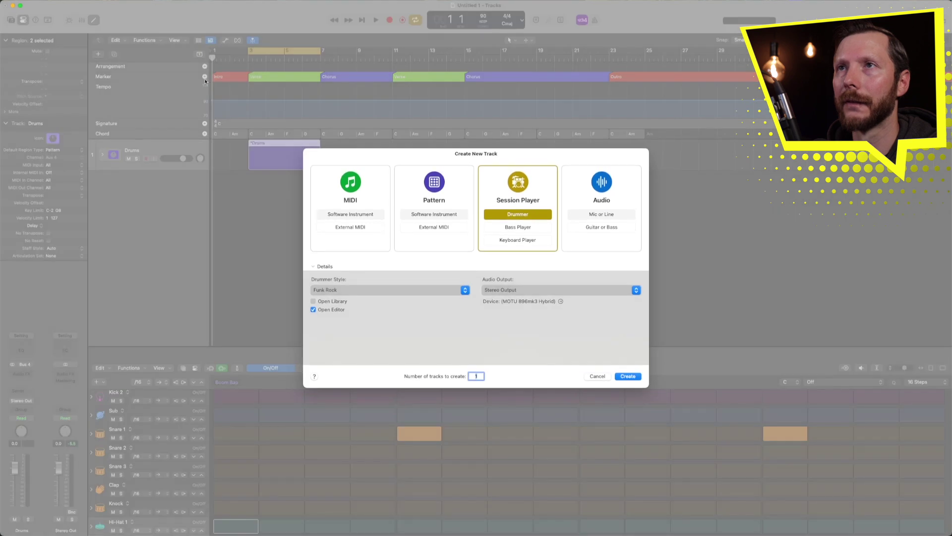
{"action": "left_click", "coordinate": [343, 215]}
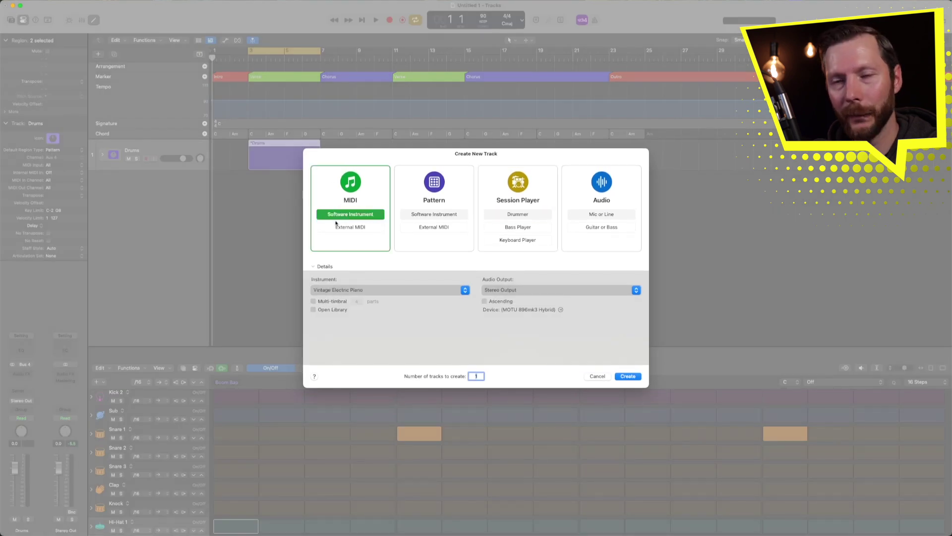
{"action": "left_click", "coordinate": [359, 292]}
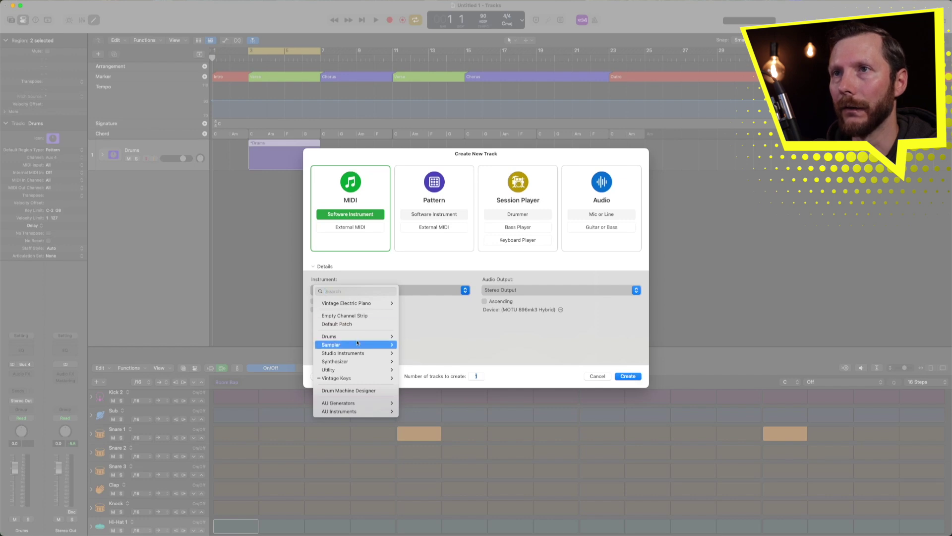
{"action": "mouse_move", "coordinate": [377, 353]}
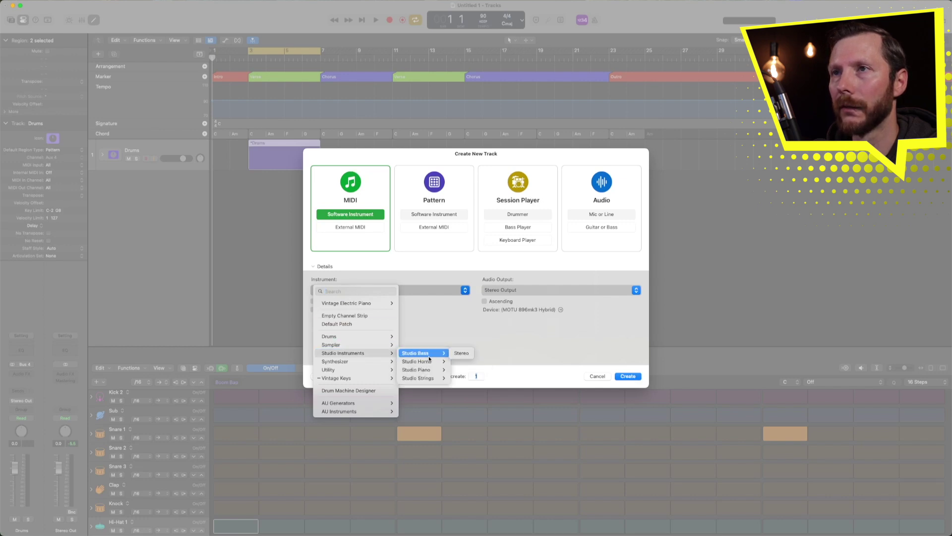
{"action": "left_click", "coordinate": [452, 354]}
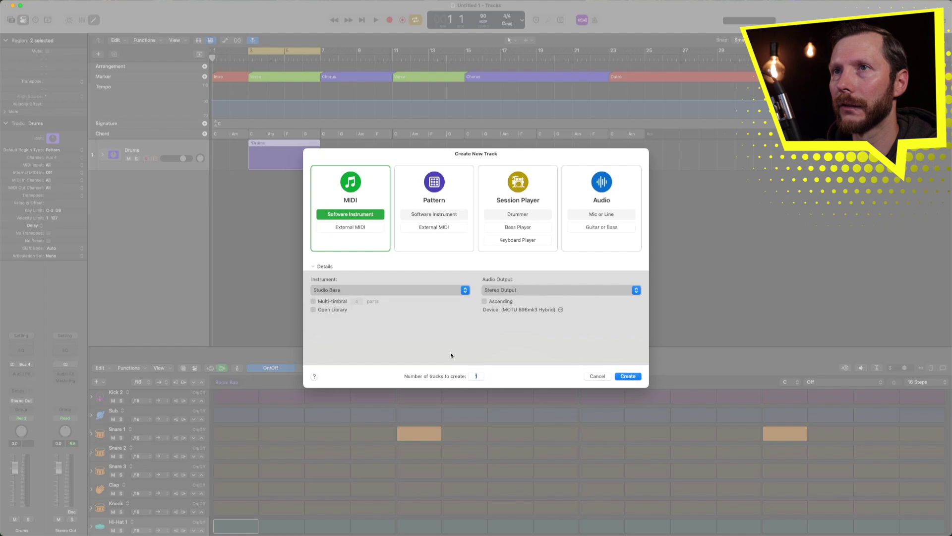
{"action": "left_click", "coordinate": [627, 377]}
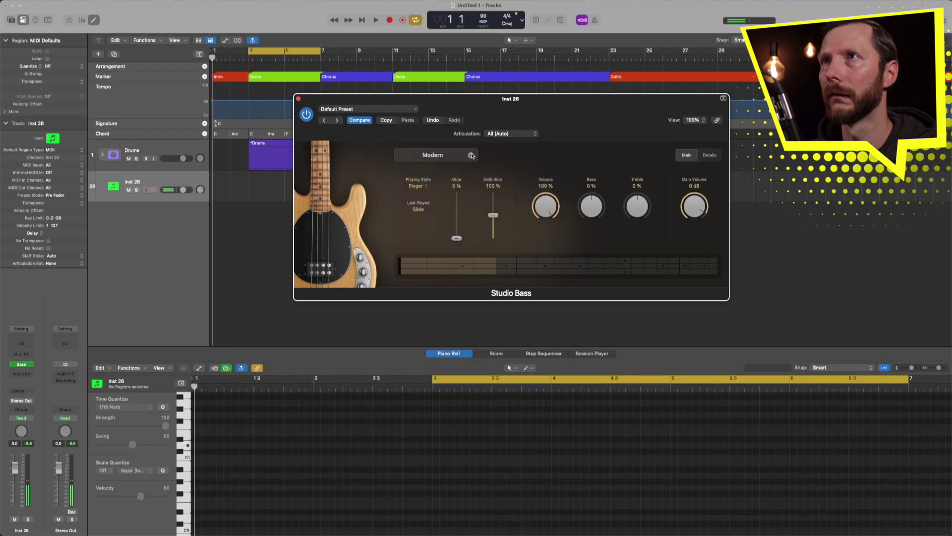
- Switch the Studio Bass model to American Upright and close the instrument window
{"action": "left_click", "coordinate": [433, 155]}
{"action": "left_click", "coordinate": [451, 214]}
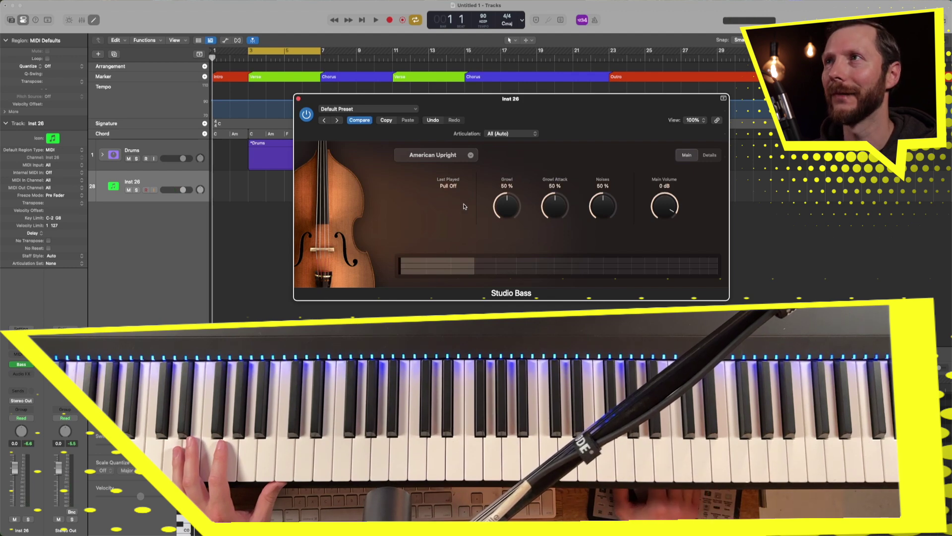
{"action": "key", "text": "super+w"}
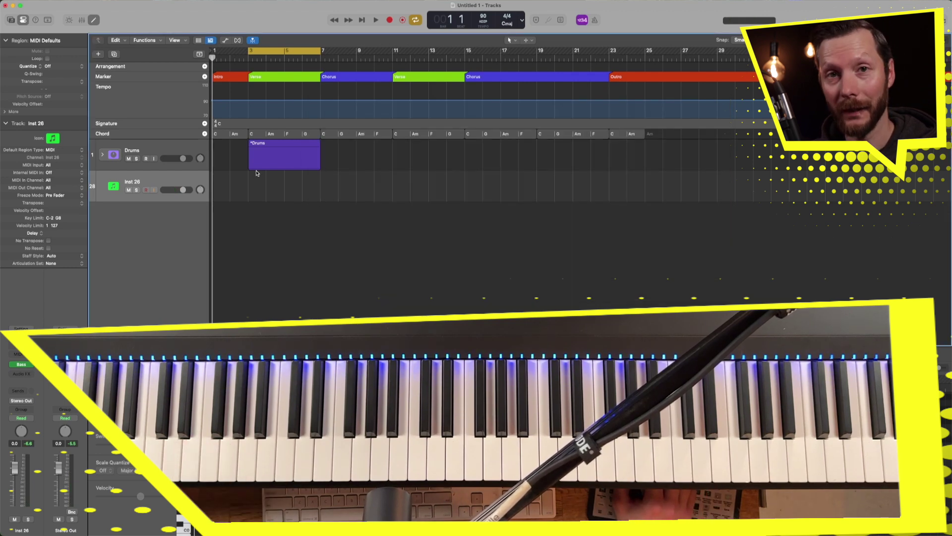
- Rename the new instrument track as Bass and give it the colored upright bass icon
{"action": "double_click", "coordinate": [137, 182]}
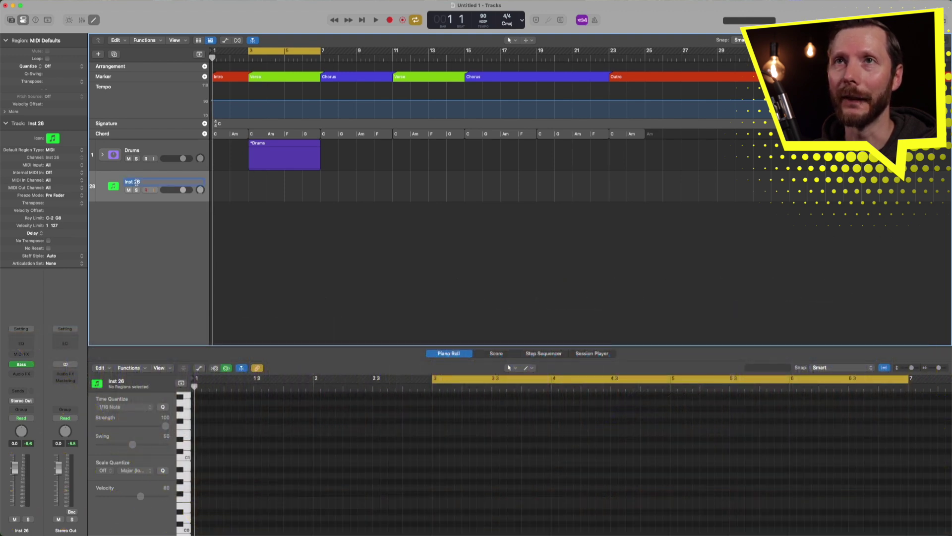
{"action": "type", "text": "B"}
{"action": "key", "text": "Return"}
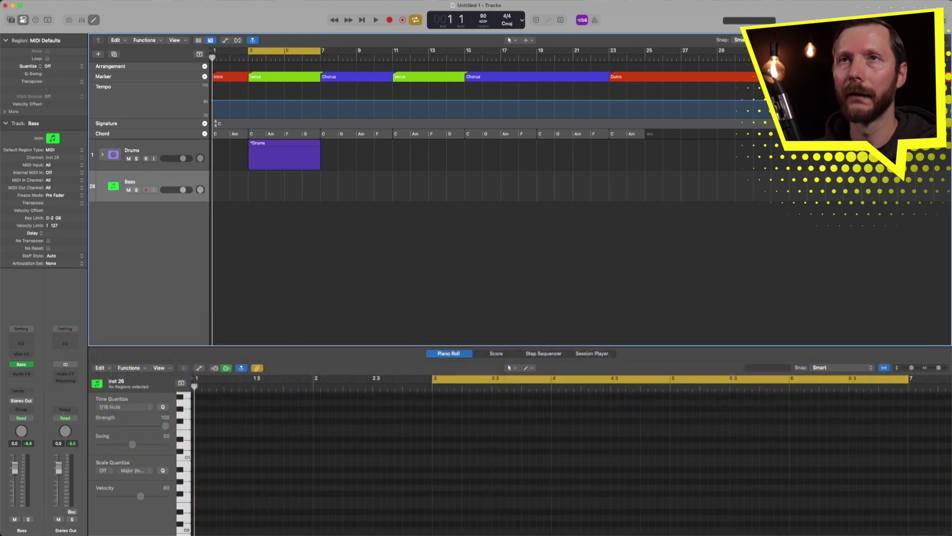
{"action": "left_click", "coordinate": [114, 187]}
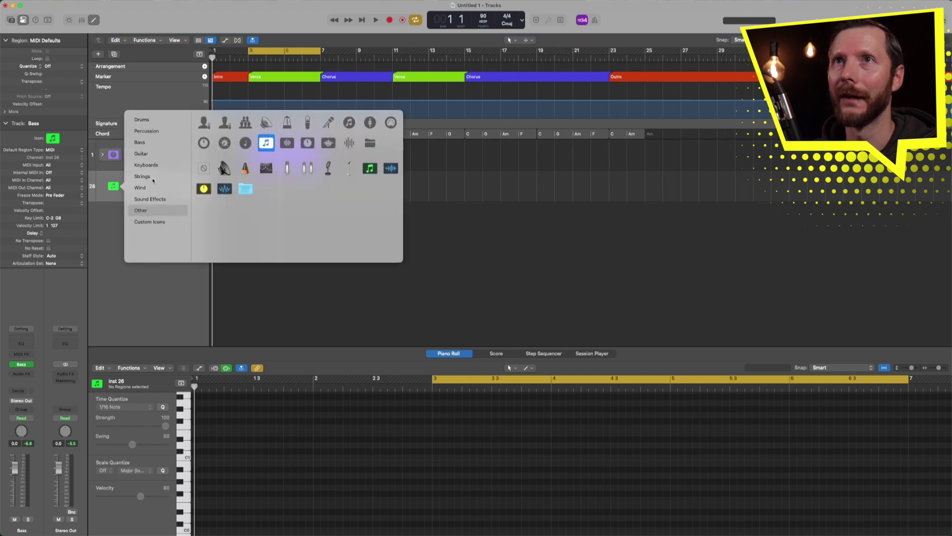
{"action": "left_click", "coordinate": [148, 153]}
{"action": "left_click", "coordinate": [149, 145]}
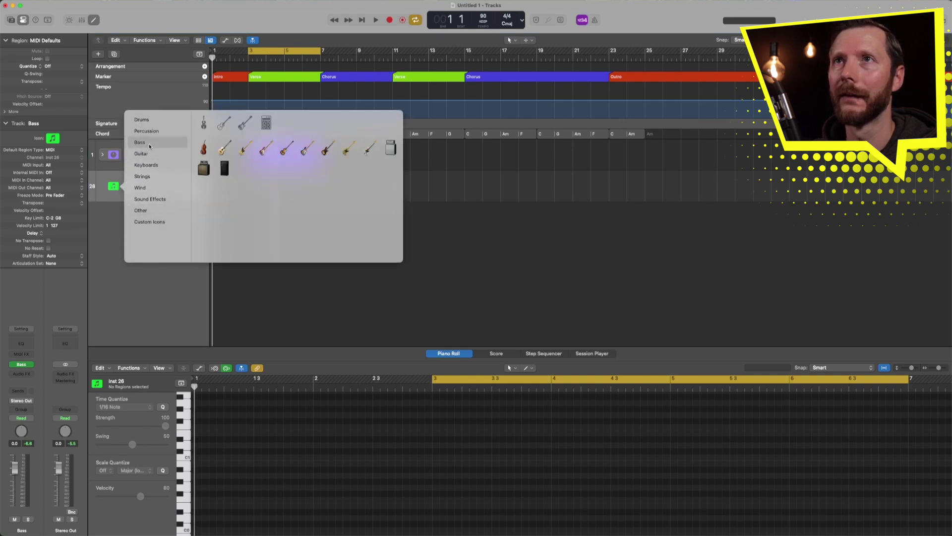
{"action": "left_click", "coordinate": [204, 147]}
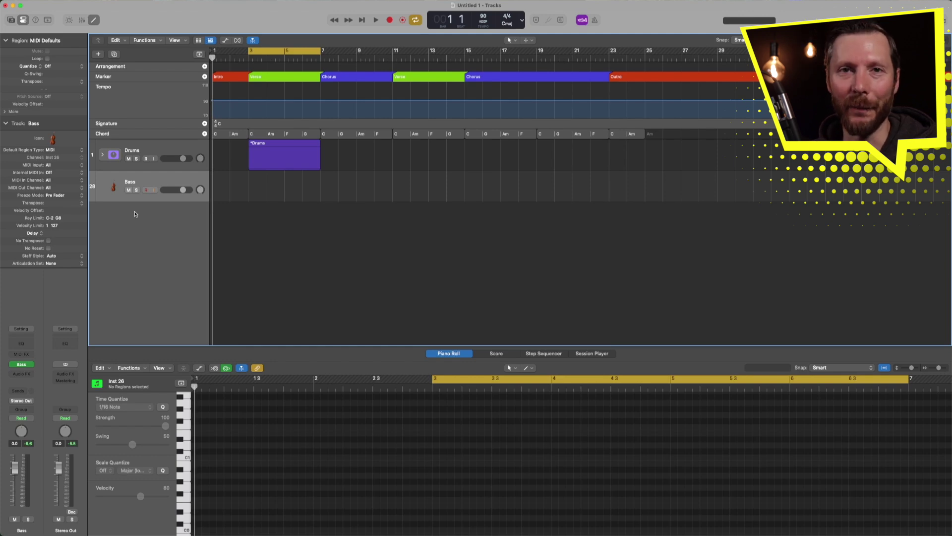
- Rehearse along with the looped drums, record a bass line on the Bass track over the first Verse, and show its notes
{"action": "key", "text": "space"}
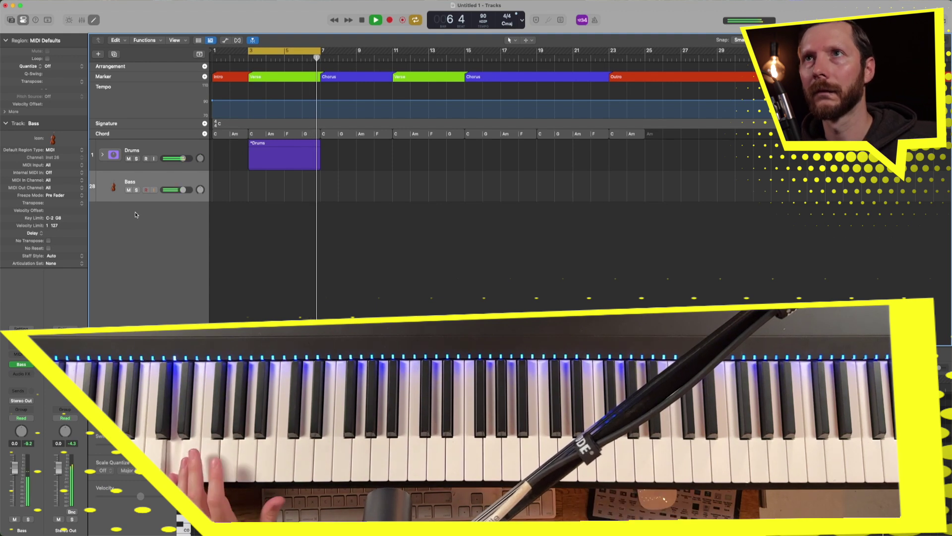
{"action": "key", "text": "space"}
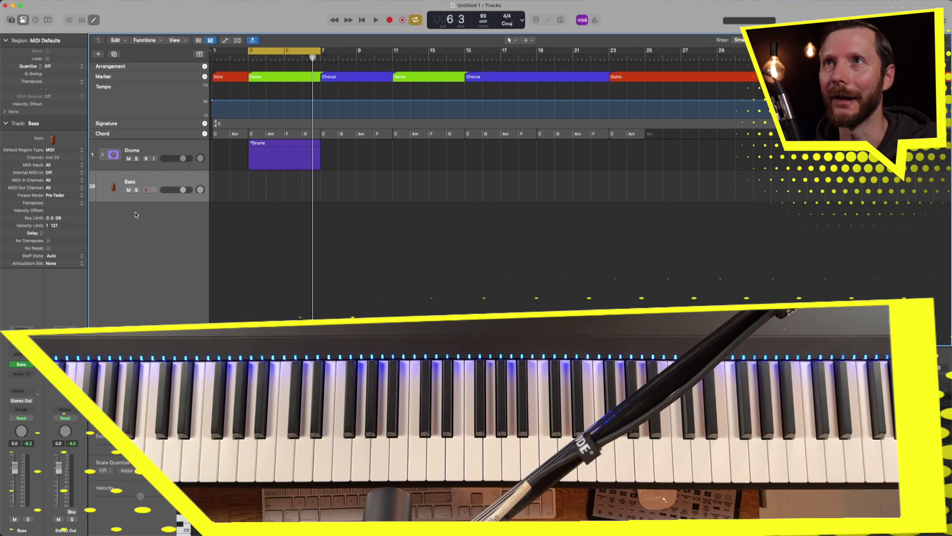
{"action": "key", "text": "r"}
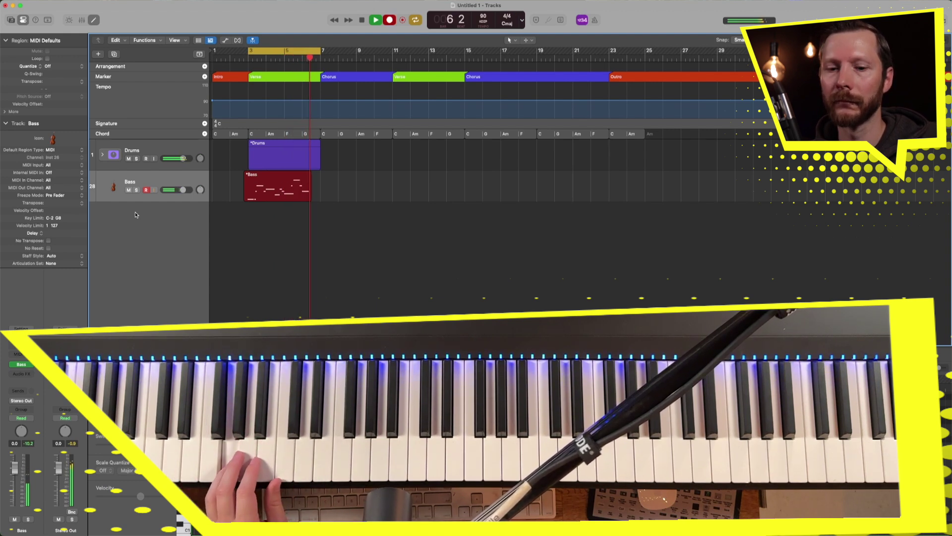
{"action": "key", "text": "space"}
{"action": "key", "text": "p"}
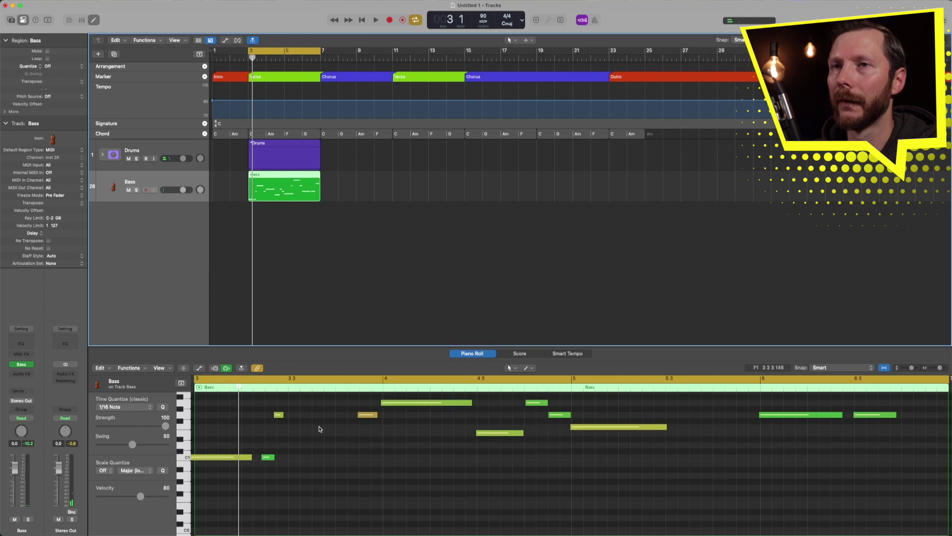
- Lengthen the very short C2 note in bar 5, trim the preceding F1 note to end where it starts, and play the result
{"action": "scroll", "coordinate": [319, 428], "scroll_direction": "left", "scroll_amount": 5}
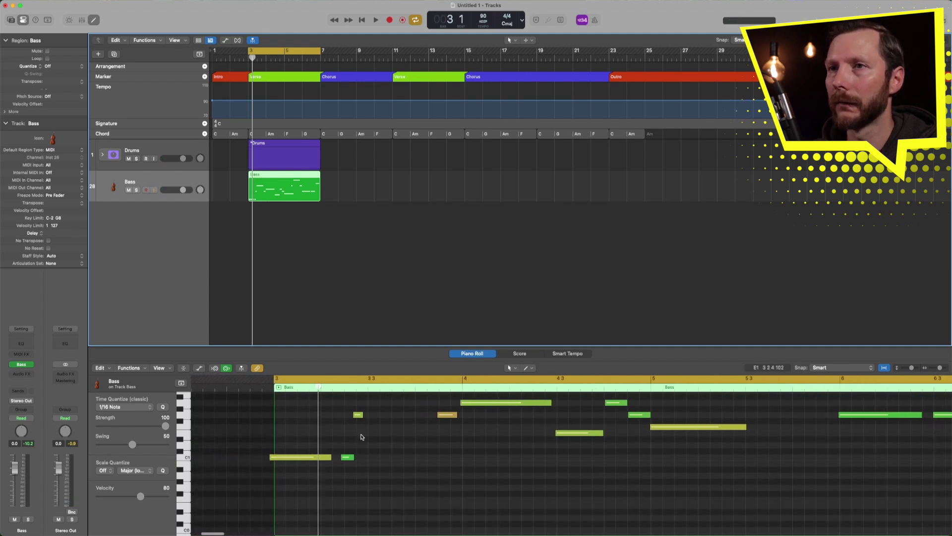
{"action": "key", "text": "z"}
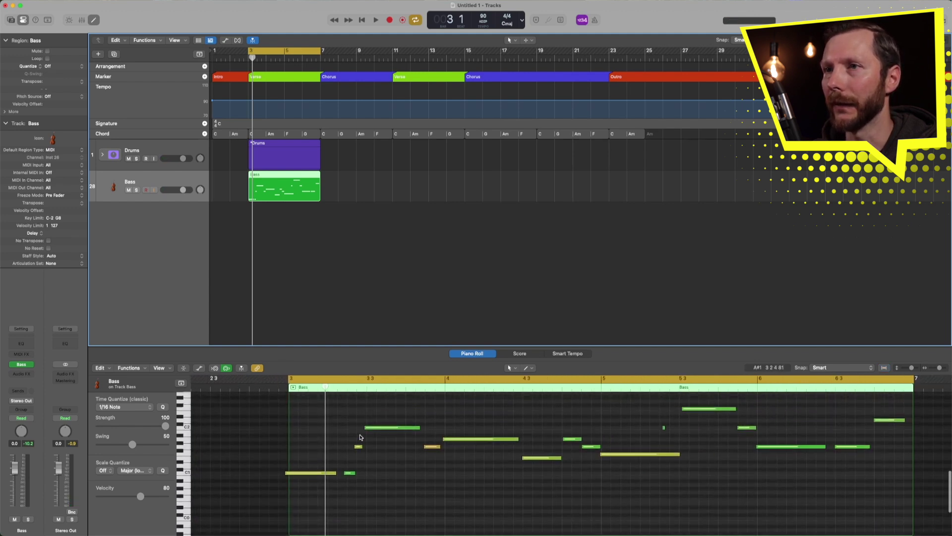
{"action": "scroll", "coordinate": [507, 401], "scroll_direction": "right", "scroll_amount": 2}
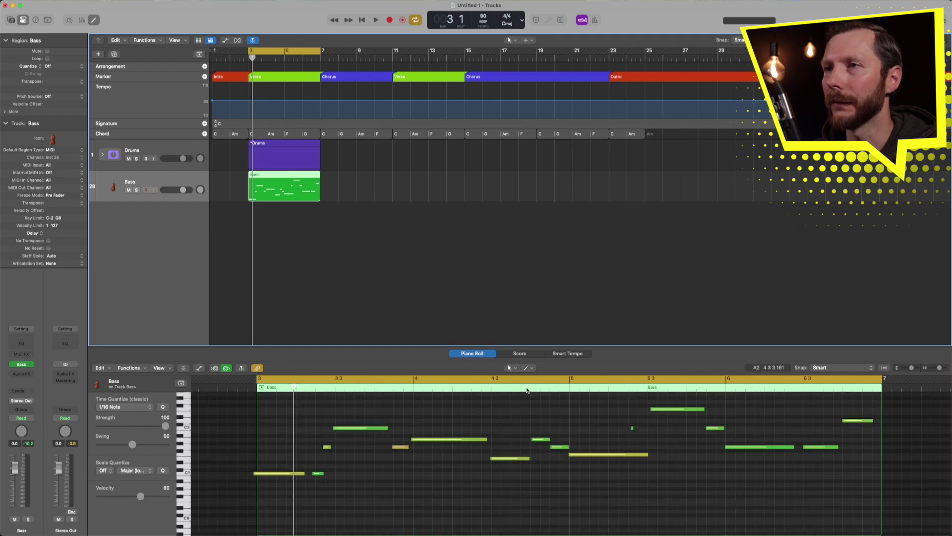
{"action": "double_click", "coordinate": [527, 390]}
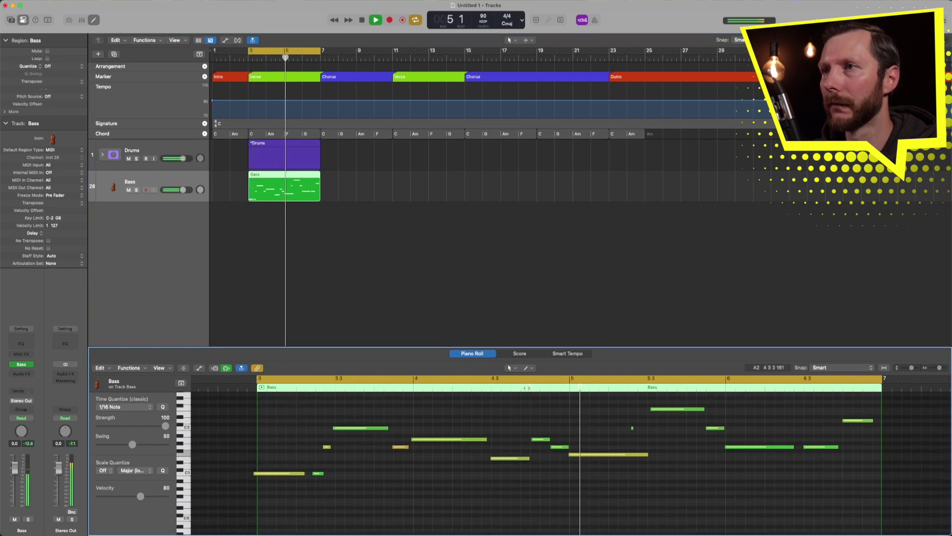
{"action": "scroll", "coordinate": [594, 409], "scroll_direction": "right", "scroll_amount": 3}
{"action": "key", "text": "space"}
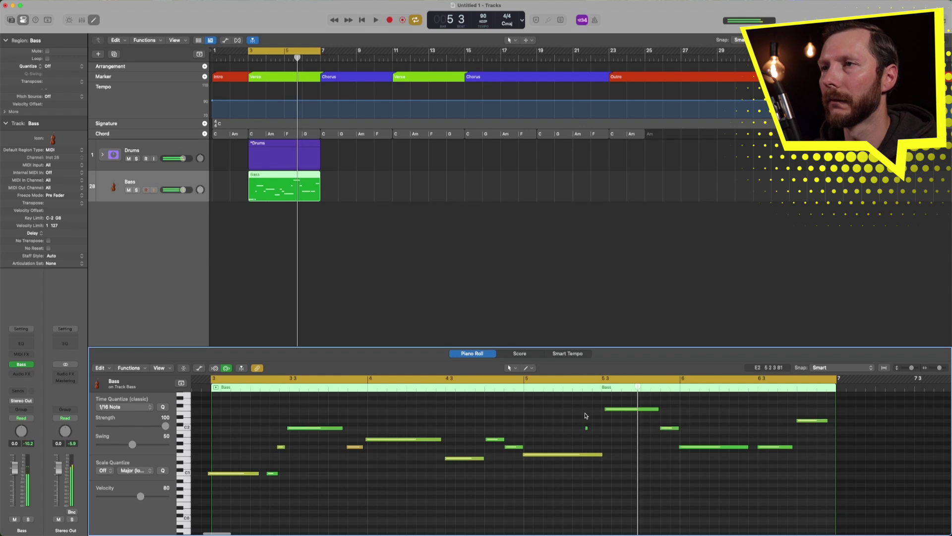
{"action": "left_click_drag", "start_coordinate": [556, 400], "coordinate": [661, 486]}
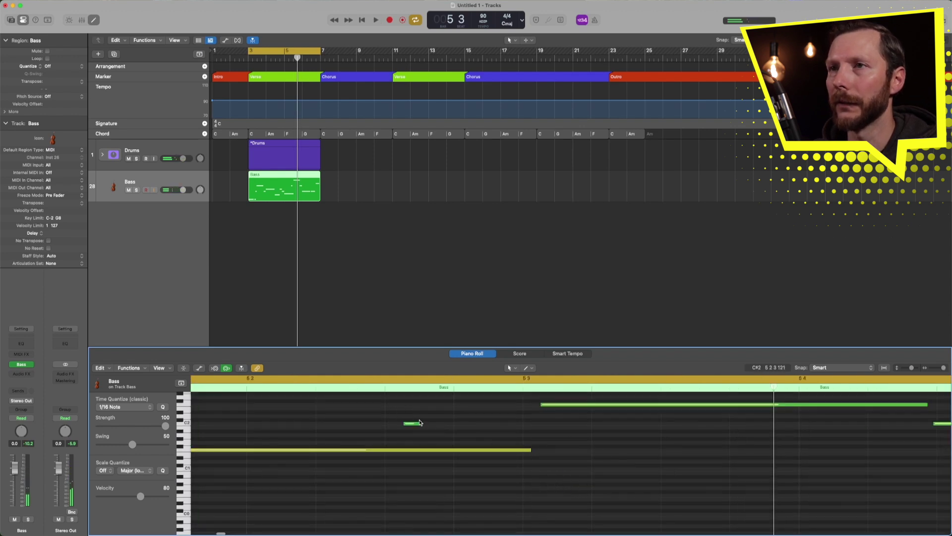
{"action": "left_click_drag", "start_coordinate": [416, 425], "coordinate": [453, 424]}
{"action": "left_click_drag", "start_coordinate": [528, 450], "coordinate": [384, 450]}
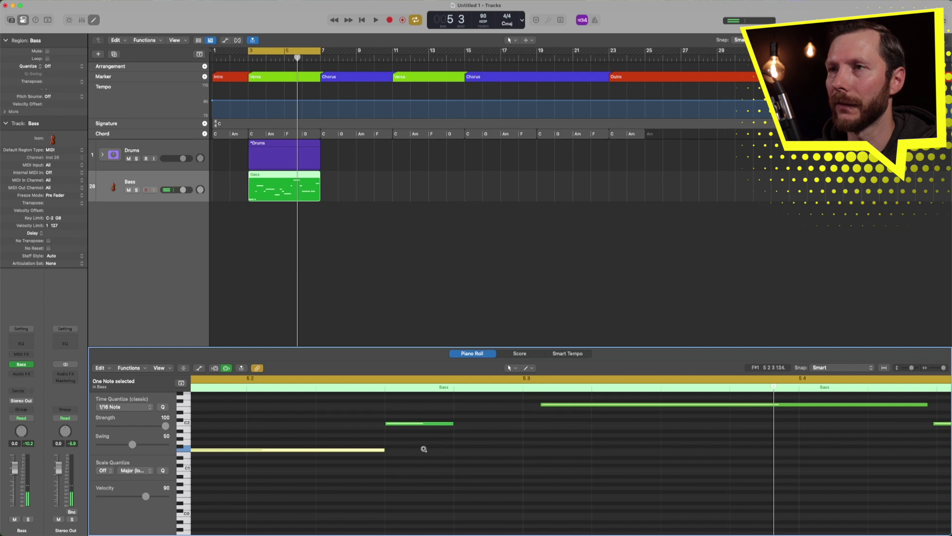
{"action": "left_click", "coordinate": [424, 449], "text": "ctrl+alt"}
{"action": "left_click", "coordinate": [513, 389]}
{"action": "key", "text": "space"}
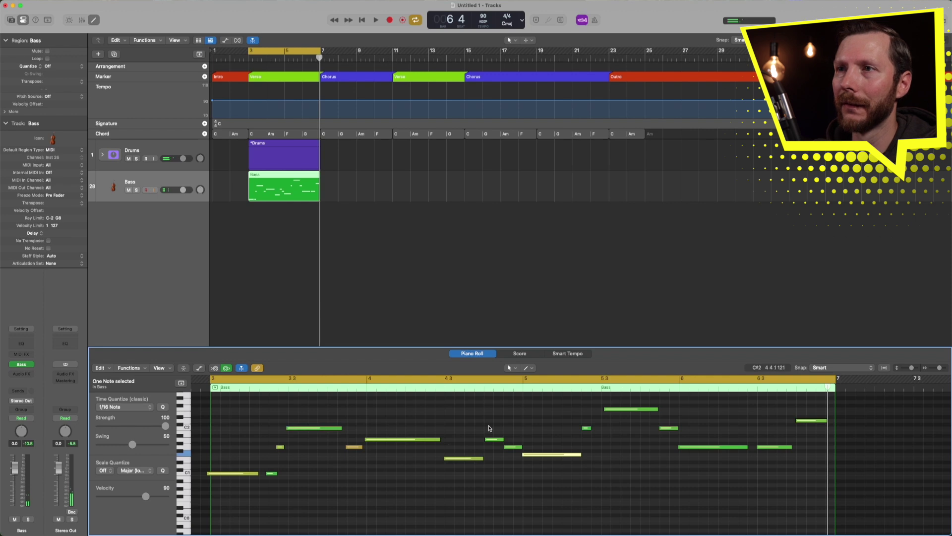
- Examine where the bass line's first C1 note starts relative to the beginning of bar 3
{"action": "left_click", "coordinate": [297, 461]}
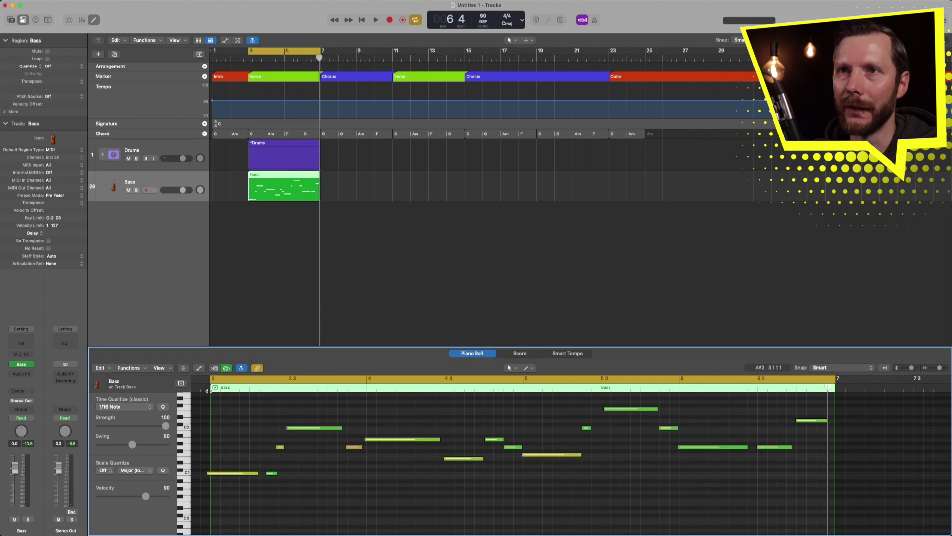
{"action": "left_click_drag", "start_coordinate": [198, 461], "coordinate": [271, 510]}
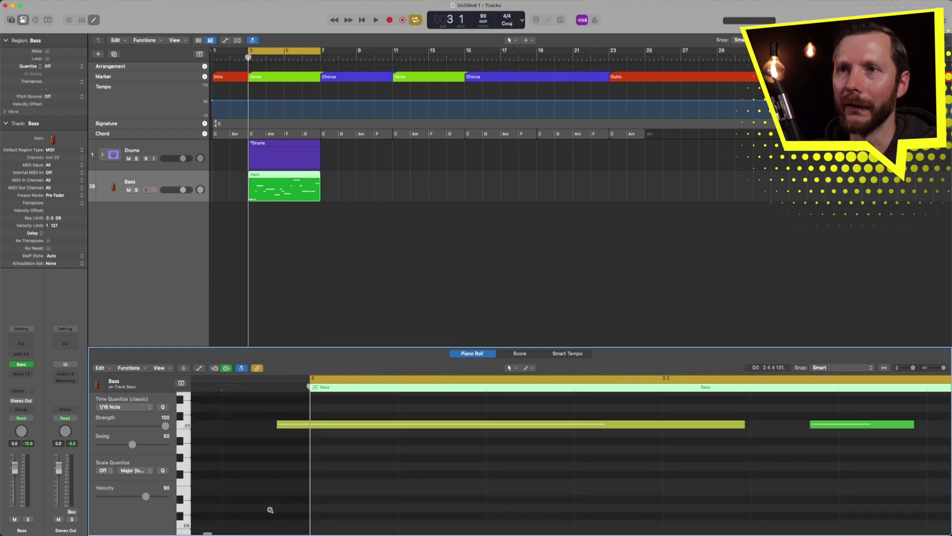
{"action": "left_click", "coordinate": [310, 479]}
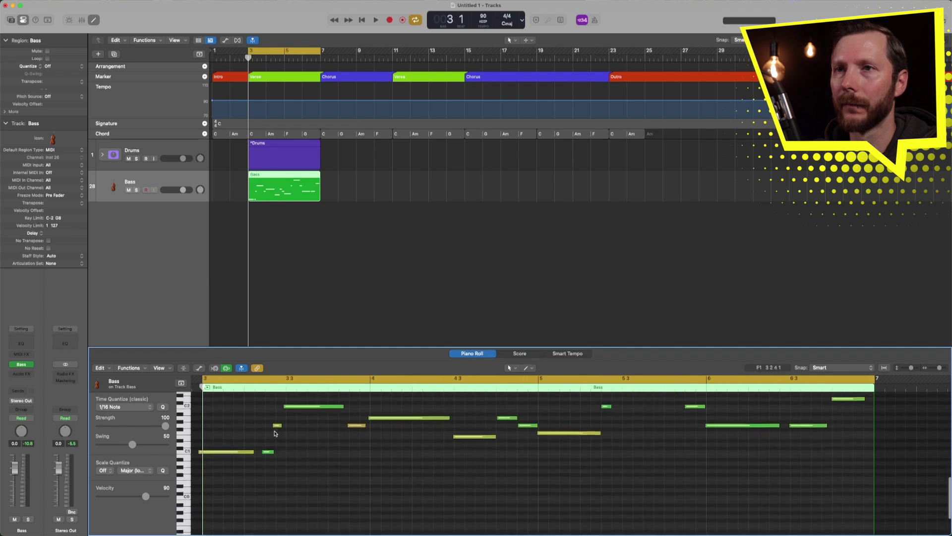
- Quantize all notes of the bass region to 1/16 Note at strength 70 and play the result
{"action": "left_click", "coordinate": [266, 387]}
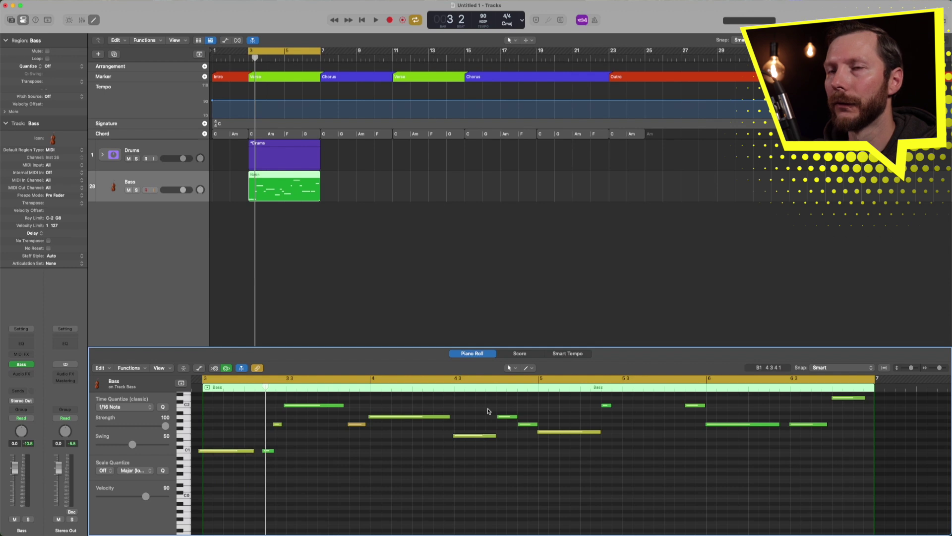
{"action": "scroll", "coordinate": [331, 475], "scroll_direction": "up", "scroll_amount": 2}
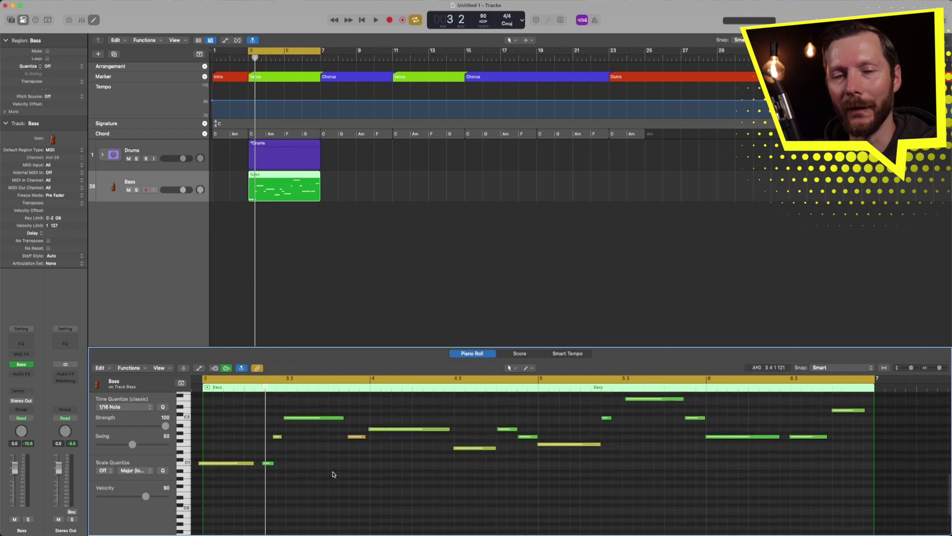
{"action": "key", "text": "super+a"}
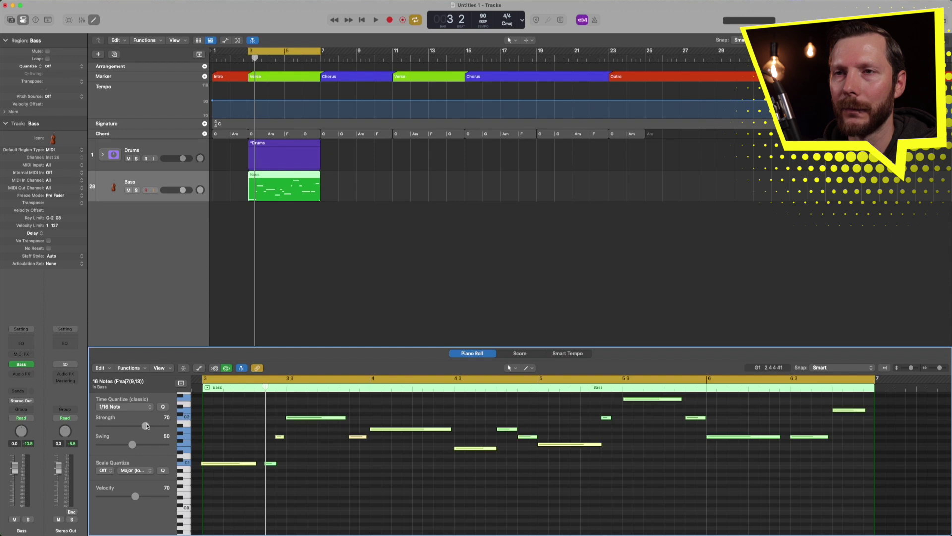
{"action": "left_click", "coordinate": [339, 467]}
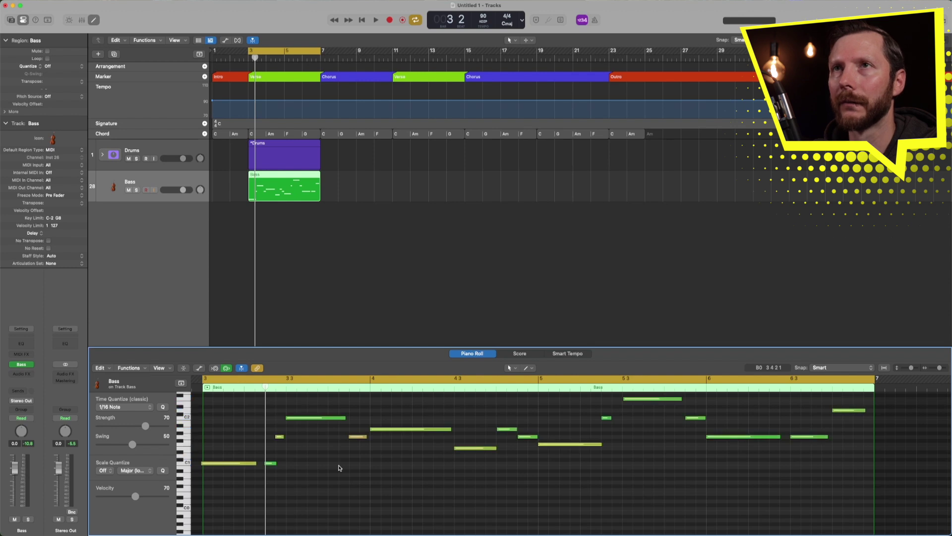
{"action": "key", "text": "space"}
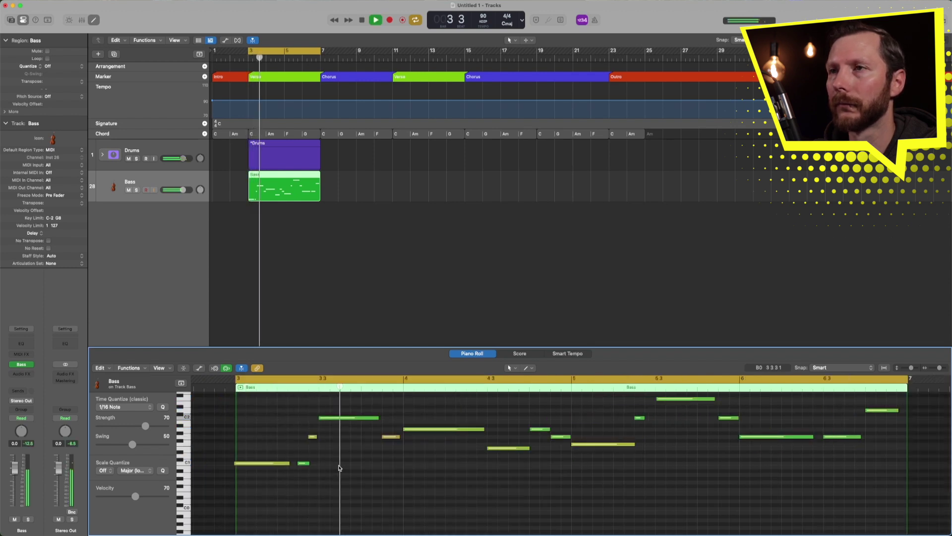
{"action": "key", "text": "space"}
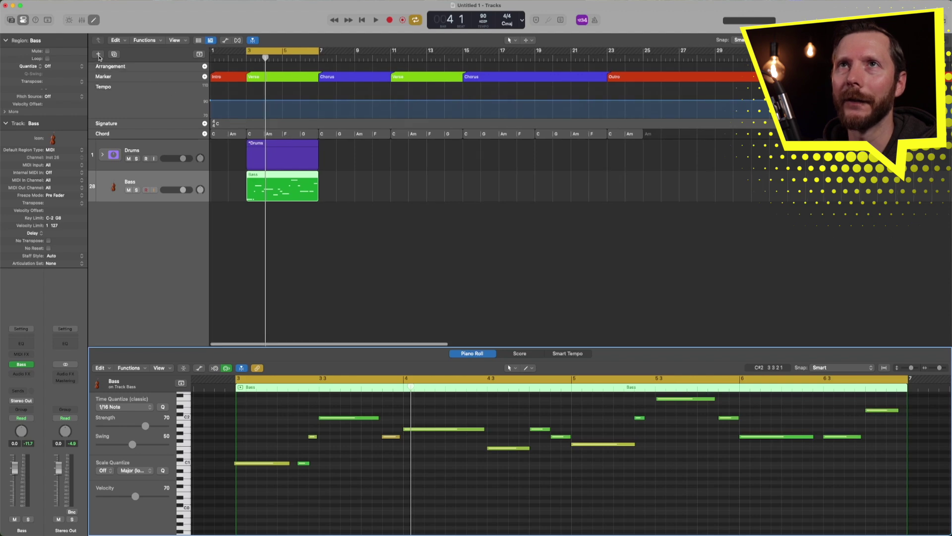
- Create a new software instrument track with the stereo Vintage Electric Piano
{"action": "left_click", "coordinate": [98, 55]}
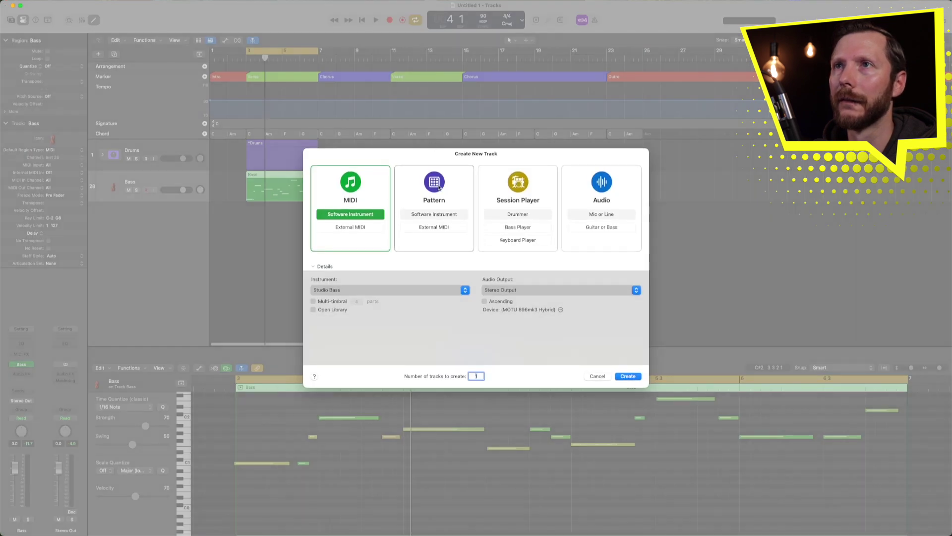
{"action": "left_click", "coordinate": [376, 290]}
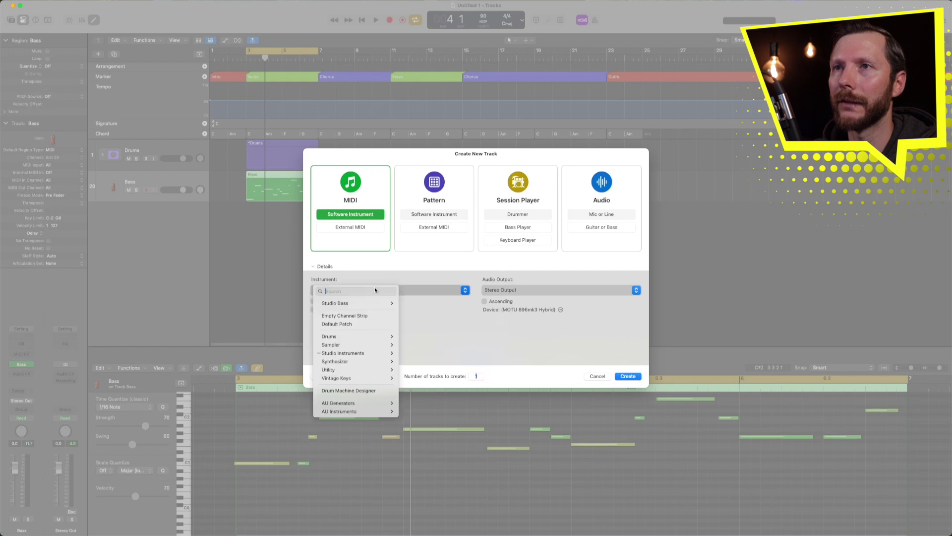
{"action": "mouse_move", "coordinate": [355, 380]}
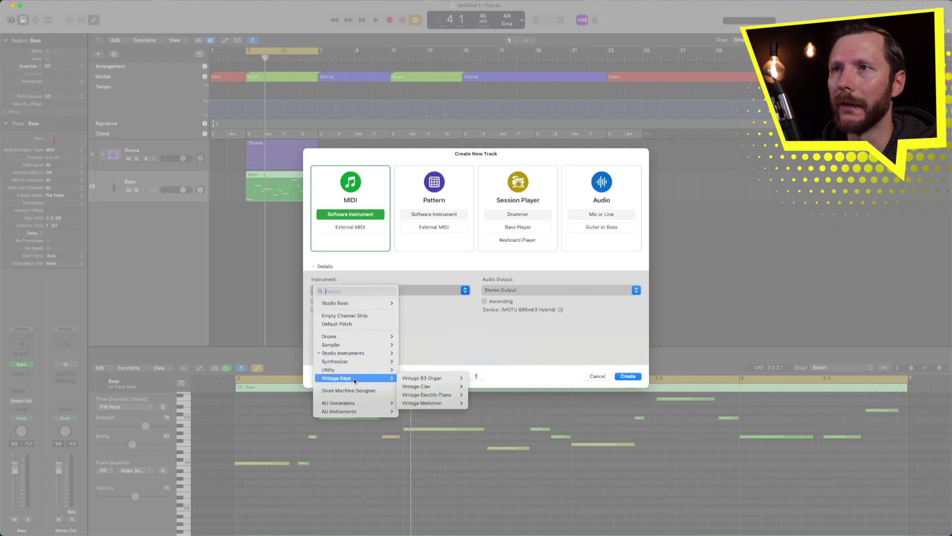
{"action": "mouse_move", "coordinate": [447, 394]}
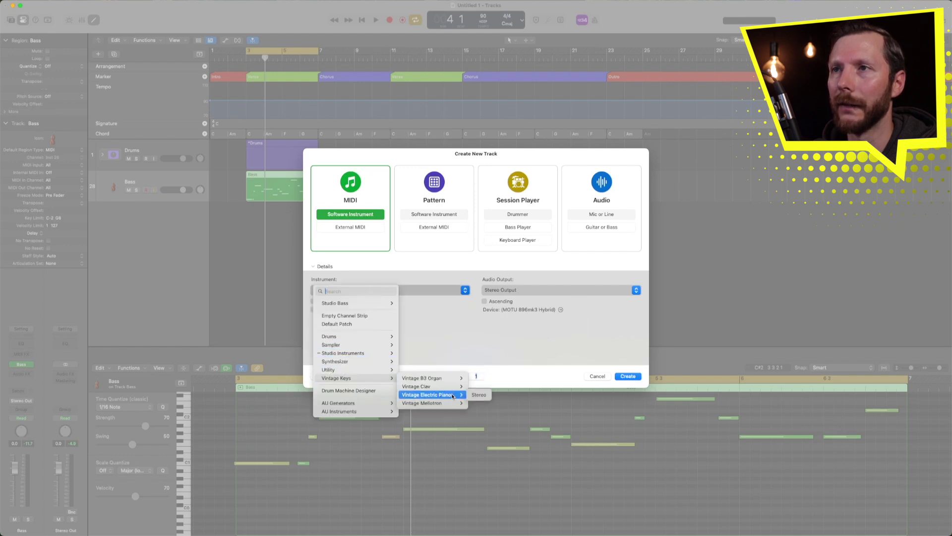
{"action": "left_click", "coordinate": [486, 395]}
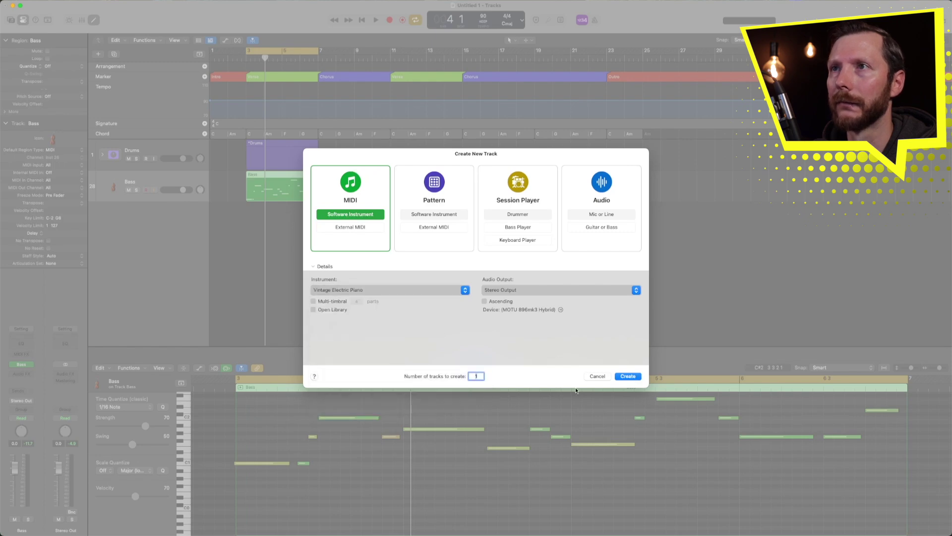
{"action": "left_click", "coordinate": [627, 377]}
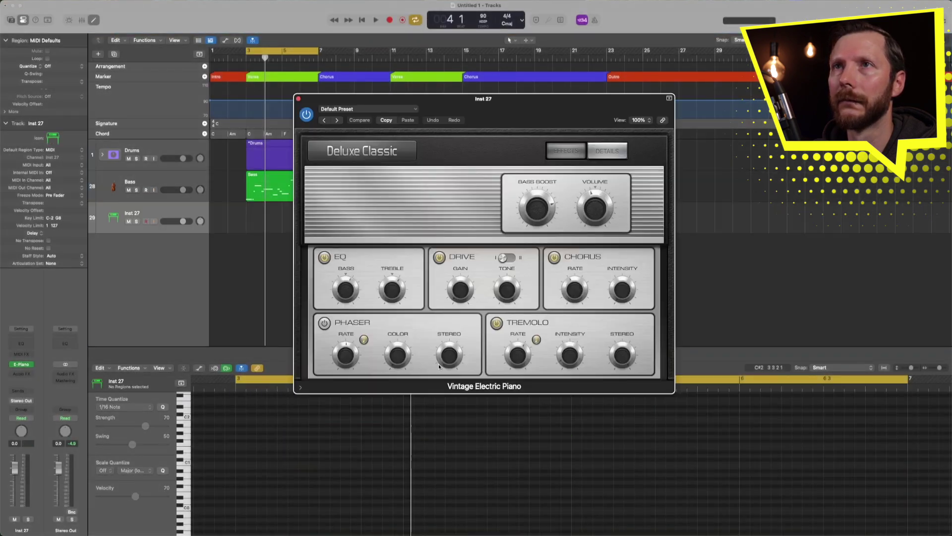
- Load the Wurlitzer Modern preset in the electric piano and close its plug-in window
{"action": "left_click", "coordinate": [358, 110]}
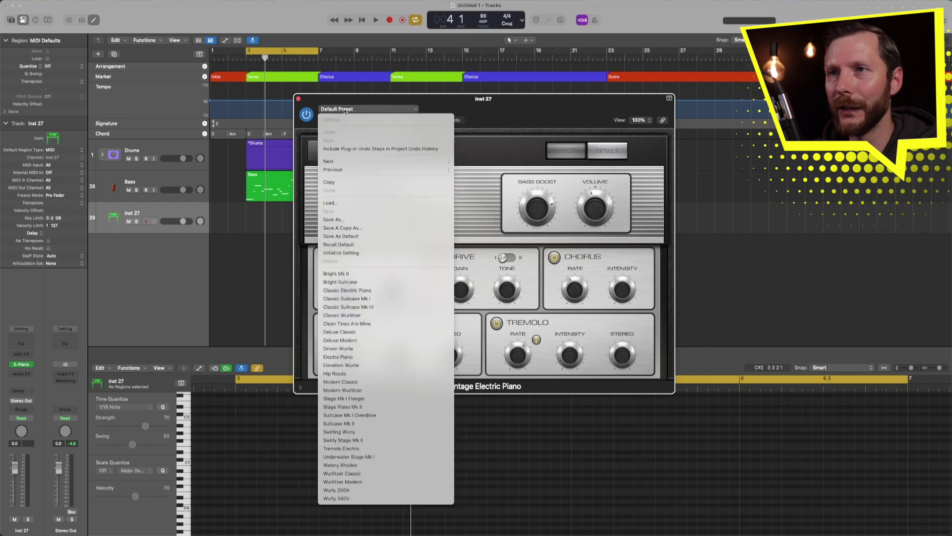
{"action": "left_click", "coordinate": [373, 485]}
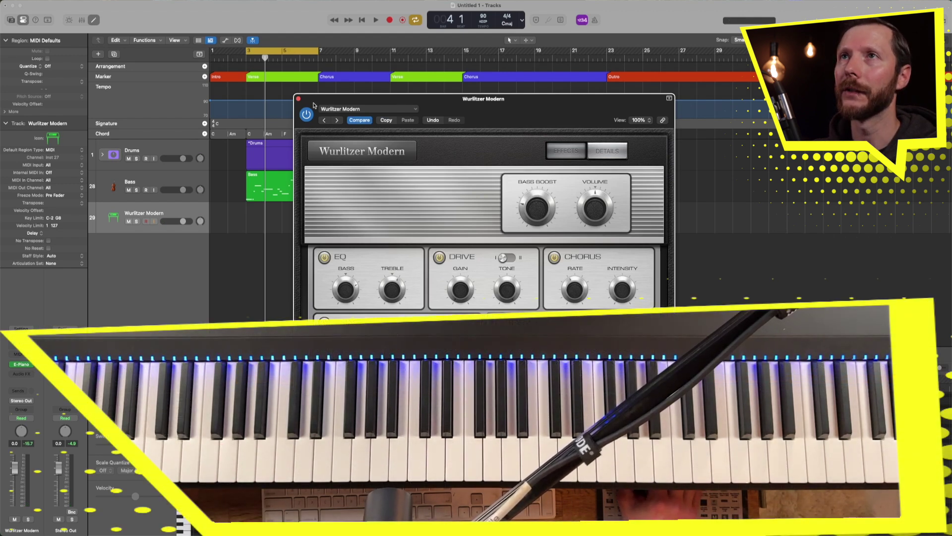
{"action": "left_click", "coordinate": [298, 99]}
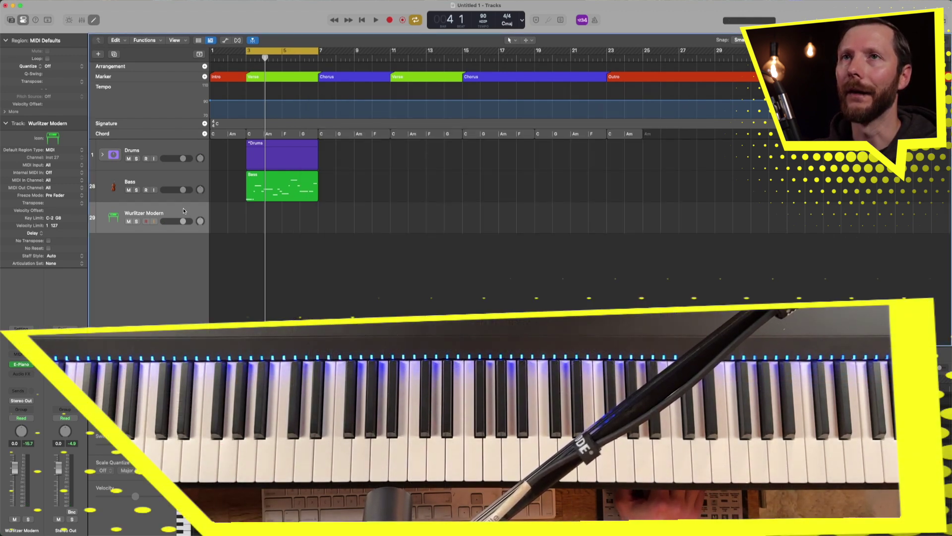
- Rehearse the chords along with the loop, then record an electric piano part on the Wurlitzer Modern track over the first Verse
{"action": "key", "text": "space"}
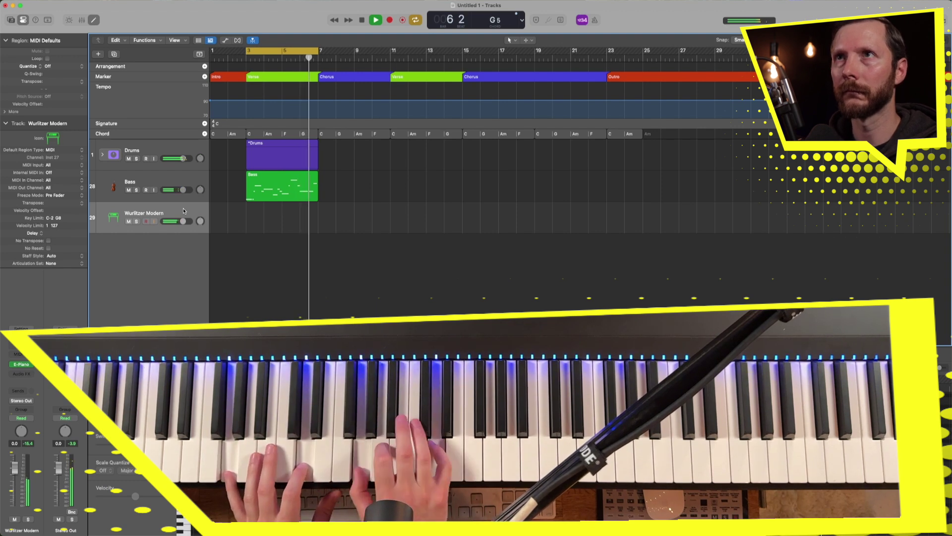
{"action": "key", "text": "space"}
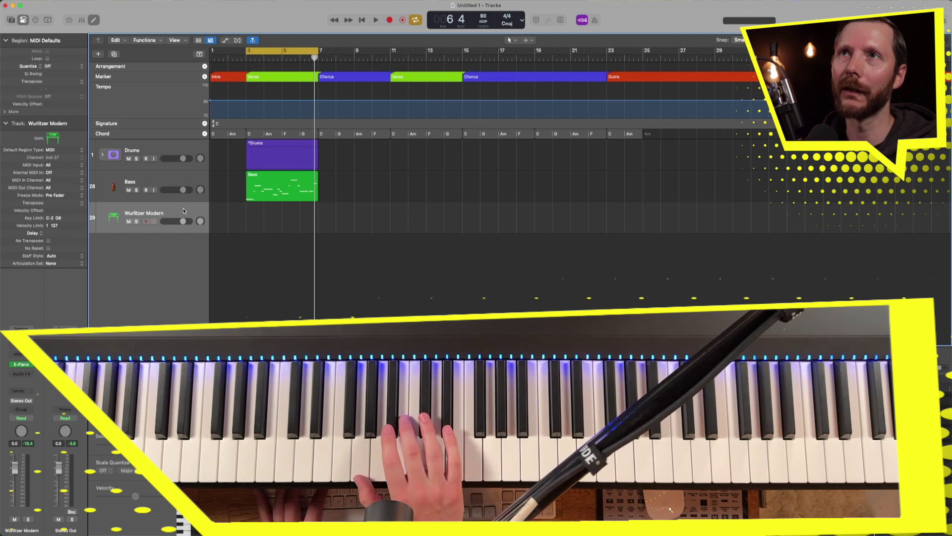
{"action": "key", "text": "r"}
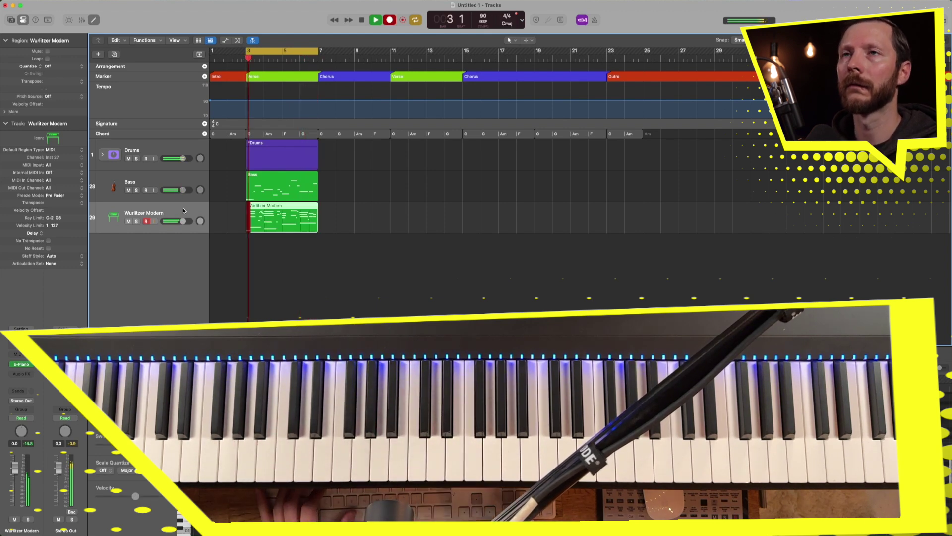
{"action": "key", "text": "space"}
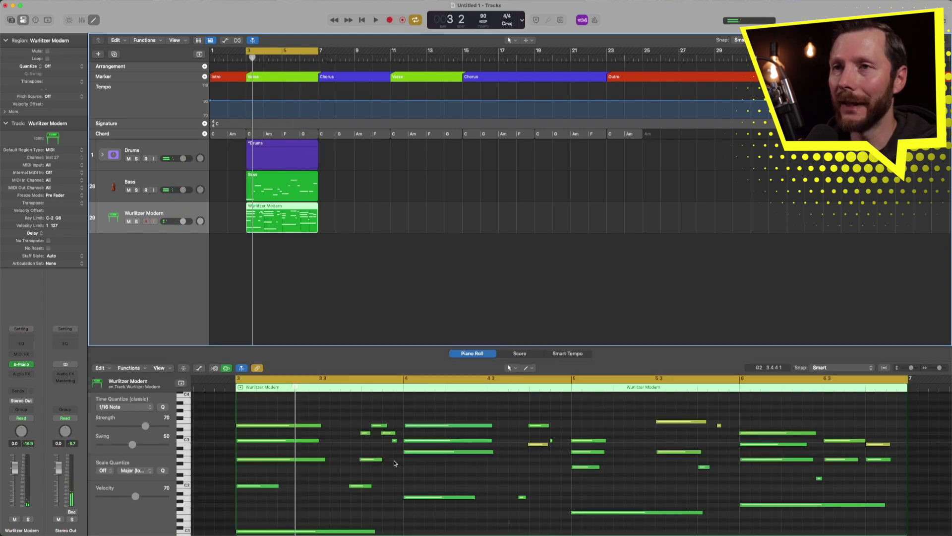
- Quantize all notes of the Wurlitzer Modern region to 1/16 Note at strength 70 and play the result
{"action": "scroll", "coordinate": [395, 463], "scroll_direction": "down", "scroll_amount": 4}
{"action": "scroll", "coordinate": [395, 463], "scroll_direction": "up", "scroll_amount": 2}
{"action": "scroll", "coordinate": [395, 461], "scroll_direction": "down", "scroll_amount": 3}
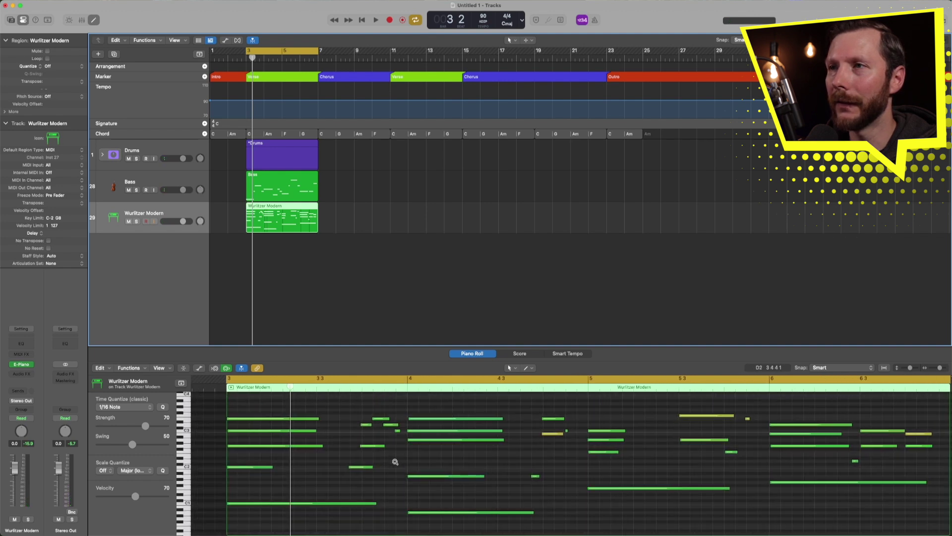
{"action": "scroll", "coordinate": [395, 461], "scroll_direction": "up", "scroll_amount": 3}
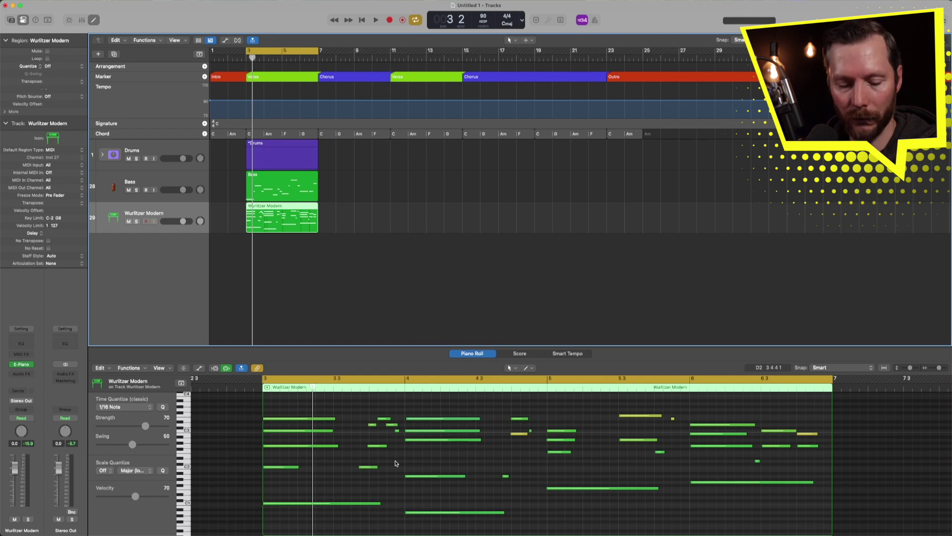
{"action": "scroll", "coordinate": [395, 463], "scroll_direction": "down", "scroll_amount": 3}
{"action": "key", "text": "super+a"}
{"action": "scroll", "coordinate": [327, 438], "scroll_direction": "up", "scroll_amount": 3}
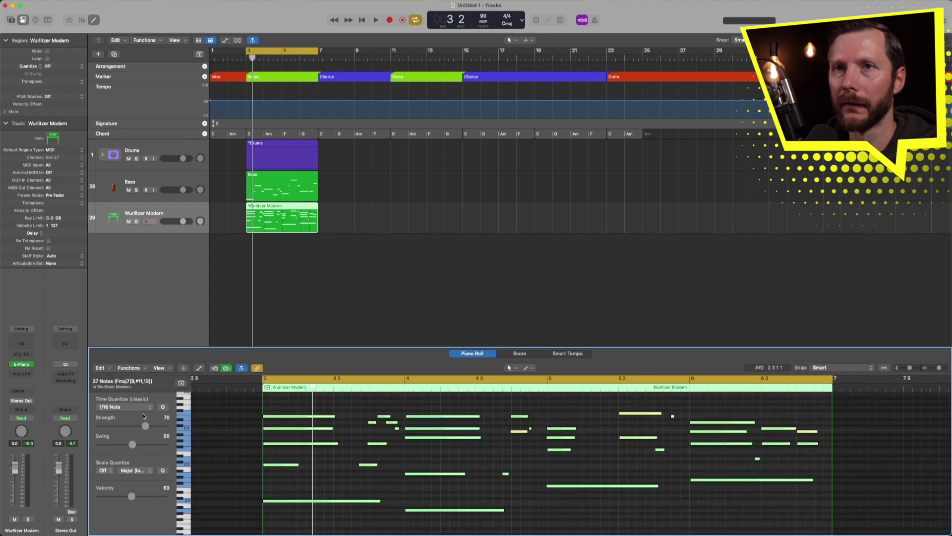
{"action": "left_click", "coordinate": [310, 478]}
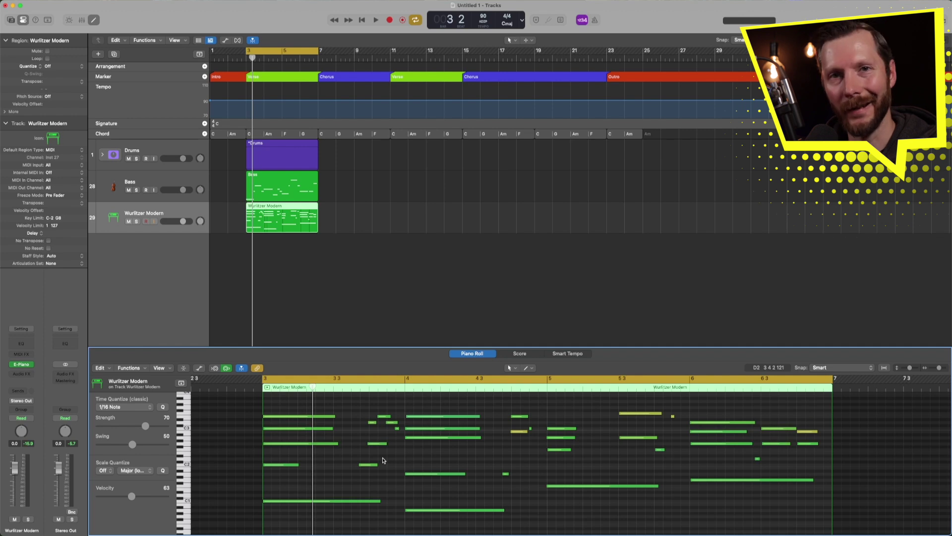
{"action": "key", "text": "space"}
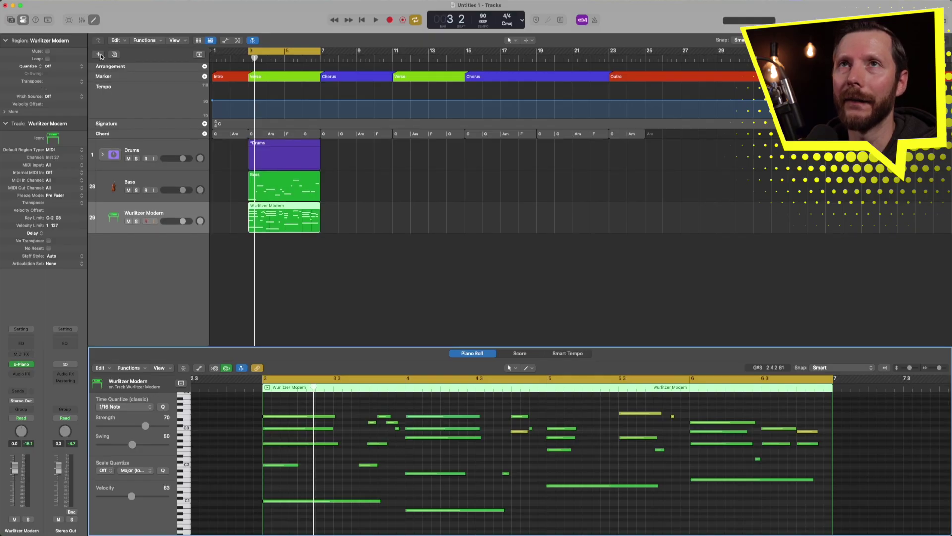
- Create another software instrument track with the stereo Alchemy synthesizer
{"action": "left_click", "coordinate": [99, 55]}
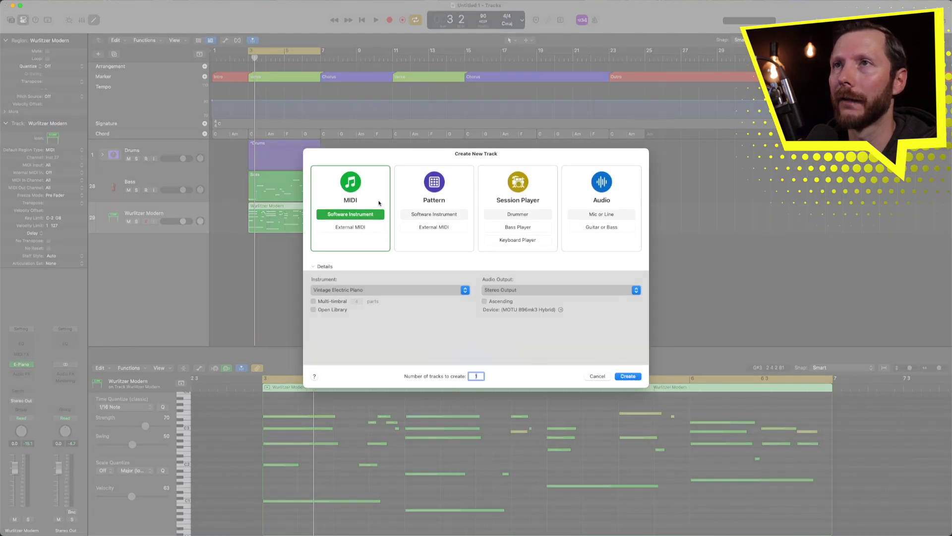
{"action": "left_click", "coordinate": [353, 293]}
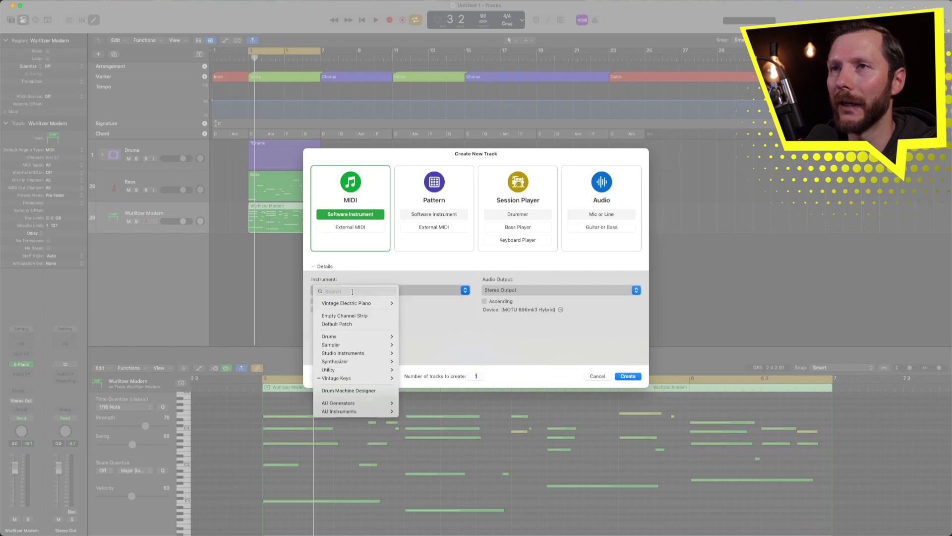
{"action": "mouse_move", "coordinate": [360, 362]}
{"action": "mouse_move", "coordinate": [422, 365]}
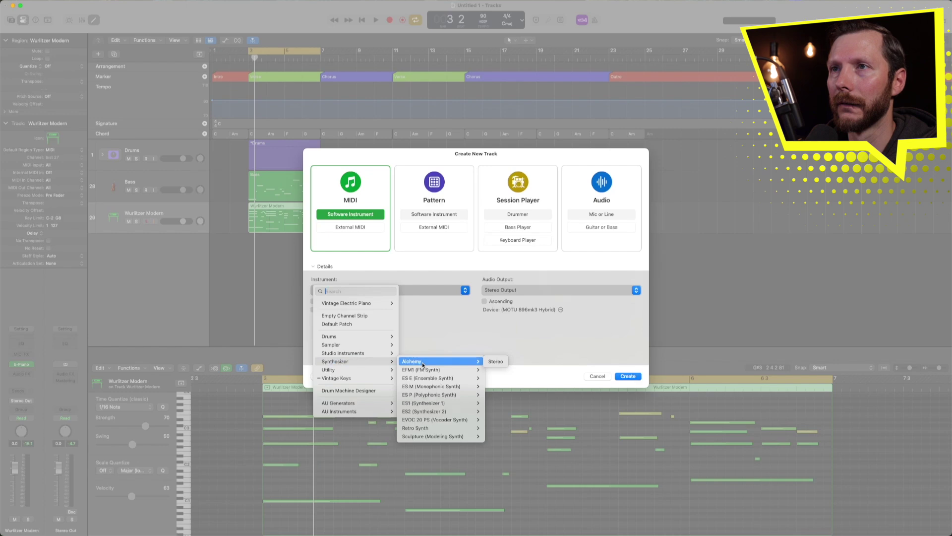
{"action": "left_click", "coordinate": [494, 361]}
{"action": "left_click", "coordinate": [628, 378]}
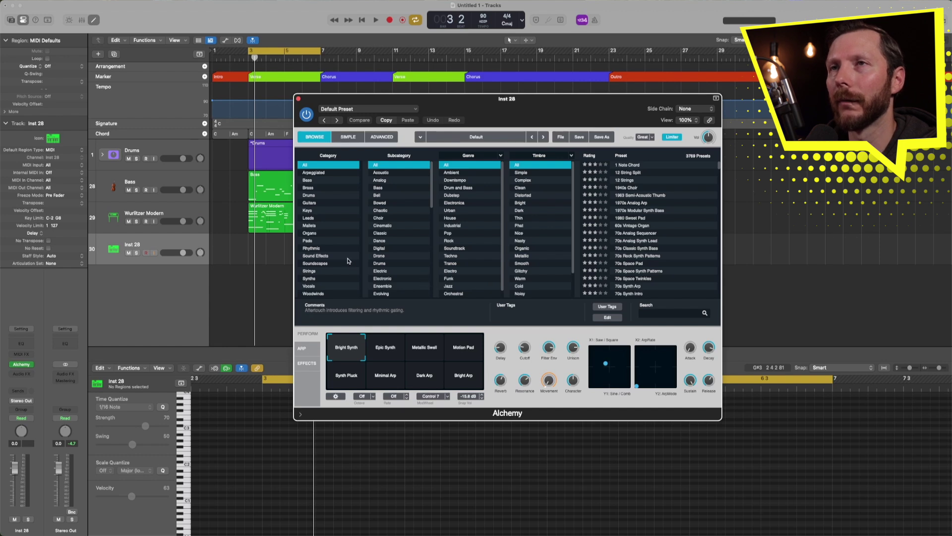
- Filter the Alchemy presets to Pads, Analog and Ambient with the timbres Simple, Clean, Organic and Smooth
{"action": "left_click", "coordinate": [318, 241]}
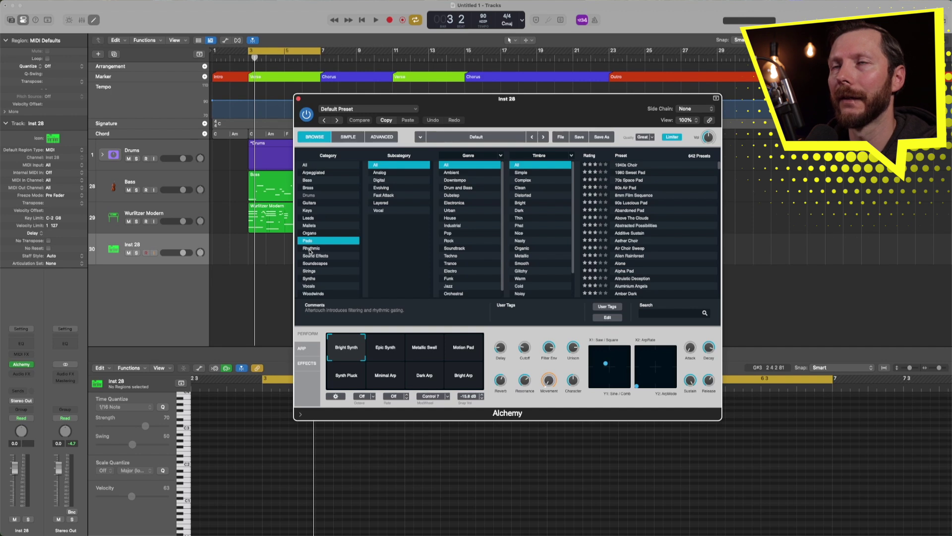
{"action": "left_click", "coordinate": [387, 174]}
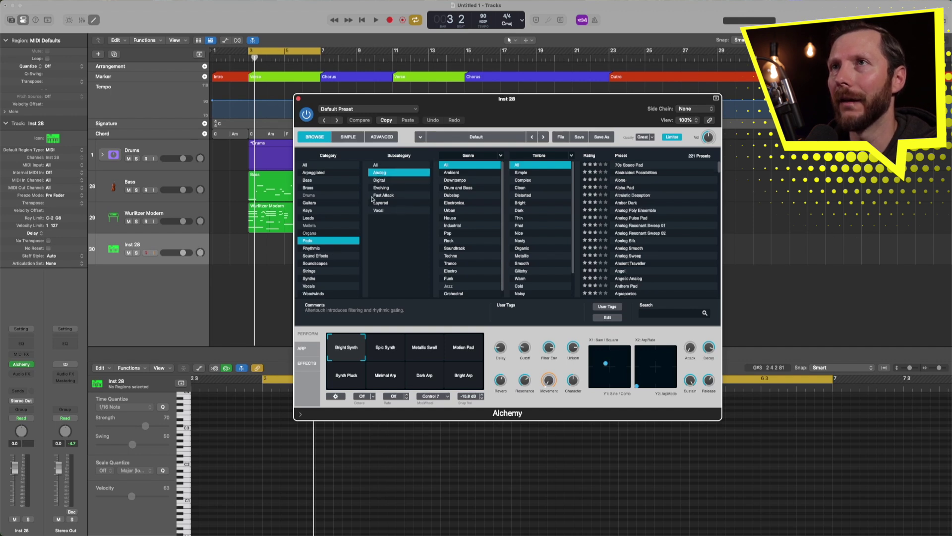
{"action": "left_click", "coordinate": [467, 173]}
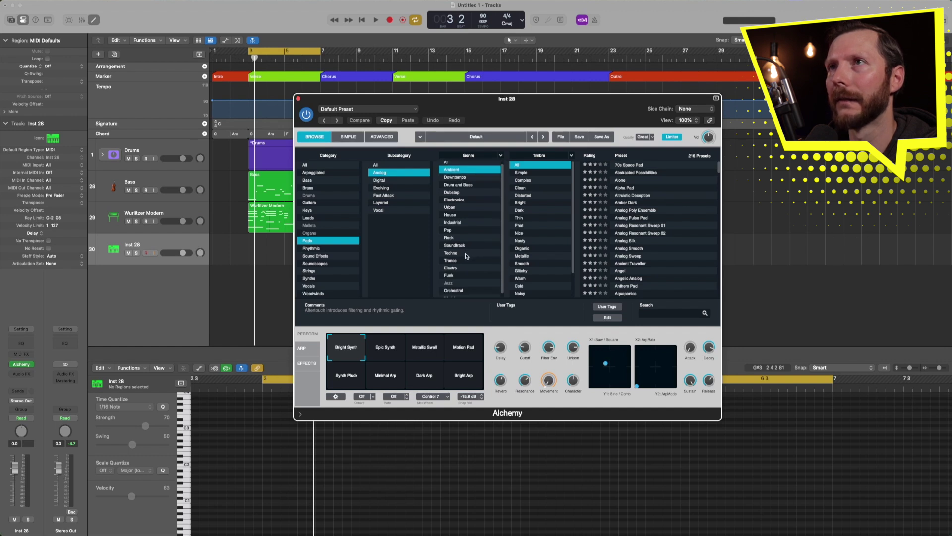
{"action": "left_click", "coordinate": [531, 172]}
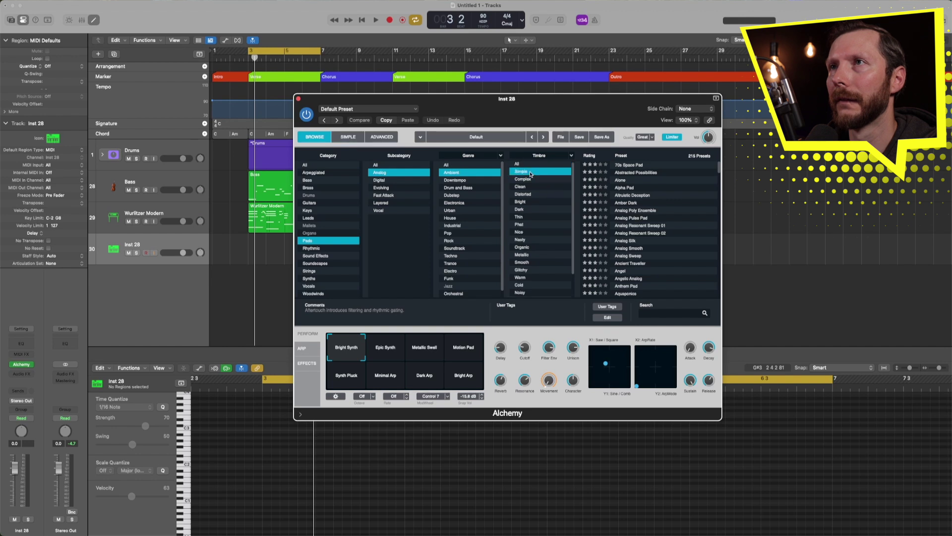
{"action": "left_click", "coordinate": [530, 187], "text": "super"}
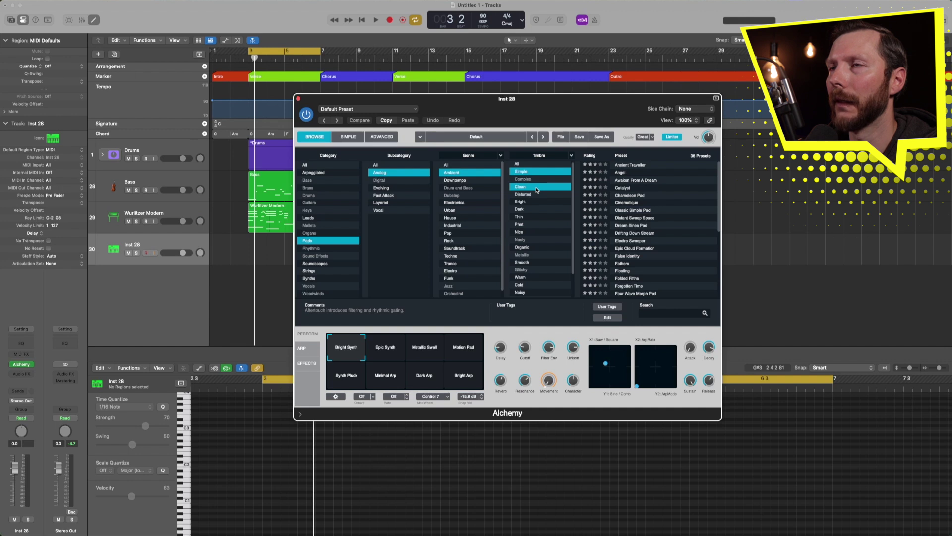
{"action": "left_click", "coordinate": [534, 248]}
{"action": "left_click", "coordinate": [527, 269]}
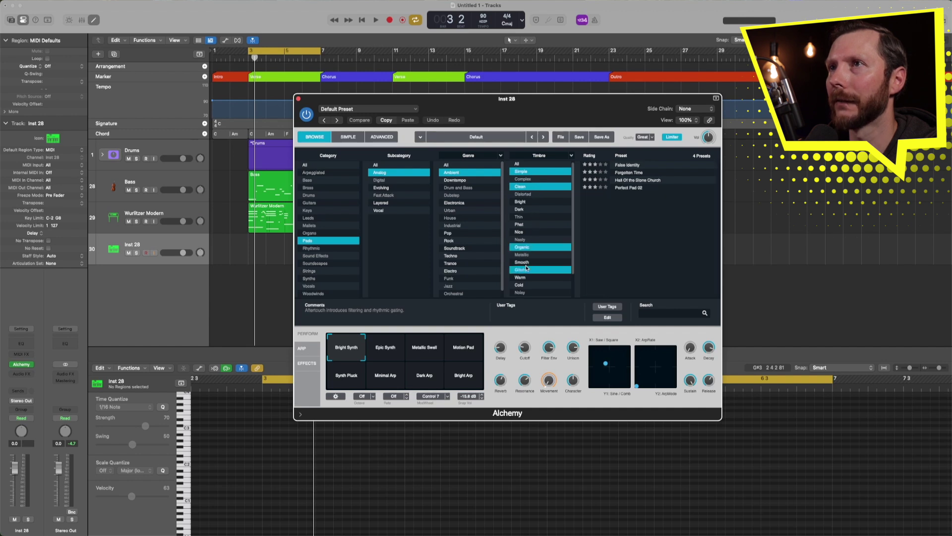
{"action": "left_click", "coordinate": [528, 263]}
{"action": "left_click", "coordinate": [527, 270]}
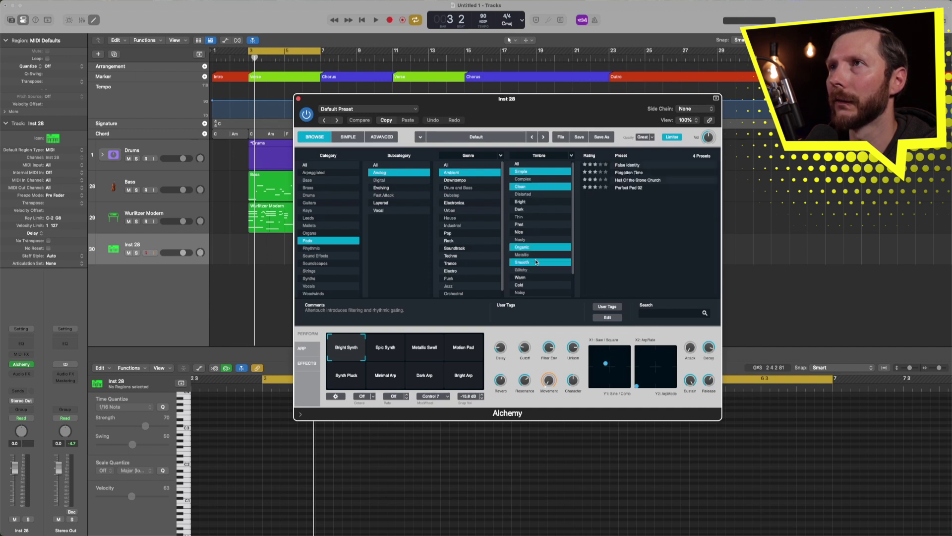
- Audition the presets False Identity, Forgotten Time, Hall Of the Stone Church and Perfect Pad 02, then load Forgotten Time
{"action": "left_click", "coordinate": [640, 167]}
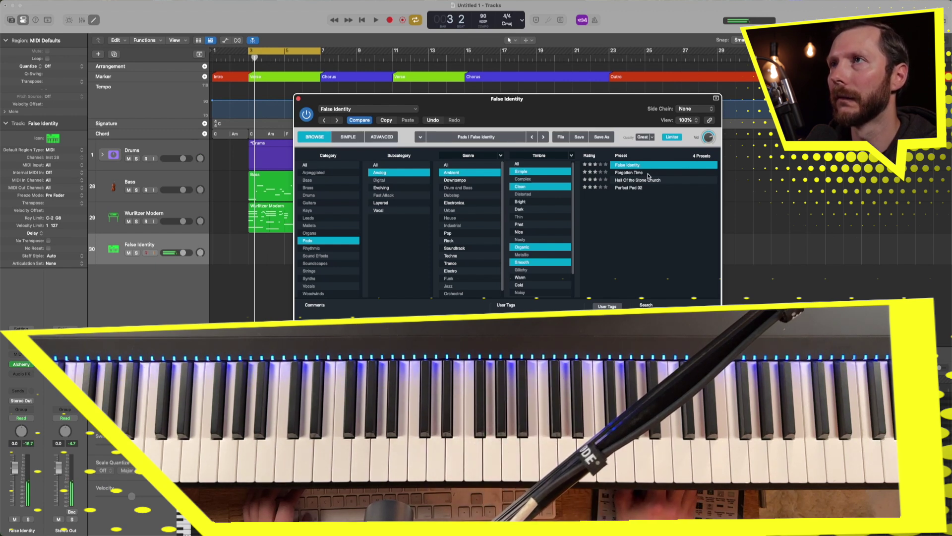
{"action": "left_click", "coordinate": [648, 174]}
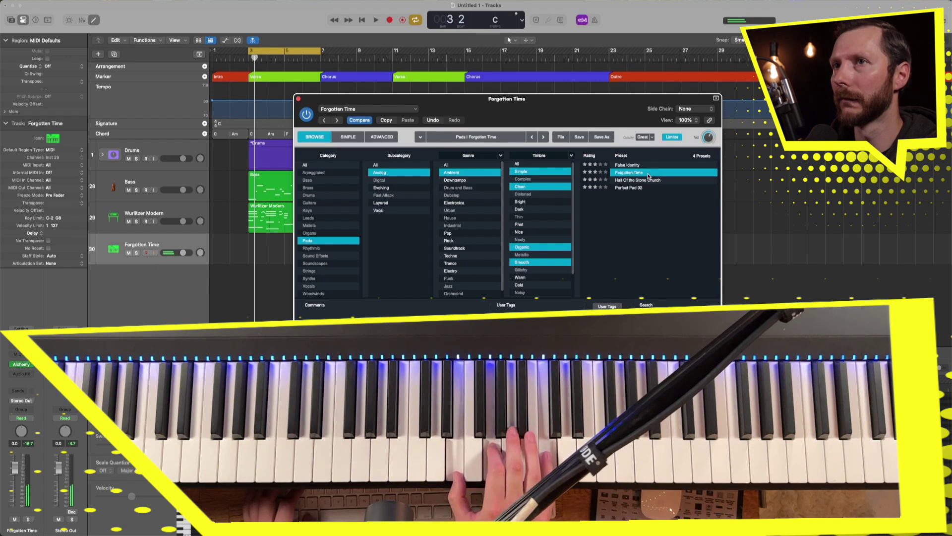
{"action": "left_click", "coordinate": [646, 181]}
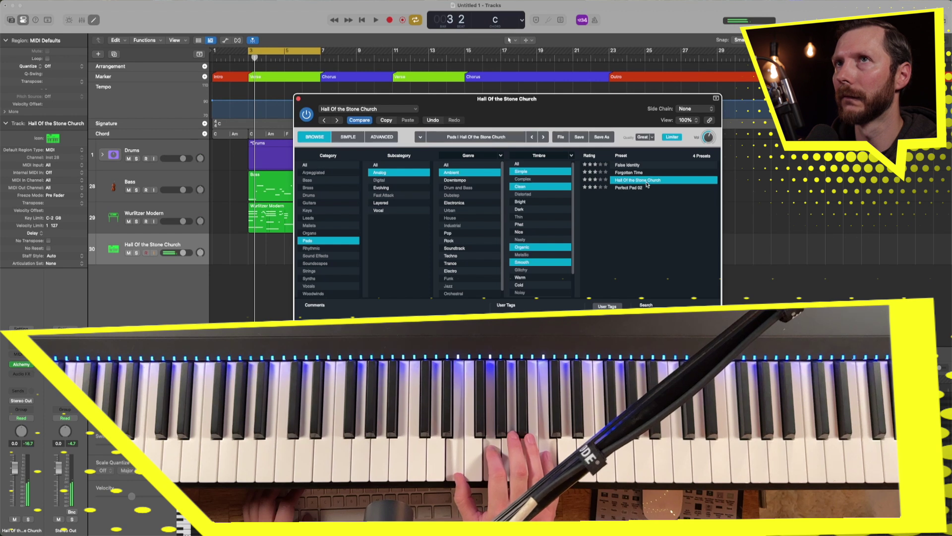
{"action": "left_click", "coordinate": [652, 189]}
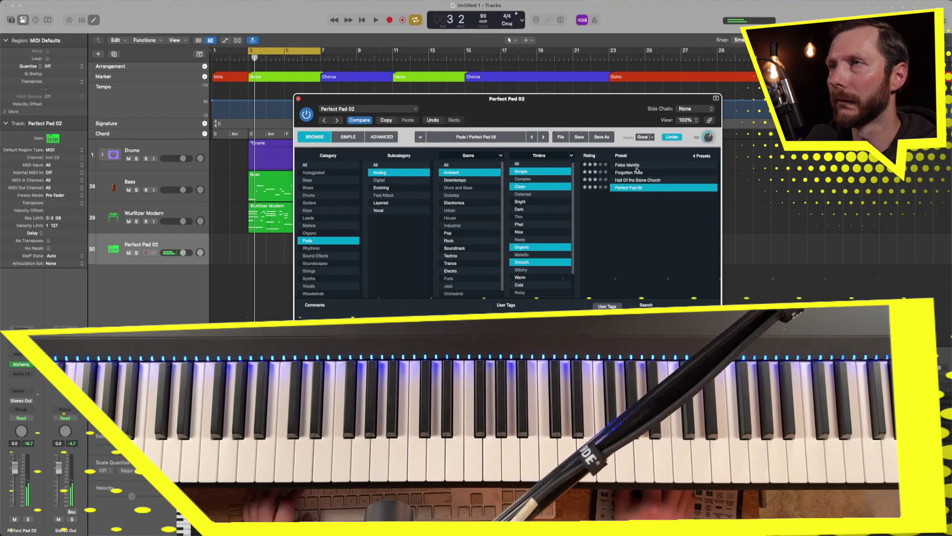
{"action": "left_click", "coordinate": [636, 171]}
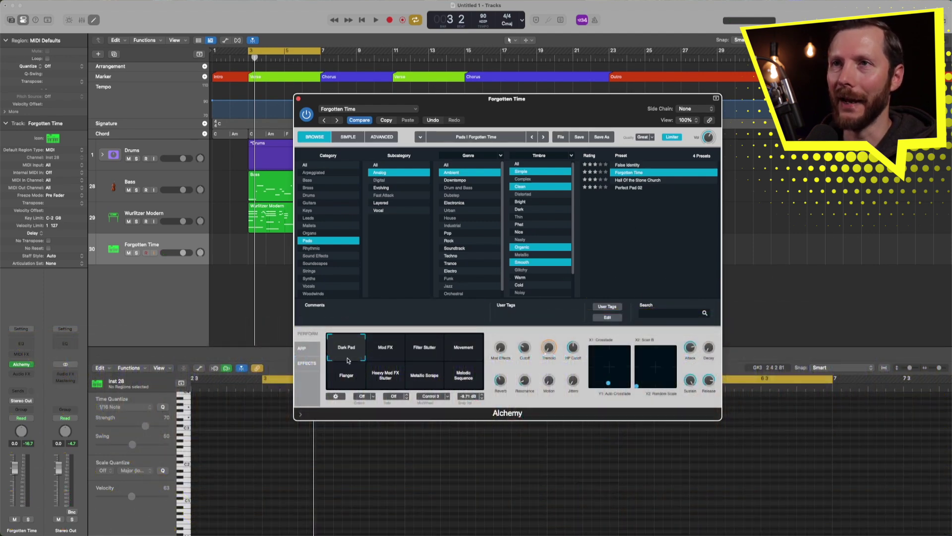
- Try morphing between Alchemy's performance snapshots, settle between Mod FX and Filter Stutter, closest to Filter Stutter, and close the instrument window
{"action": "left_click", "coordinate": [378, 357]}
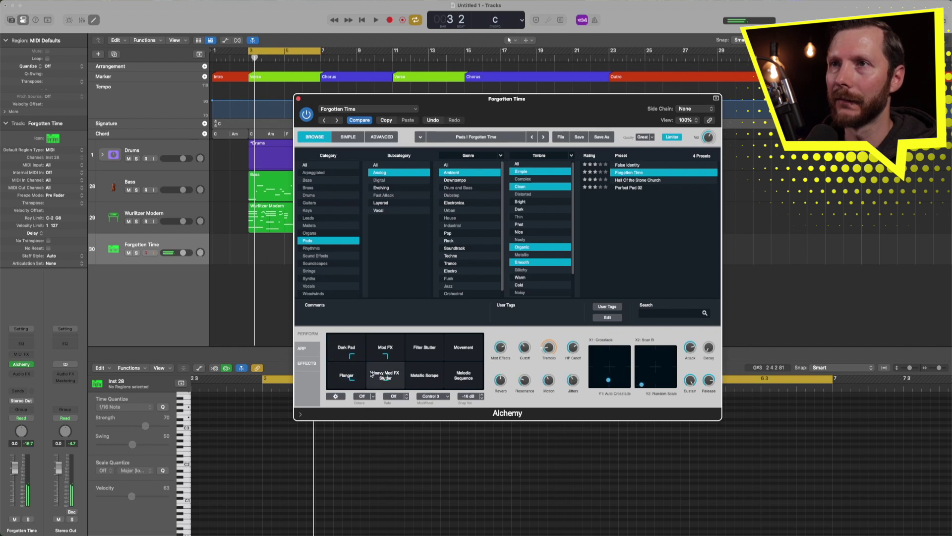
{"action": "left_click", "coordinate": [417, 353]}
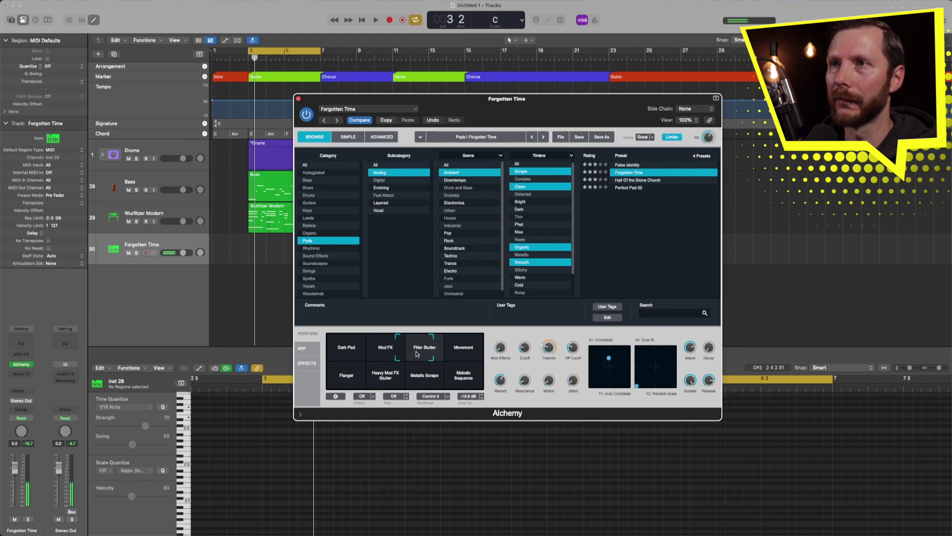
{"action": "left_click", "coordinate": [452, 357]}
{"action": "left_click_drag", "start_coordinate": [452, 359], "coordinate": [416, 353]}
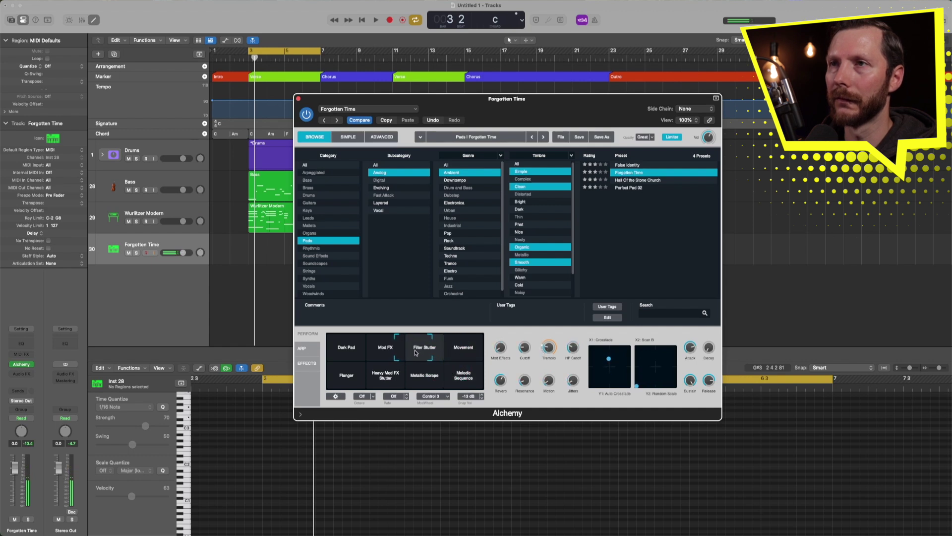
{"action": "left_click_drag", "start_coordinate": [416, 353], "coordinate": [423, 352]}
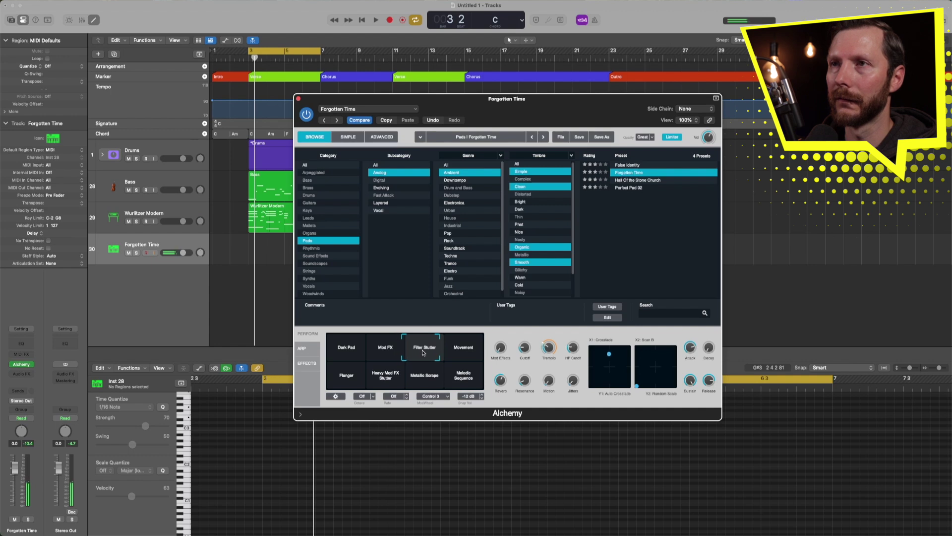
{"action": "mouse_move", "coordinate": [421, 352]}
{"action": "left_mouse_down"}
{"action": "mouse_move", "coordinate": [344, 353]}
{"action": "mouse_move", "coordinate": [416, 350]}
{"action": "left_mouse_up"}
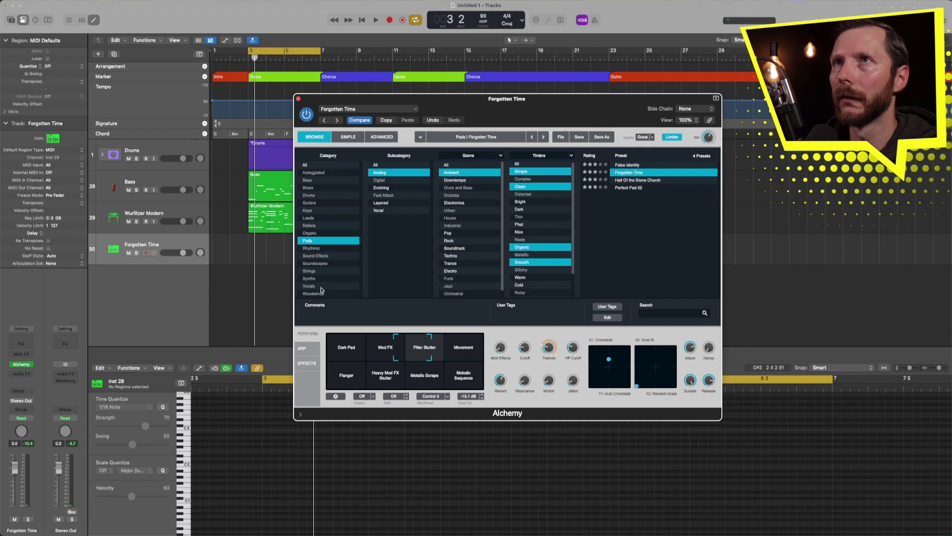
{"action": "left_click", "coordinate": [298, 99]}
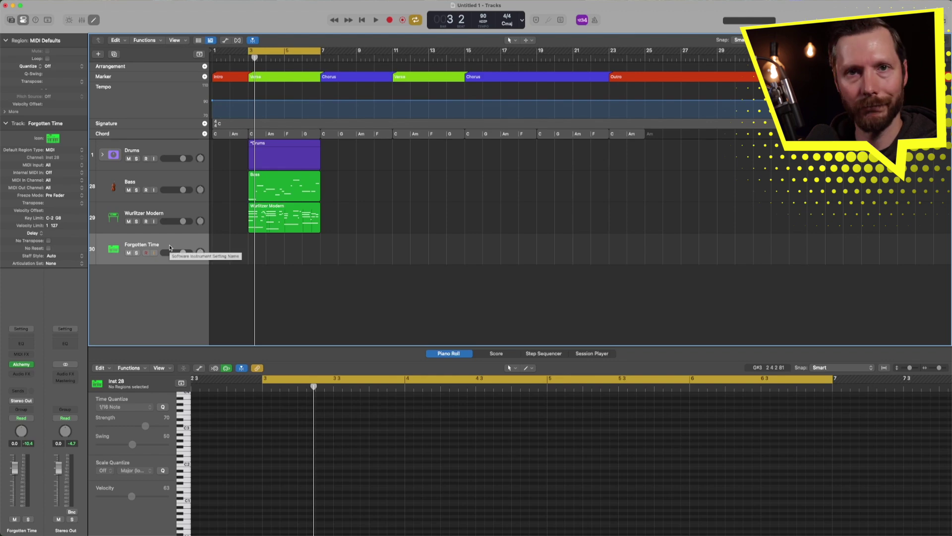
- Record sustained pad chords on the Forgotten Time track over the first Verse and lengthen the final chord's notes almost to the region's end
{"action": "key", "text": "r"}
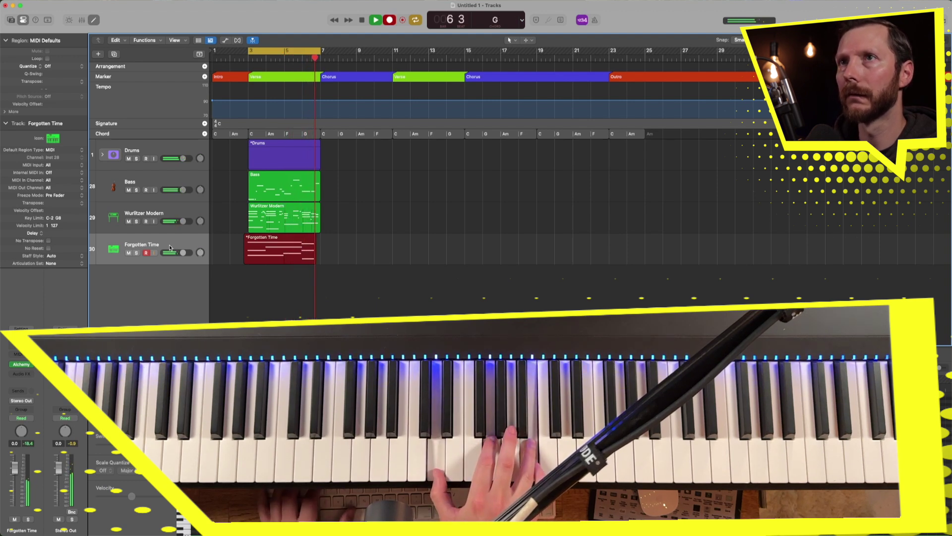
{"action": "key", "text": "space"}
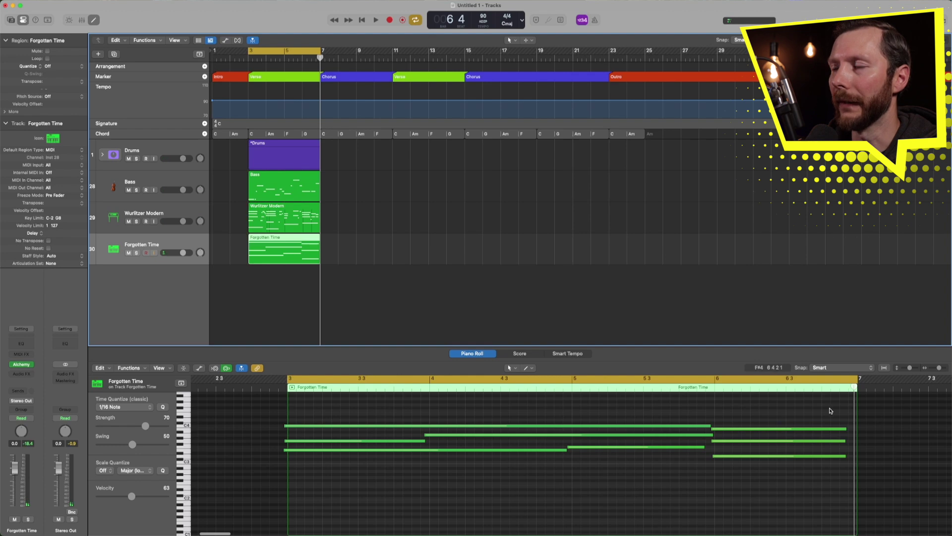
{"action": "left_click_drag", "start_coordinate": [823, 399], "coordinate": [853, 457]}
{"action": "left_click", "coordinate": [696, 492]}
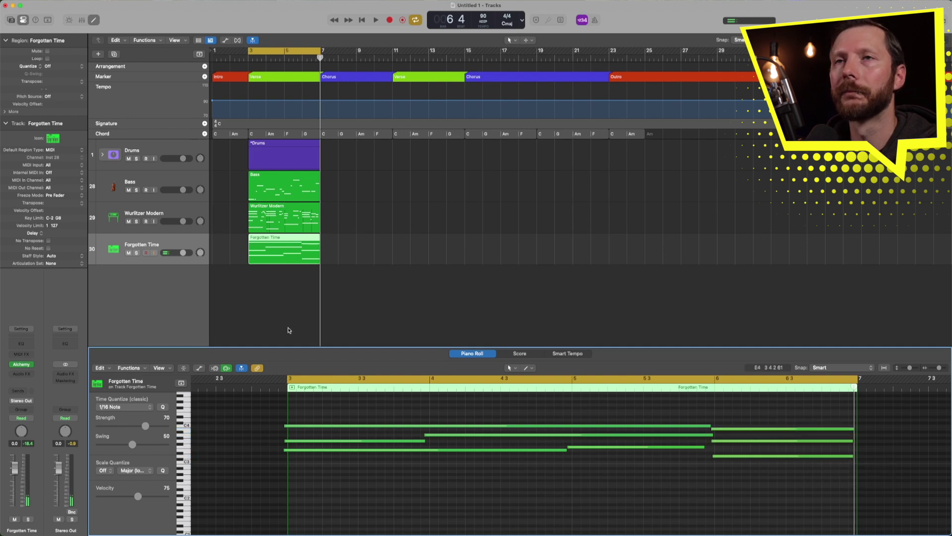
- Lower the Forgotten Time track's volume to -5.0 dB
{"action": "left_click_drag", "start_coordinate": [182, 254], "coordinate": [182, 253]}
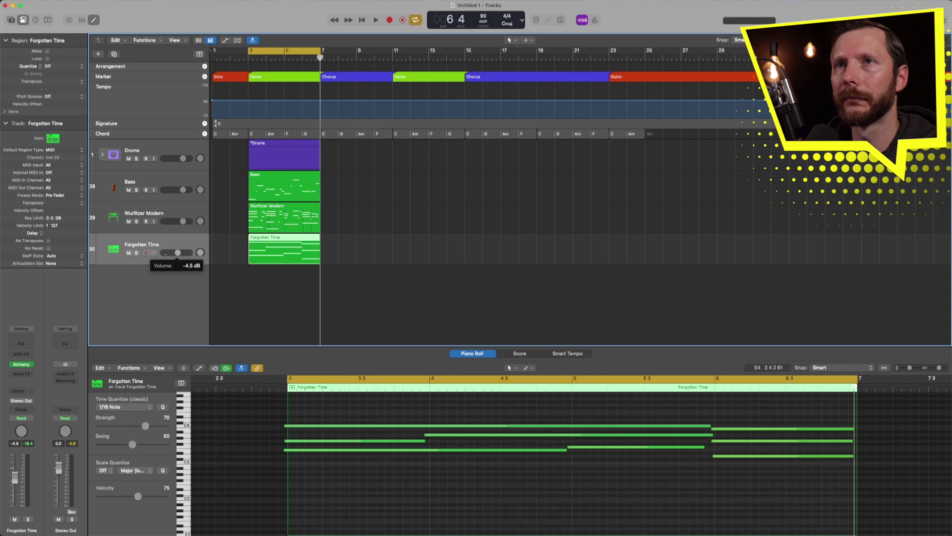
{"action": "left_click_drag", "start_coordinate": [177, 252], "coordinate": [176, 253]}
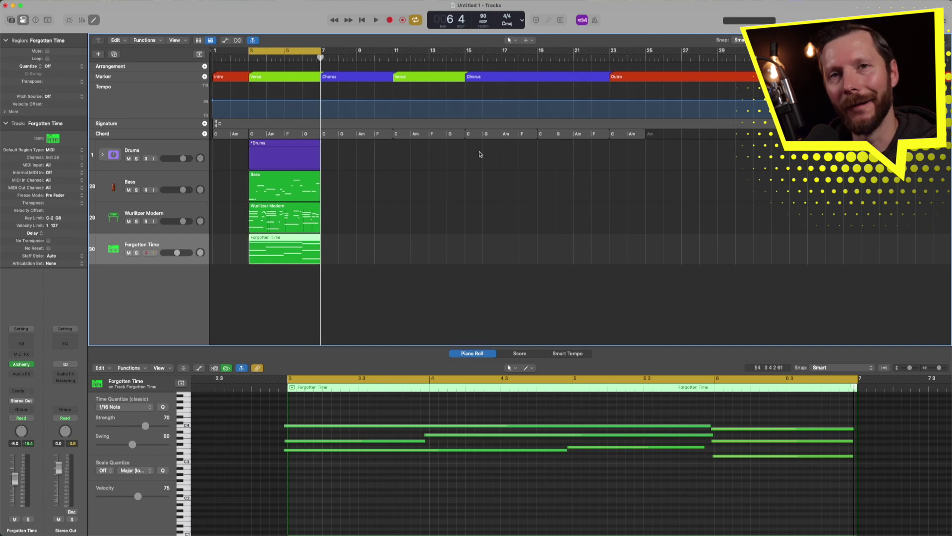
- Copy all regions of the first Verse to the second Verse, starting at bar 11
{"action": "left_click_drag", "start_coordinate": [383, 271], "coordinate": [302, 139]}
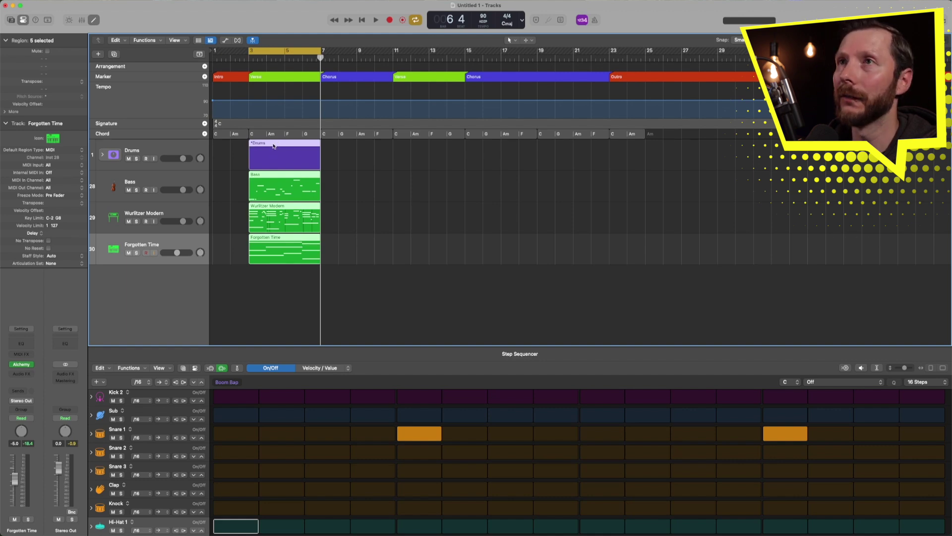
{"action": "left_click_drag", "start_coordinate": [273, 146], "coordinate": [416, 148]}
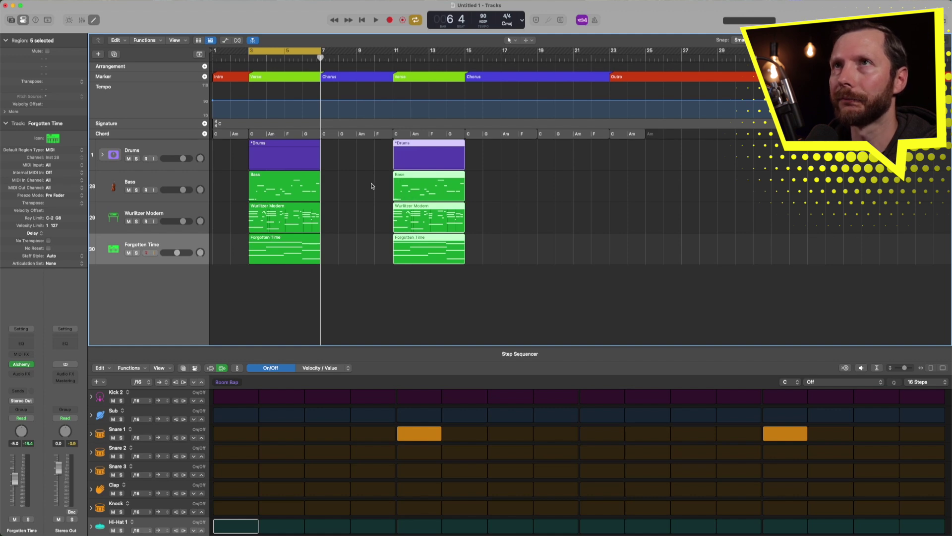
- Move the cycle range to the first Chorus, bars 7 to 11, and copy the Drums region from the first Verse there
{"action": "left_click_drag", "start_coordinate": [289, 49], "coordinate": [360, 51]}
{"action": "left_click", "coordinate": [346, 151]}
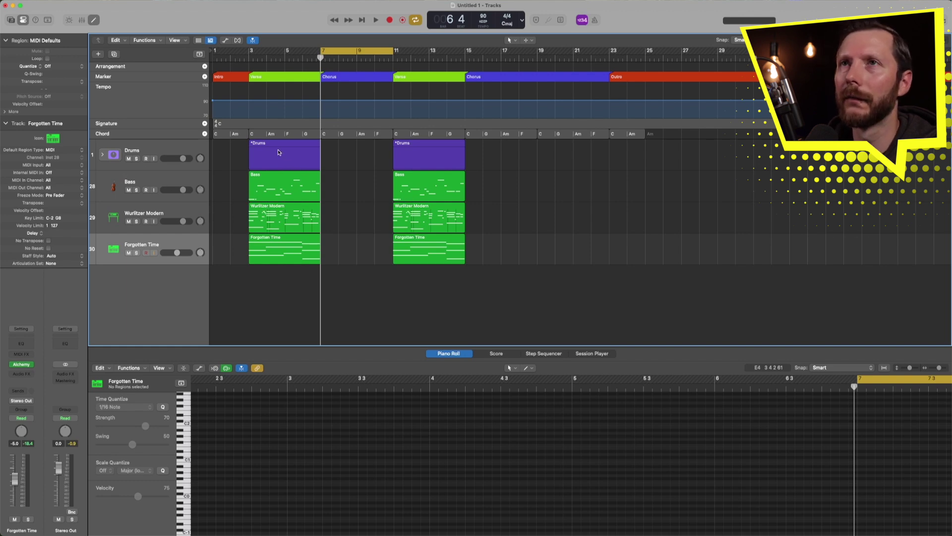
{"action": "left_click_drag", "start_coordinate": [270, 147], "coordinate": [318, 152]}
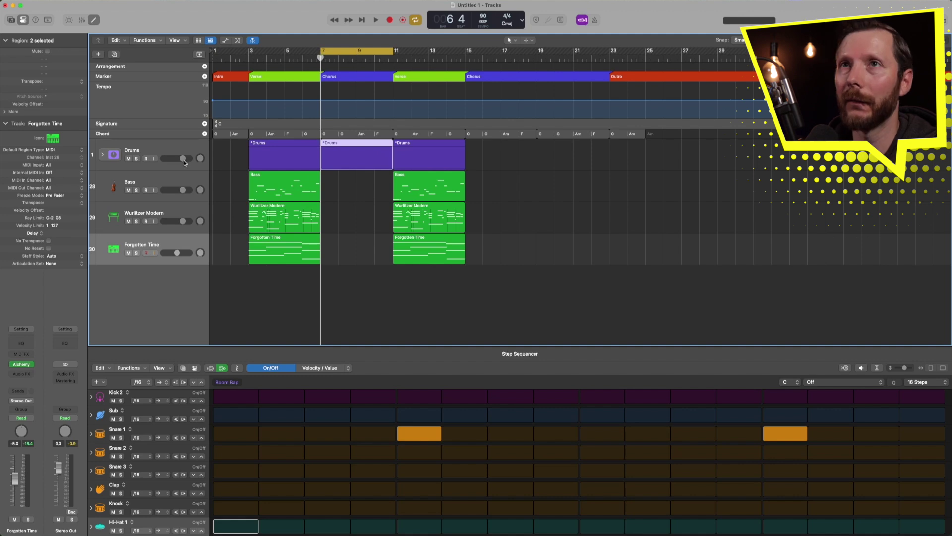
- Expand the Drums stack and switch the Chorus Funk Rock drummer region on the Smash track from hi-hat to cymbals
{"action": "left_click", "coordinate": [103, 156]}
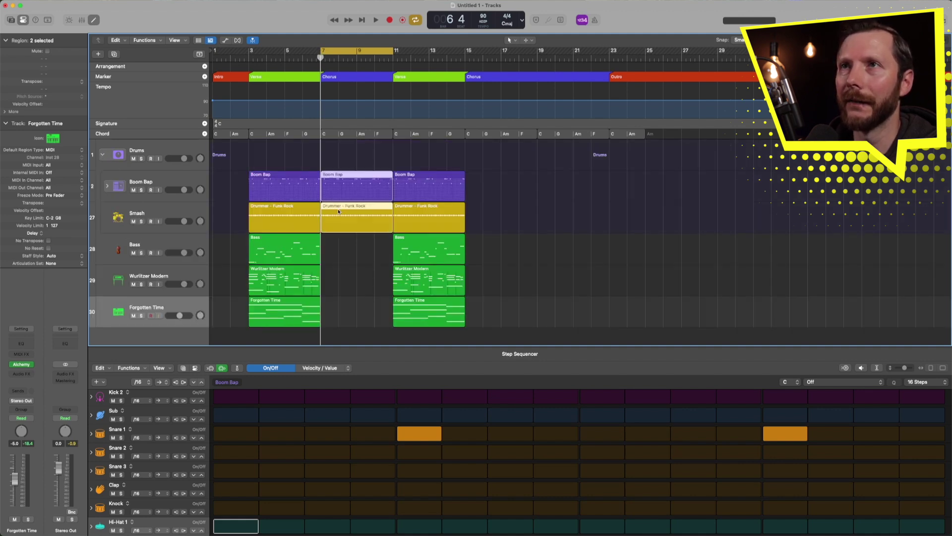
{"action": "left_click", "coordinate": [351, 226]}
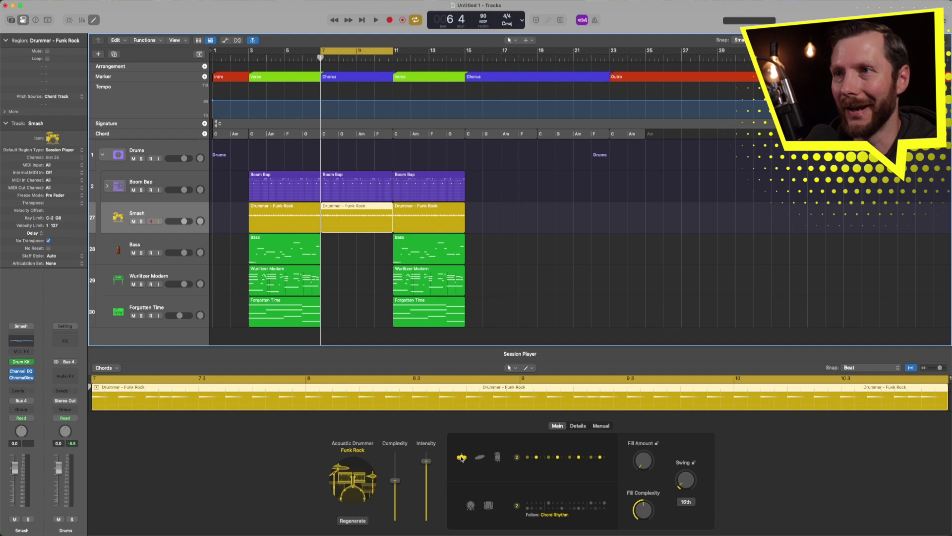
{"action": "left_click", "coordinate": [480, 458]}
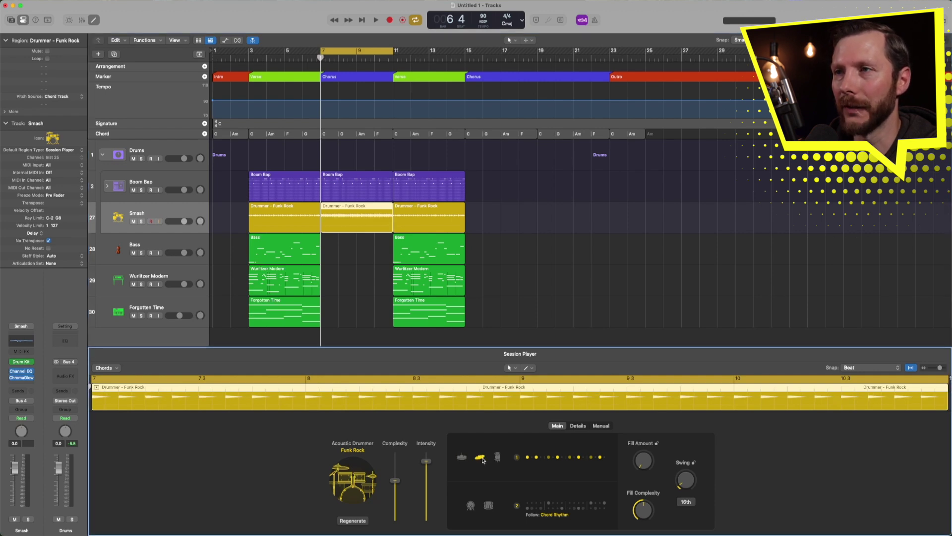
- Play the Chorus while comparing cymbal patterns 2, 3 and 4 for the drummer region, and keep pattern 3
{"action": "key", "text": "space"}
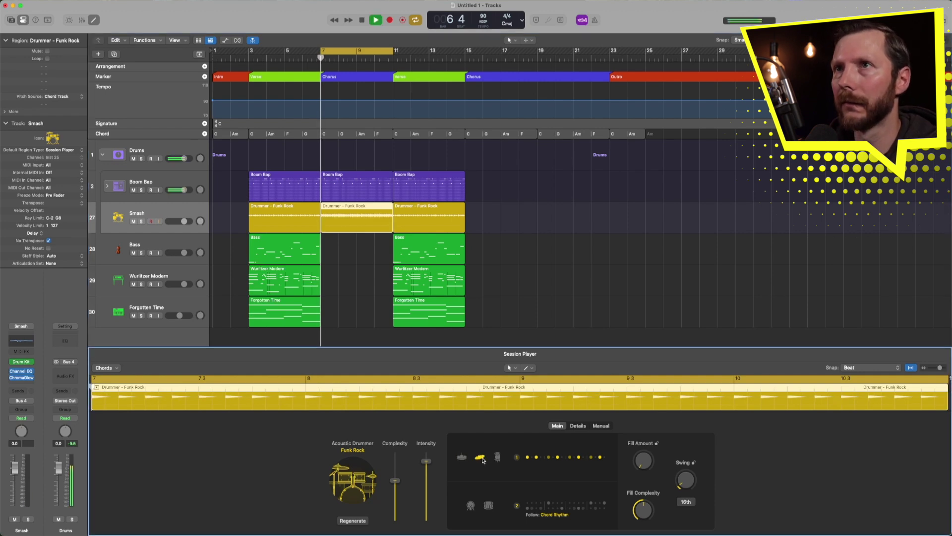
{"action": "left_click", "coordinate": [557, 457]}
{"action": "left_click", "coordinate": [549, 388]}
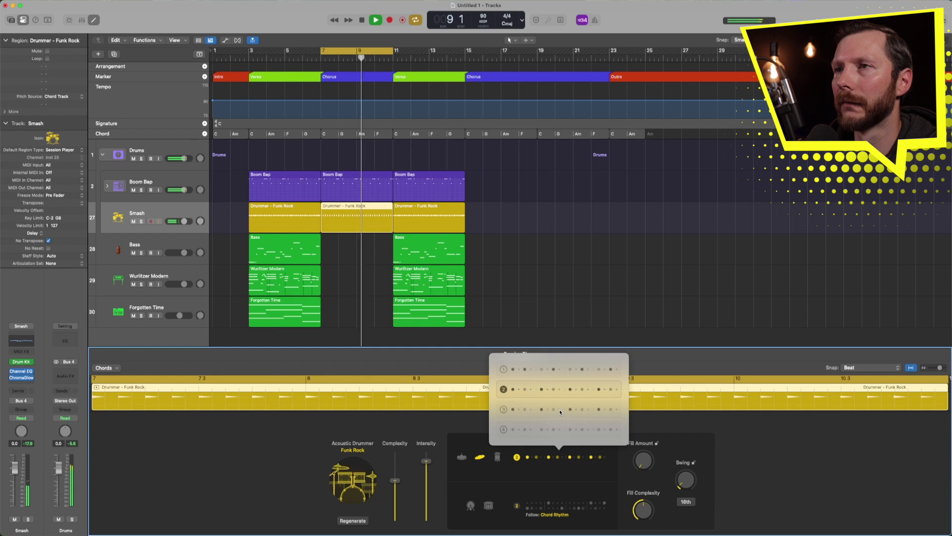
{"action": "left_click", "coordinate": [560, 412]}
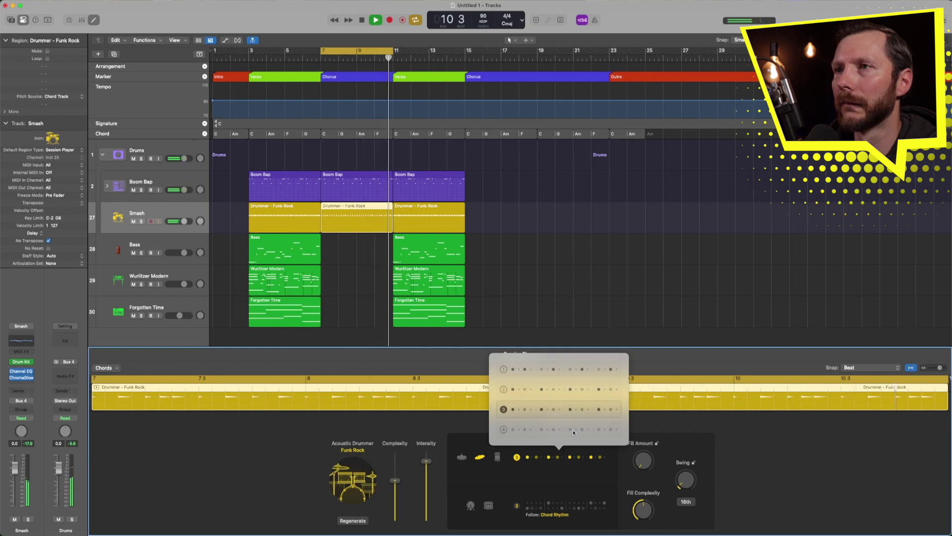
{"action": "left_click", "coordinate": [572, 430]}
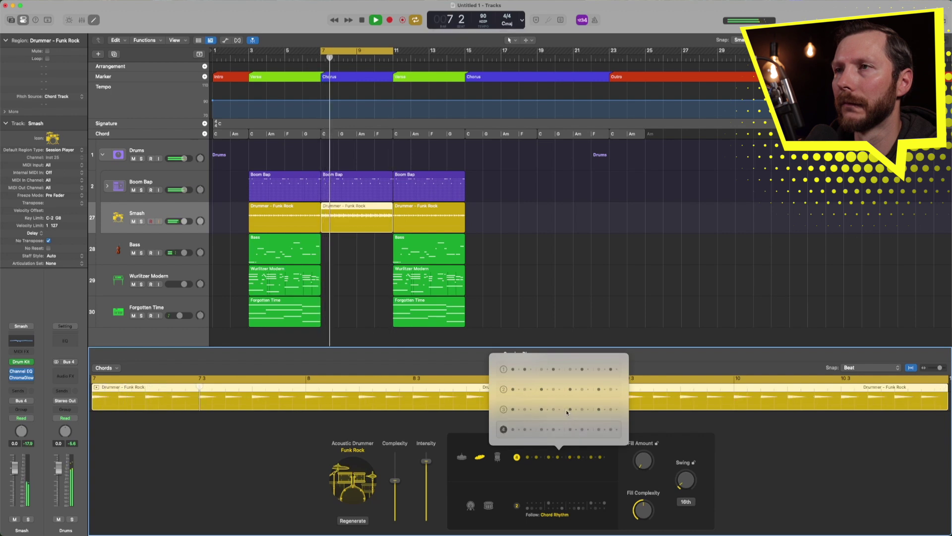
{"action": "left_click", "coordinate": [570, 413]}
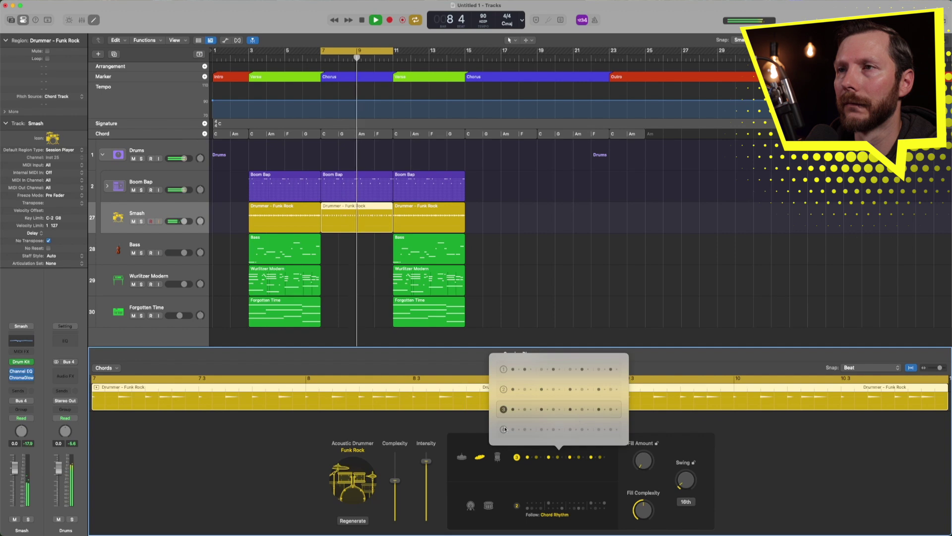
{"action": "left_click", "coordinate": [476, 426]}
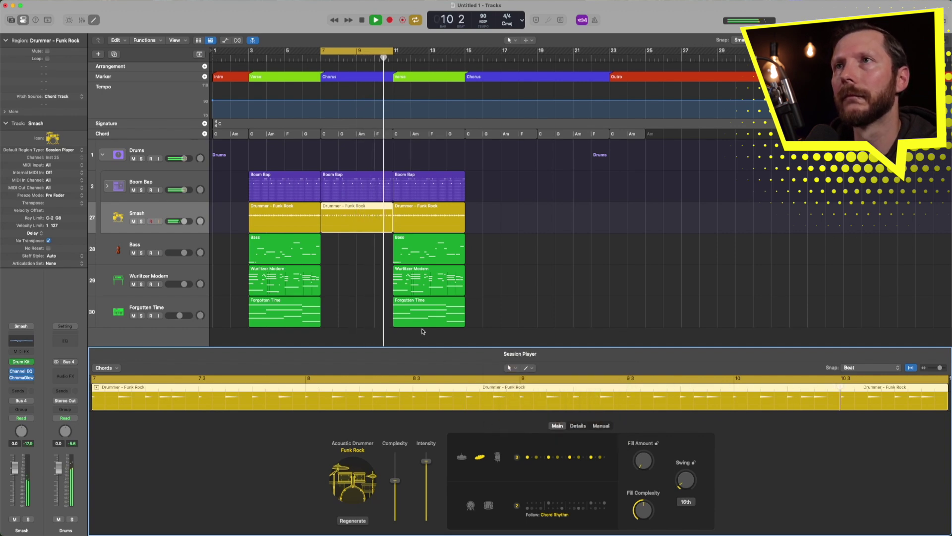
- In the Chorus Boom Bap pattern, remove Kick 1 from steps 4 and 15, add it on step 7, and stop playback
{"action": "left_click", "coordinate": [351, 189]}
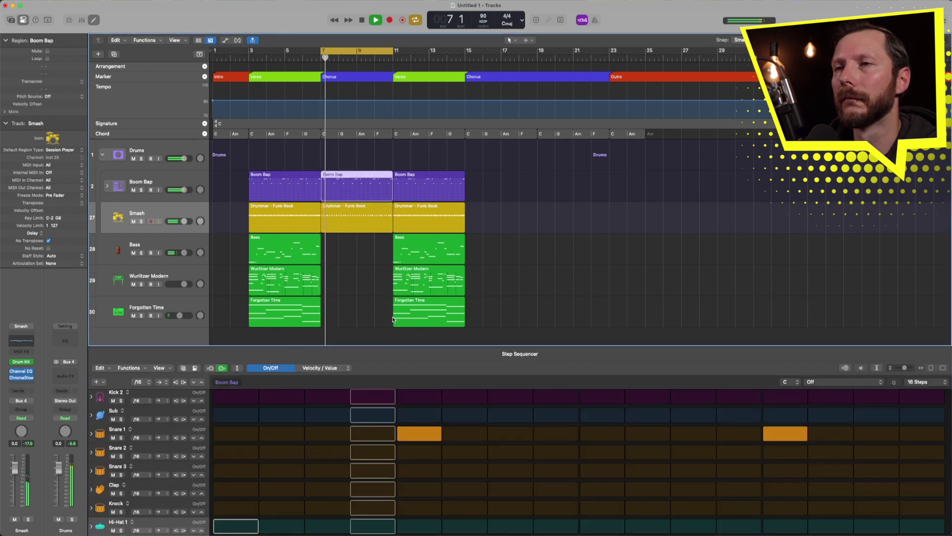
{"action": "scroll", "coordinate": [446, 415], "scroll_direction": "up", "scroll_amount": 1}
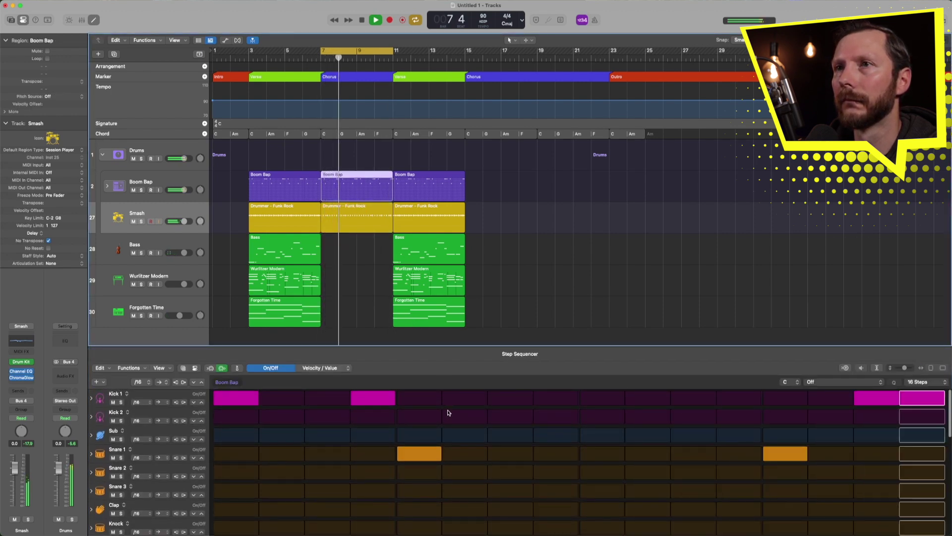
{"action": "left_click", "coordinate": [377, 397]}
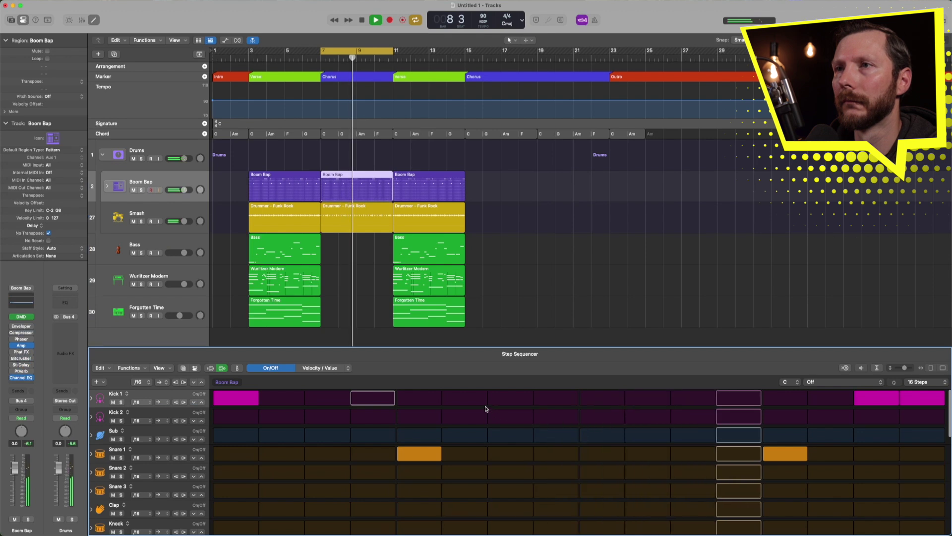
{"action": "left_click", "coordinate": [507, 400]}
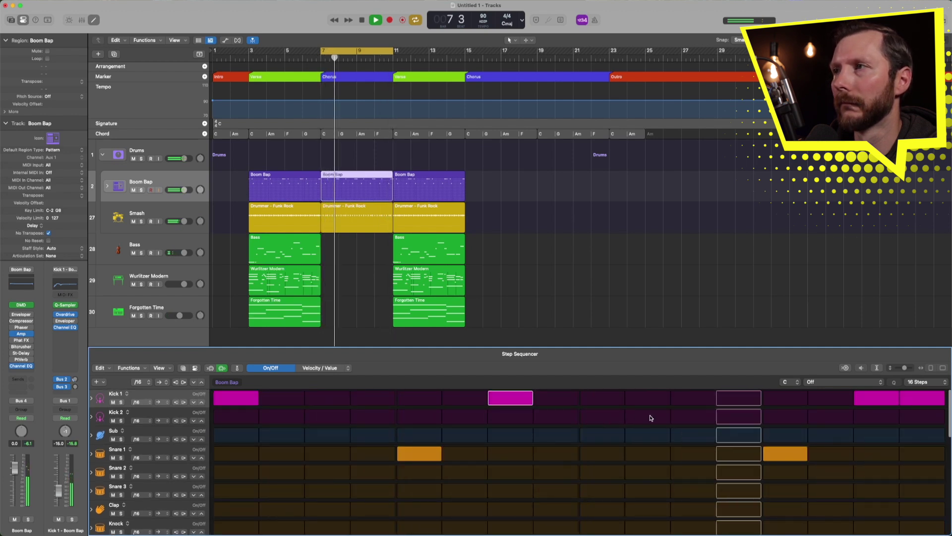
{"action": "left_click", "coordinate": [876, 397]}
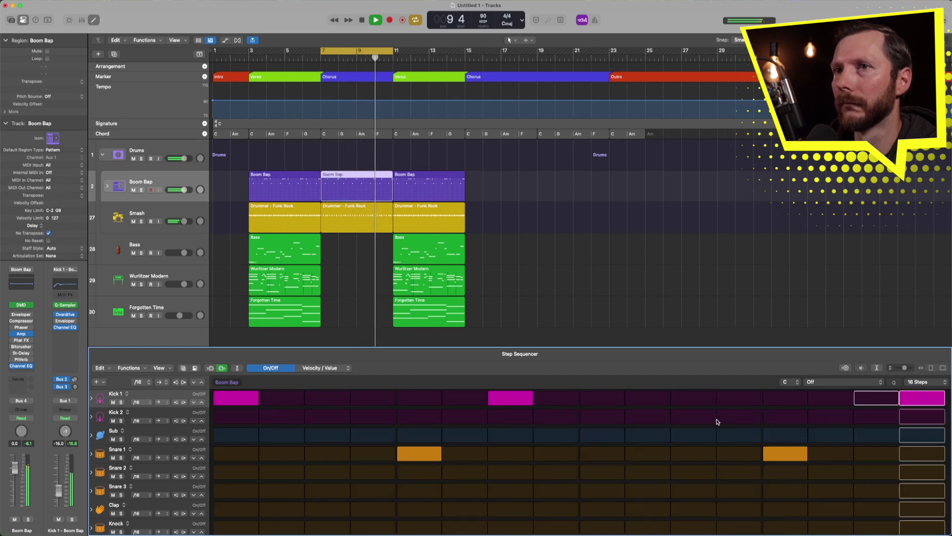
{"action": "key", "text": "space"}
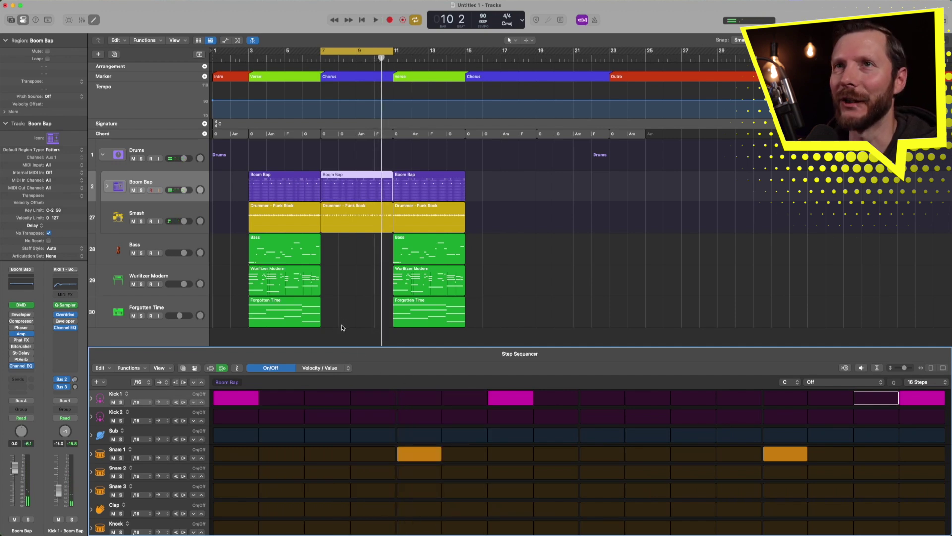
- Collapse the Drums stack, rehearse on the Bass track, and record a new bass part over the first Chorus, bars 7 to 11
{"action": "scroll", "coordinate": [104, 158], "scroll_direction": "right", "scroll_amount": 1}
{"action": "left_click", "coordinate": [105, 158]}
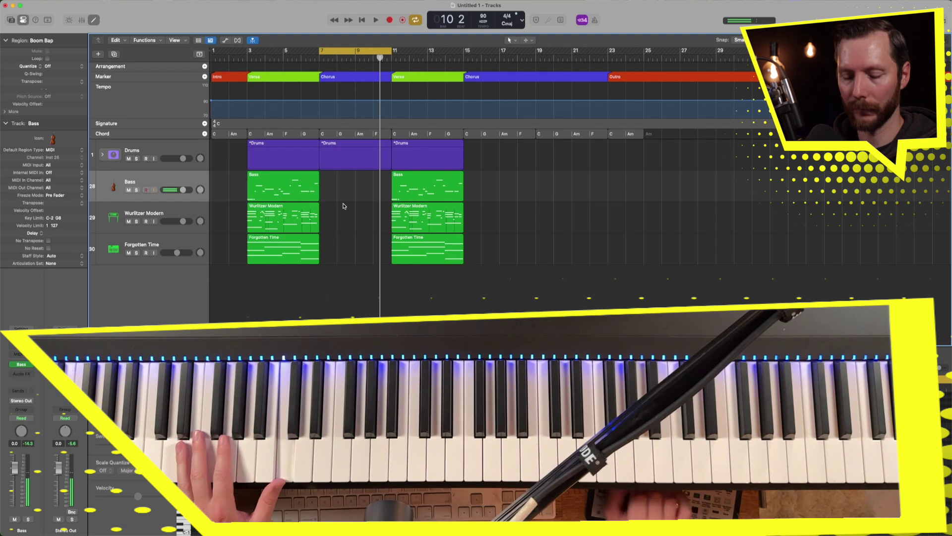
{"action": "key", "text": "space"}
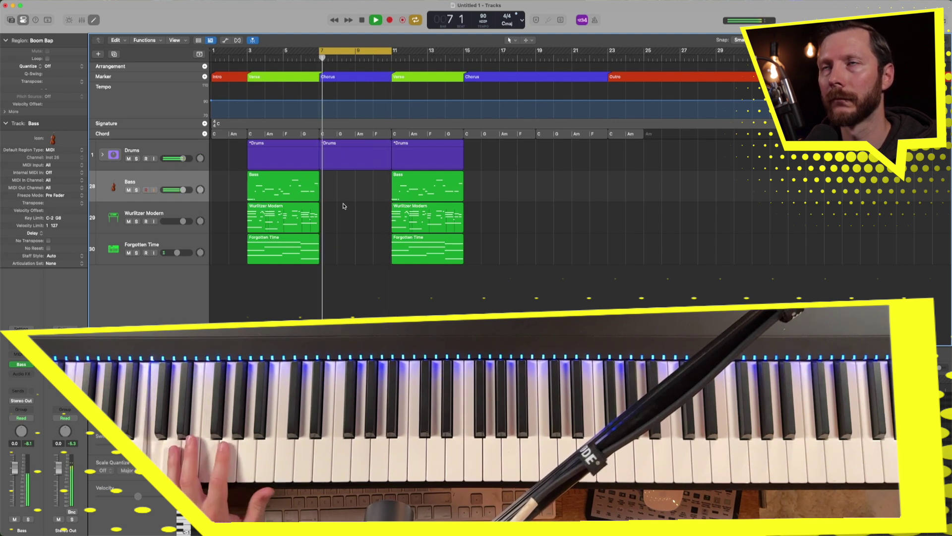
{"action": "key", "text": "space"}
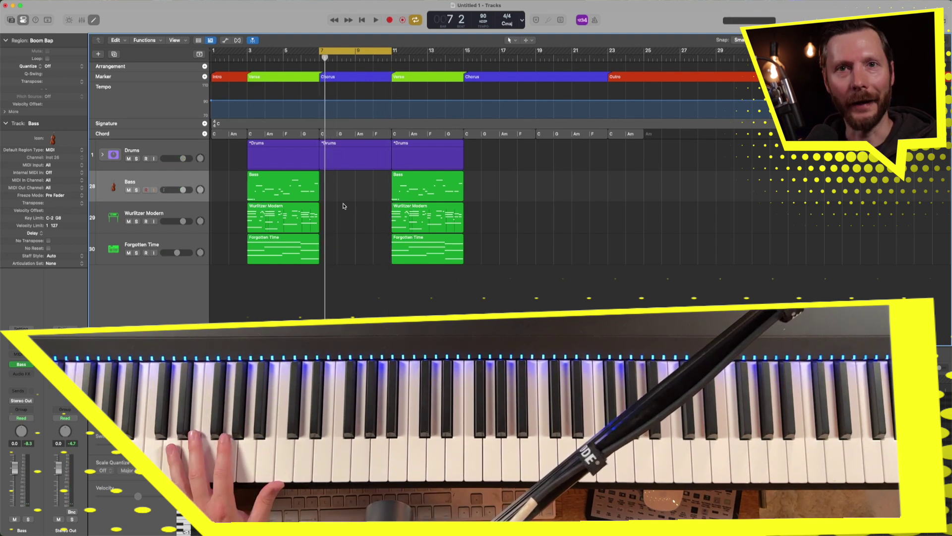
{"action": "key", "text": "r"}
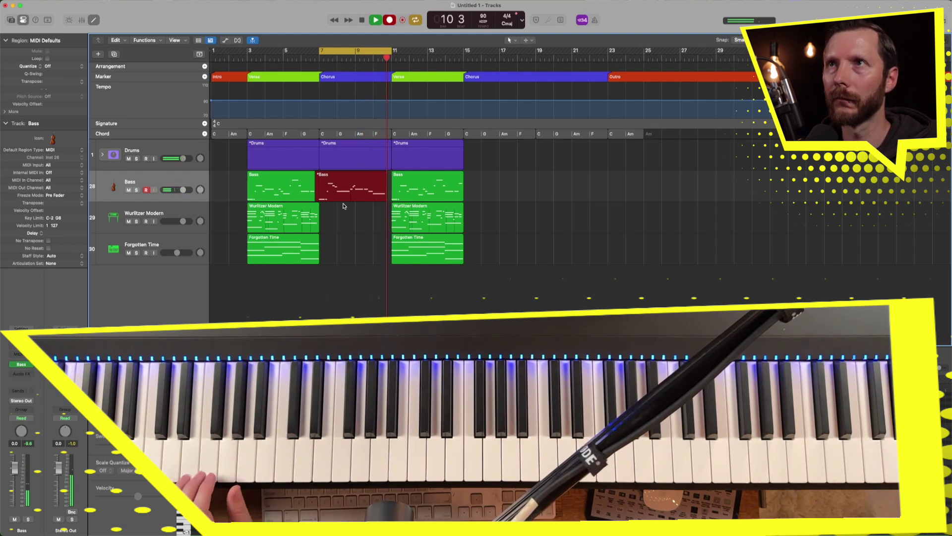
{"action": "key", "text": "space"}
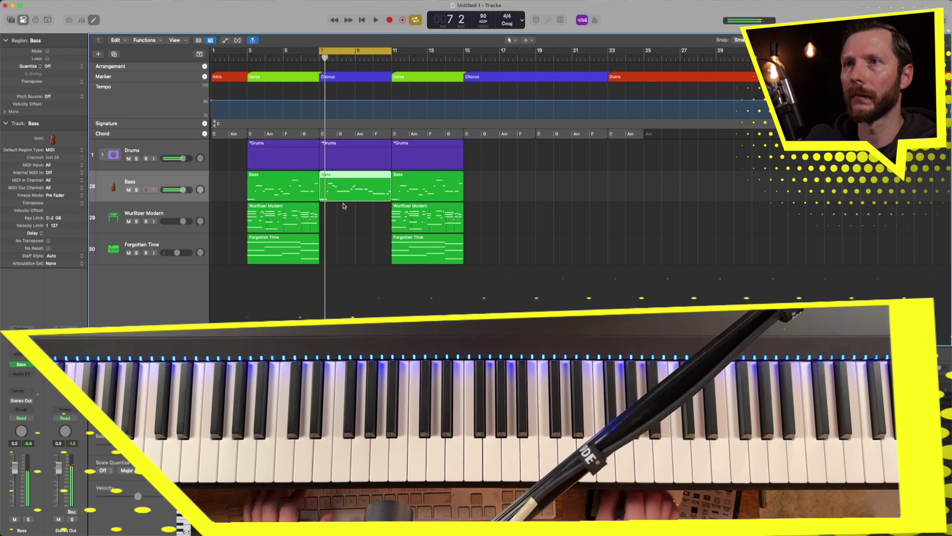
- Quantize all notes in the first Chorus Bass region to 1/16 Note at strength 70, and play the Chorus to check the timing
{"action": "scroll", "coordinate": [325, 426], "scroll_direction": "up", "scroll_amount": 2}
{"action": "scroll", "coordinate": [324, 425], "scroll_direction": "down", "scroll_amount": 2}
{"action": "left_click", "coordinate": [325, 428]}
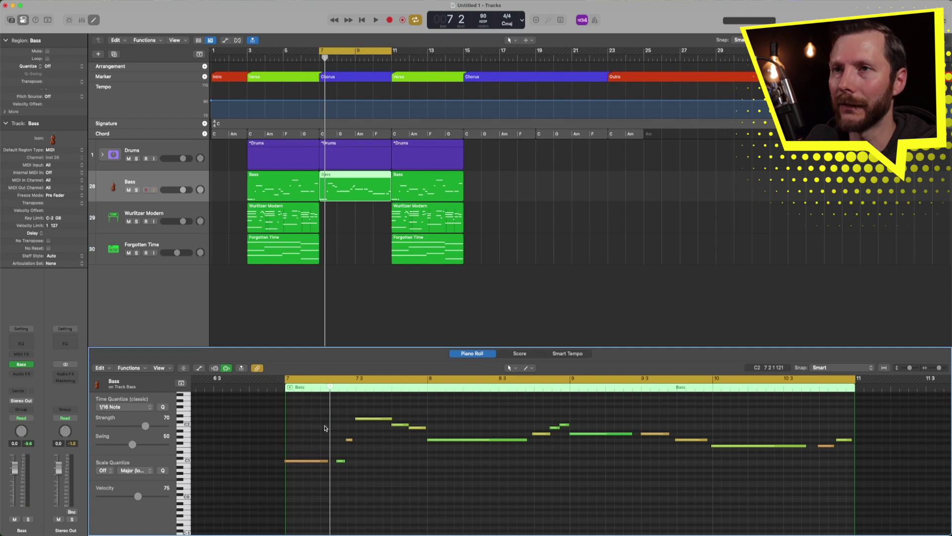
{"action": "key", "text": "super+a"}
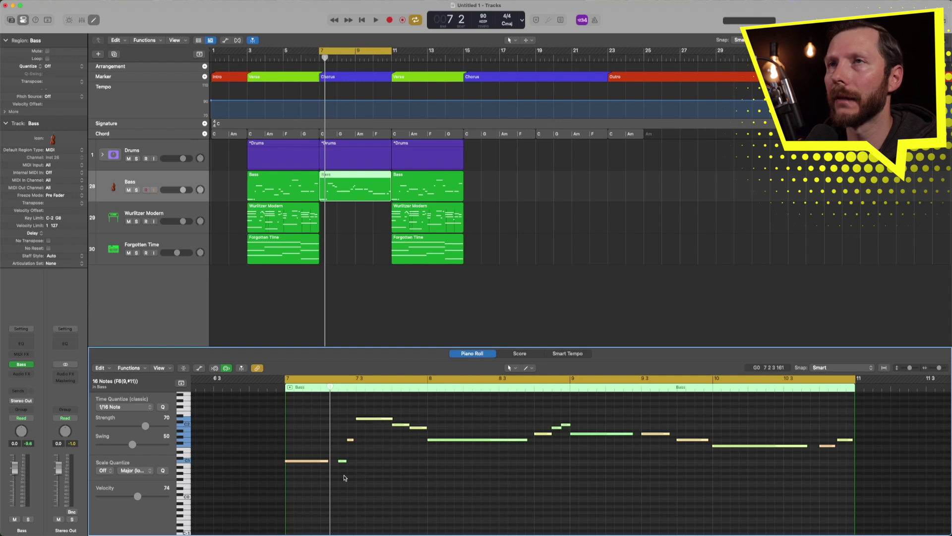
{"action": "key", "text": "space"}
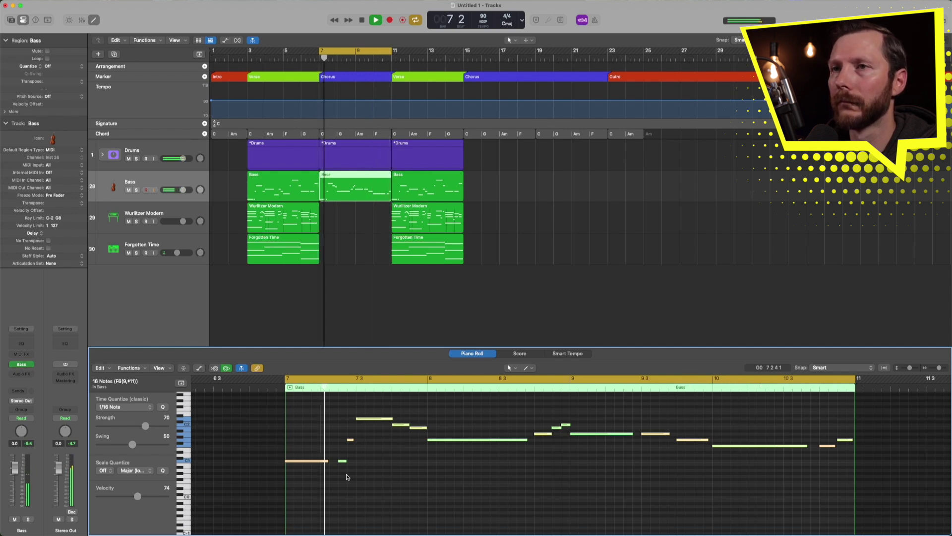
{"action": "key", "text": "space"}
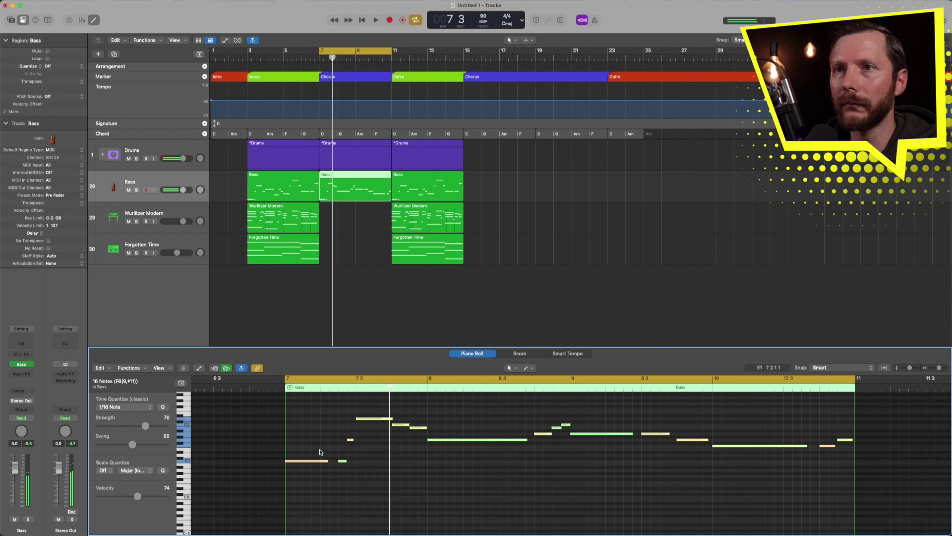
{"action": "left_click", "coordinate": [307, 431]}
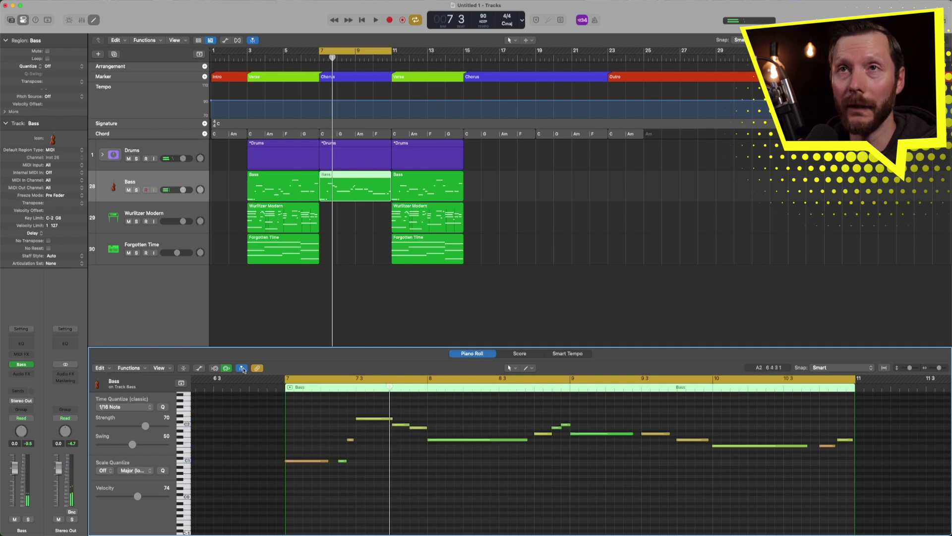
- Record a Wurlitzer Modern part over the first Chorus, and play it back while reviewing its notes
{"action": "left_click", "coordinate": [148, 215]}
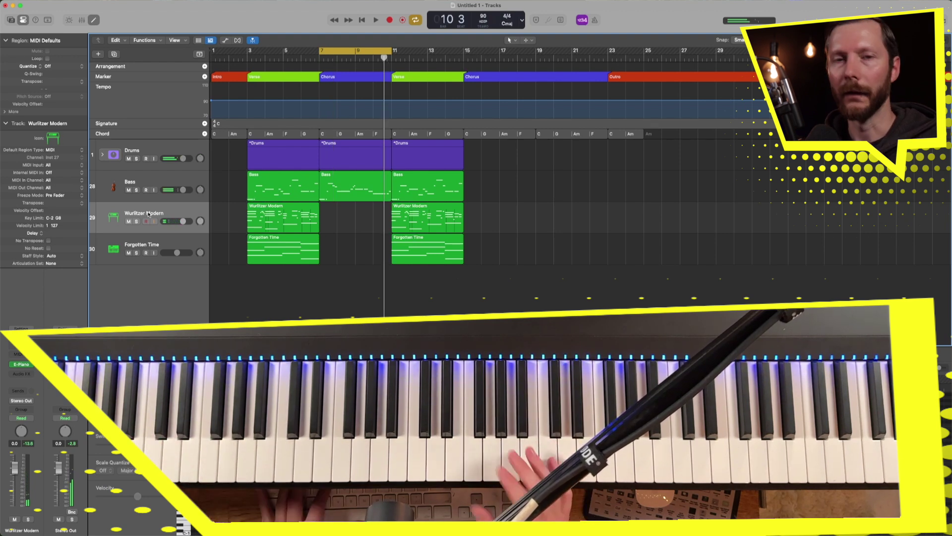
{"action": "key", "text": "r"}
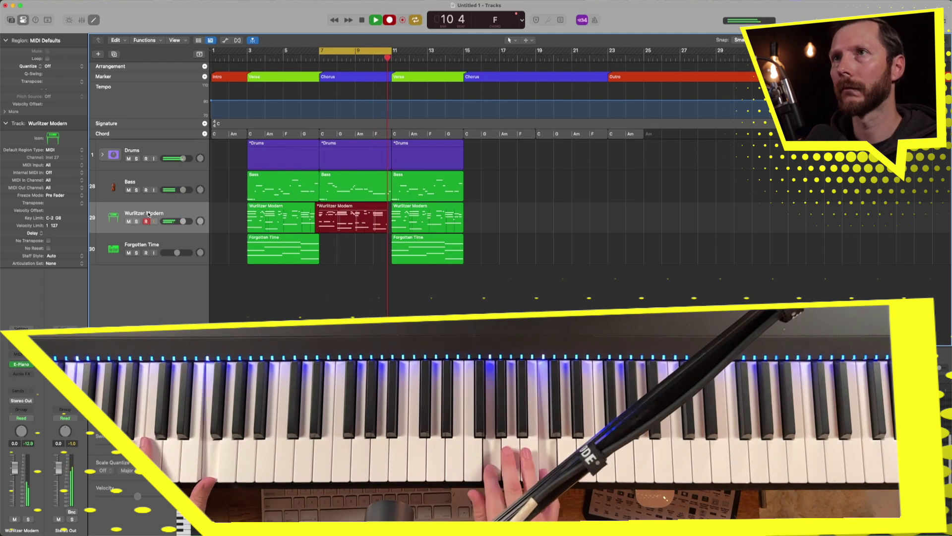
{"action": "key", "text": "space"}
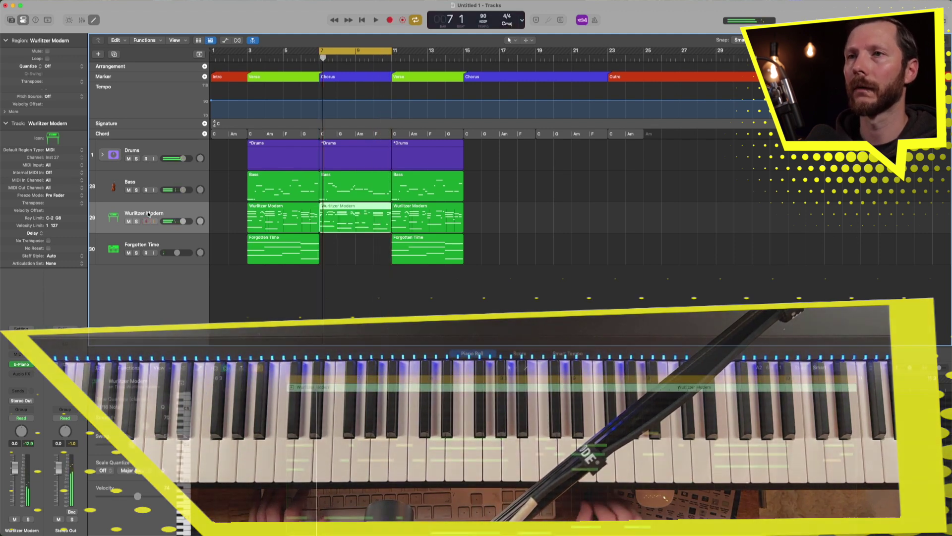
{"action": "key", "text": "space"}
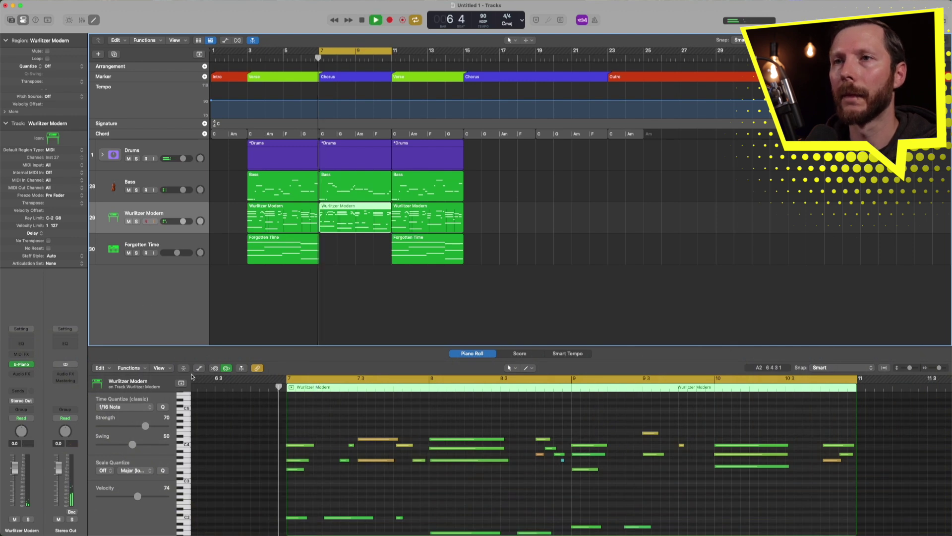
{"action": "scroll", "coordinate": [296, 449], "scroll_direction": "down", "scroll_amount": 5}
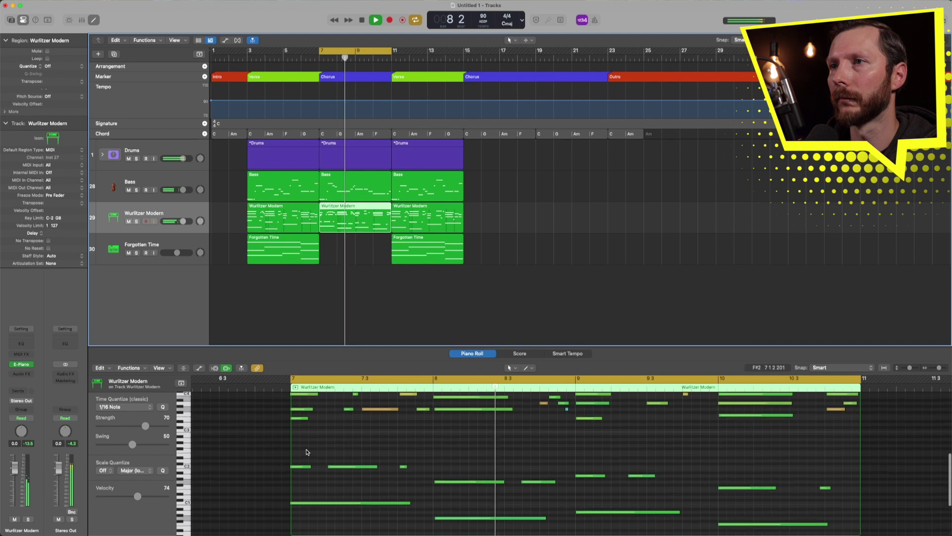
{"action": "scroll", "coordinate": [307, 451], "scroll_direction": "up", "scroll_amount": 2}
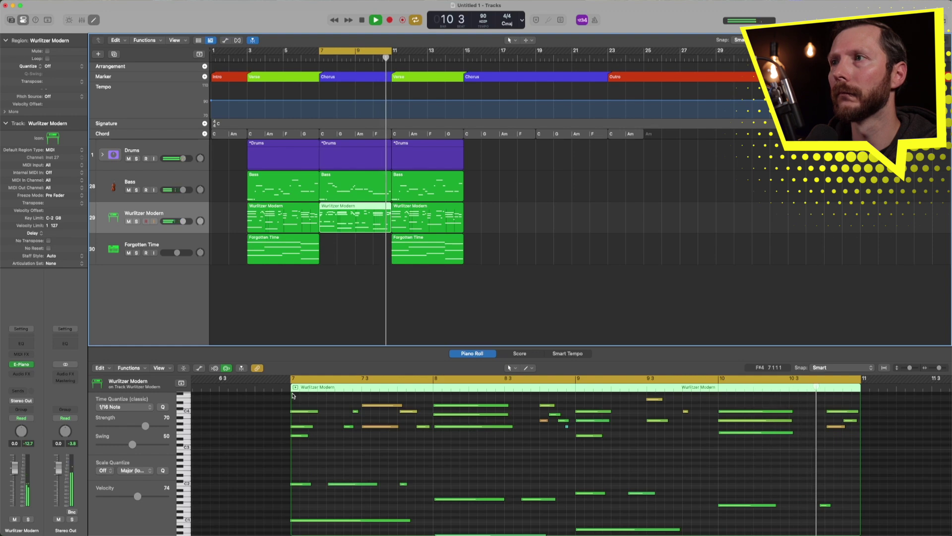
{"action": "key", "text": "space"}
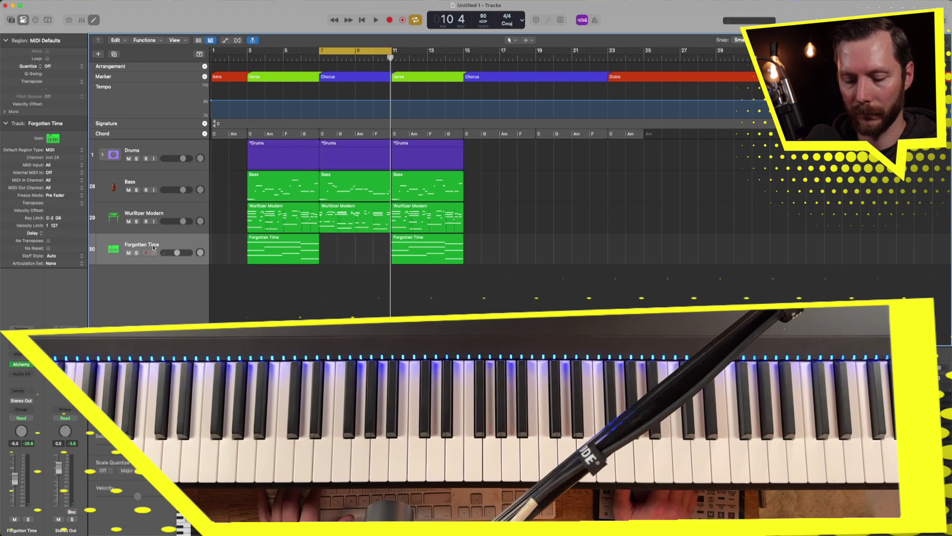
- Record a Forgotten Time pad part over the first Chorus, align its opening notes to bar 7 and extend its closing notes to almost bar 11
{"action": "key", "text": "r"}
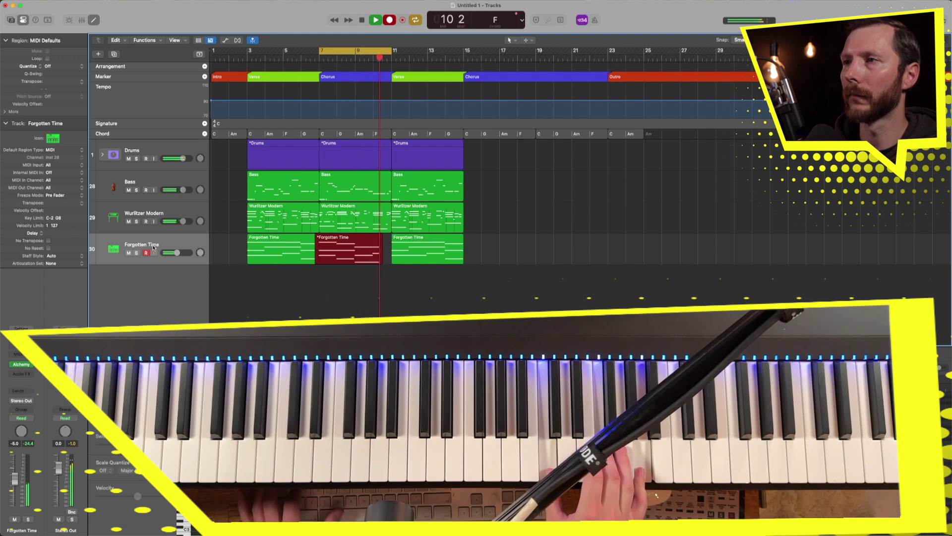
{"action": "key", "text": "space"}
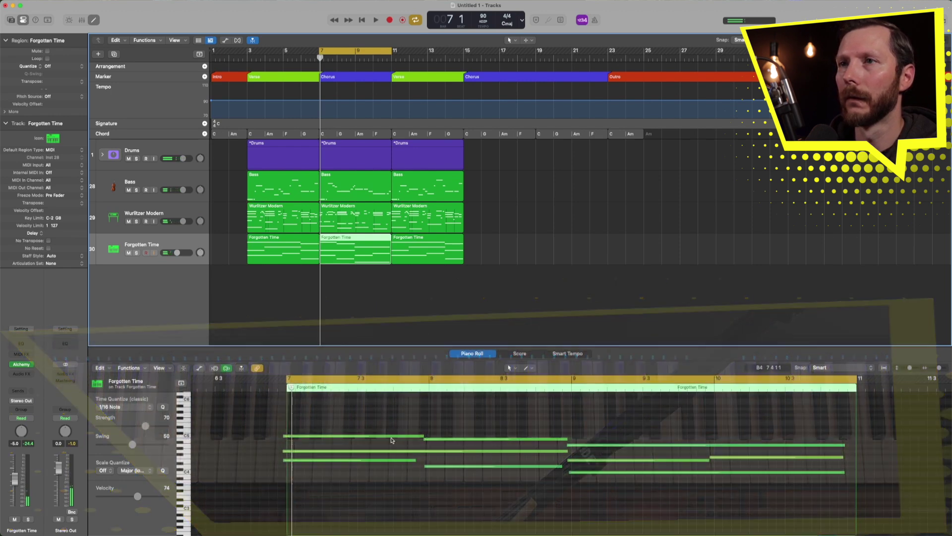
{"action": "left_click_drag", "start_coordinate": [777, 406], "coordinate": [798, 506]}
{"action": "left_click_drag", "start_coordinate": [845, 475], "coordinate": [852, 475]}
{"action": "left_click_drag", "start_coordinate": [296, 495], "coordinate": [354, 428]}
{"action": "left_click", "coordinate": [316, 482]}
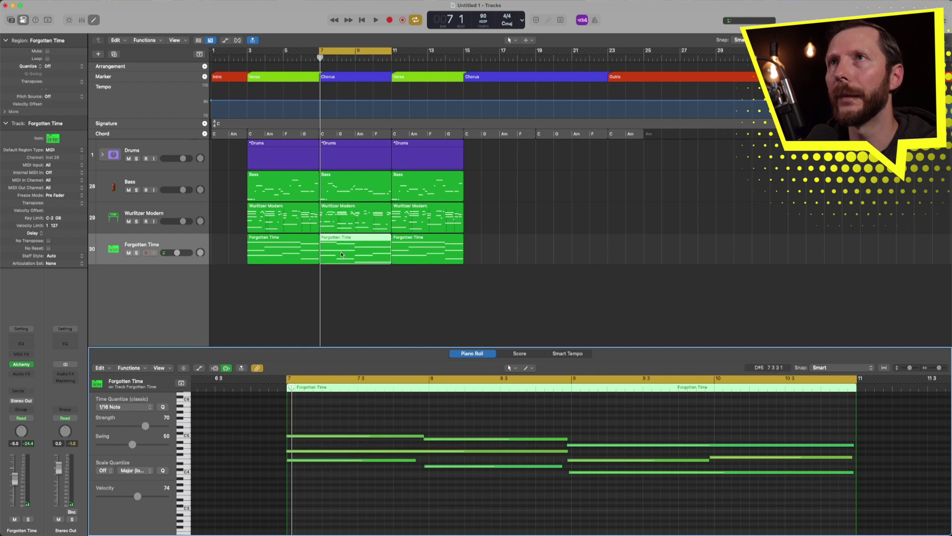
- Turn off cycling, play the song from bar 2 beat 3 to bar 15, and lower the Forgotten Time track's volume to -7.0
{"action": "left_click", "coordinate": [342, 52]}
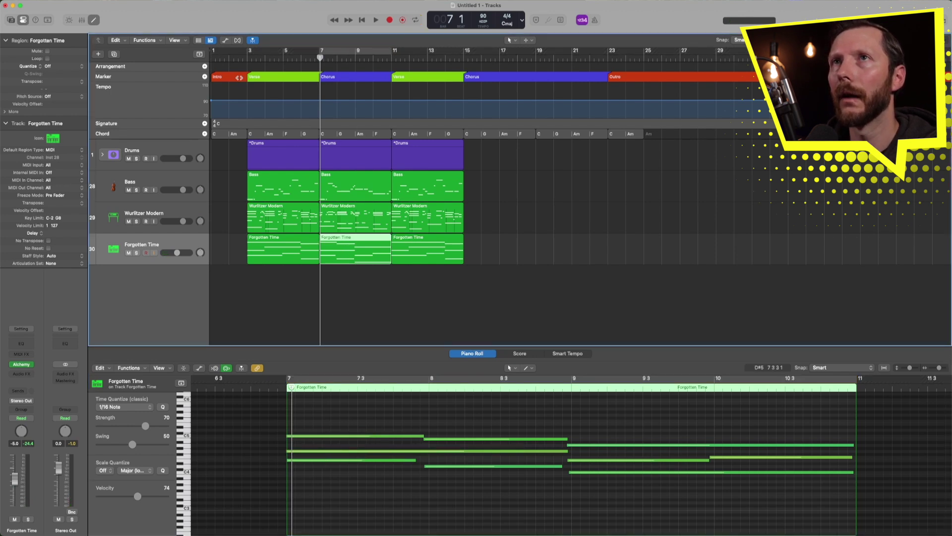
{"action": "left_click", "coordinate": [239, 60]}
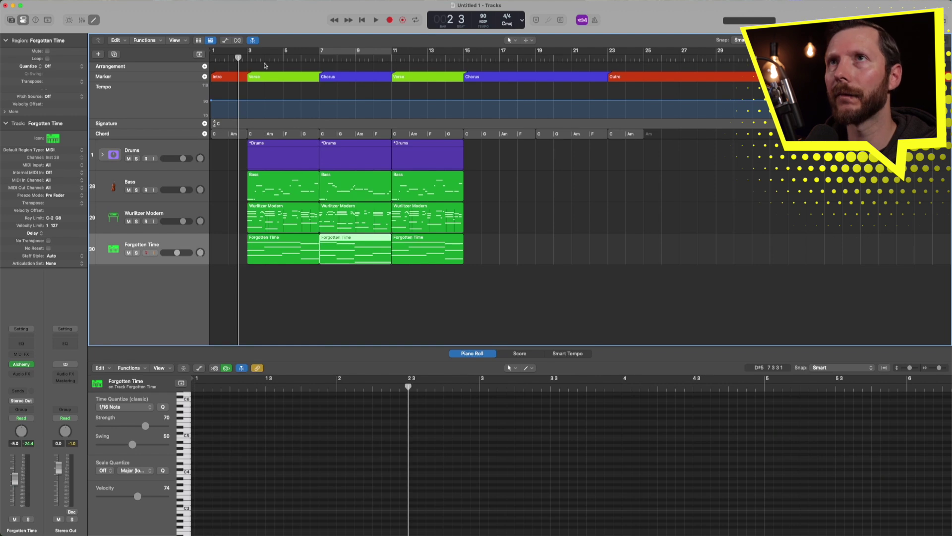
{"action": "key", "text": "space"}
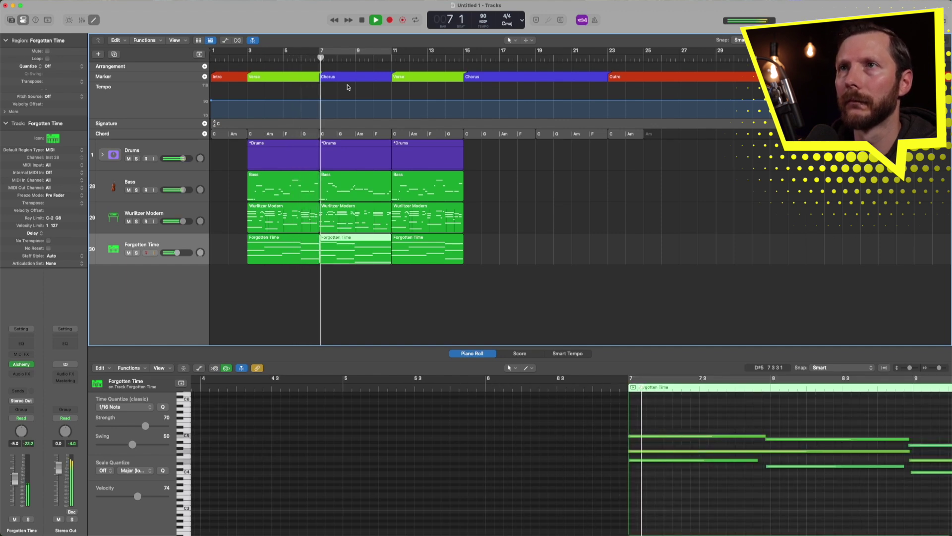
{"action": "left_click_drag", "start_coordinate": [177, 253], "coordinate": [175, 252]}
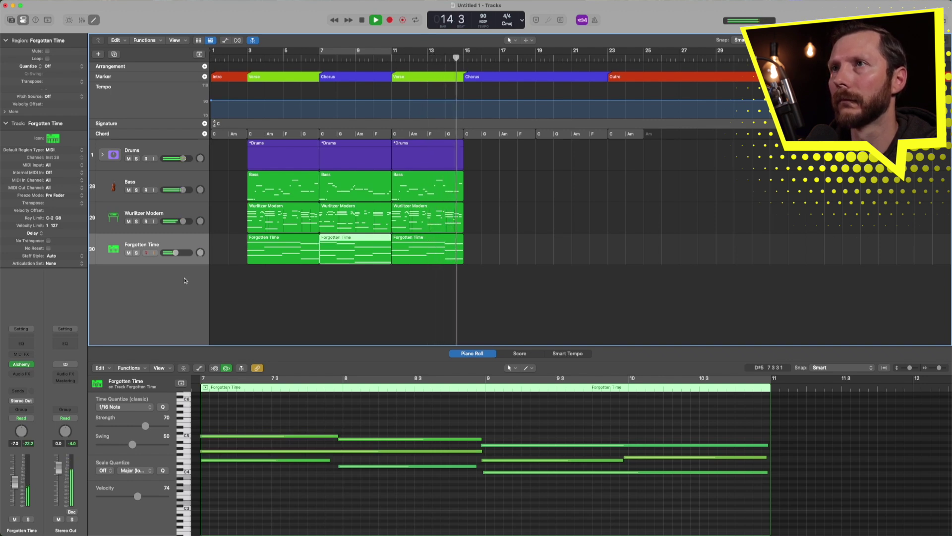
{"action": "key", "text": "space"}
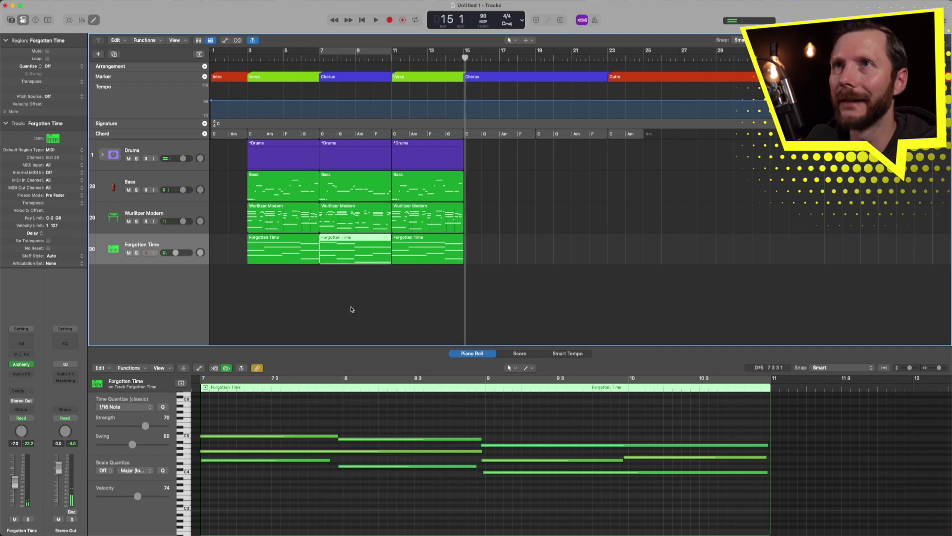
- Copy the first Chorus regions of all four tracks into the second Chorus, at bars 15 and 19
{"action": "left_click_drag", "start_coordinate": [354, 295], "coordinate": [563, 148]}
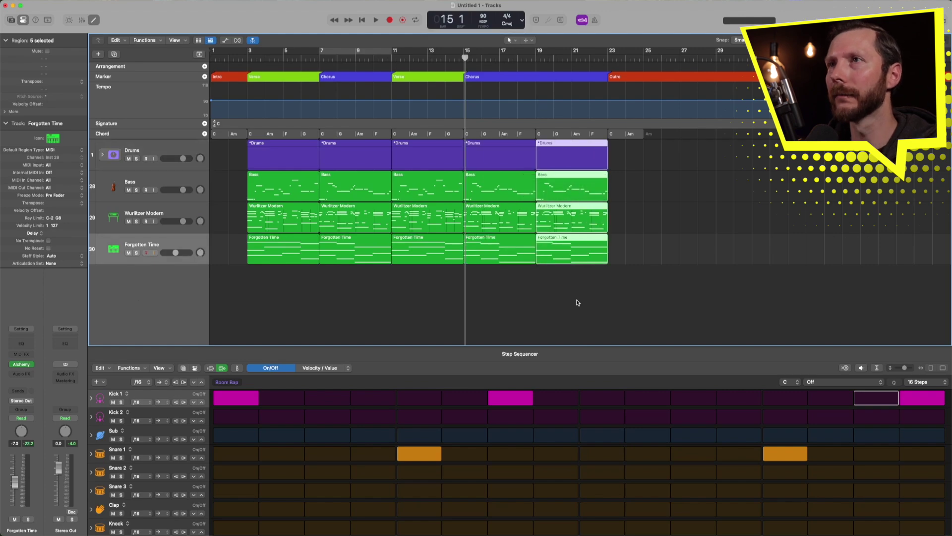
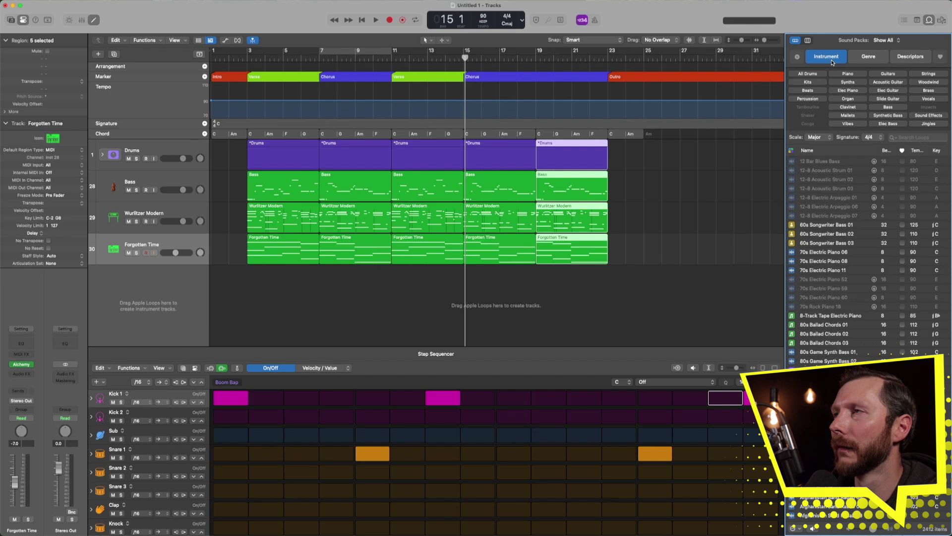
- Filter the Apple Loops to Vocals in Other Genre, and preview the Many Miracles Vocal Bass, Harmony, Layers and Melody loops
{"action": "left_click", "coordinate": [929, 98]}
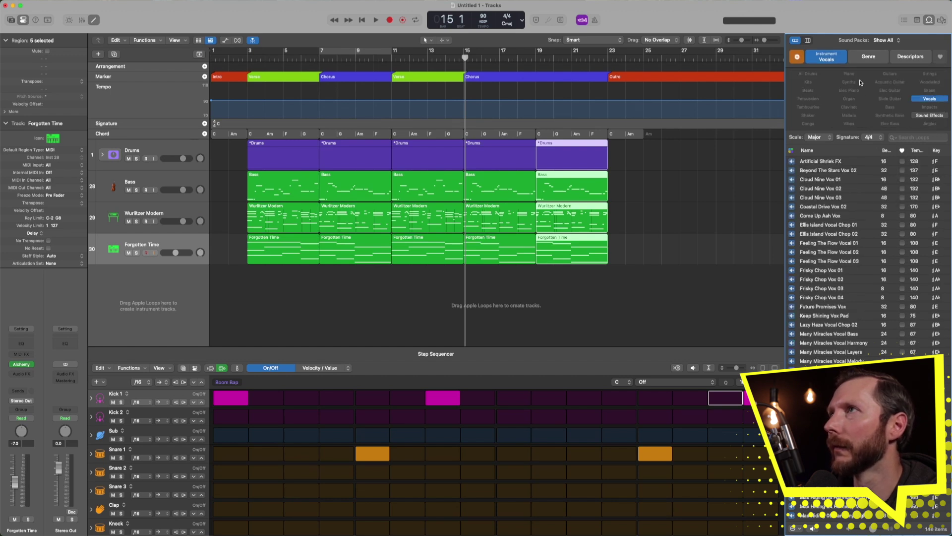
{"action": "left_click", "coordinate": [868, 57]}
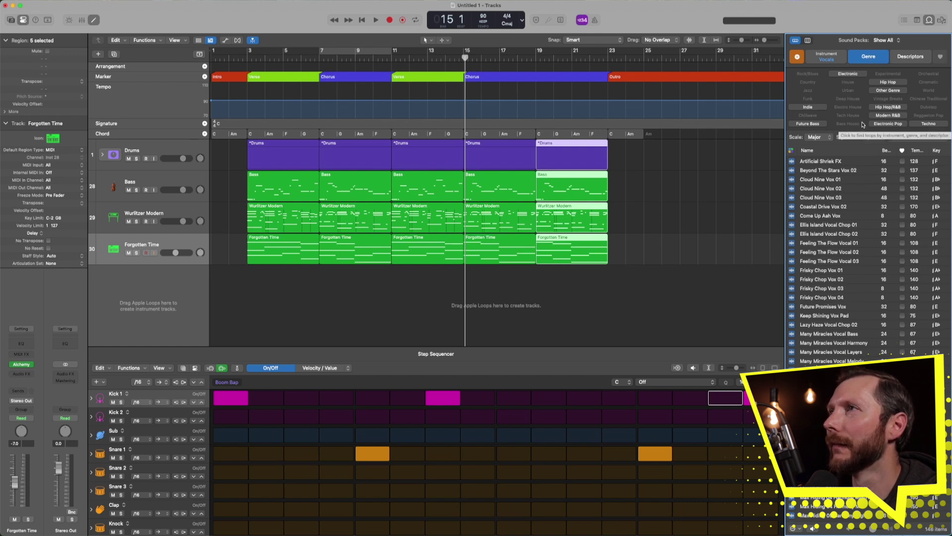
{"action": "left_click", "coordinate": [888, 90]}
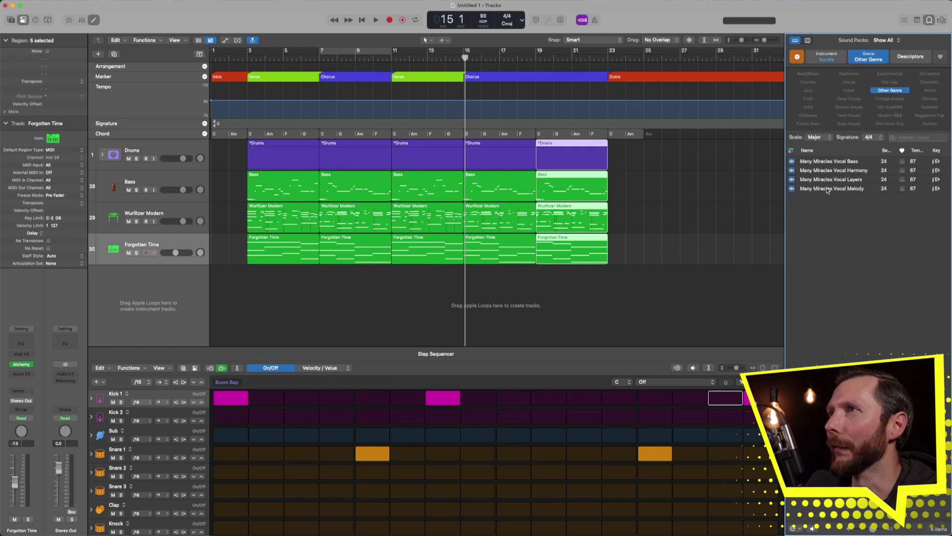
{"action": "left_click", "coordinate": [794, 163]}
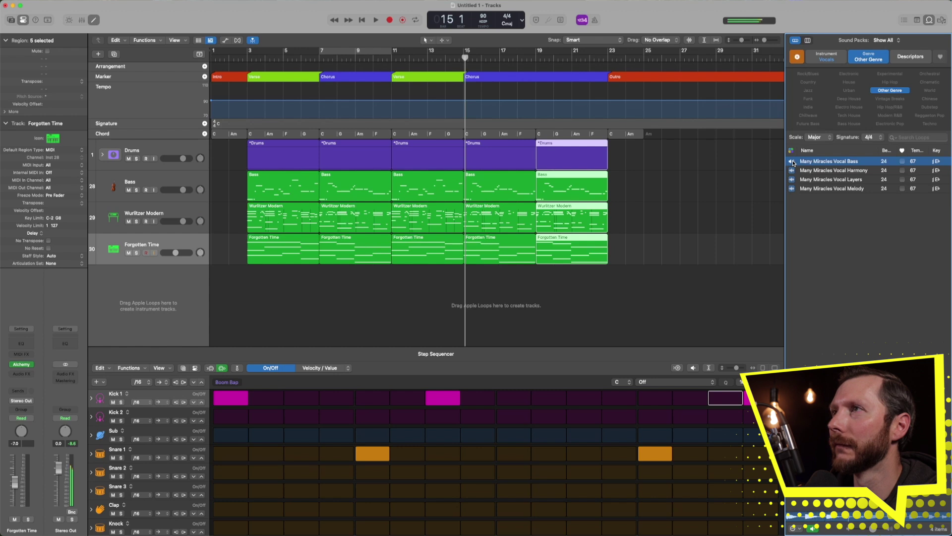
{"action": "key", "text": "Down"}
{"action": "key", "text": "Down"}
{"action": "key", "text": "Down"}
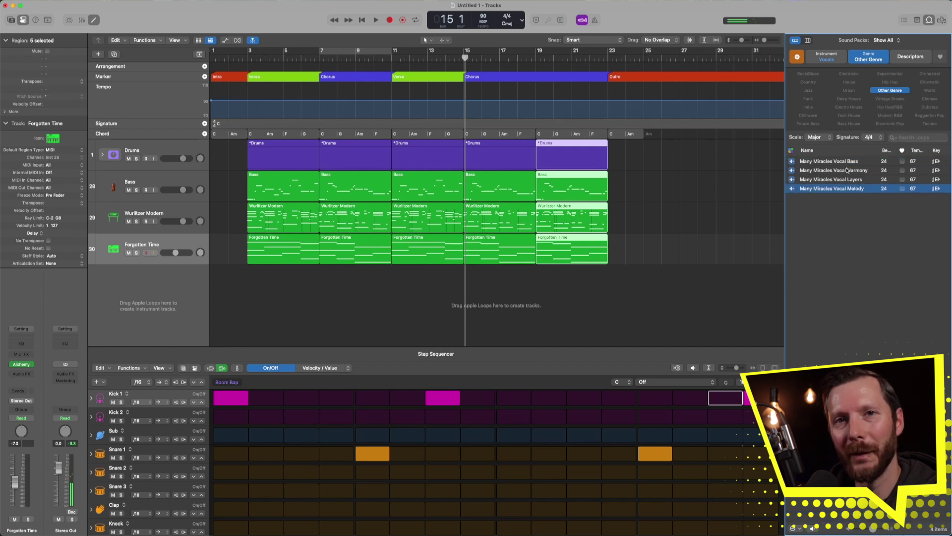
- Clear the Other Genre filter and preview the Cloud Nine Vox 01, Vox Chop FX 12 and Vox Rhythmic FX 17 vocal loops
{"action": "left_click", "coordinate": [893, 90]}
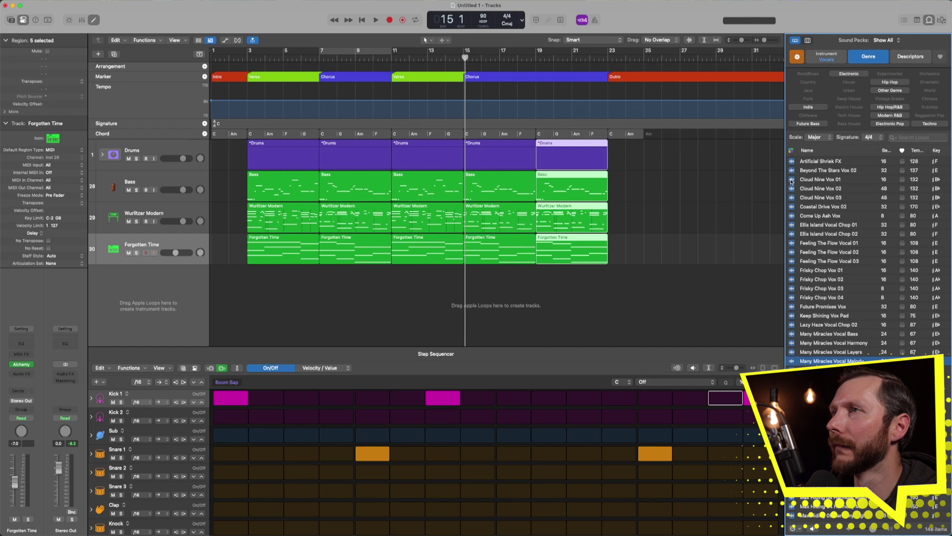
{"action": "left_click", "coordinate": [792, 180]}
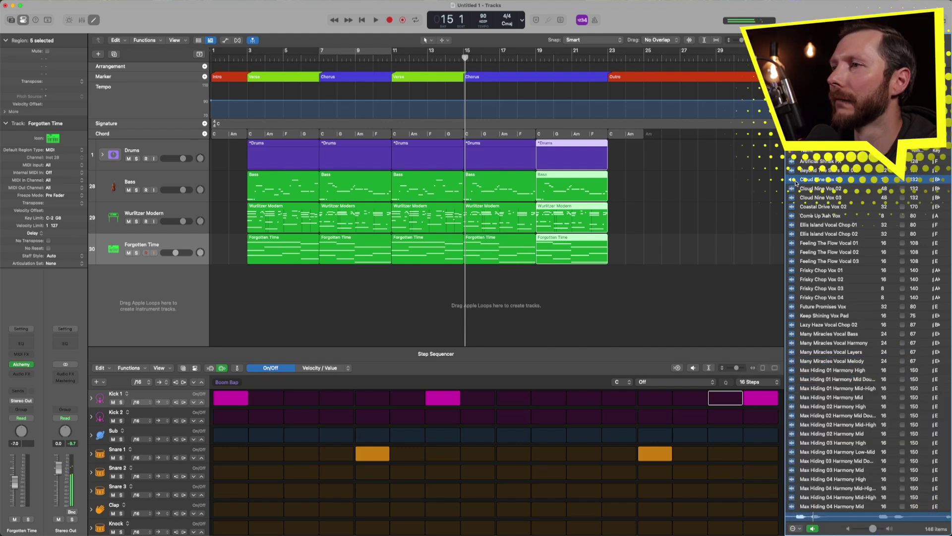
{"action": "scroll", "coordinate": [793, 272], "scroll_direction": "down", "scroll_amount": 15}
{"action": "left_click", "coordinate": [792, 343]}
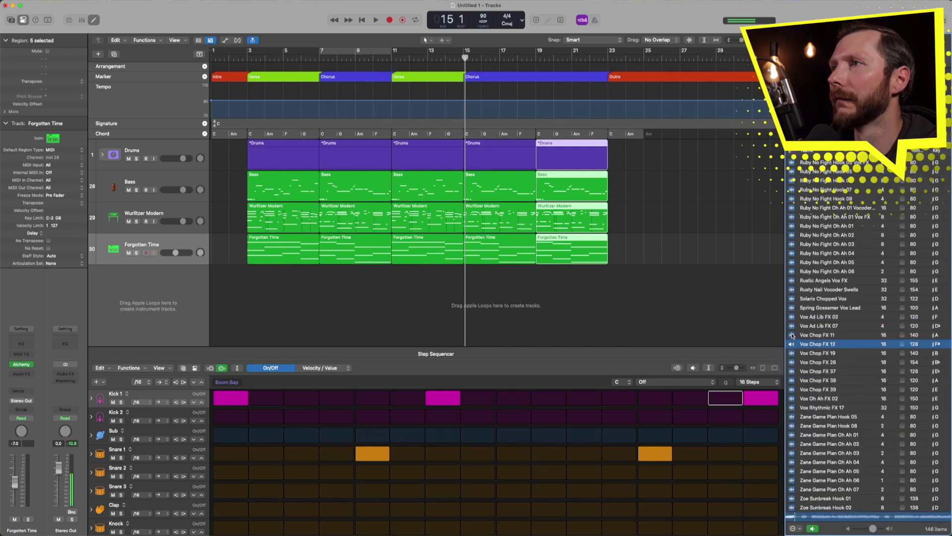
{"action": "left_click", "coordinate": [791, 407]}
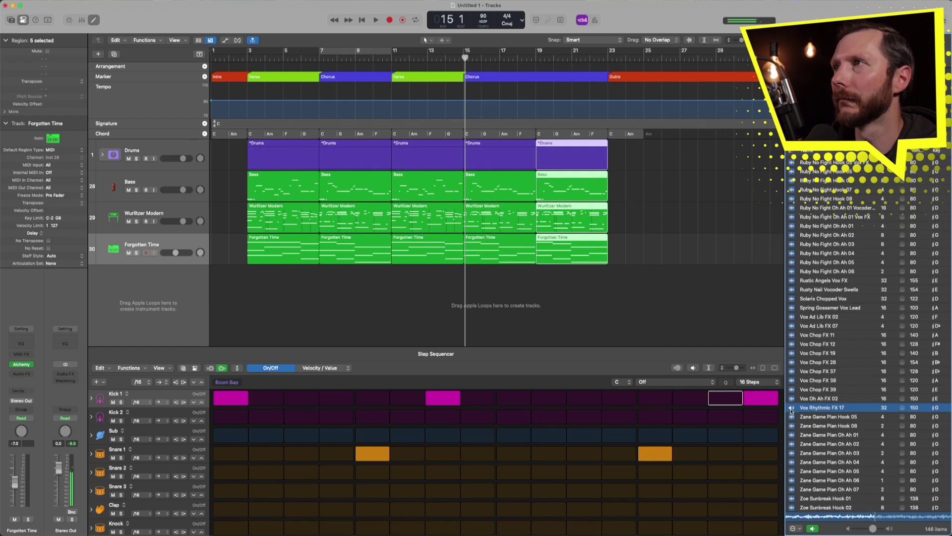
{"action": "left_click", "coordinate": [791, 409]}
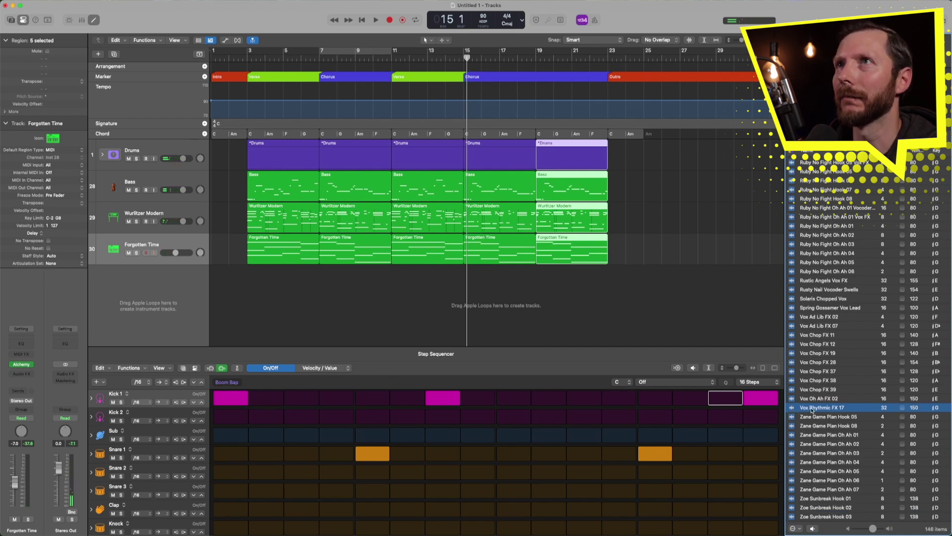
- Add the Vox Rhythmic FX 17 loop on a new audio track at bar 7, play the Chorus, and trim the region to end at bar 11
{"action": "left_click_drag", "start_coordinate": [811, 409], "coordinate": [325, 287]}
{"action": "left_click", "coordinate": [317, 63]}
{"action": "key", "text": "space"}
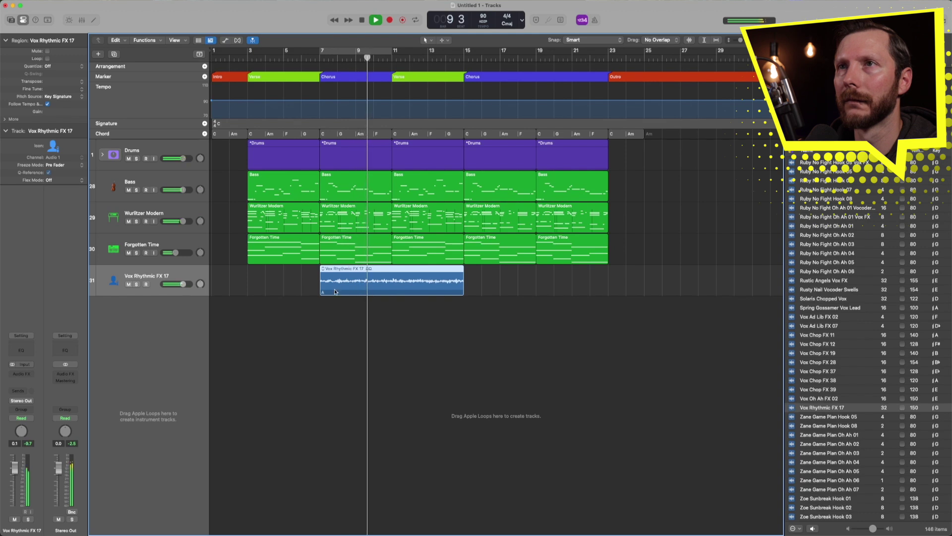
{"action": "left_click_drag", "start_coordinate": [461, 293], "coordinate": [391, 294]}
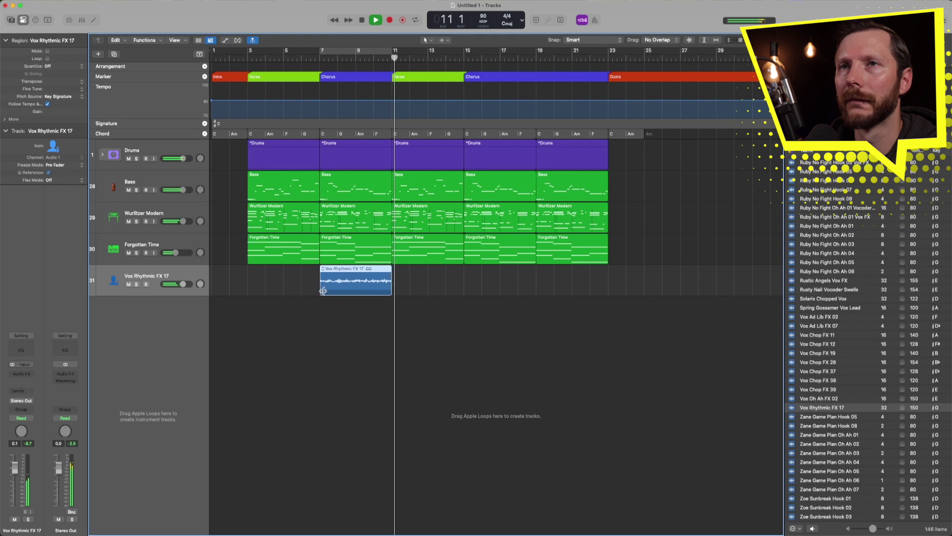
{"action": "key", "text": "space"}
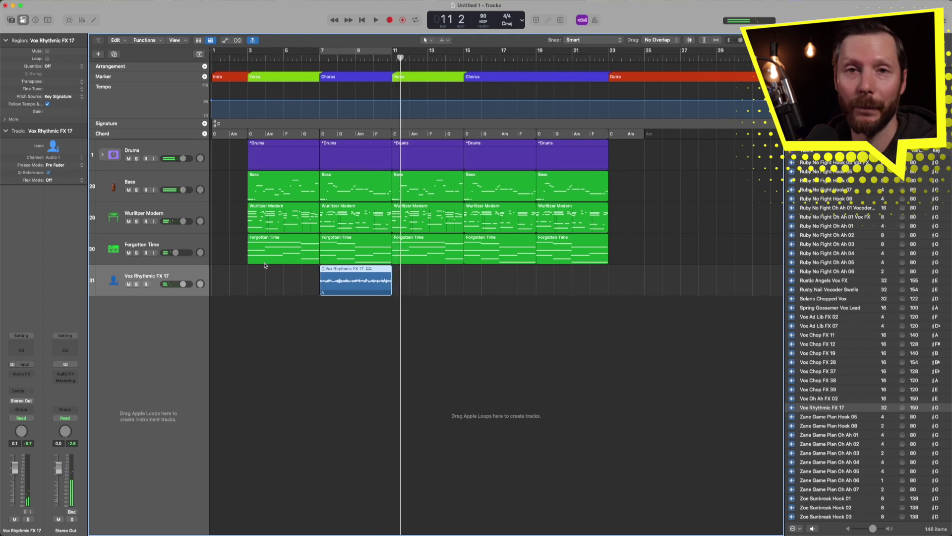
- Lower the Vox Rhythmic FX 17 track's volume to -11.2 while cycling the first Chorus, and move its region to bar 19
{"action": "left_click_drag", "start_coordinate": [182, 291], "coordinate": [173, 284]}
{"action": "left_click", "coordinate": [333, 53]}
{"action": "key", "text": "space"}
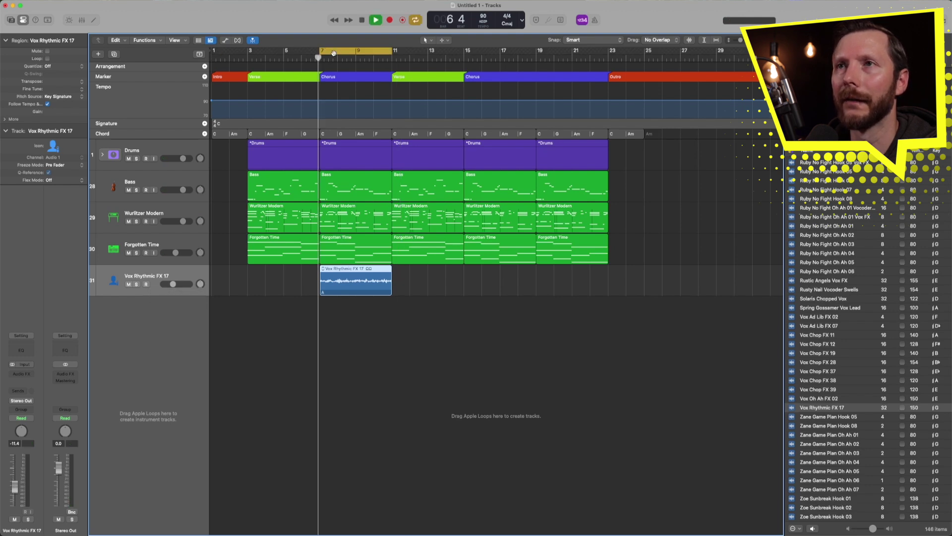
{"action": "left_click_drag", "start_coordinate": [172, 284], "coordinate": [172, 284]}
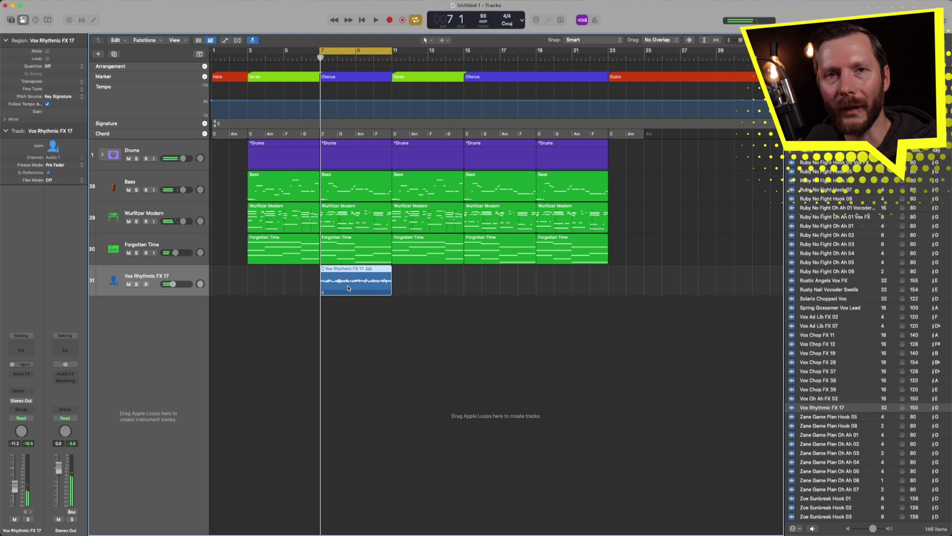
{"action": "left_click_drag", "start_coordinate": [345, 276], "coordinate": [561, 281]}
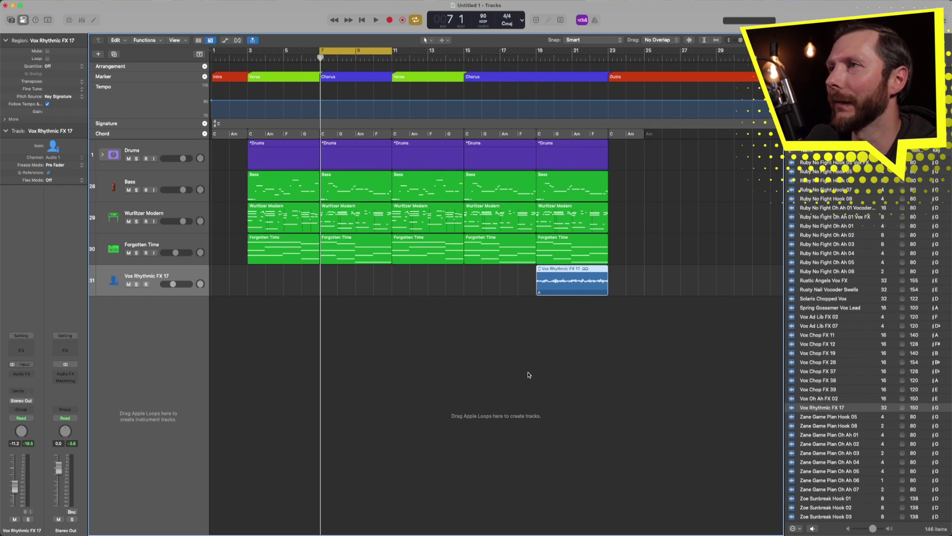
- Preview the Vox Chop FX 37 and Vox Chop FX 28 loops, and load Vox Chop FX 28 into Quick Sampler on a new track
{"action": "left_click", "coordinate": [793, 371]}
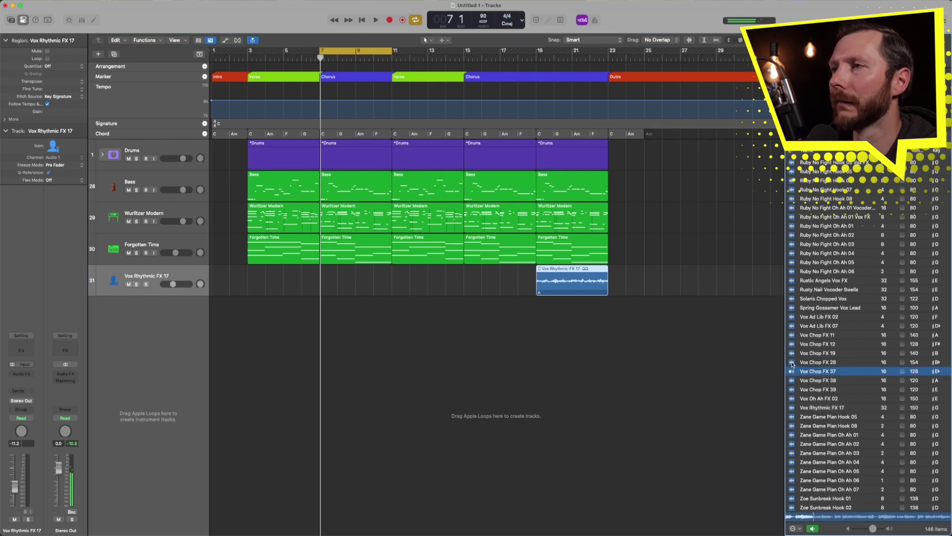
{"action": "left_click", "coordinate": [792, 362]}
{"action": "key", "text": "space"}
{"action": "key", "text": "space"}
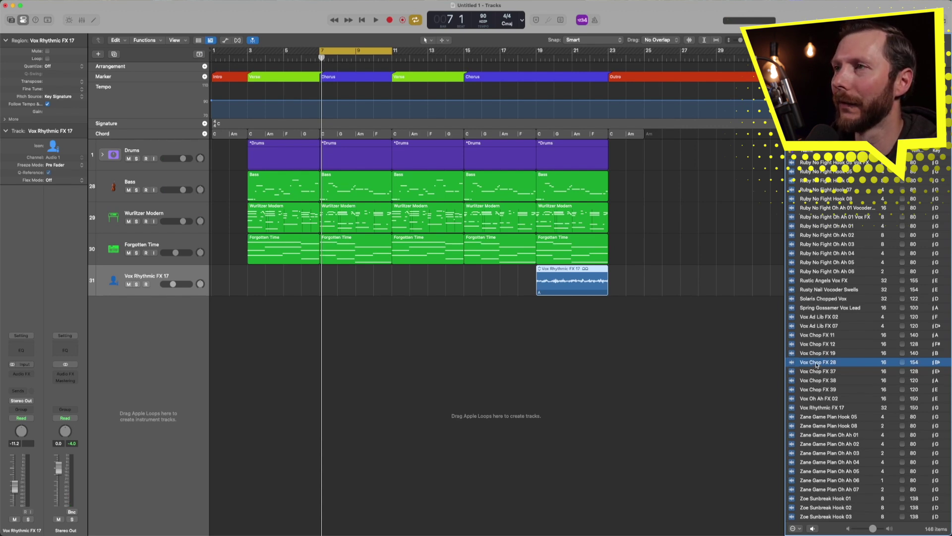
{"action": "left_click_drag", "start_coordinate": [817, 365], "coordinate": [164, 327]}
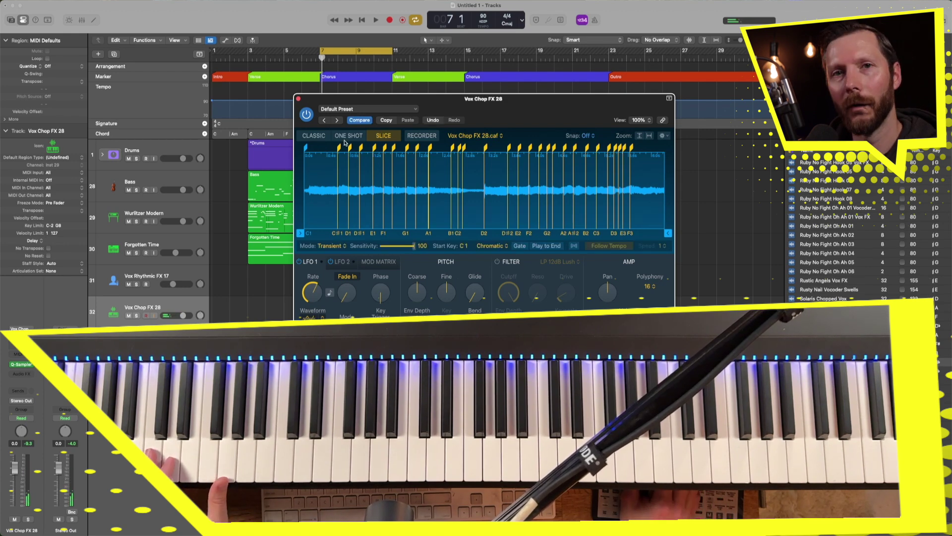
- Switch Quick Sampler to Classic mode, trim the sample to 3.118–3.526 s, and add a fade-out at its end
{"action": "left_click", "coordinate": [318, 136]}
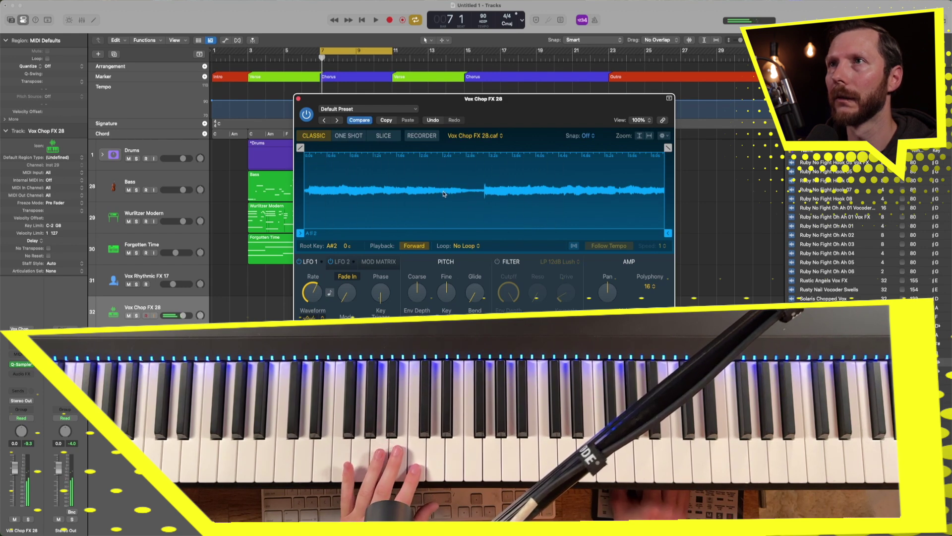
{"action": "left_click_drag", "start_coordinate": [300, 233], "coordinate": [486, 233]}
{"action": "left_click_drag", "start_coordinate": [668, 232], "coordinate": [507, 231]}
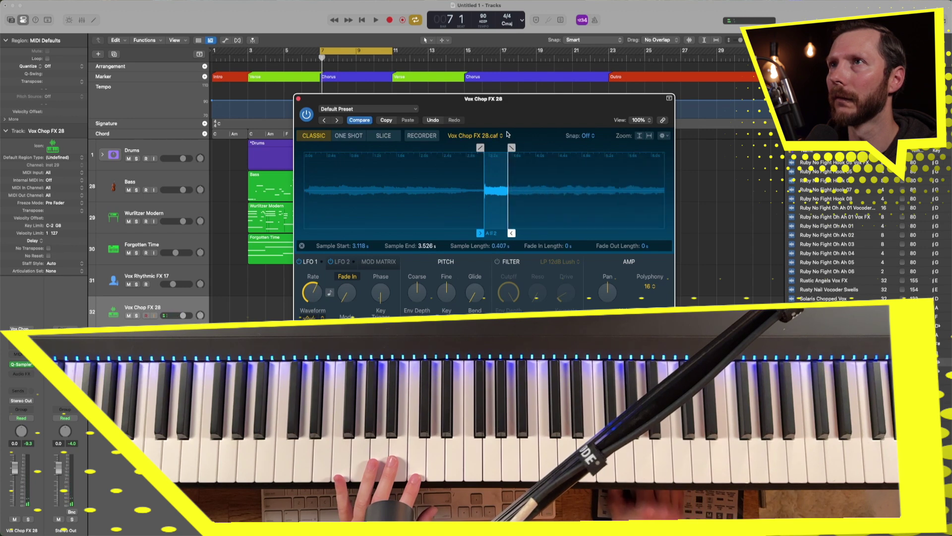
{"action": "left_click_drag", "start_coordinate": [511, 148], "coordinate": [506, 148]}
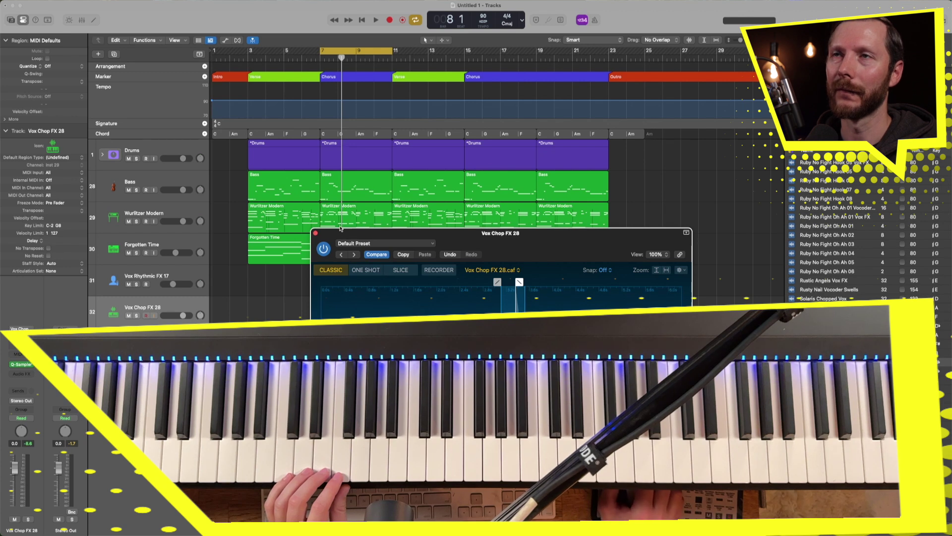
- Rehearse a melody with Vox Chop FX 28 over the cycled first Chorus, and record it from bar 7 to bar 11
{"action": "key", "text": "comma"}
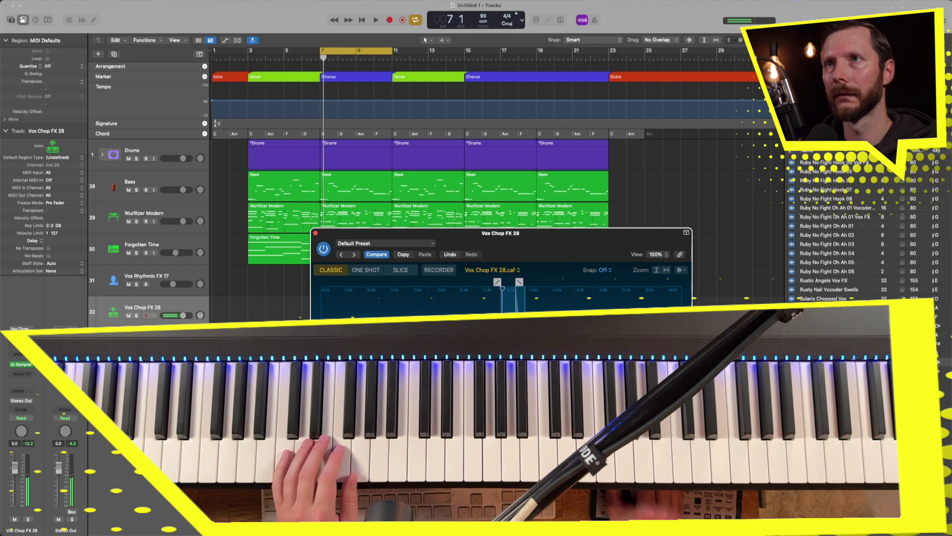
{"action": "key", "text": "space"}
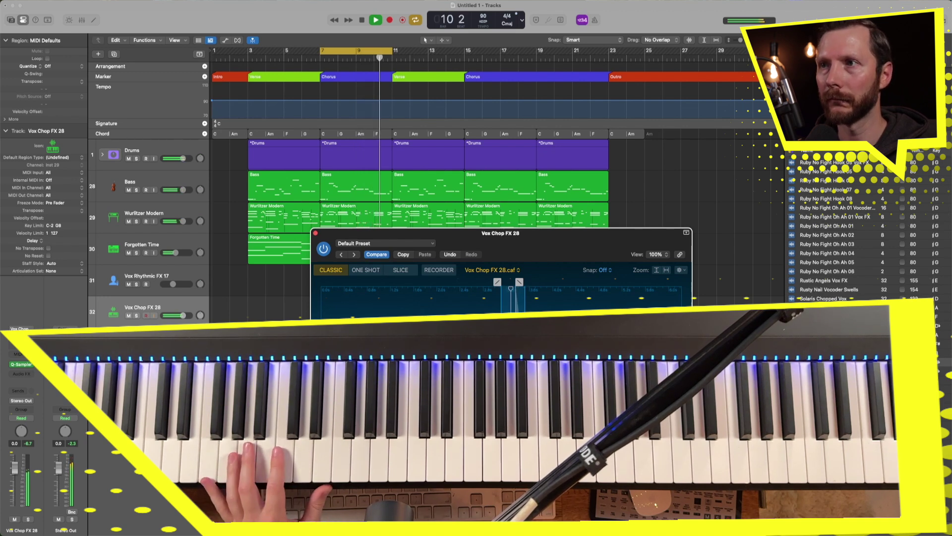
{"action": "key", "text": "space"}
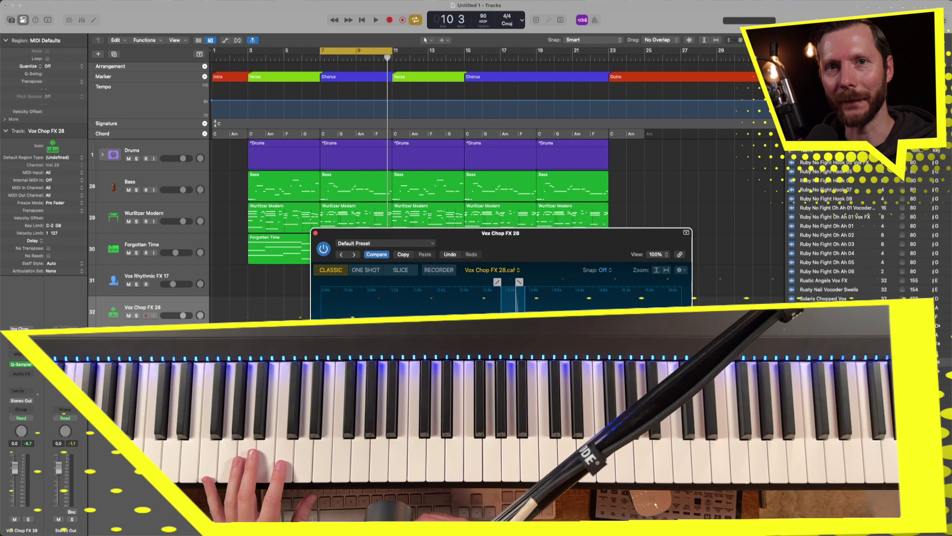
{"action": "key", "text": "r"}
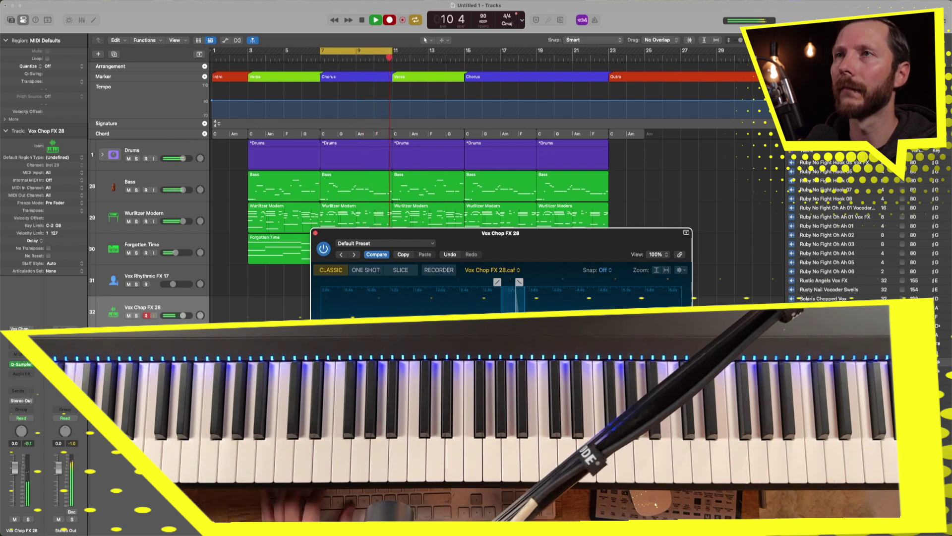
{"action": "key", "text": "space"}
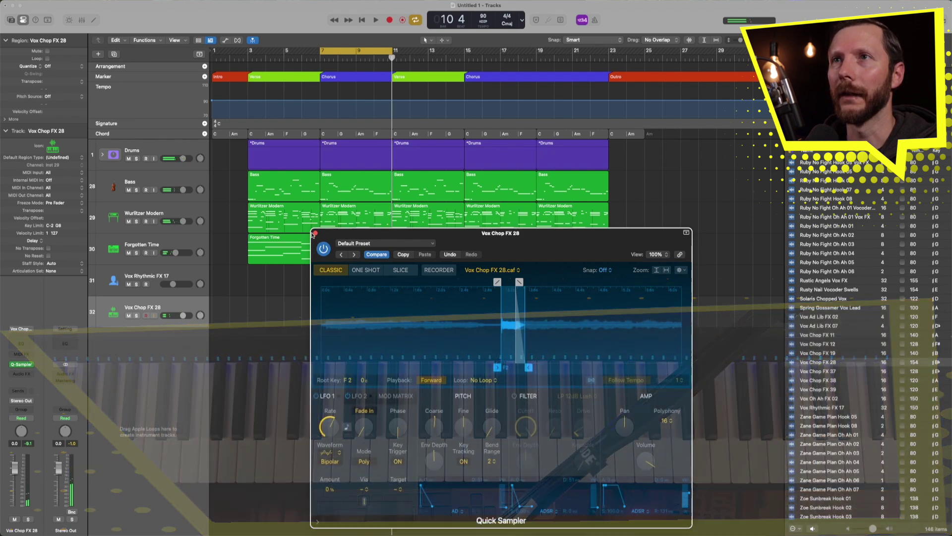
- Close Quick Sampler, open the Vox Chop FX 28 region in the Piano Roll, and quantize all its notes to 1/16 at strength 90
{"action": "left_click", "coordinate": [315, 233]}
{"action": "double_click", "coordinate": [346, 304]}
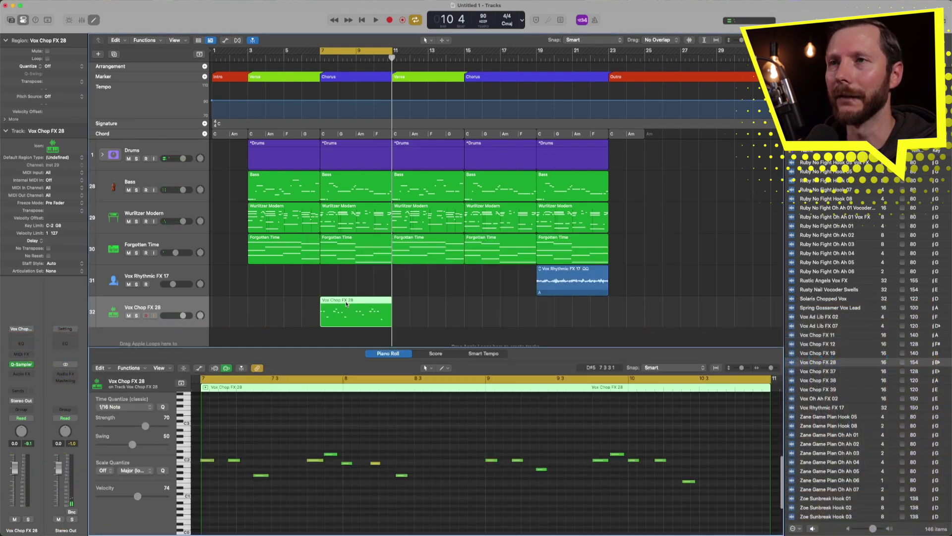
{"action": "scroll", "coordinate": [336, 420], "scroll_direction": "down", "scroll_amount": 2}
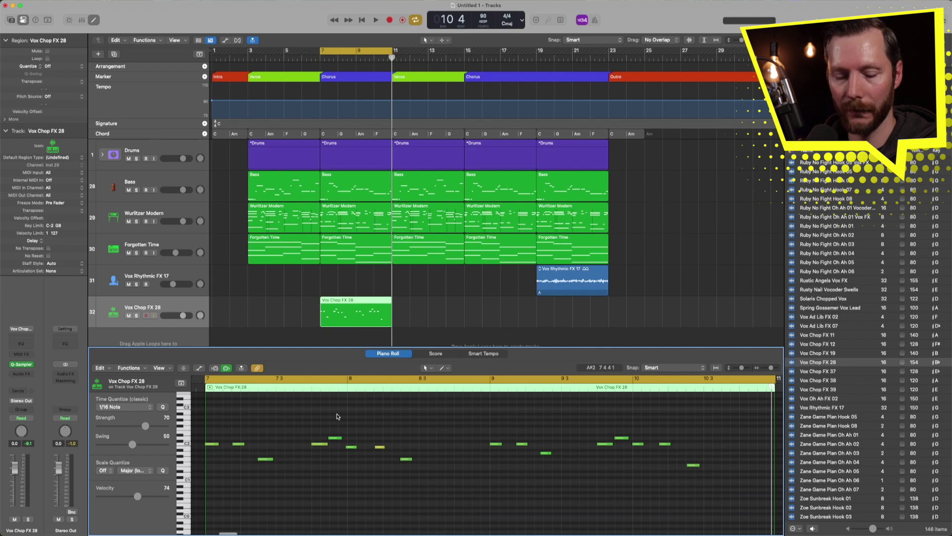
{"action": "key", "text": "super+a"}
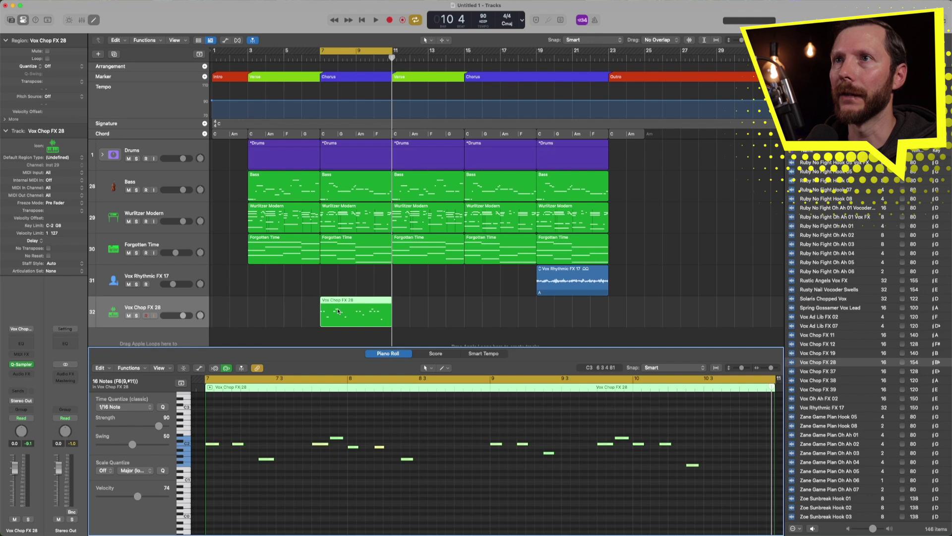
- Copy the Vox Chop FX 28 region into the second Chorus at bars 15 and 19, and play the song from the start without cycling
{"action": "left_click_drag", "start_coordinate": [332, 314], "coordinate": [563, 315], "text": "alt"}
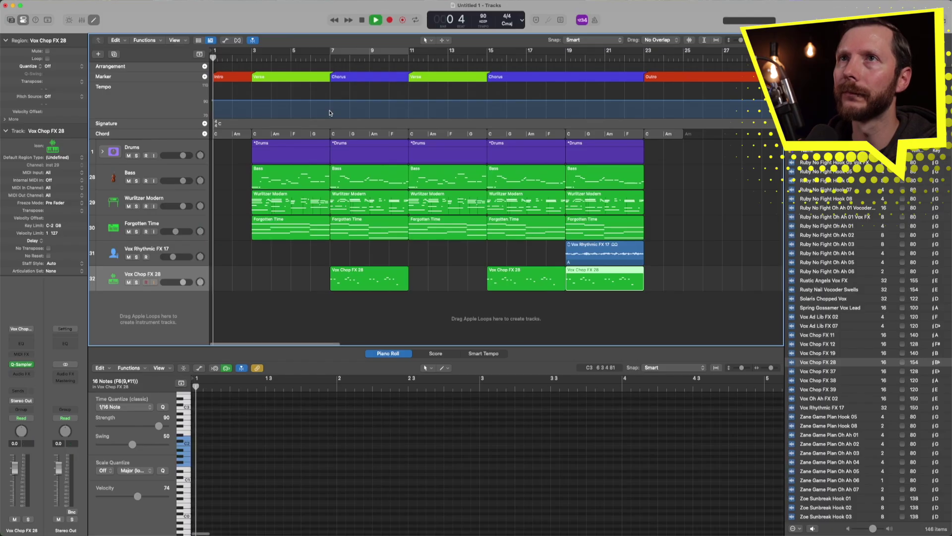
{"action": "key", "text": "space"}
{"action": "key", "text": "space"}
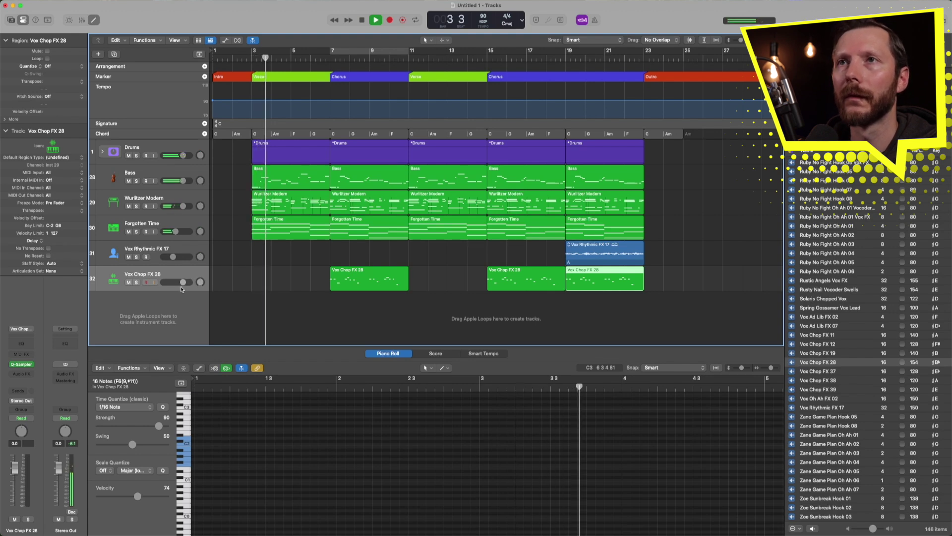
- Lower the Vox Chop FX 28 track's volume to -7.2 during playback, and hide the Piano Roll
{"action": "left_click_drag", "start_coordinate": [184, 283], "coordinate": [174, 283]}
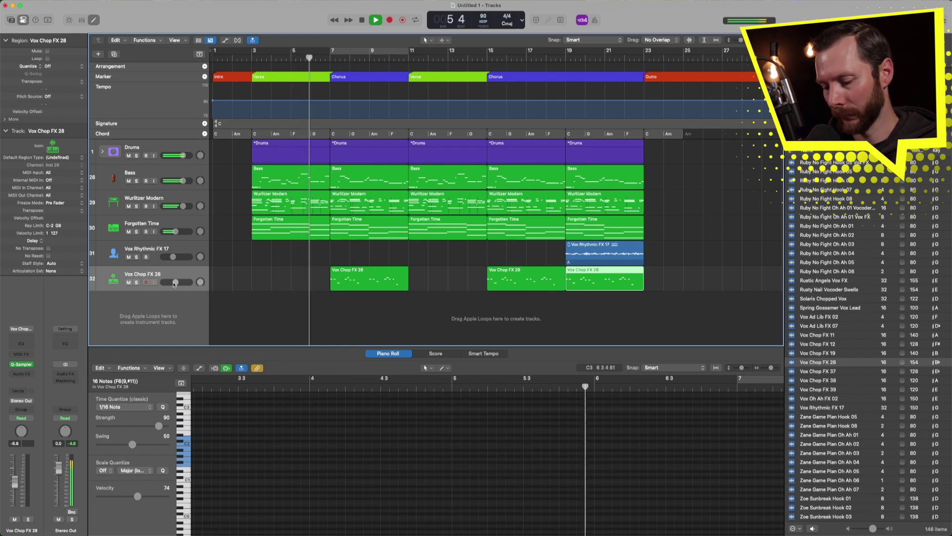
{"action": "key", "text": "e"}
{"action": "left_click_drag", "start_coordinate": [176, 282], "coordinate": [174, 283]}
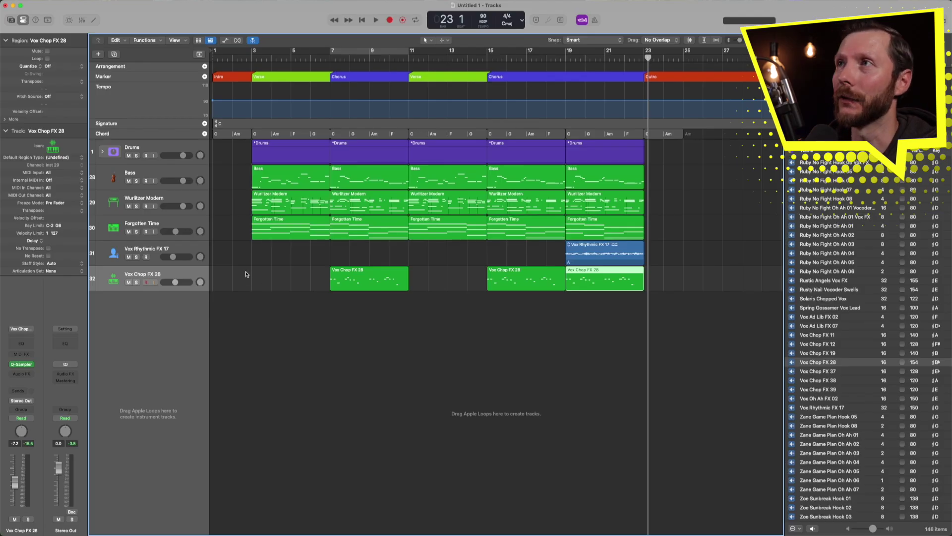
- Create one software instrument track with the stereo Retro Synth, and hide the Loop Browser
{"action": "left_click", "coordinate": [98, 54]}
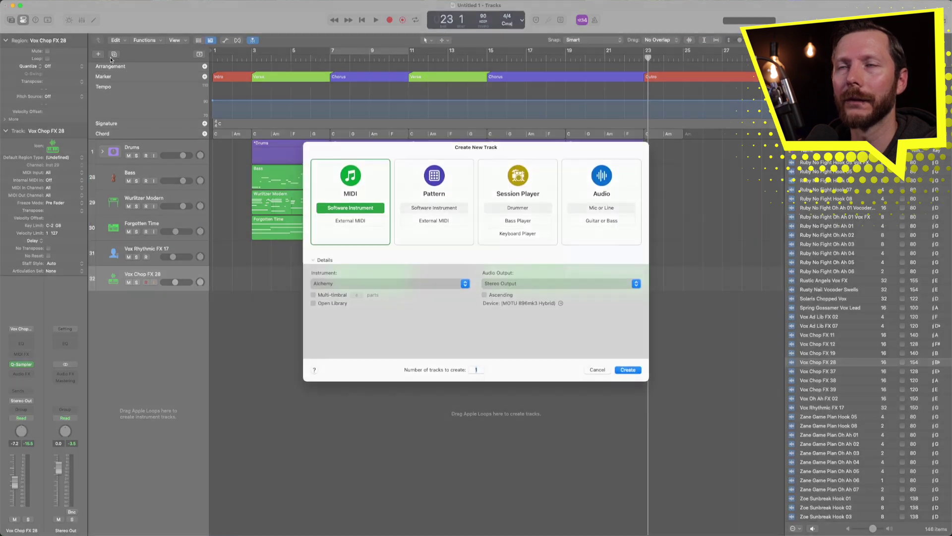
{"action": "left_click", "coordinate": [336, 291]}
{"action": "mouse_move", "coordinate": [358, 363]}
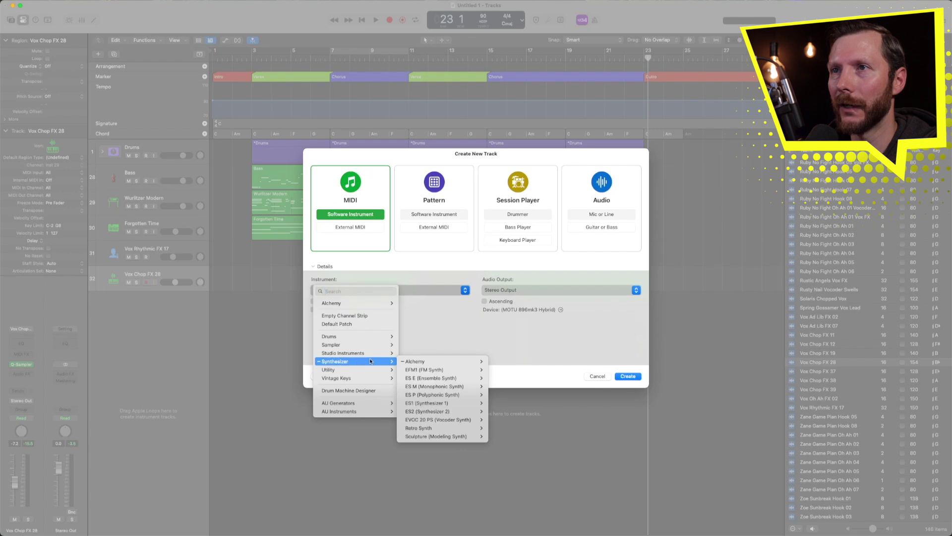
{"action": "mouse_move", "coordinate": [446, 427]}
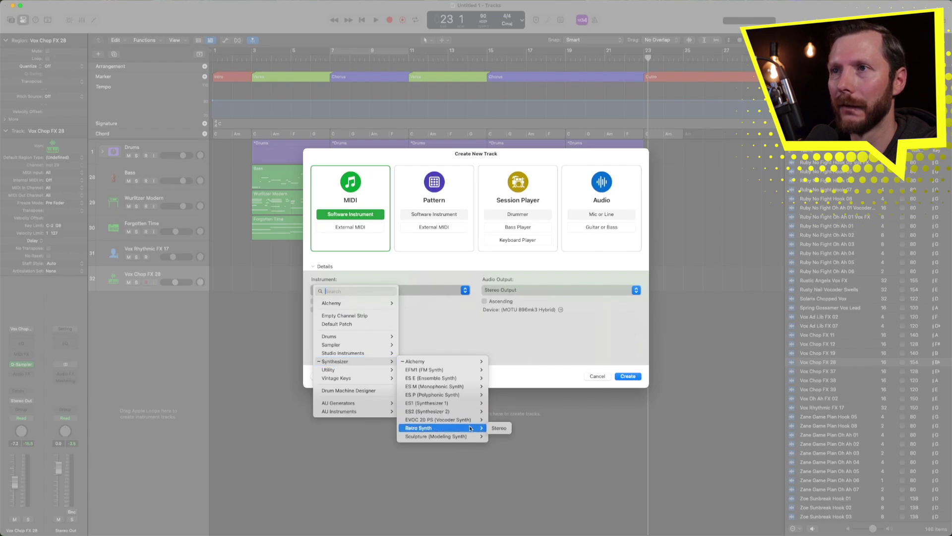
{"action": "left_click", "coordinate": [499, 428]}
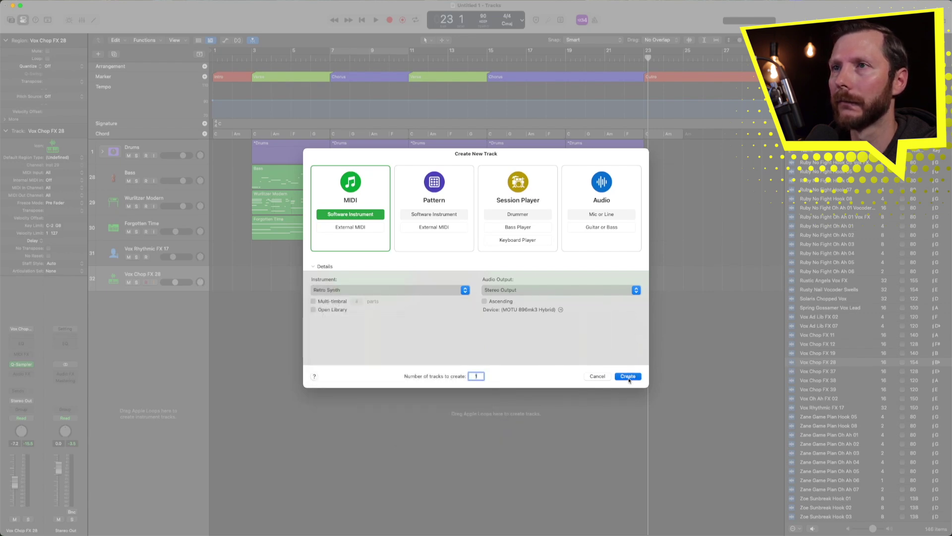
{"action": "left_click", "coordinate": [628, 376]}
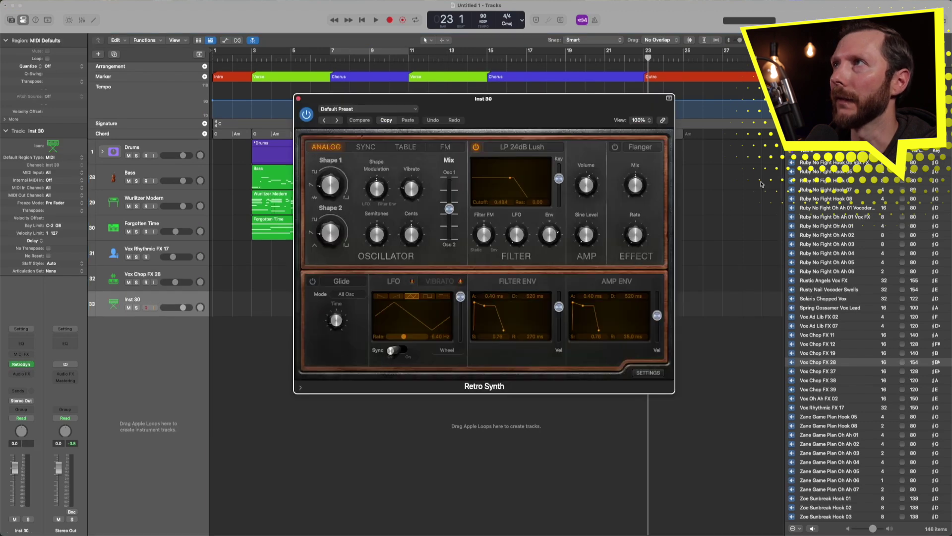
{"action": "key", "text": "o"}
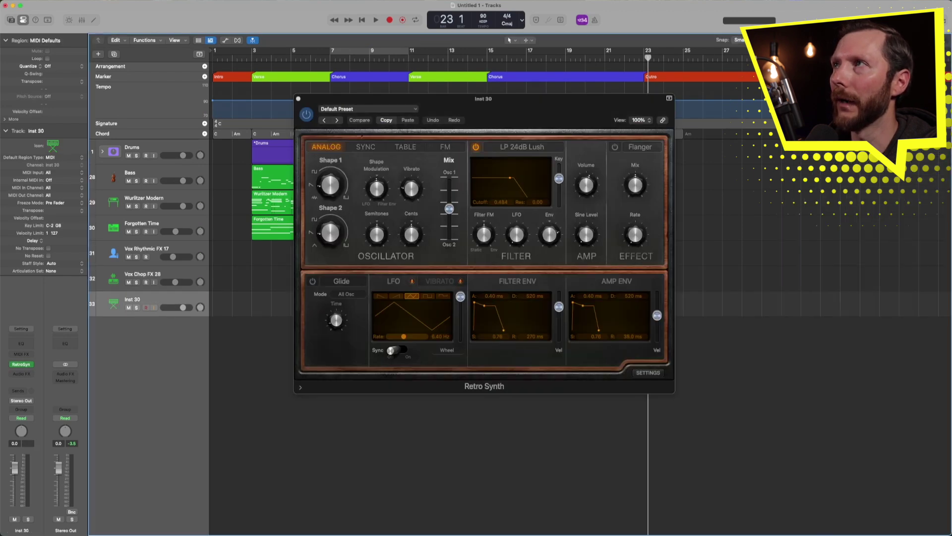
- Collapse the Region and Track inspectors, and browse Retro Synth's Synth Leads presets from Antimatter Synth through to Cheerful Melody
{"action": "left_click", "coordinate": [7, 132]}
{"action": "left_click", "coordinate": [6, 40]}
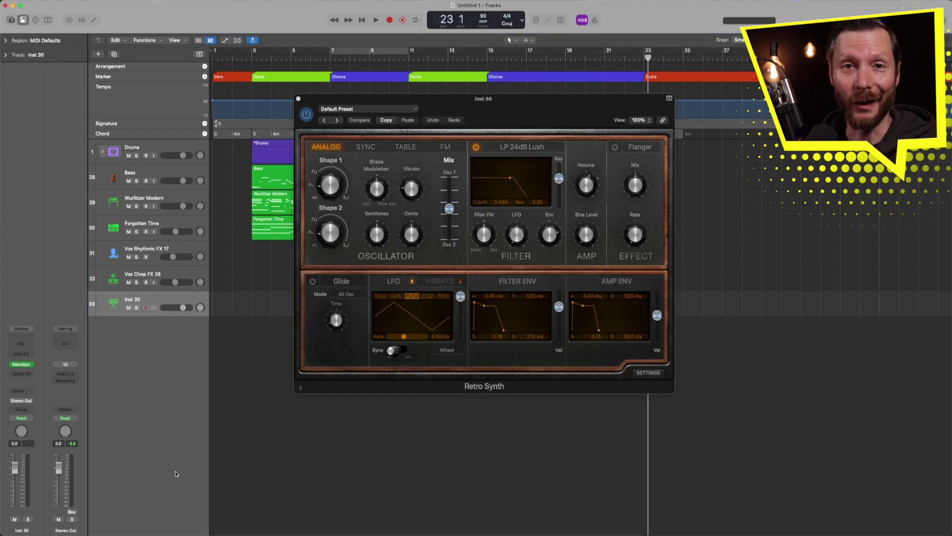
{"action": "left_click", "coordinate": [346, 110]}
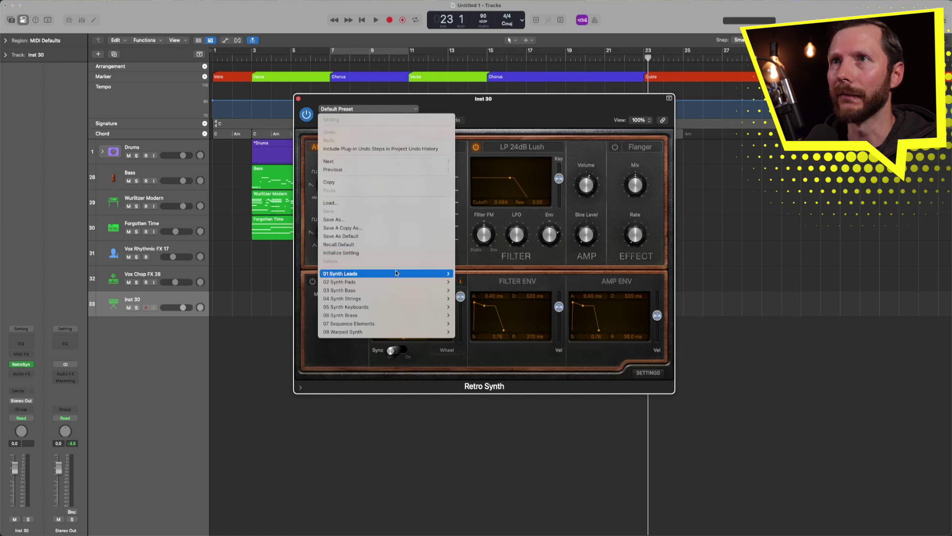
{"action": "mouse_move", "coordinate": [396, 273]}
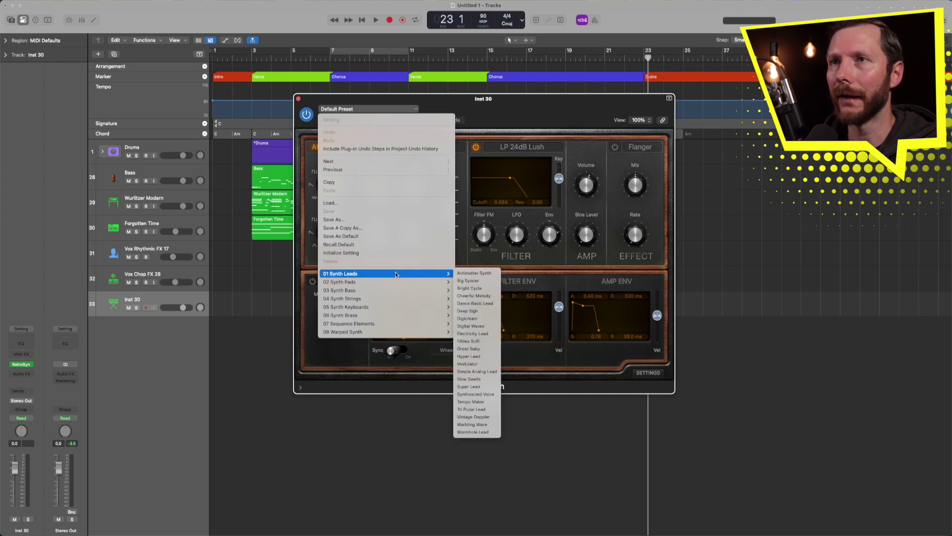
{"action": "left_click", "coordinate": [467, 274]}
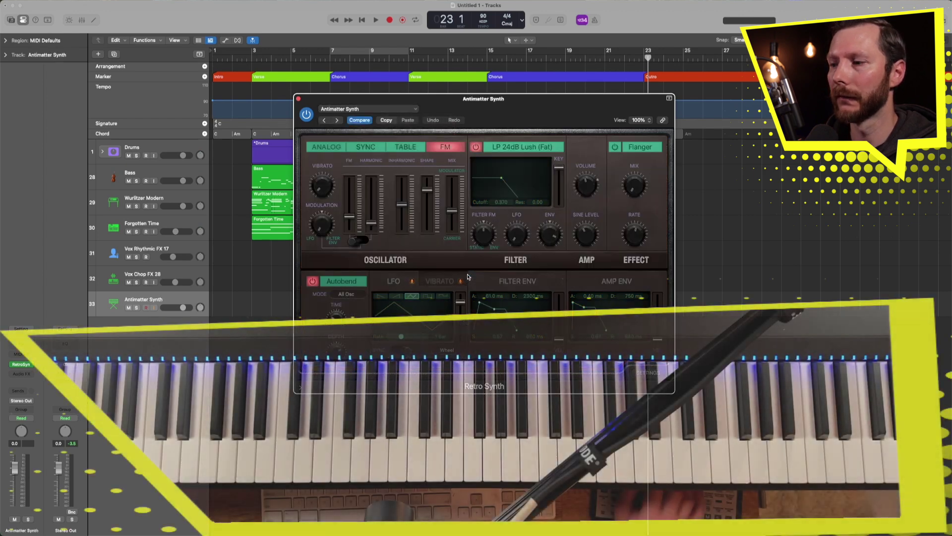
{"action": "left_click", "coordinate": [338, 120]}
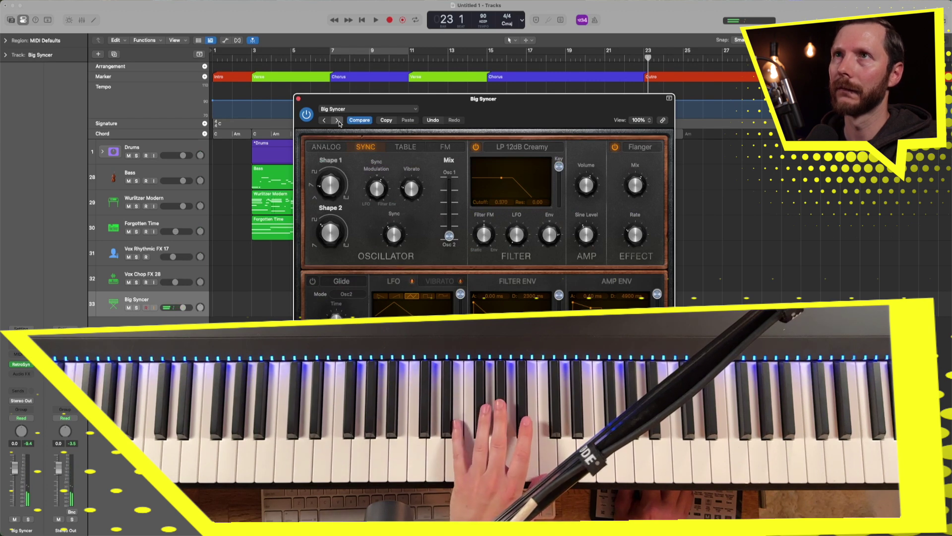
{"action": "left_click", "coordinate": [338, 121]}
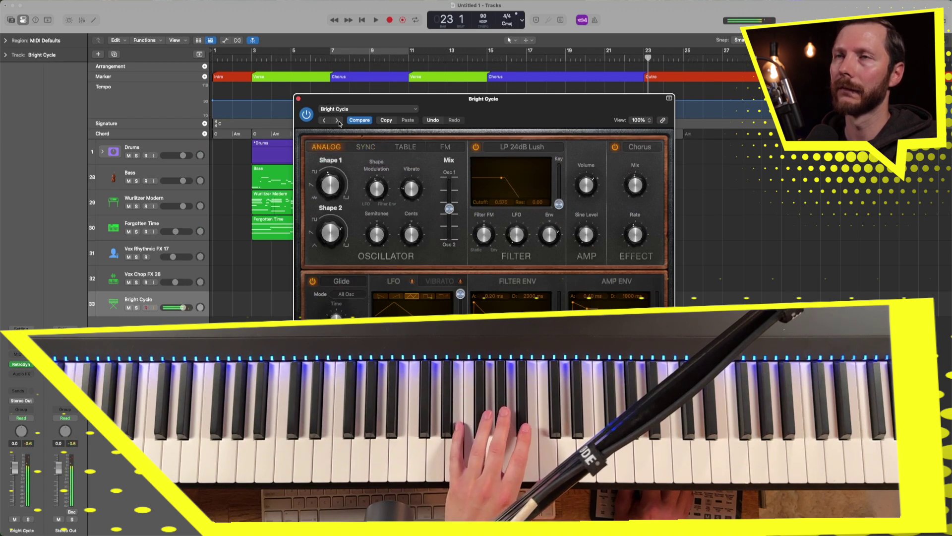
{"action": "left_click", "coordinate": [338, 120]}
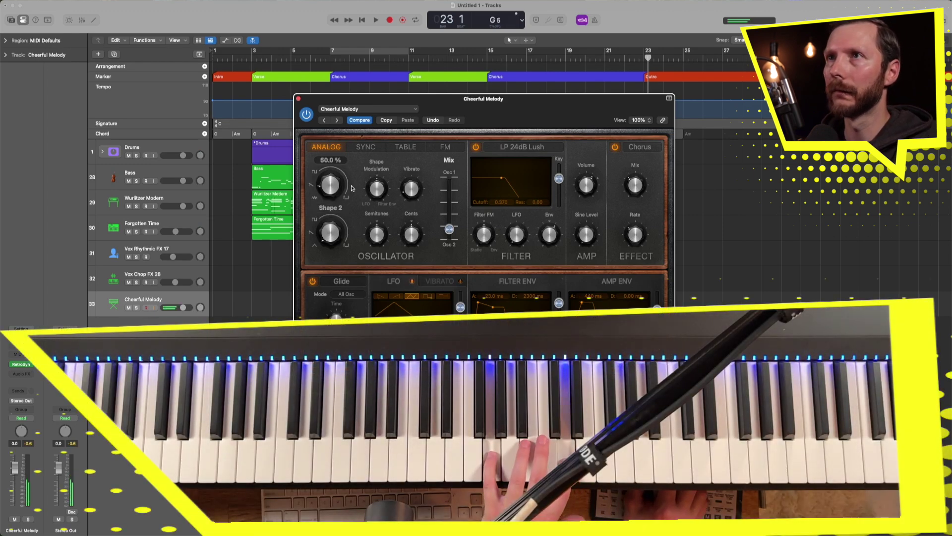
- Try a different oscillator mix balance in the Cheerful Melody preset, and close the Retro Synth window
{"action": "left_click_drag", "start_coordinate": [449, 204], "coordinate": [449, 231]}
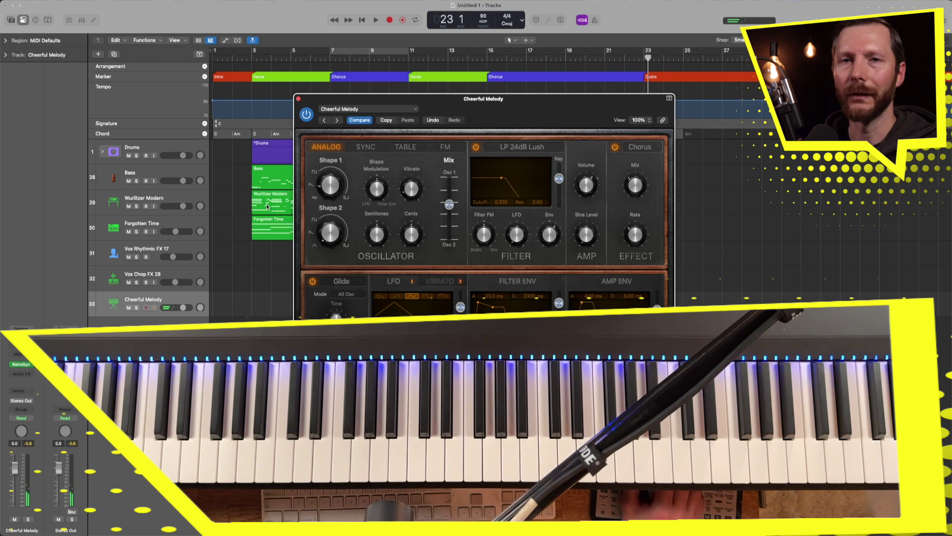
{"action": "left_click", "coordinate": [299, 99]}
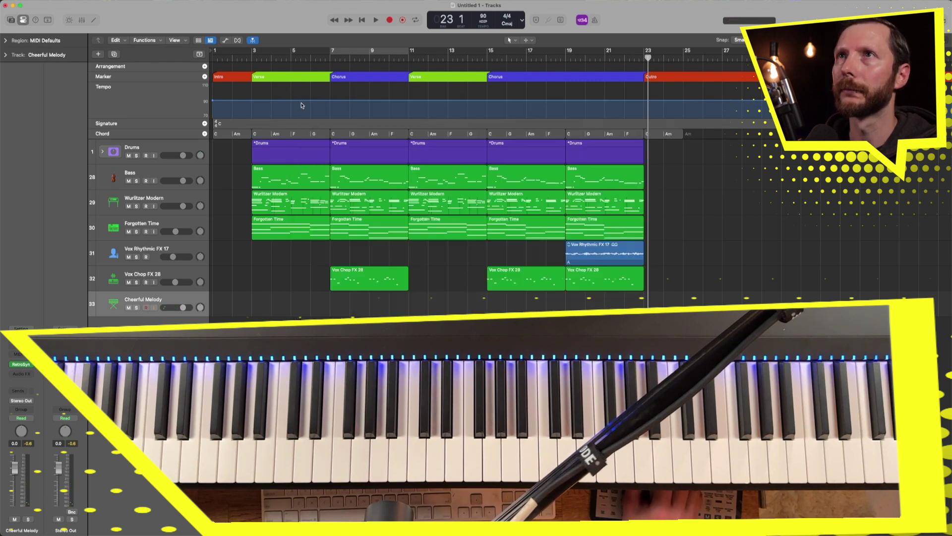
- Cycle the first Chorus from bar 7 to 11, rehearse along with it, and record a melody on the Cheerful Melody track
{"action": "left_click", "coordinate": [369, 52]}
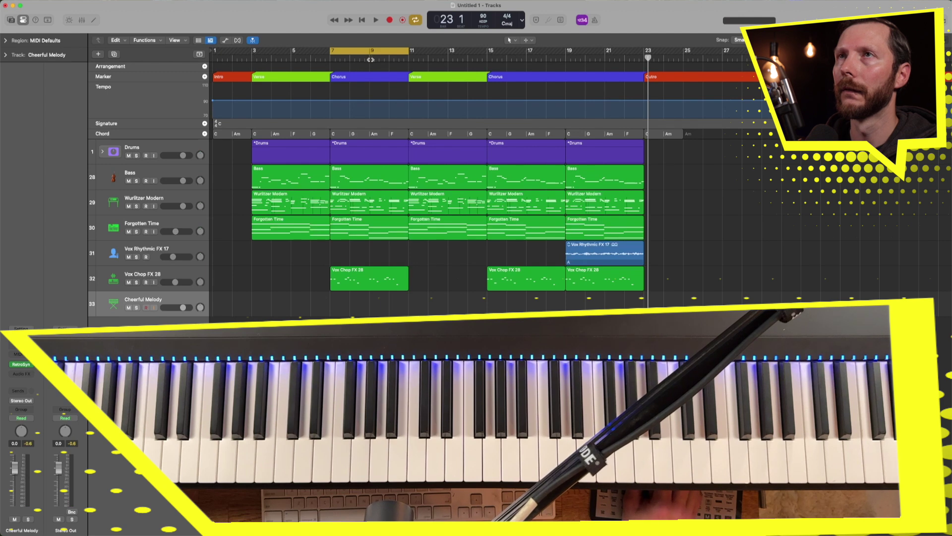
{"action": "key", "text": "space"}
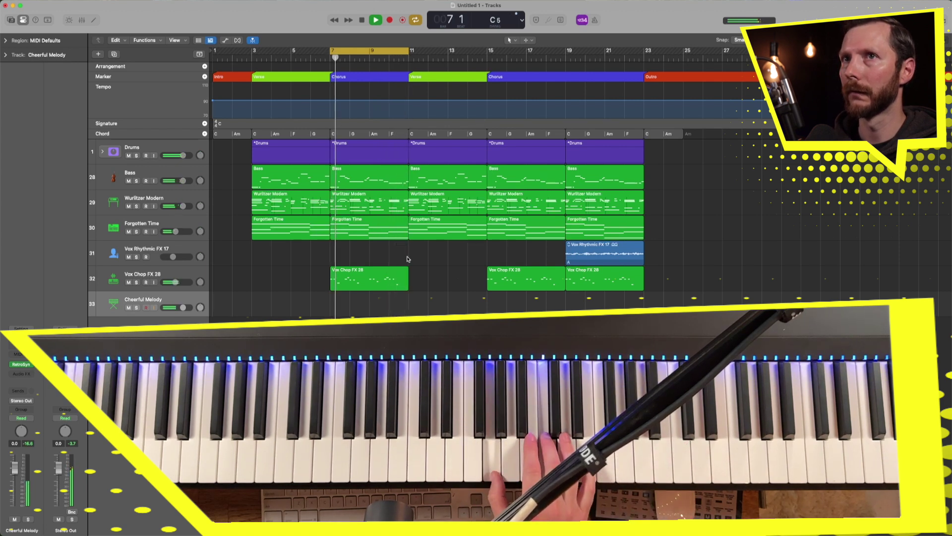
{"action": "key", "text": "space"}
{"action": "key", "text": "r"}
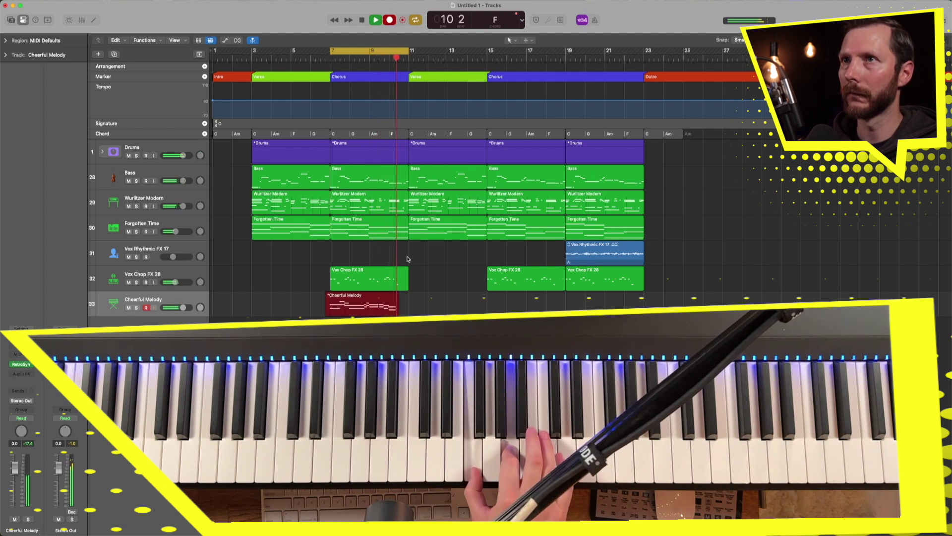
{"action": "key", "text": "space"}
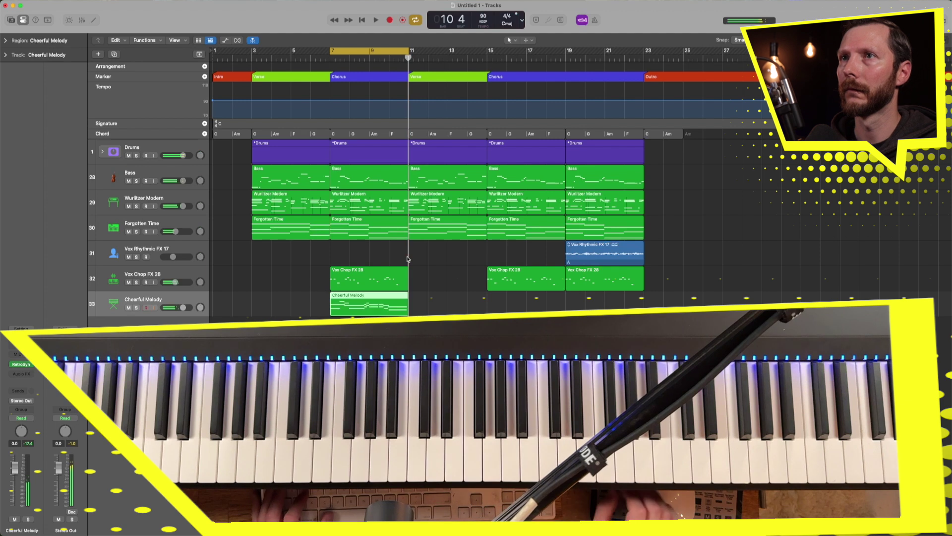
- Open the recorded region in the Piano Roll, and record a Cheerful Melody part across the second Chorus from bar 15 to 23
{"action": "double_click", "coordinate": [385, 299]}
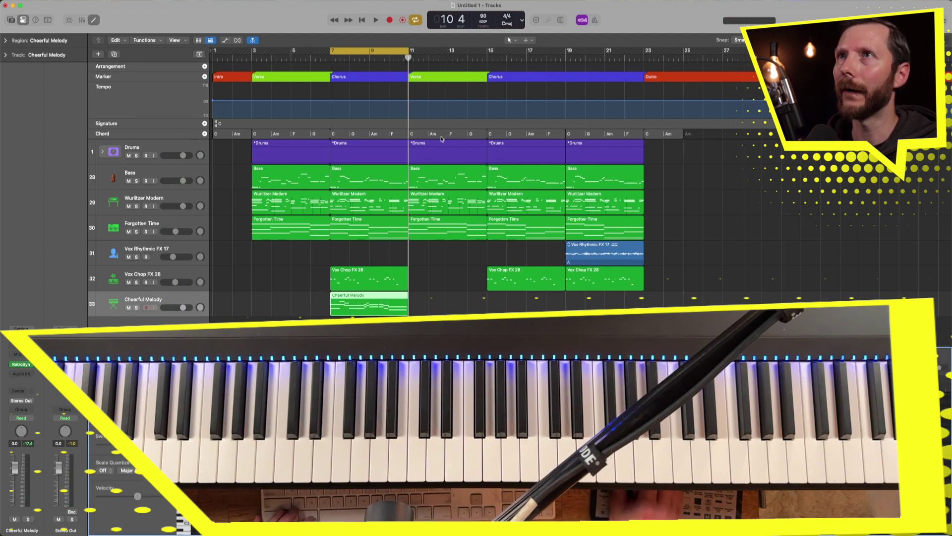
{"action": "left_click_drag", "start_coordinate": [376, 49], "coordinate": [663, 53]}
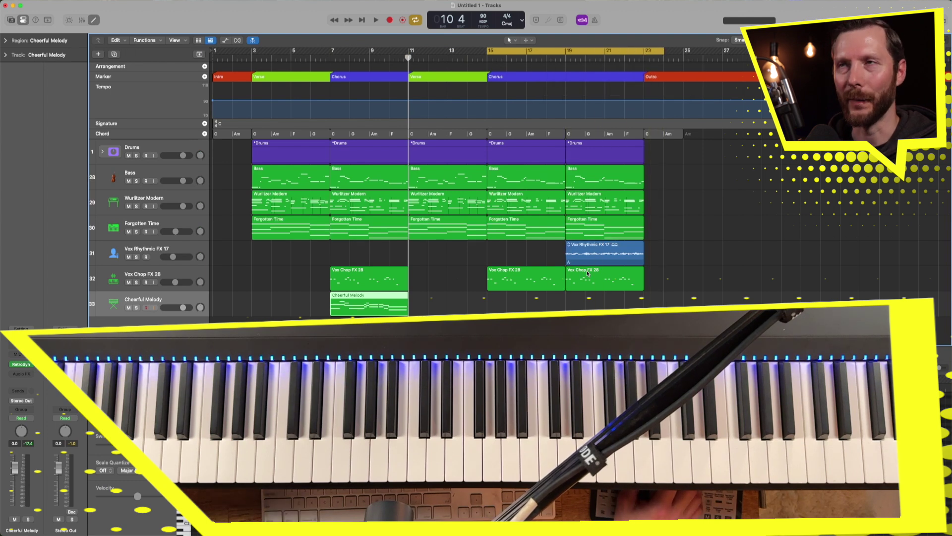
{"action": "key", "text": "r"}
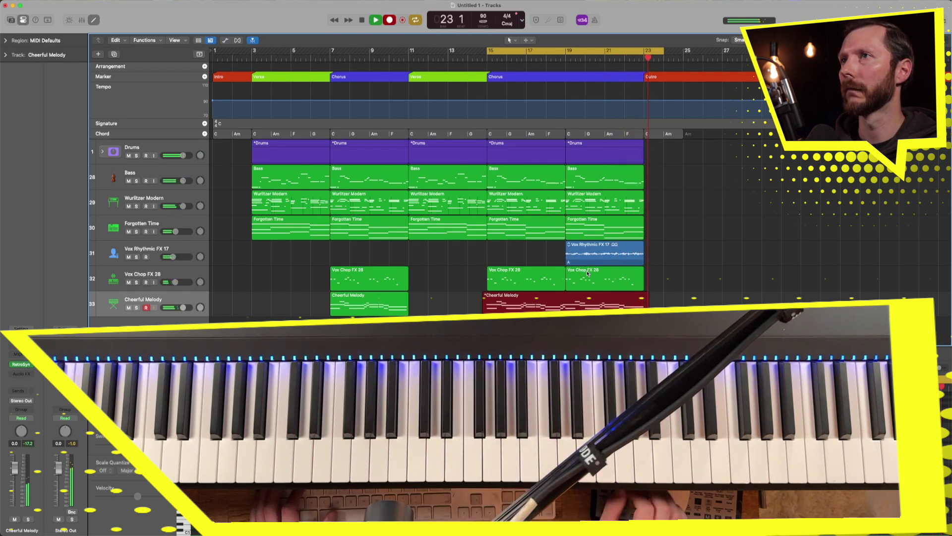
{"action": "key", "text": "space"}
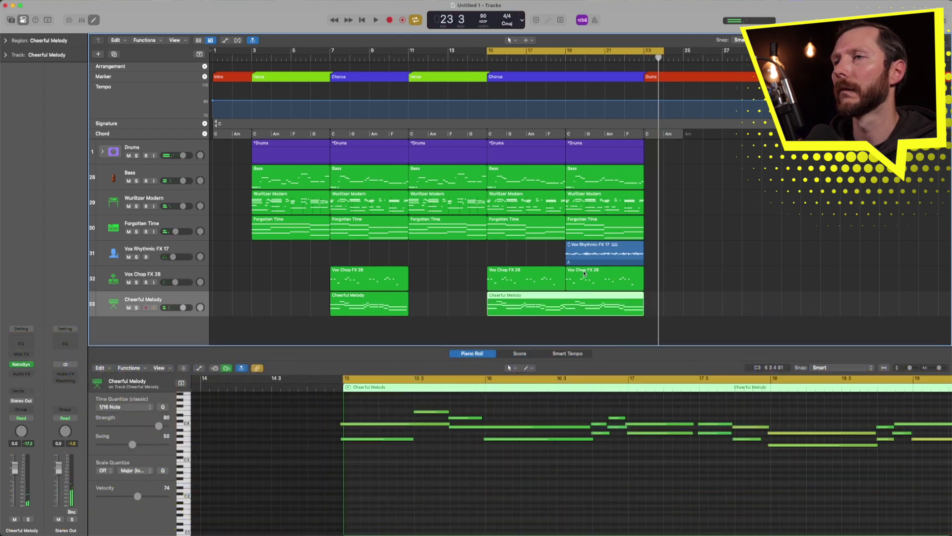
- Quantize all the second Chorus's Cheerful Melody notes to 1/16 at strength 70, and show the first Chorus's region for editing
{"action": "scroll", "coordinate": [574, 408], "scroll_direction": "right", "scroll_amount": 5}
{"action": "left_click", "coordinate": [524, 407]}
{"action": "key", "text": "super+a"}
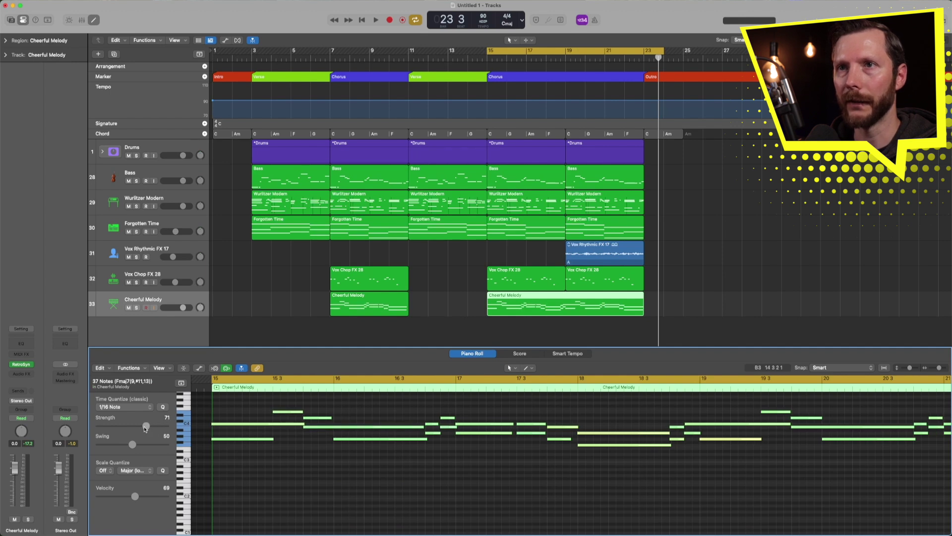
{"action": "left_click", "coordinate": [378, 308]}
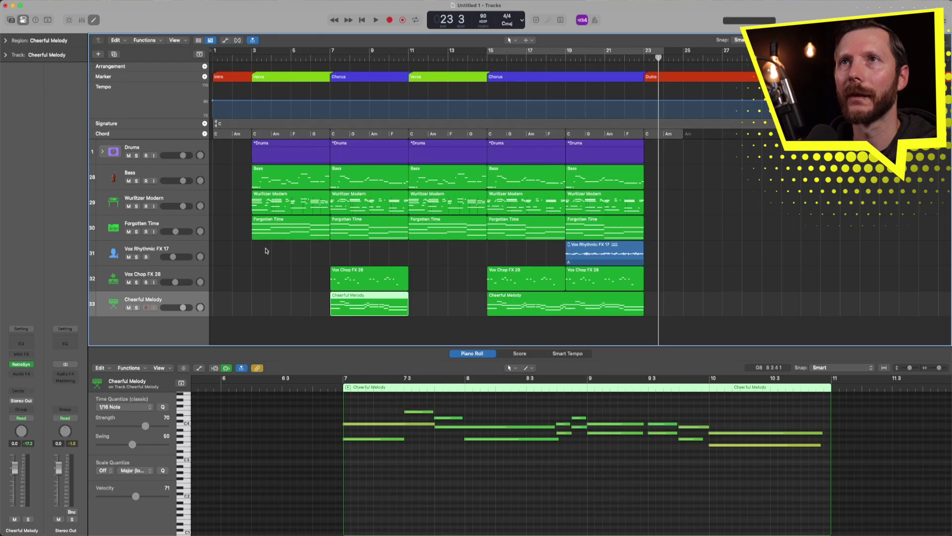
- Ungroup the Intro's chords and replace the C chord at bar 1 with Am
{"action": "left_click", "coordinate": [225, 137]}
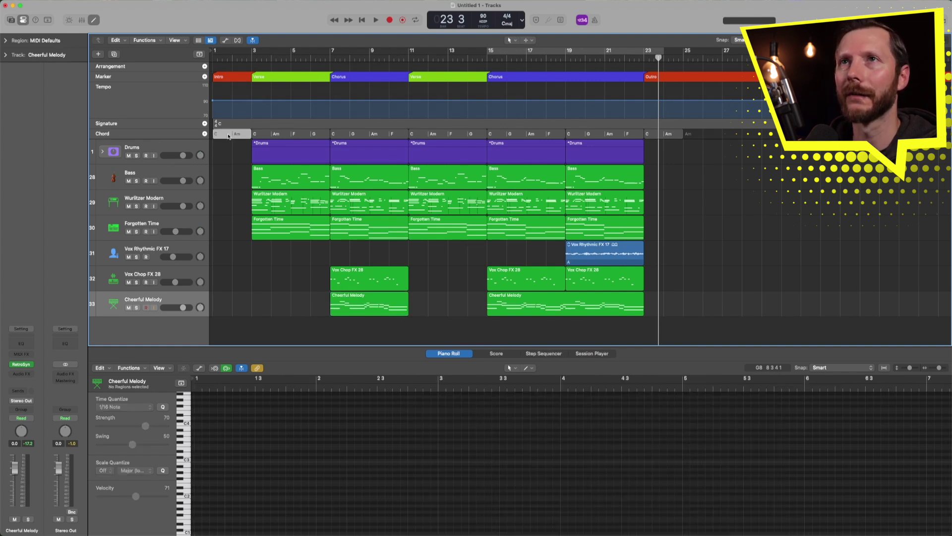
{"action": "right_click", "coordinate": [228, 136]}
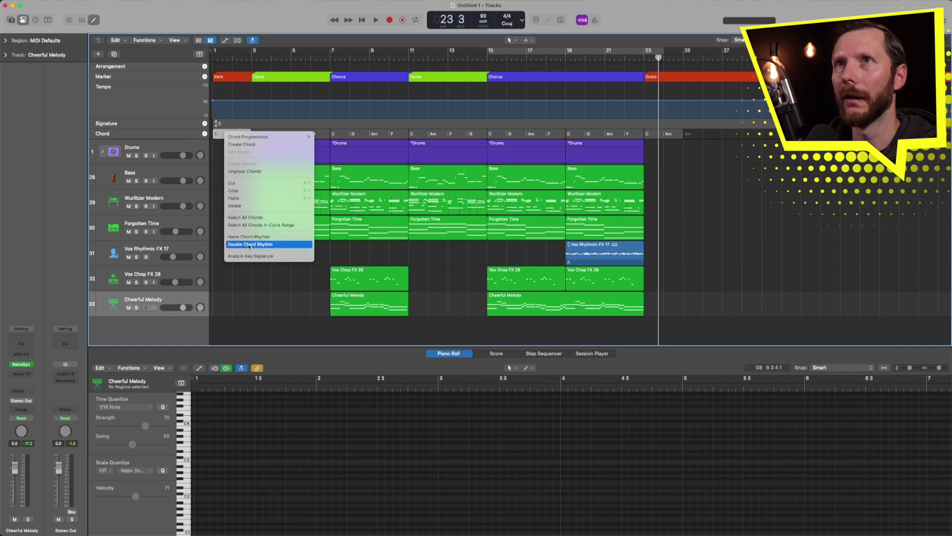
{"action": "left_click", "coordinate": [253, 171]}
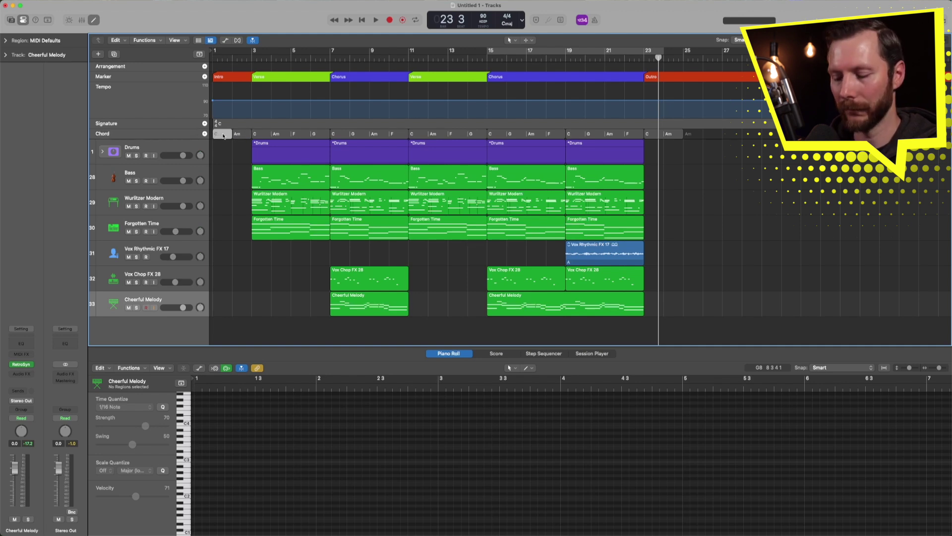
{"action": "left_click_drag", "start_coordinate": [231, 134], "coordinate": [214, 135]}
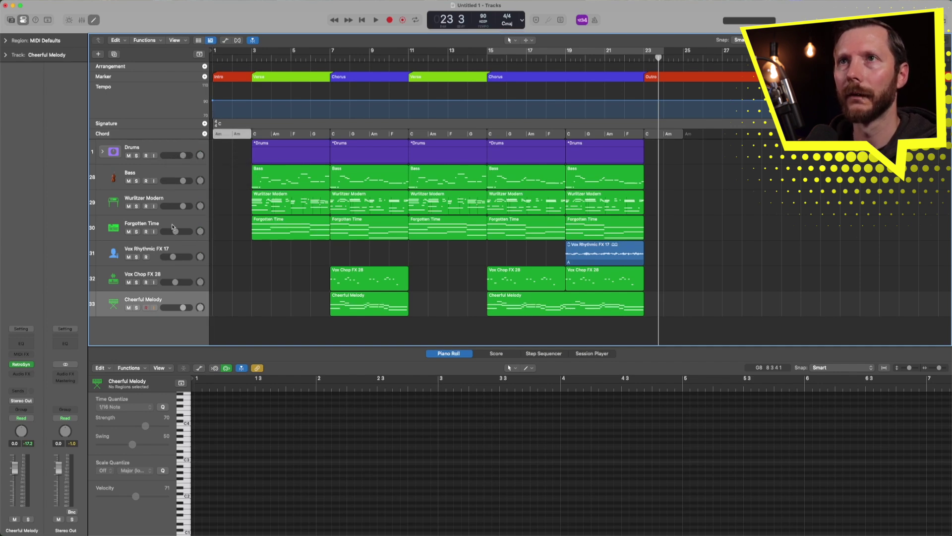
- Record a sustained Am chord over the Intro on the Forgotten Time track, starting at bar 1
{"action": "left_click", "coordinate": [207, 227]}
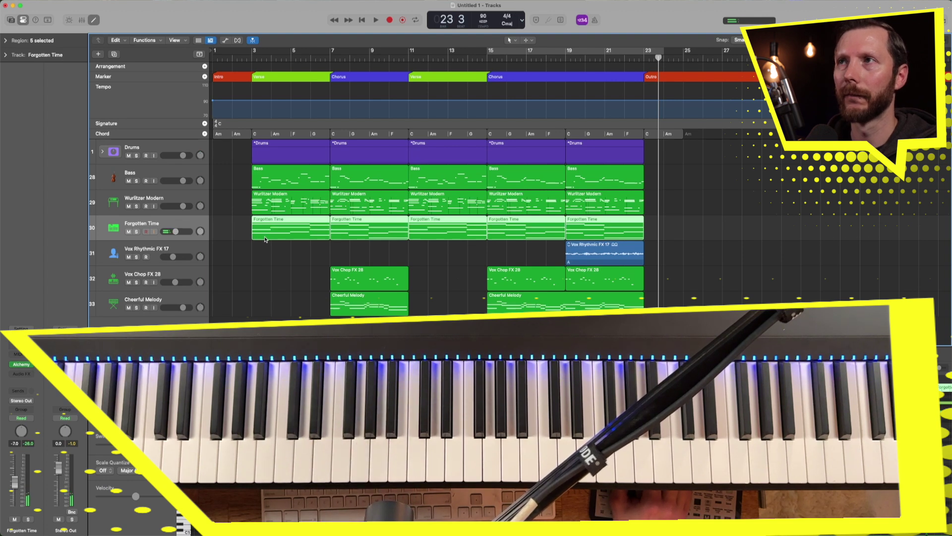
{"action": "key", "text": "Return"}
{"action": "key", "text": "r"}
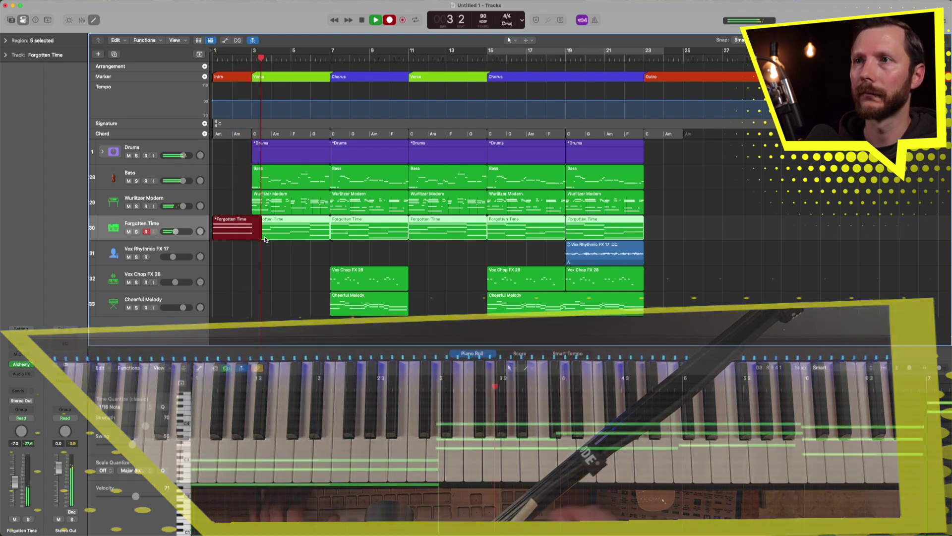
{"action": "key", "text": "space"}
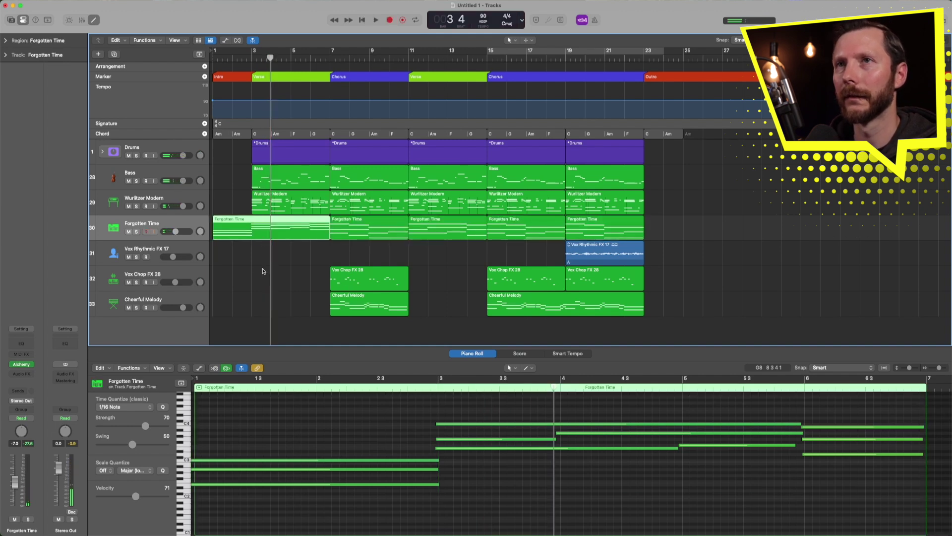
- Trim the starts of the three Am notes in the Forgotten Time Intro to bar 1, and deselect the region
{"action": "left_click", "coordinate": [217, 439]}
{"action": "scroll", "coordinate": [233, 508], "scroll_direction": "right", "scroll_amount": 2}
{"action": "scroll", "coordinate": [233, 508], "scroll_direction": "left", "scroll_amount": 2}
{"action": "scroll", "coordinate": [235, 507], "scroll_direction": "right", "scroll_amount": 1}
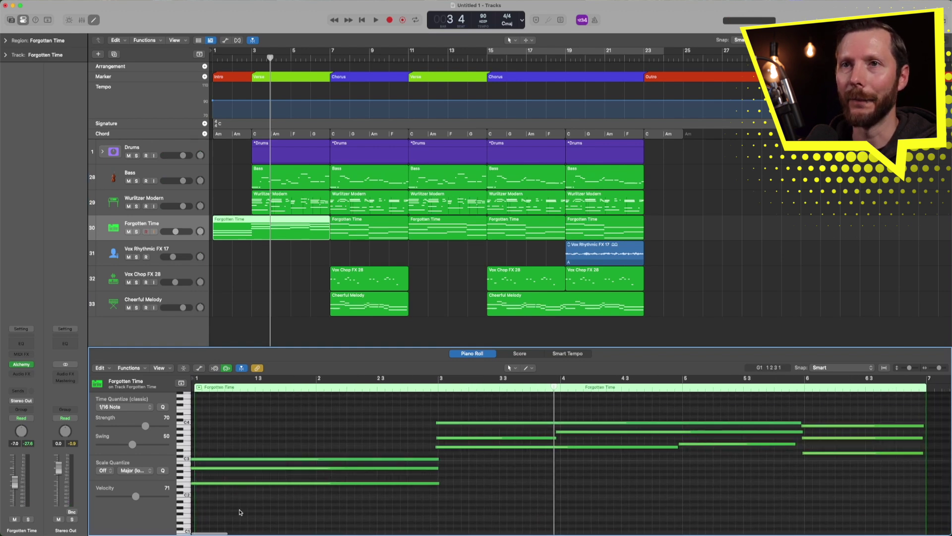
{"action": "key", "text": "Return"}
{"action": "key", "text": "space"}
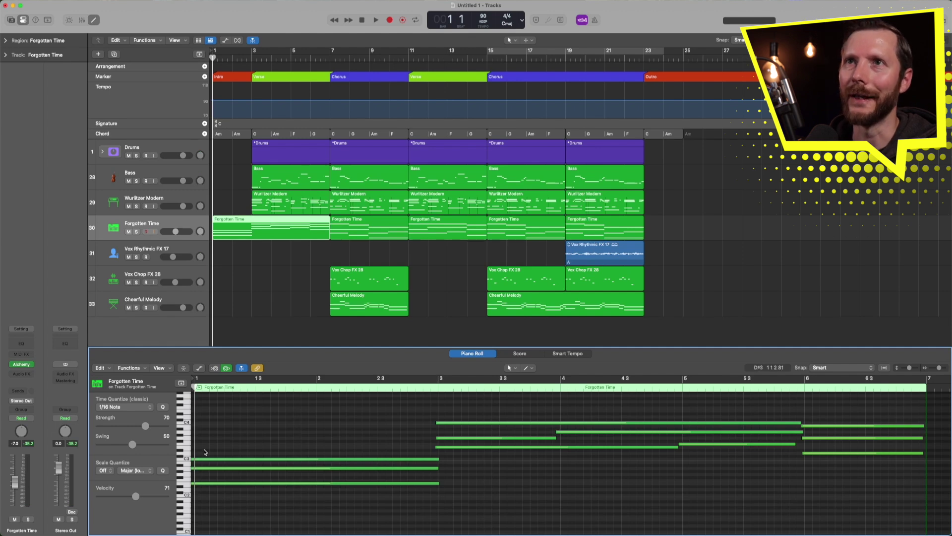
{"action": "left_click_drag", "start_coordinate": [241, 503], "coordinate": [223, 444]}
{"action": "left_click_drag", "start_coordinate": [212, 52], "coordinate": [195, 51]}
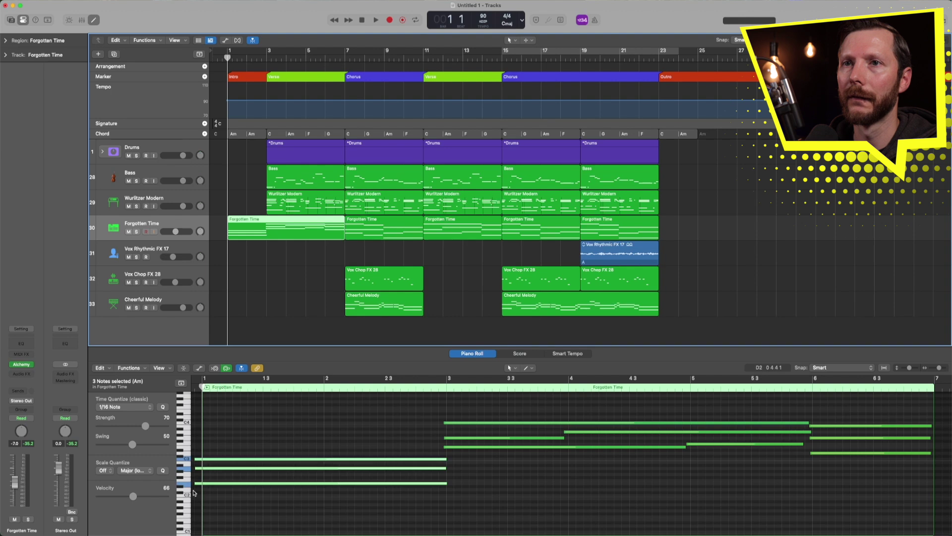
{"action": "left_click_drag", "start_coordinate": [198, 484], "coordinate": [204, 485]}
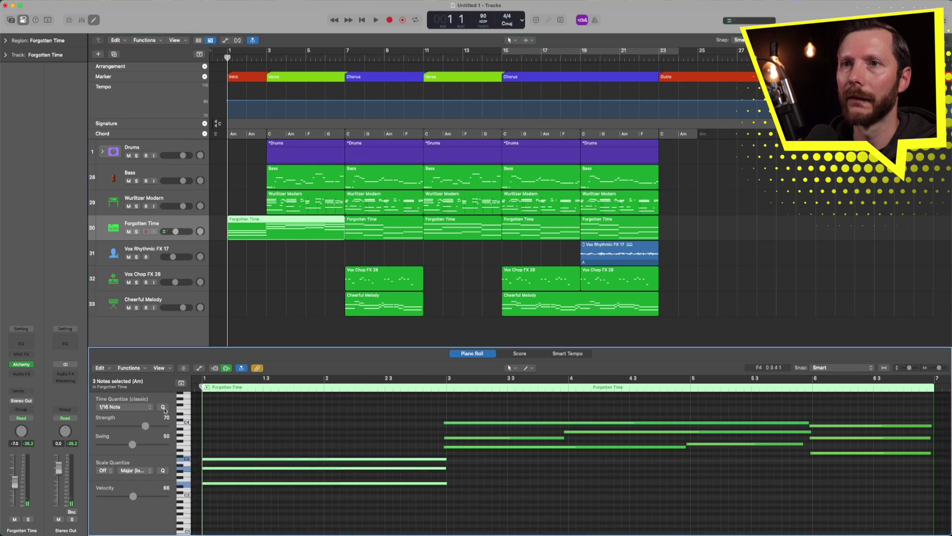
{"action": "left_click", "coordinate": [237, 161]}
{"action": "left_click_drag", "start_coordinate": [211, 50], "coordinate": [227, 52]}
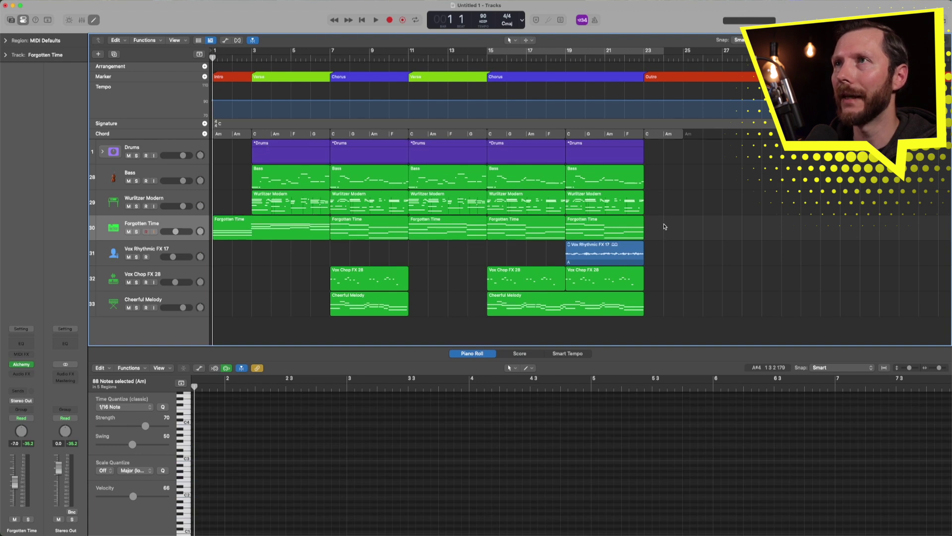
- Ungroup the Outro's chords and remove the Am chord at bar 24
{"action": "left_click", "coordinate": [660, 136]}
{"action": "right_click", "coordinate": [660, 136]}
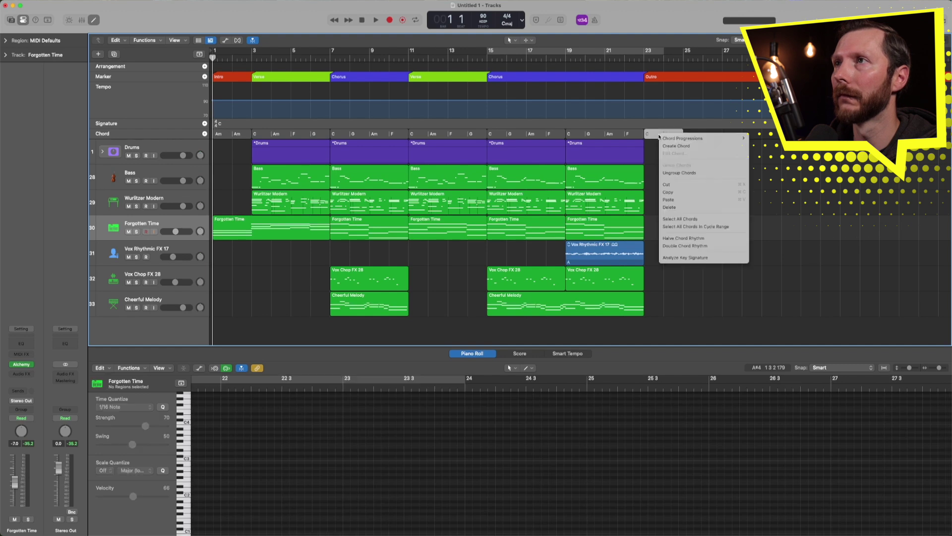
{"action": "left_click", "coordinate": [673, 173]}
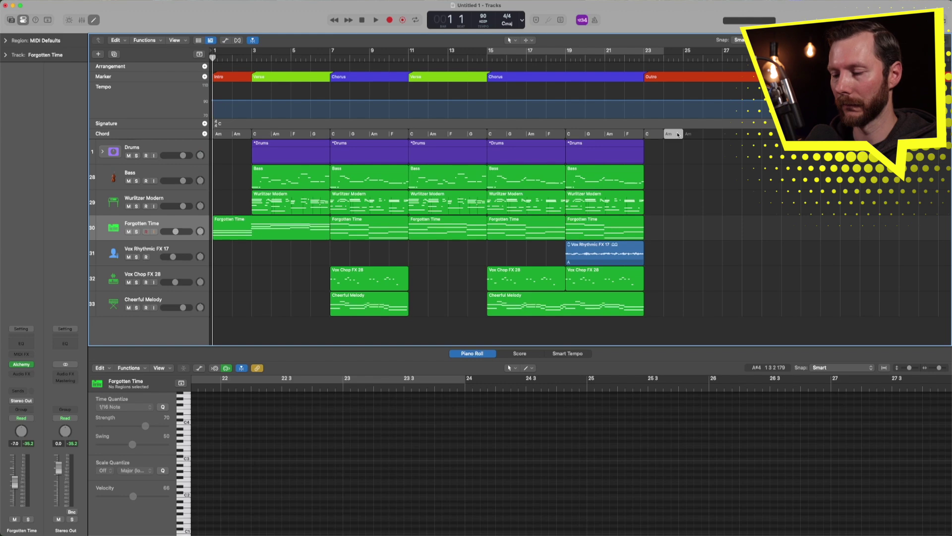
- Record a sustained C chord on the Forgotten Time track over the Outro, starting at bar 23
{"action": "left_click", "coordinate": [646, 60]}
{"action": "key", "text": "r"}
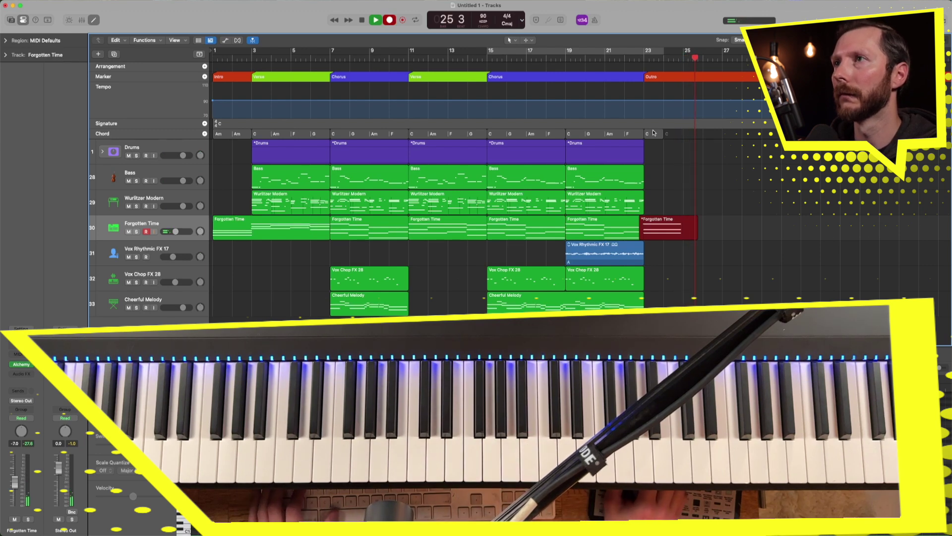
{"action": "key", "text": "space"}
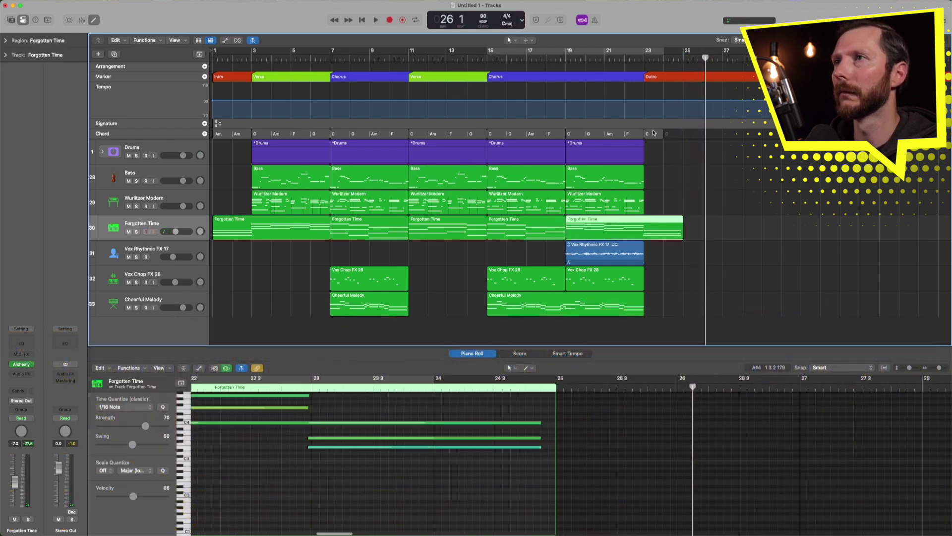
- Extend the Vox Rhythmic FX 17 region to bar 25 in the Outro and play the transition out of the last Chorus
{"action": "left_click_drag", "start_coordinate": [641, 256], "coordinate": [679, 260]}
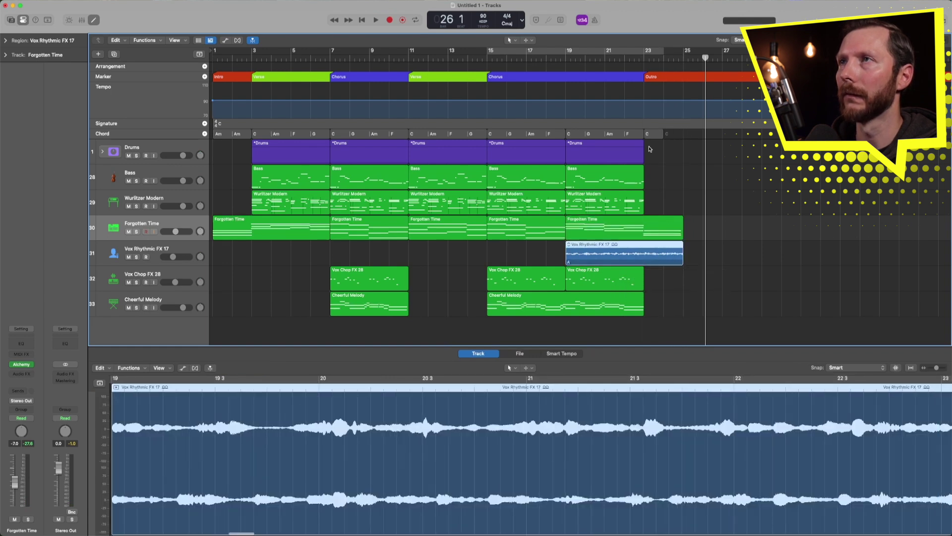
{"action": "left_click", "coordinate": [632, 59]}
{"action": "key", "text": "space"}
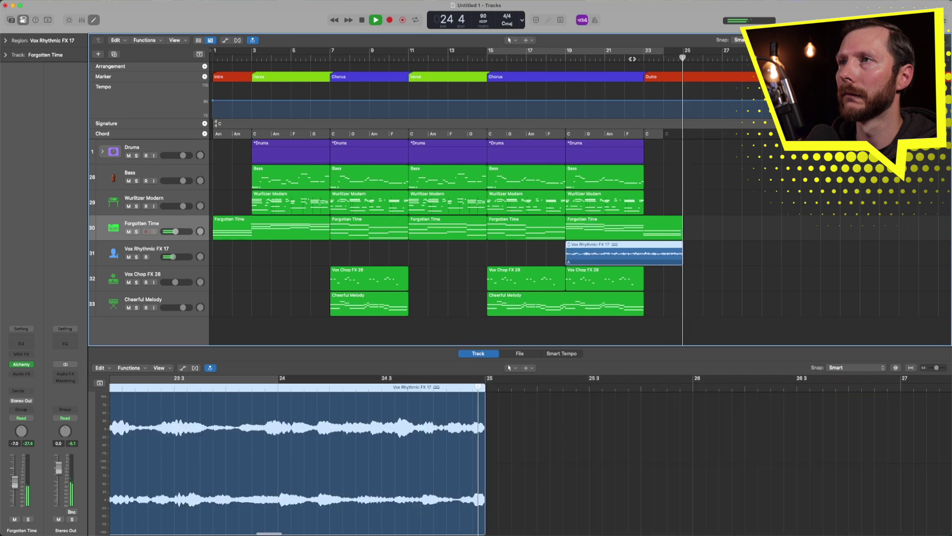
{"action": "key", "text": "space"}
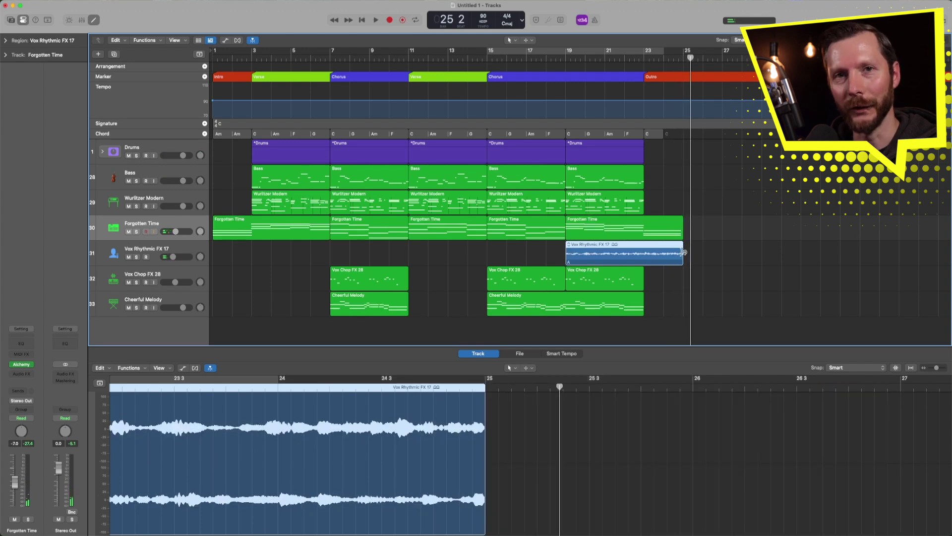
- Add a curved fade-out with the Fade tool to the Vox Rhythmic FX 17 region, spanning its Outro portion
{"action": "left_click", "coordinate": [531, 40]}
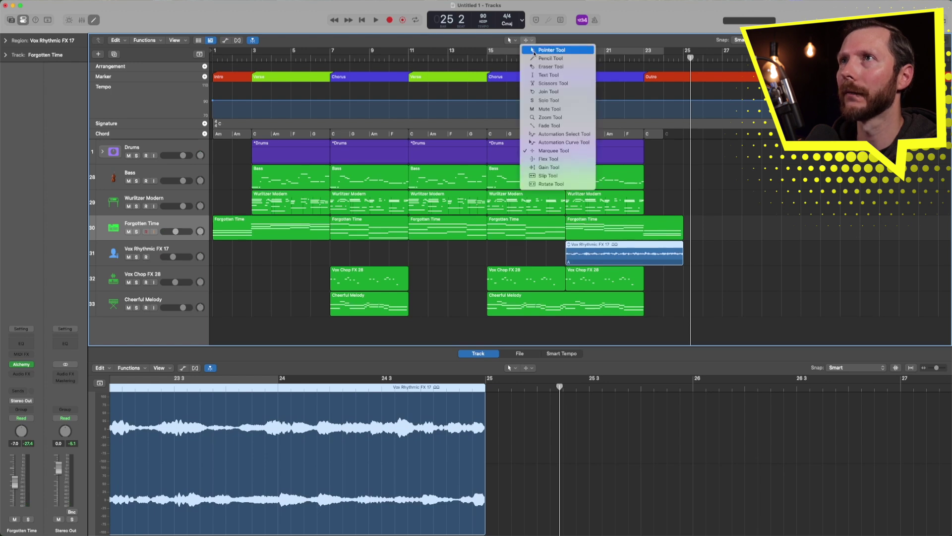
{"action": "left_click", "coordinate": [551, 126]}
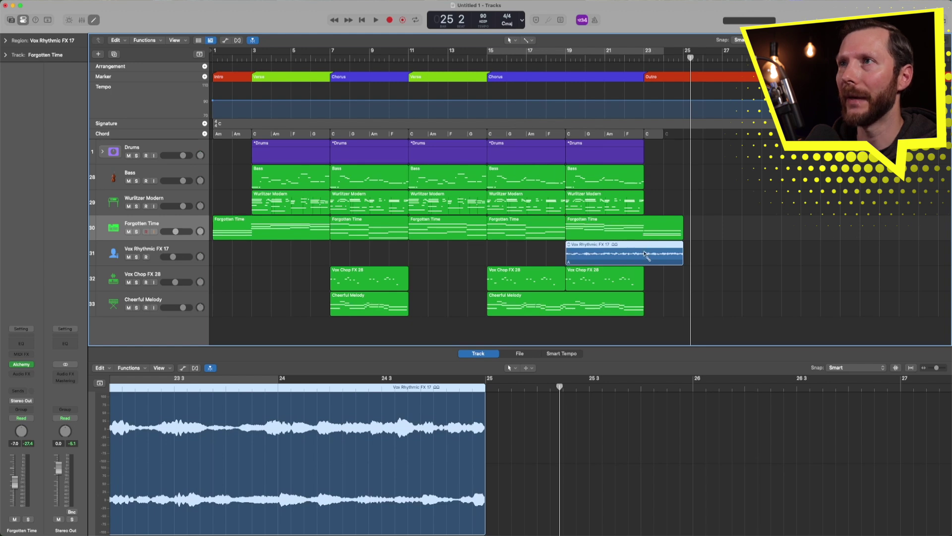
{"action": "left_click_drag", "start_coordinate": [690, 254], "coordinate": [690, 254]}
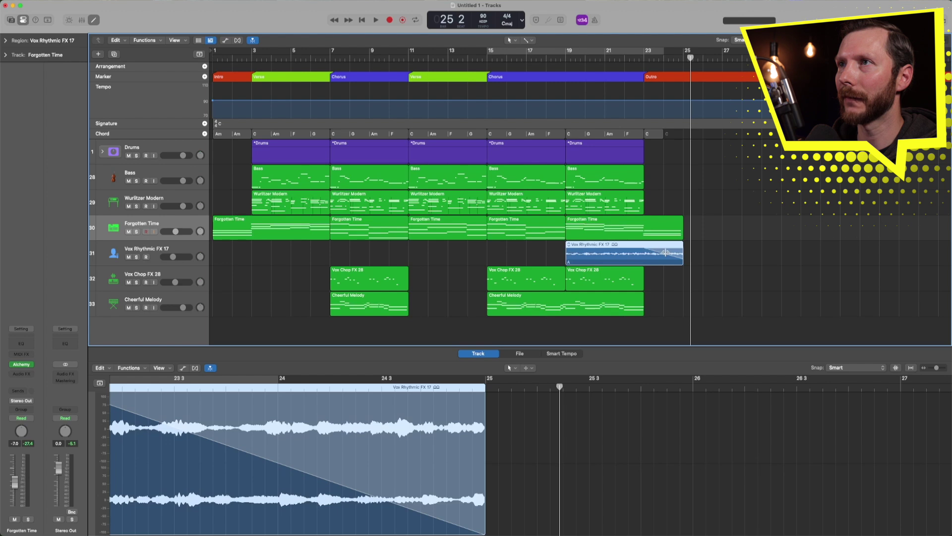
{"action": "left_click_drag", "start_coordinate": [665, 253], "coordinate": [664, 253]}
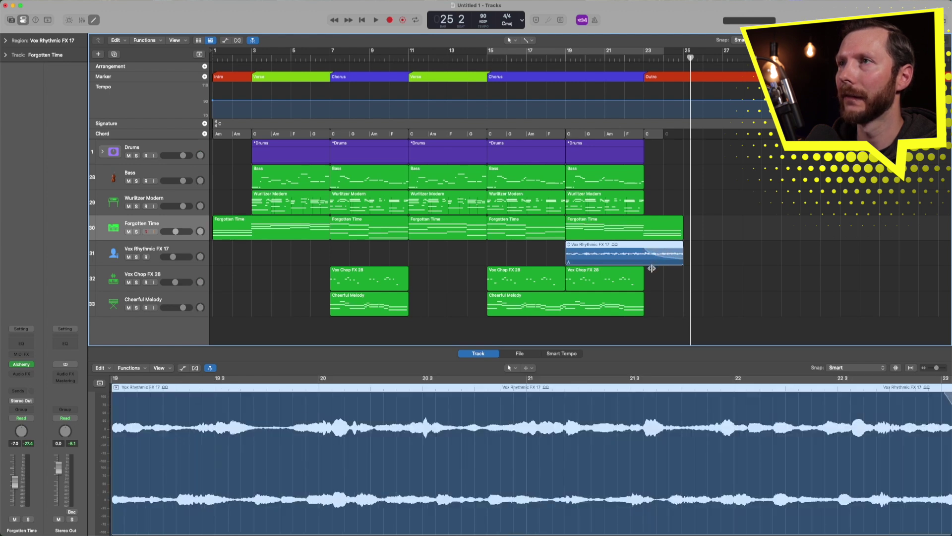
- Trim the end of the Vox Rhythmic FX 17 region to about halfway through bar 24, play the ending, and deselect the region
{"action": "left_click_drag", "start_coordinate": [682, 263], "coordinate": [647, 248]}
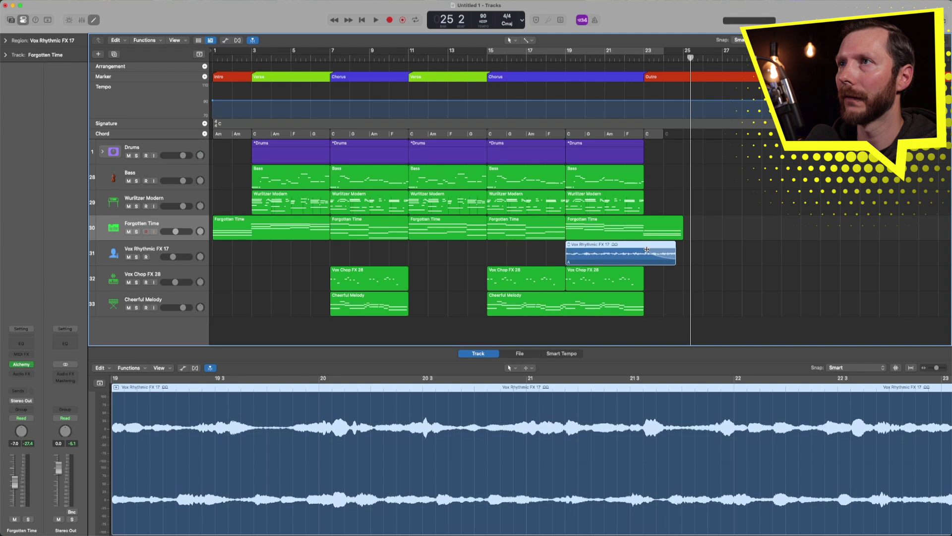
{"action": "left_click", "coordinate": [628, 59]}
{"action": "key", "text": "space"}
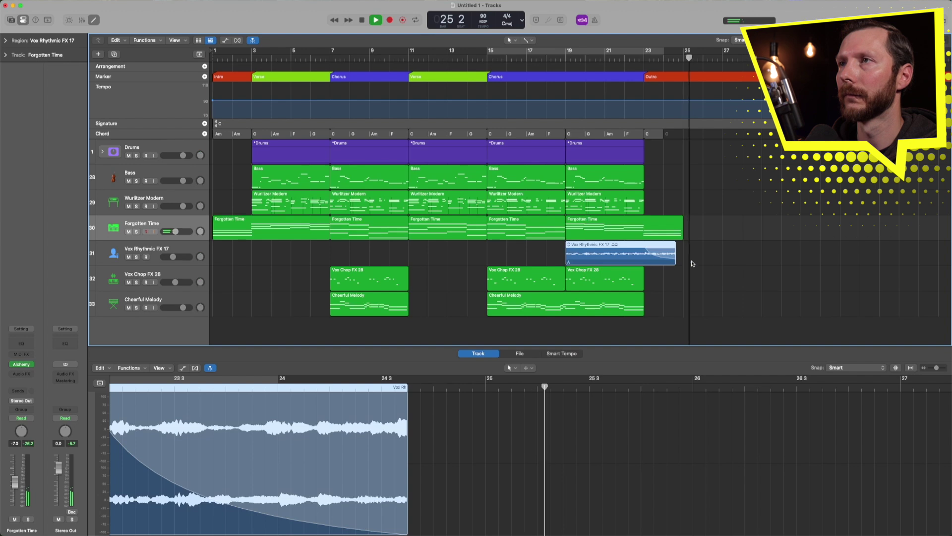
{"action": "key", "text": "space"}
{"action": "left_click", "coordinate": [673, 286]}
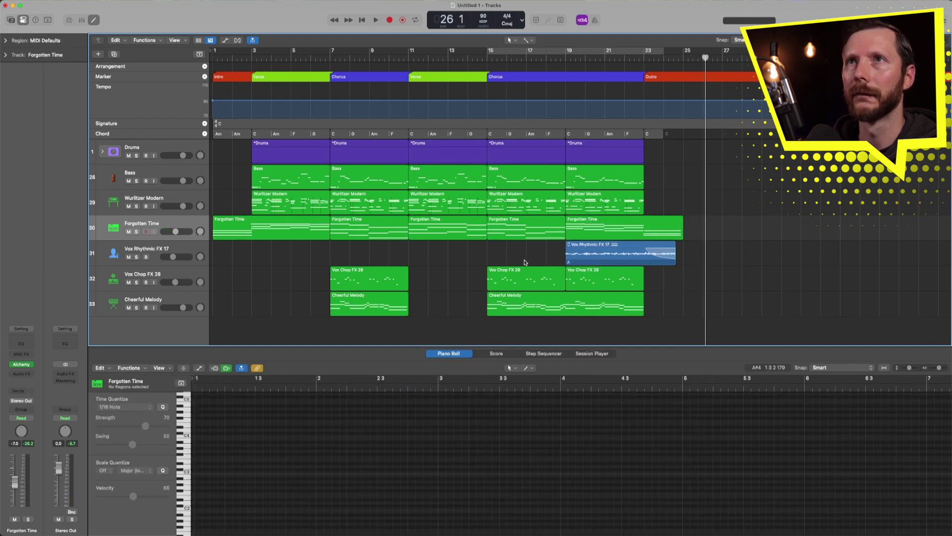
- Play the song from the beginning to check how the Intro leads into the Verse
{"action": "key", "text": "Return"}
{"action": "key", "text": "space"}
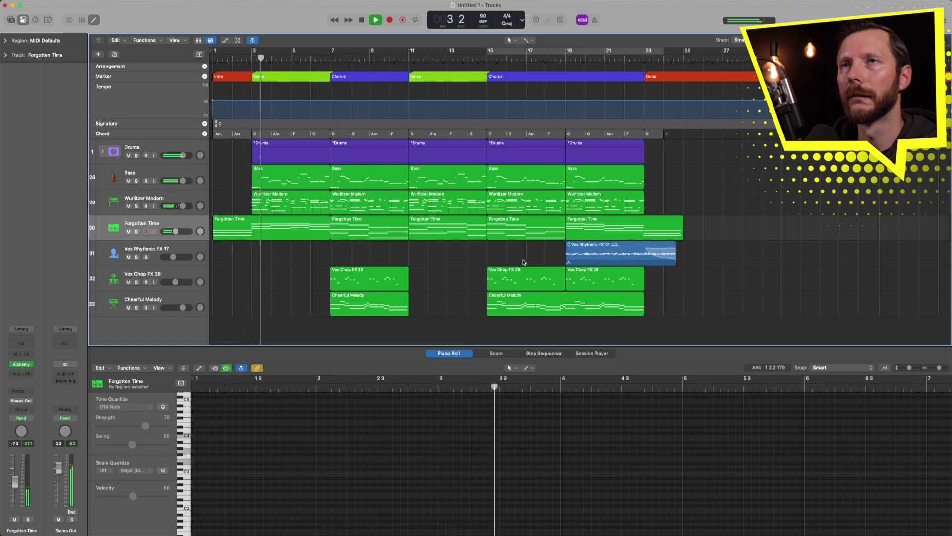
{"action": "key", "text": "space"}
- Record a four-note bass lead-in on the Bass track in bar 2 of the Intro, starting the take from bar 1
{"action": "left_click", "coordinate": [139, 172]}
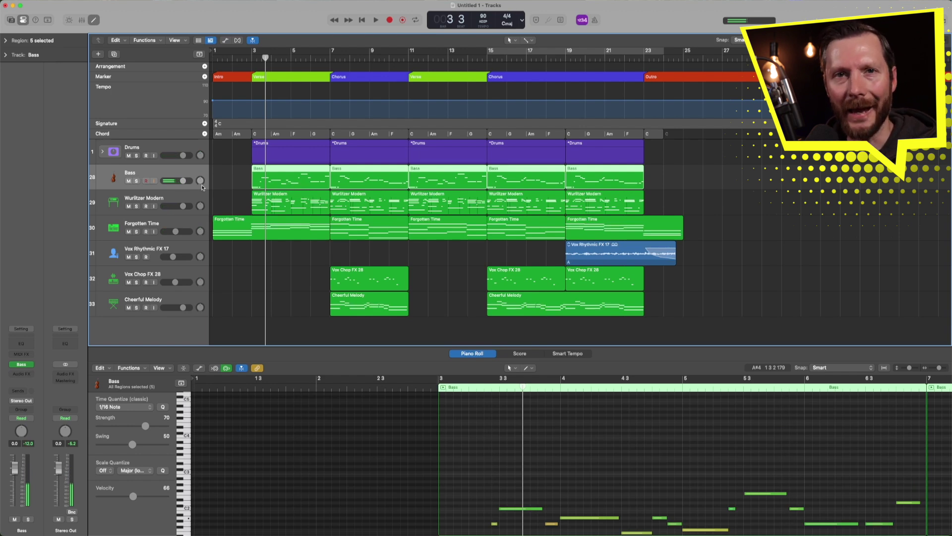
{"action": "left_click", "coordinate": [234, 60]}
{"action": "left_click", "coordinate": [214, 59]}
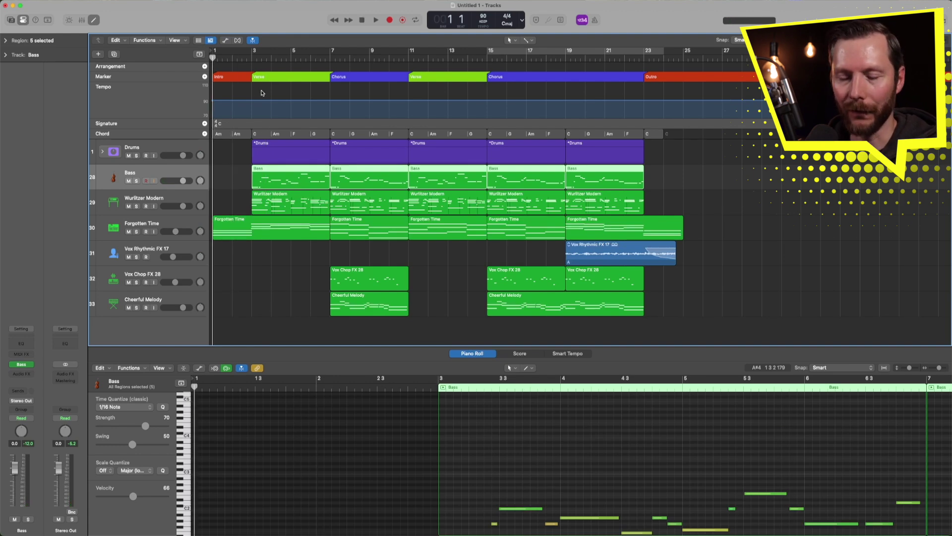
{"action": "key", "text": "r"}
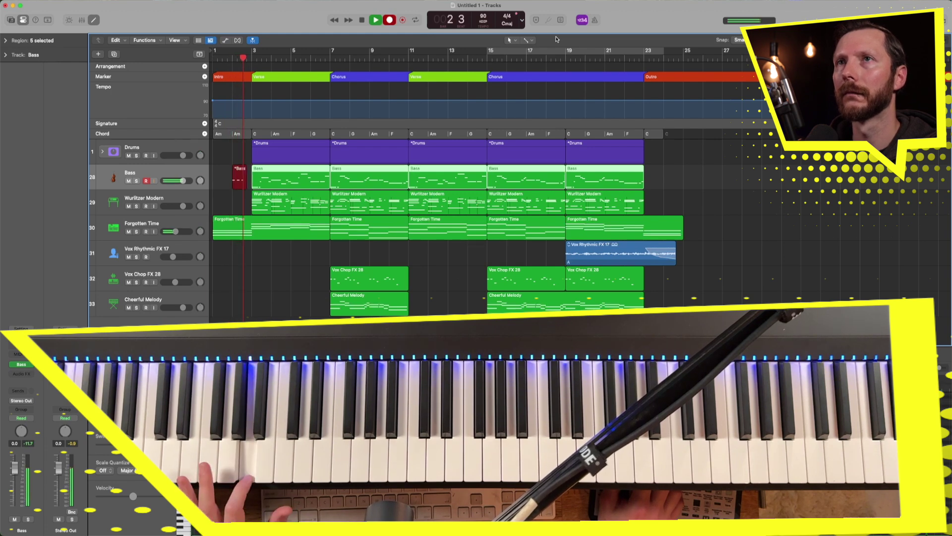
{"action": "key", "text": "space"}
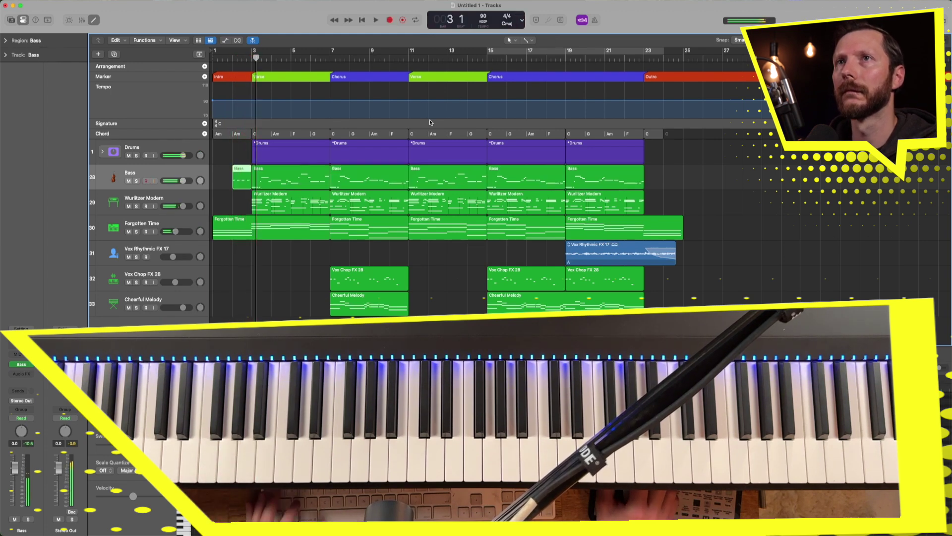
- Quantize the four bass notes in bar 2 to 1/16 notes and play the Intro into the Verse
{"action": "key", "text": "p"}
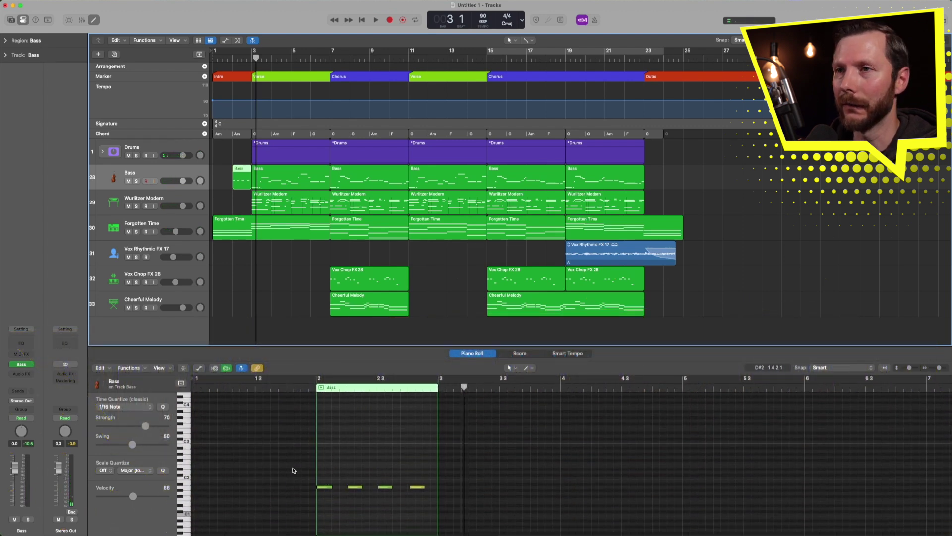
{"action": "left_click_drag", "start_coordinate": [290, 462], "coordinate": [443, 509]}
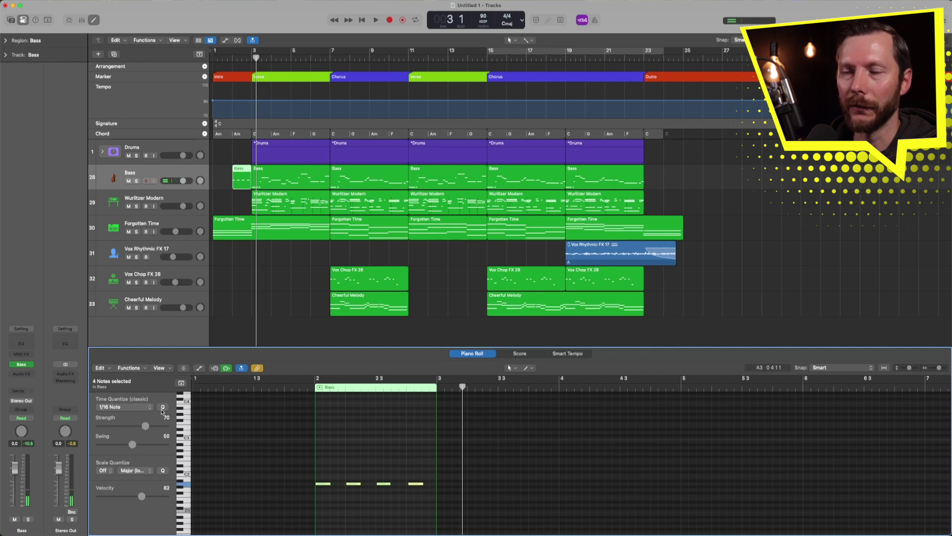
{"action": "left_click", "coordinate": [291, 389]}
{"action": "key", "text": "space"}
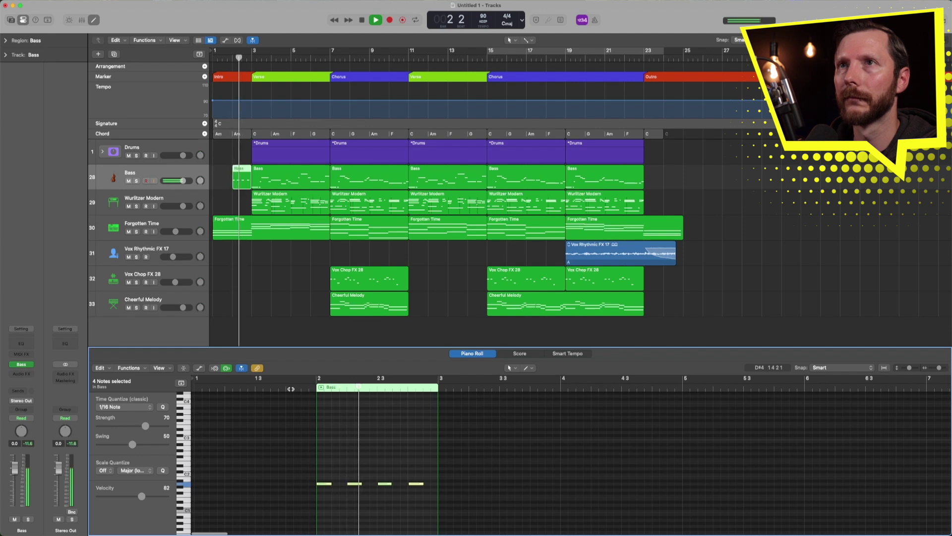
{"action": "key", "text": "Return"}
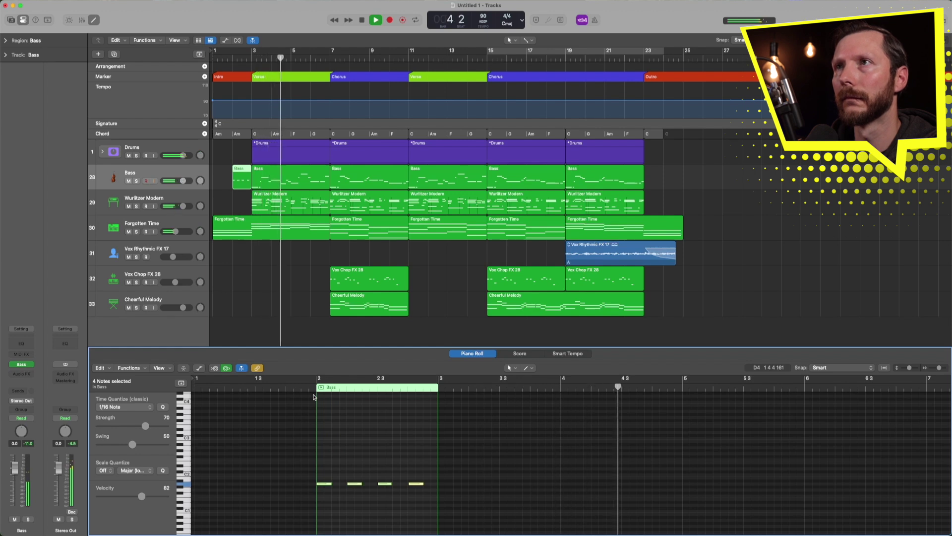
{"action": "key", "text": "space"}
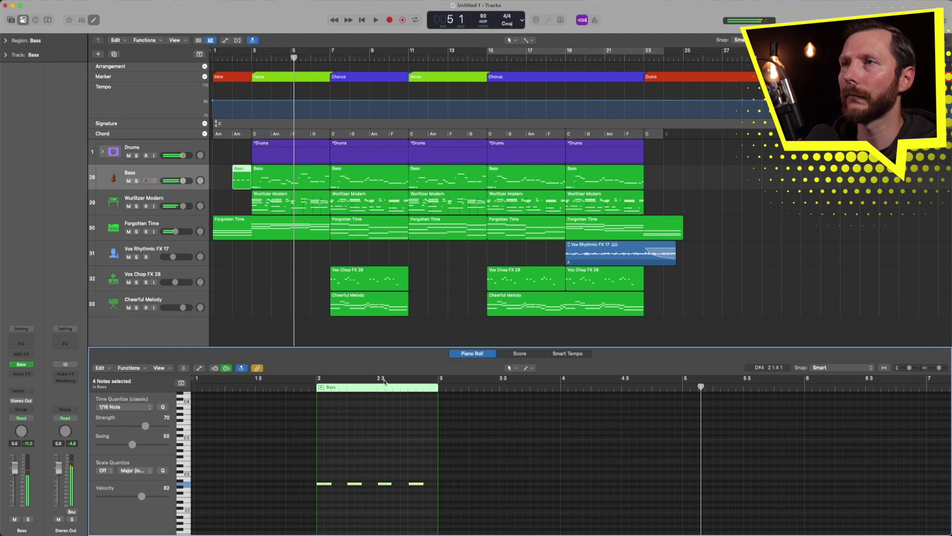
- Record a sustained bass note on the Bass track over the Outro, starting at bar 23
{"action": "left_click", "coordinate": [644, 66]}
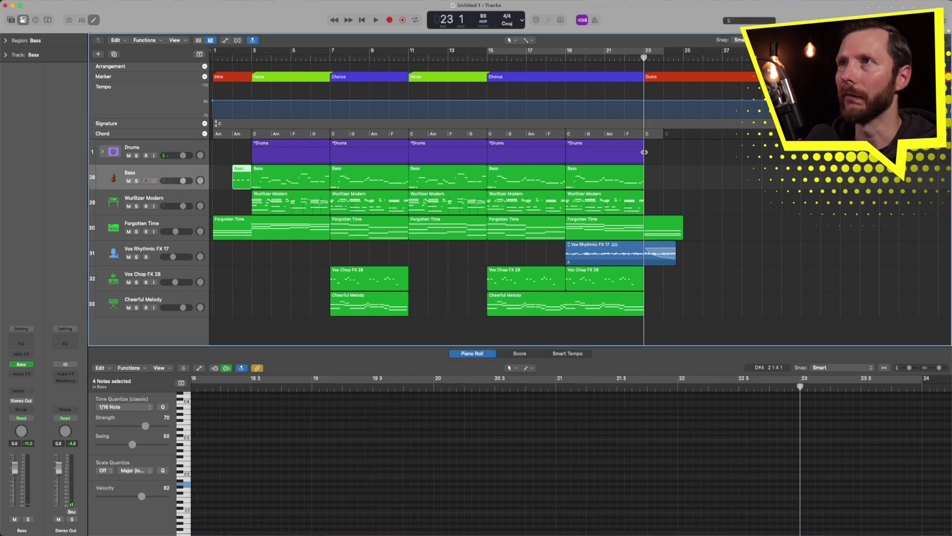
{"action": "key", "text": "r"}
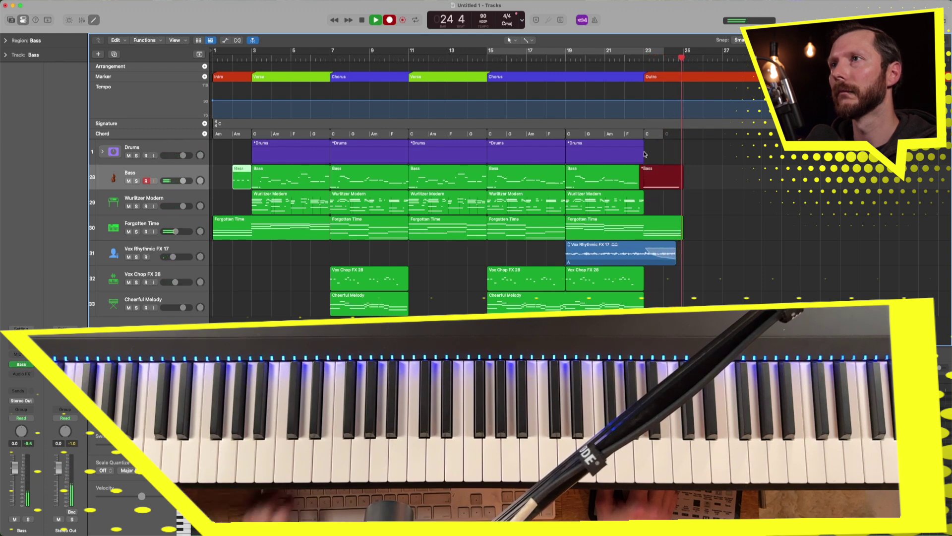
{"action": "key", "text": "space"}
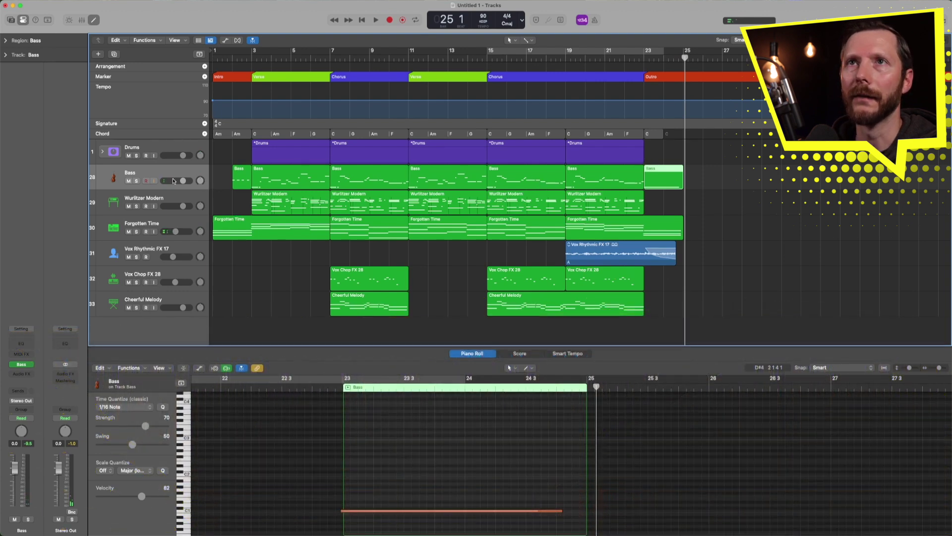
- Expand the Drums stack, add a Drummer region to the Smash track at bar 23, and shorten it to half a beat
{"action": "left_click", "coordinate": [102, 152]}
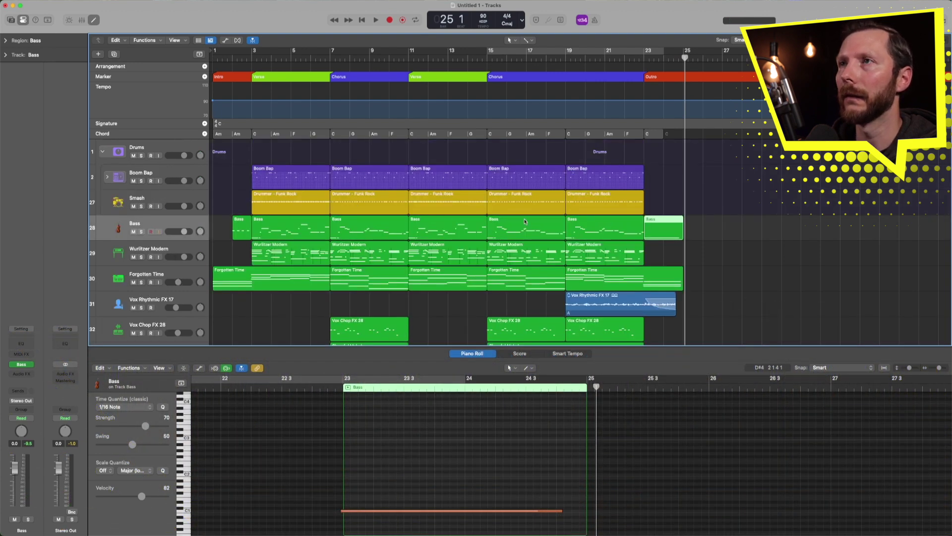
{"action": "left_click", "coordinate": [648, 203]}
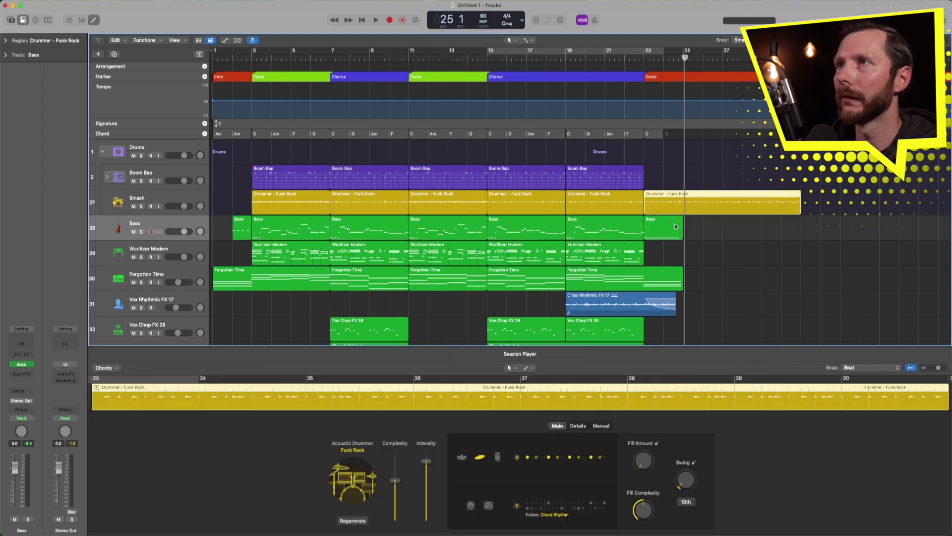
{"action": "left_click_drag", "start_coordinate": [799, 213], "coordinate": [642, 198]}
{"action": "key", "text": "z"}
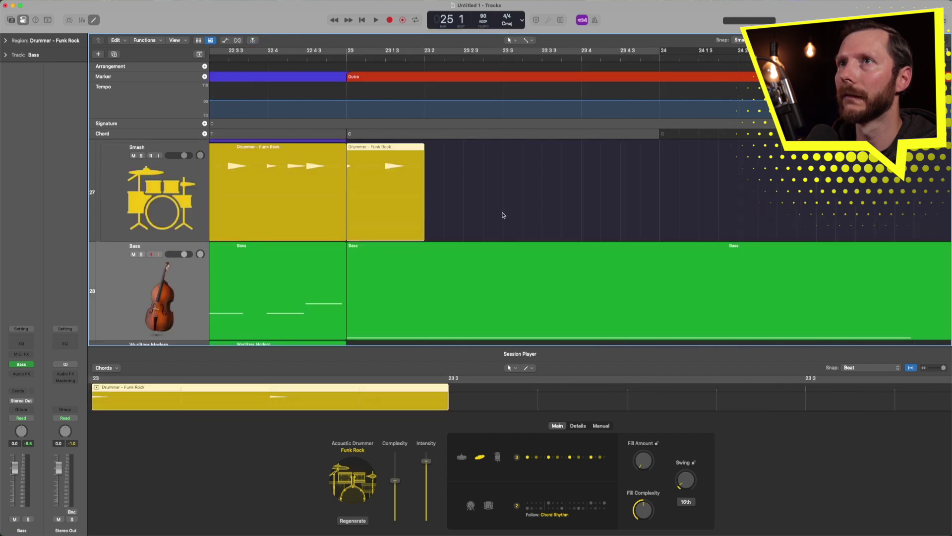
{"action": "left_click_drag", "start_coordinate": [421, 226], "coordinate": [385, 225]}
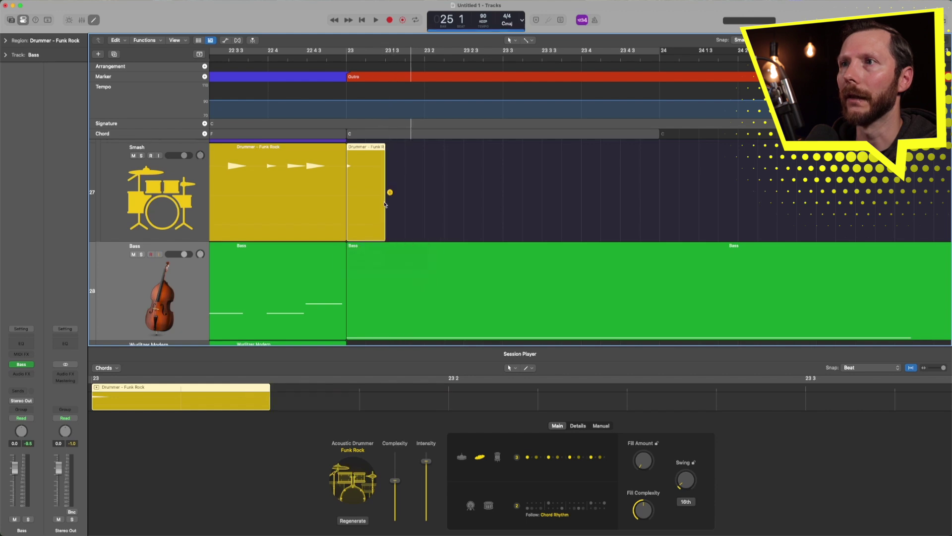
- Raise the Fill Amount of the short Outro drummer region and play the transition into the Outro
{"action": "left_click_drag", "start_coordinate": [642, 465], "coordinate": [642, 442]}
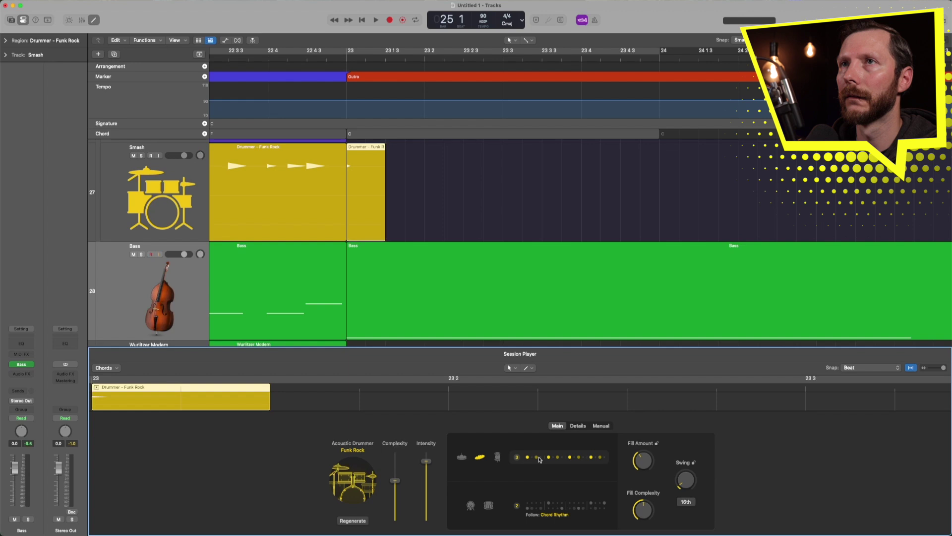
{"action": "scroll", "coordinate": [448, 343], "scroll_direction": "down", "scroll_amount": 2}
{"action": "double_click", "coordinate": [310, 59]}
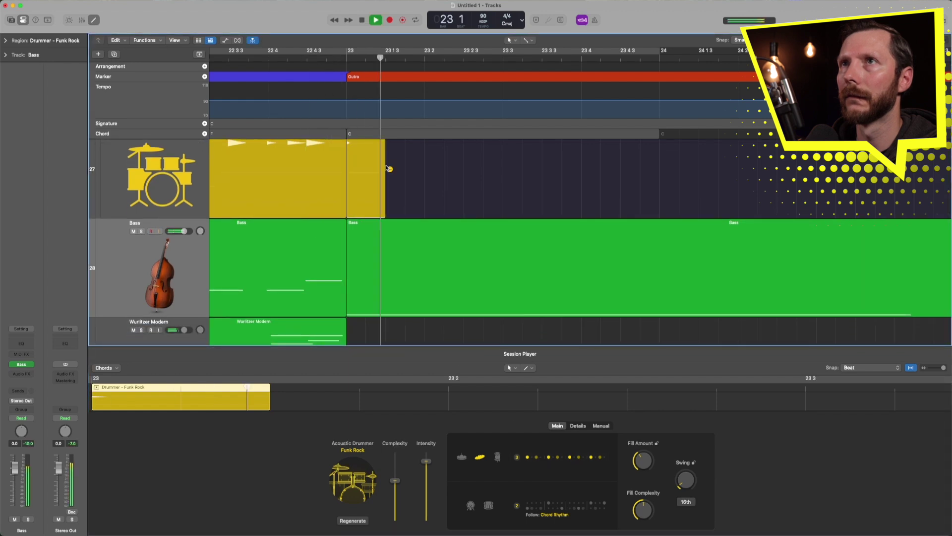
{"action": "scroll", "coordinate": [389, 166], "scroll_direction": "up", "scroll_amount": 3}
{"action": "key", "text": "space"}
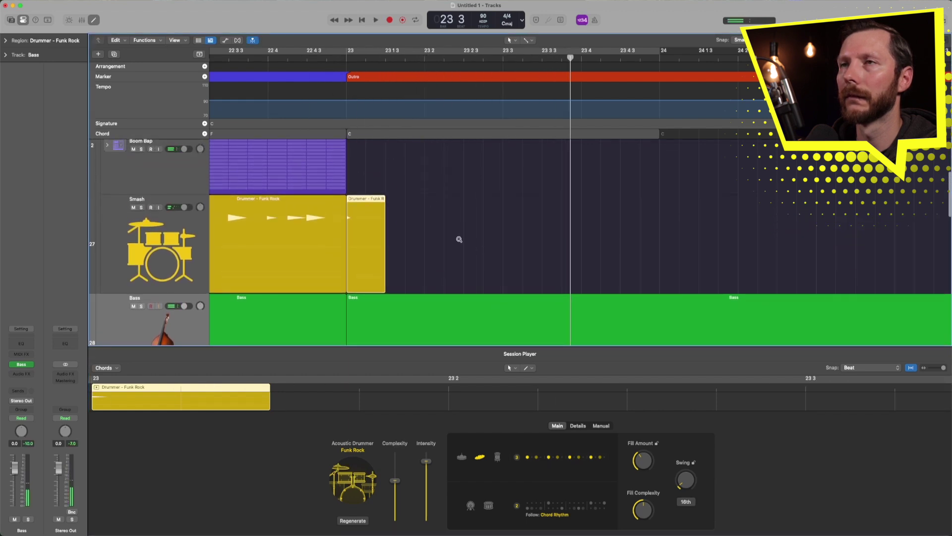
- Set the short Outro drummer region's cymbal pattern to variation 1, playing the transition into the Outro to compare
{"action": "left_click", "coordinate": [544, 459]}
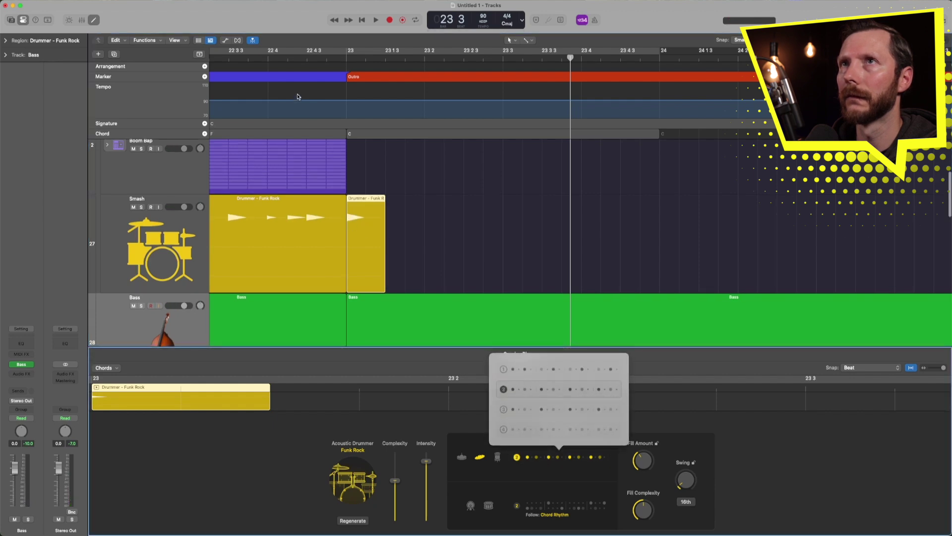
{"action": "double_click", "coordinate": [281, 59]}
{"action": "key", "text": "space"}
{"action": "left_click", "coordinate": [550, 457]}
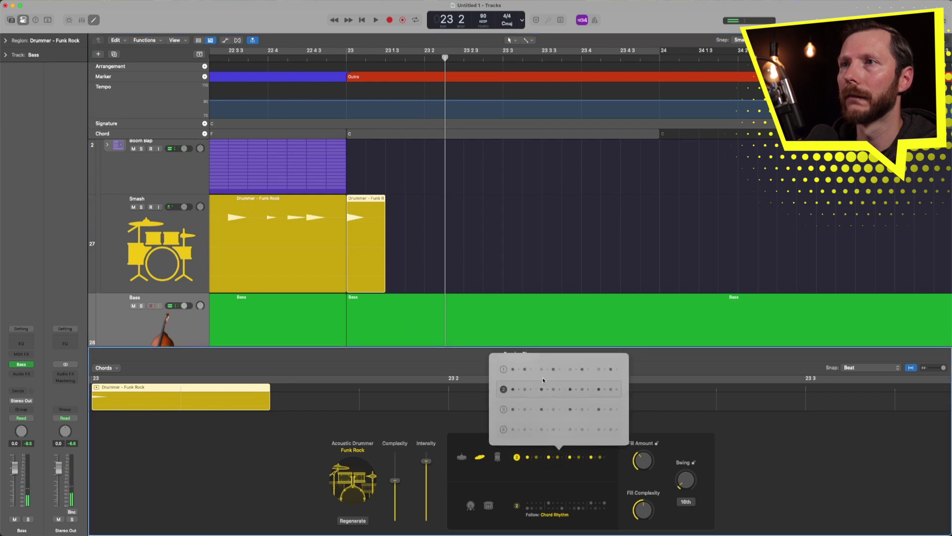
{"action": "scroll", "coordinate": [320, 157], "scroll_direction": "down", "scroll_amount": 2}
{"action": "double_click", "coordinate": [289, 60]}
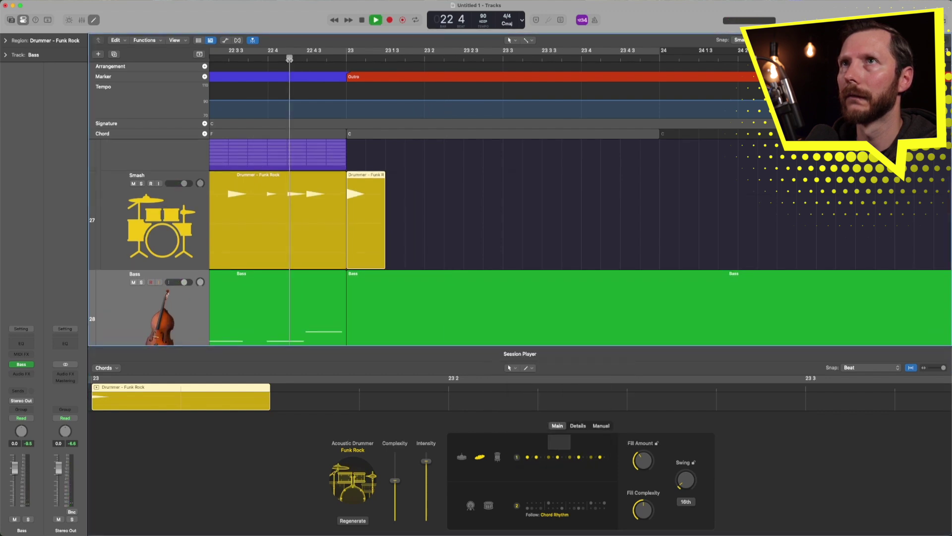
{"action": "key", "text": "z"}
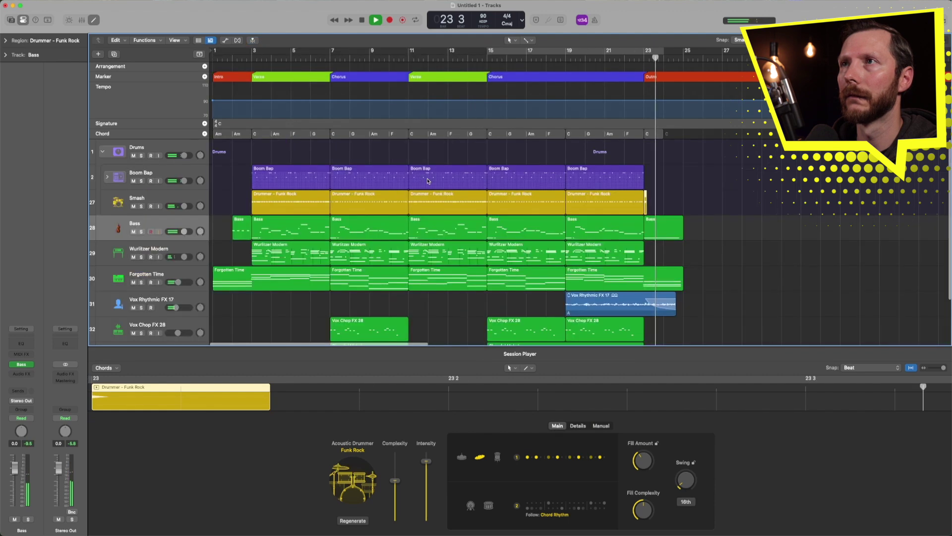
{"action": "left_click", "coordinate": [624, 59]}
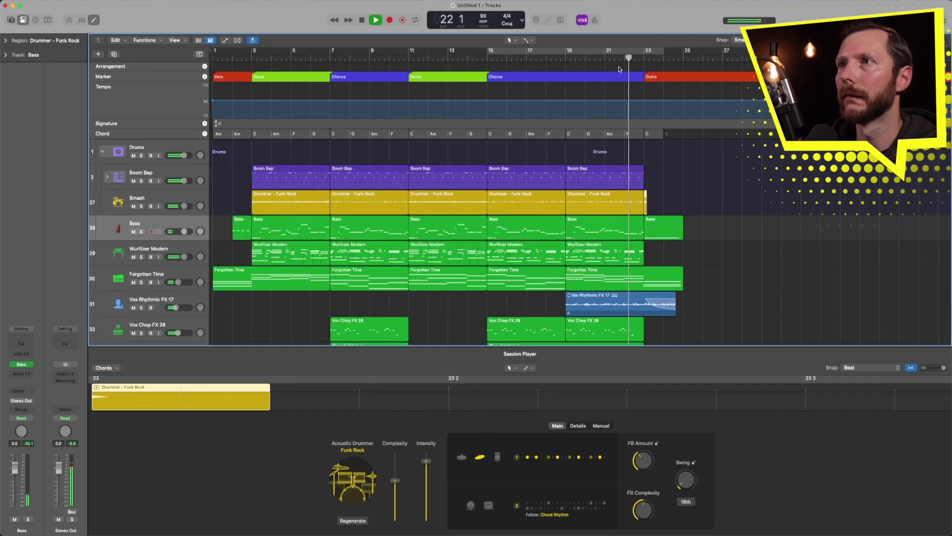
- Set the short Outro drummer region's cymbal pattern to variation 2 and play the Outro from bar 23
{"action": "scroll", "coordinate": [605, 151], "scroll_direction": "down", "scroll_amount": 2}
{"action": "scroll", "coordinate": [605, 151], "scroll_direction": "down", "scroll_amount": 2}
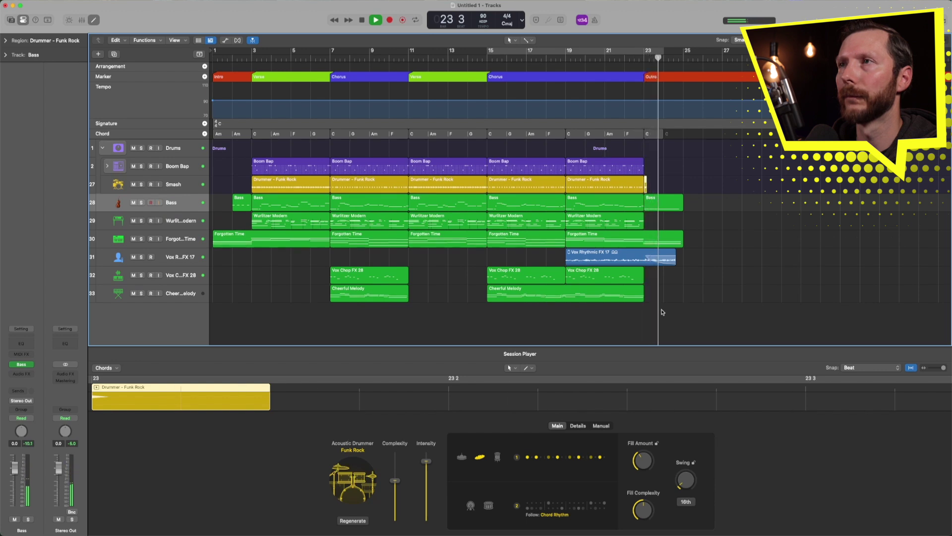
{"action": "left_click", "coordinate": [571, 460]}
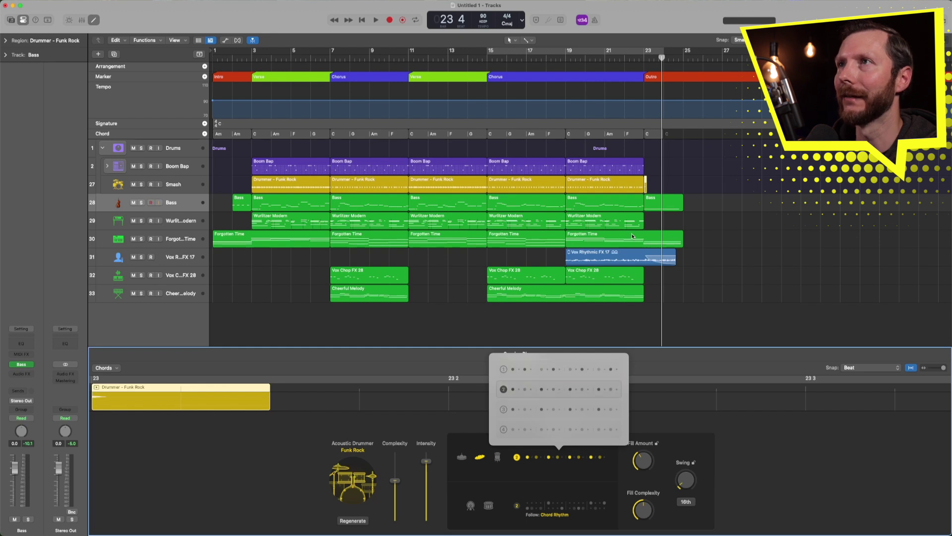
{"action": "left_click", "coordinate": [644, 64]}
{"action": "key", "text": "space"}
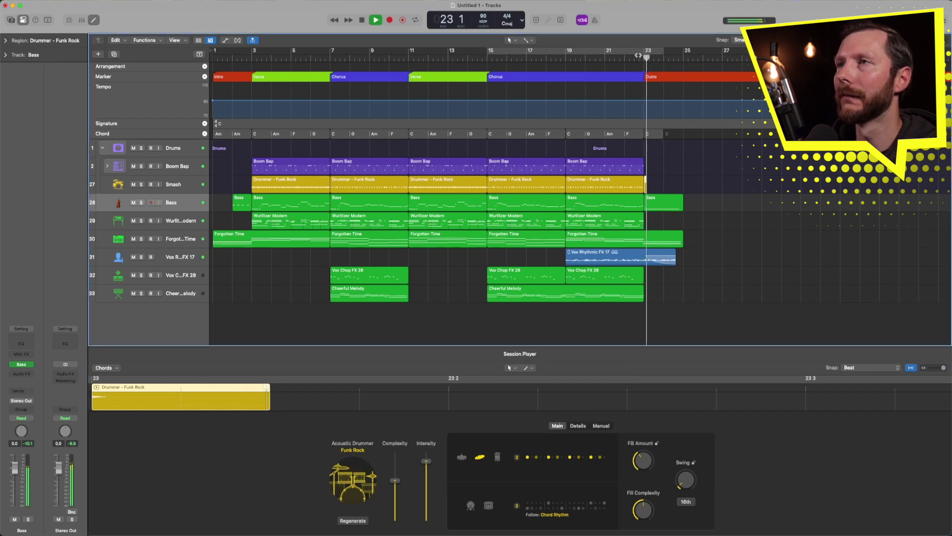
{"action": "key", "text": "space"}
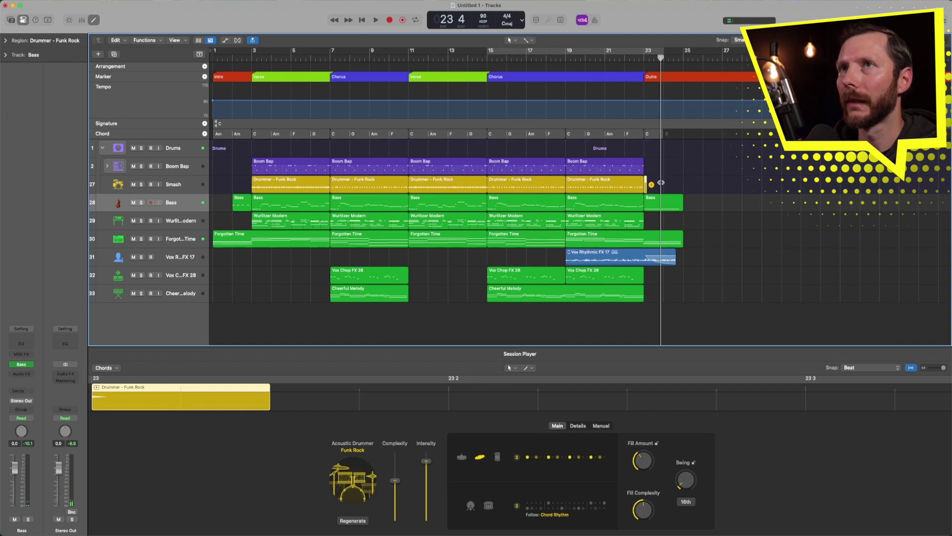
- Set the Fill Amount of the Smash drummer region at bar 19 to 8% and play the transition from bar 22
{"action": "left_click", "coordinate": [618, 182]}
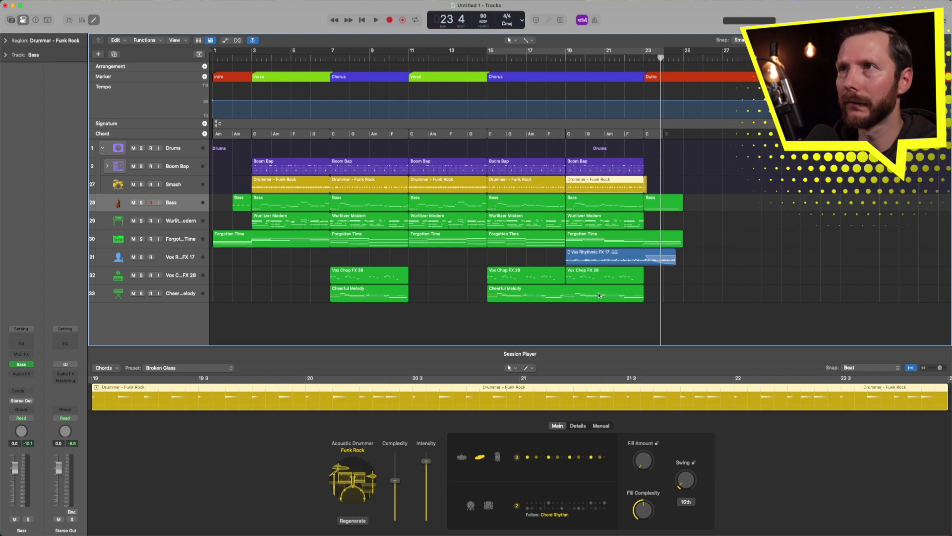
{"action": "left_click_drag", "start_coordinate": [562, 164], "coordinate": [712, 255]}
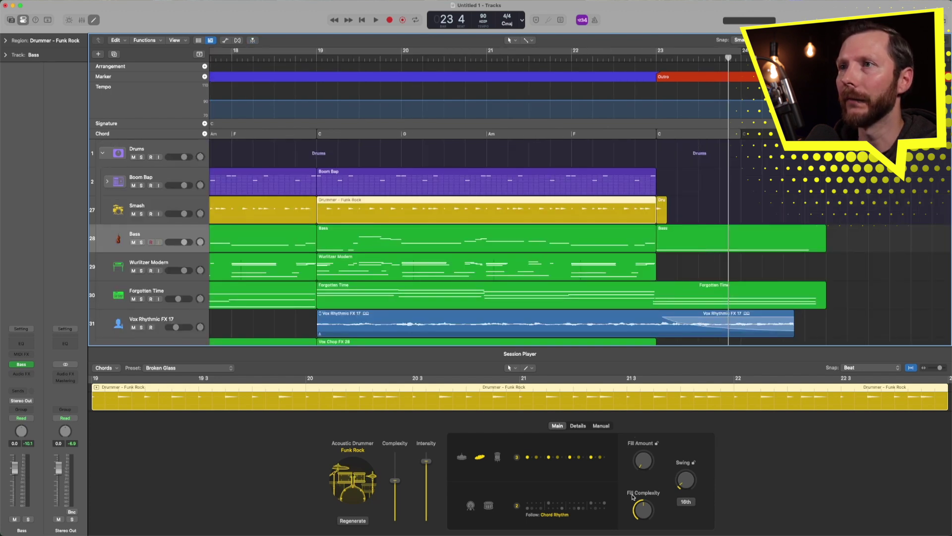
{"action": "left_click_drag", "start_coordinate": [646, 463], "coordinate": [642, 452]}
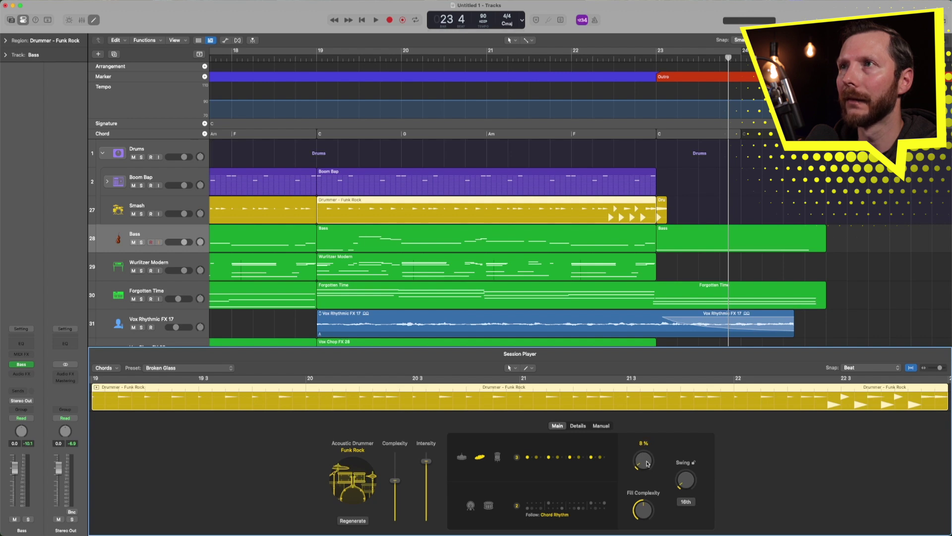
{"action": "left_click", "coordinate": [577, 54]}
{"action": "key", "text": "space"}
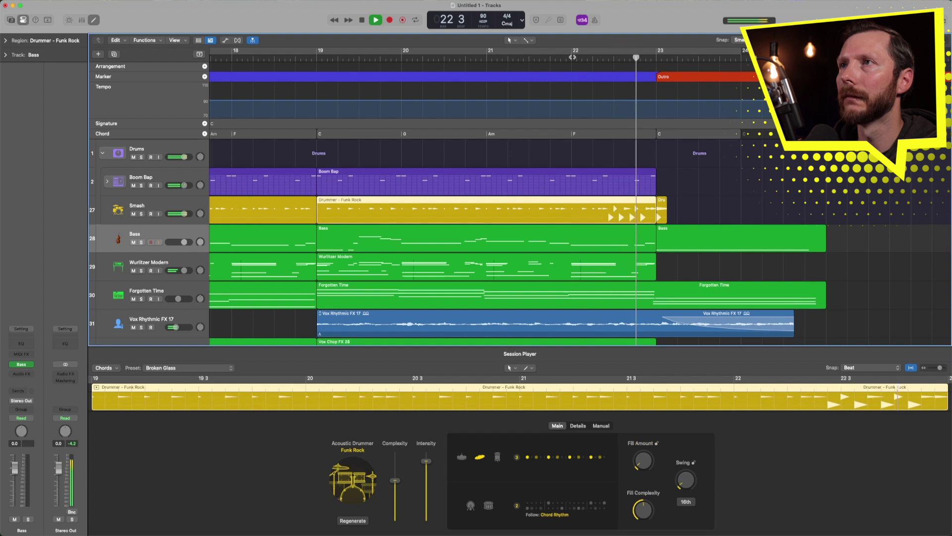
- Lower the Fill Complexity of the Smash drummer region at bar 19 and replay the transition into the Outro
{"action": "key", "text": "space"}
{"action": "left_click_drag", "start_coordinate": [644, 507], "coordinate": [639, 522]}
{"action": "scroll", "coordinate": [645, 508], "scroll_direction": "down", "scroll_amount": 3}
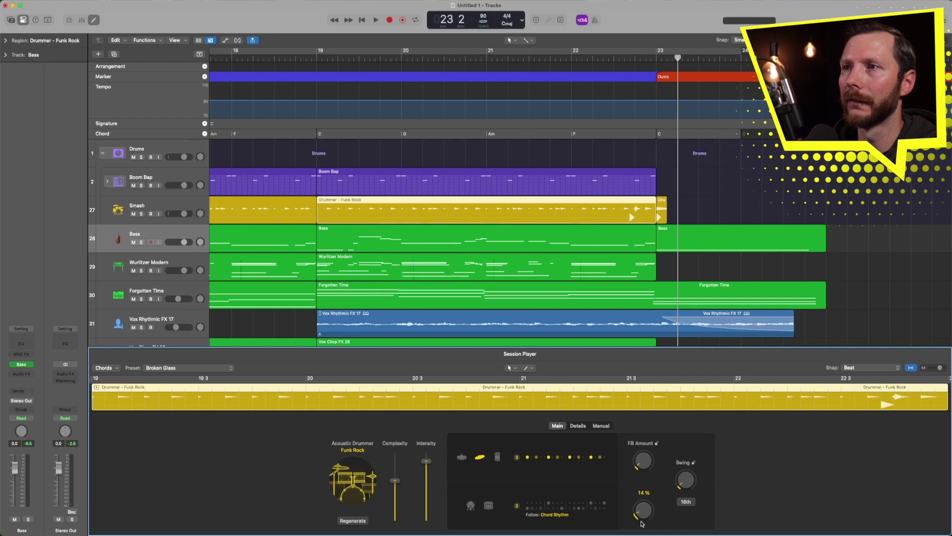
{"action": "left_click", "coordinate": [579, 55]}
{"action": "key", "text": "space"}
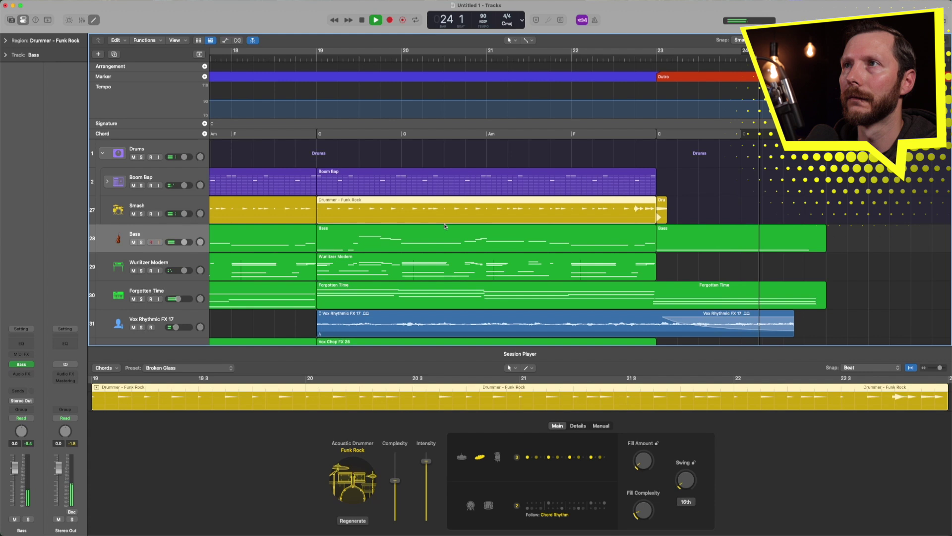
{"action": "key", "text": "space"}
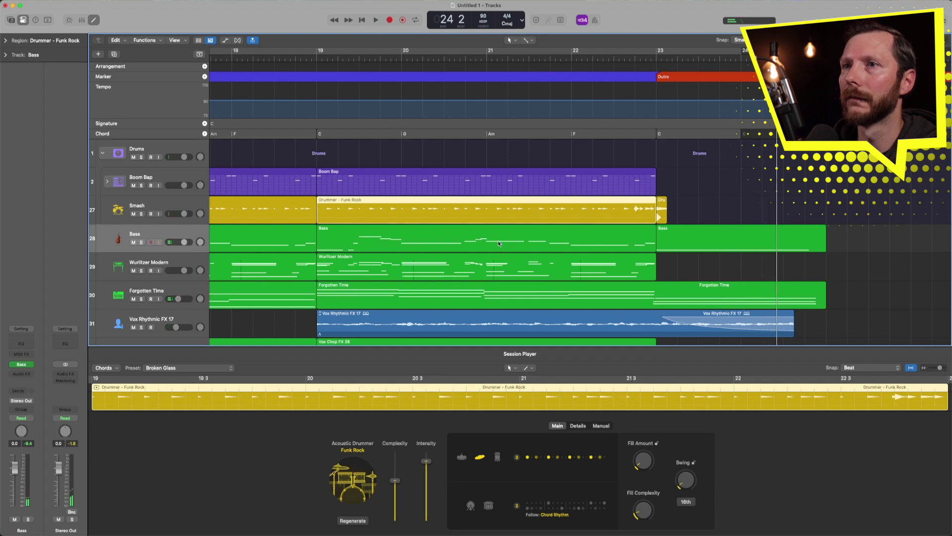
- Set the Smash region at bar 15 to 15% Fill Amount and 5% Fill Complexity, and play its transition into bar 19
{"action": "scroll", "coordinate": [498, 240], "scroll_direction": "down", "scroll_amount": 6}
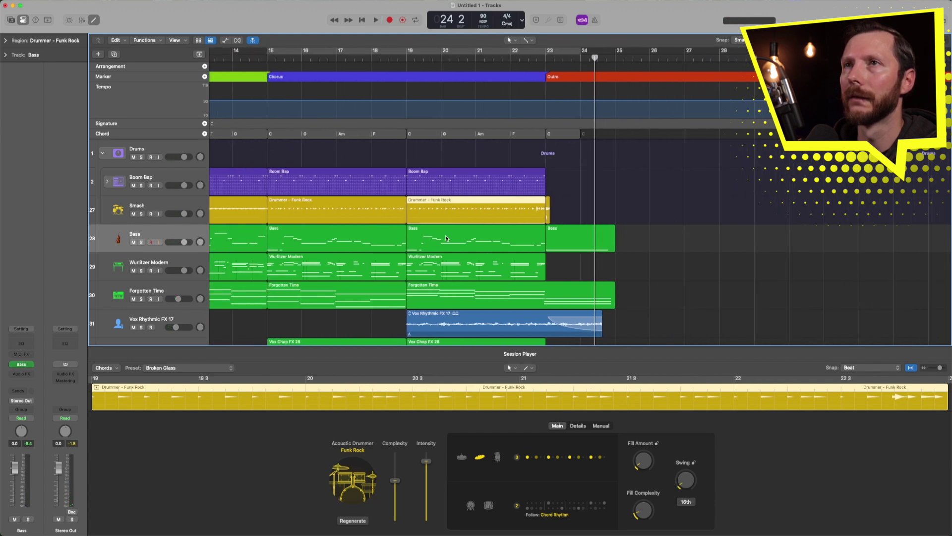
{"action": "left_click", "coordinate": [353, 208]}
{"action": "mouse_move", "coordinate": [642, 458]}
{"action": "left_click_drag", "start_coordinate": [642, 459], "coordinate": [642, 451]}
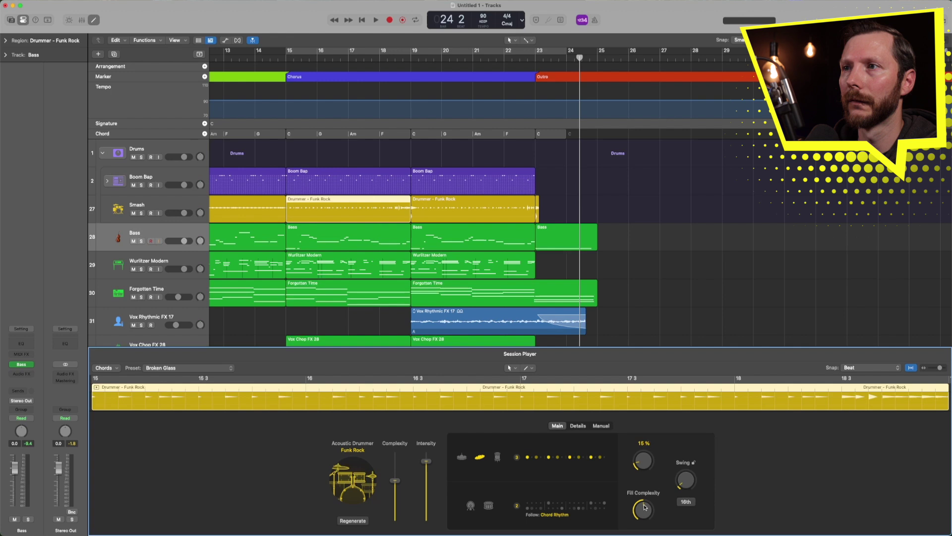
{"action": "left_click_drag", "start_coordinate": [646, 505], "coordinate": [643, 519]}
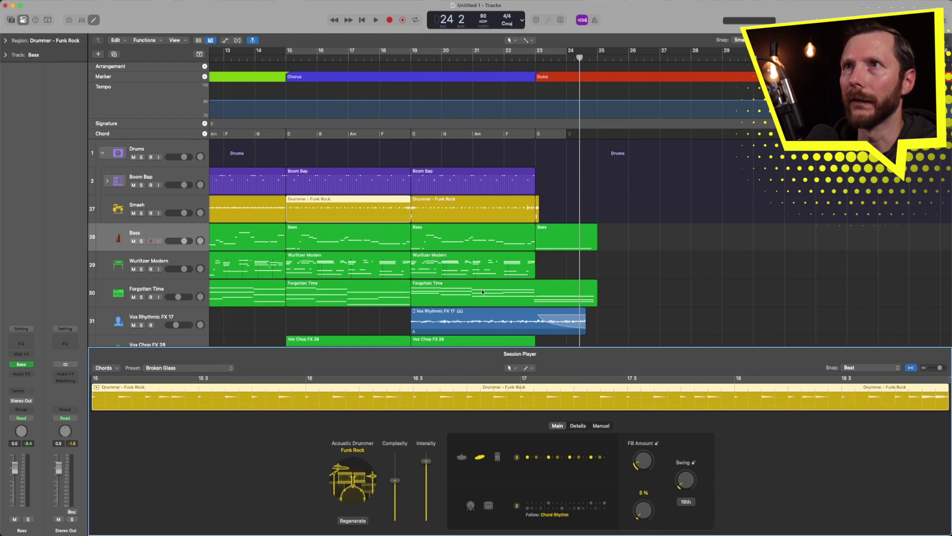
{"action": "double_click", "coordinate": [395, 59]}
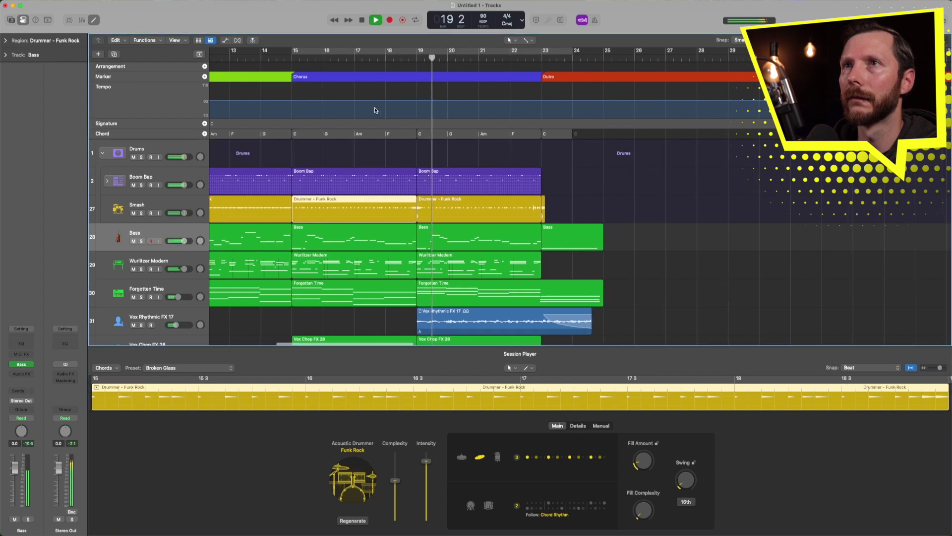
{"action": "scroll", "coordinate": [378, 109], "scroll_direction": "left", "scroll_amount": 10}
{"action": "scroll", "coordinate": [378, 110], "scroll_direction": "left", "scroll_amount": 7}
{"action": "key", "text": "space"}
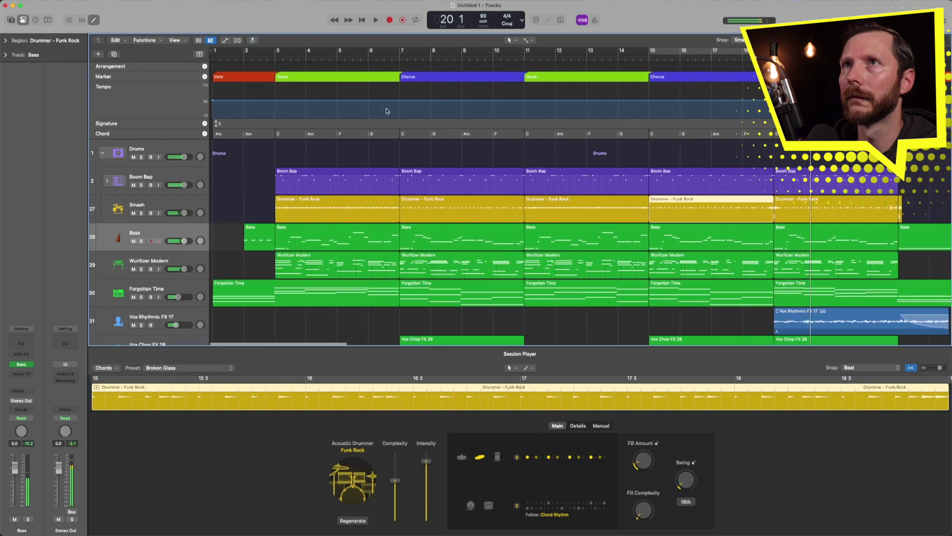
- Set the first Chorus's Smash region at bar 7 to 11% Fill Amount and 10% Fill Complexity
{"action": "left_click", "coordinate": [431, 210]}
{"action": "left_click_drag", "start_coordinate": [644, 516], "coordinate": [645, 526]}
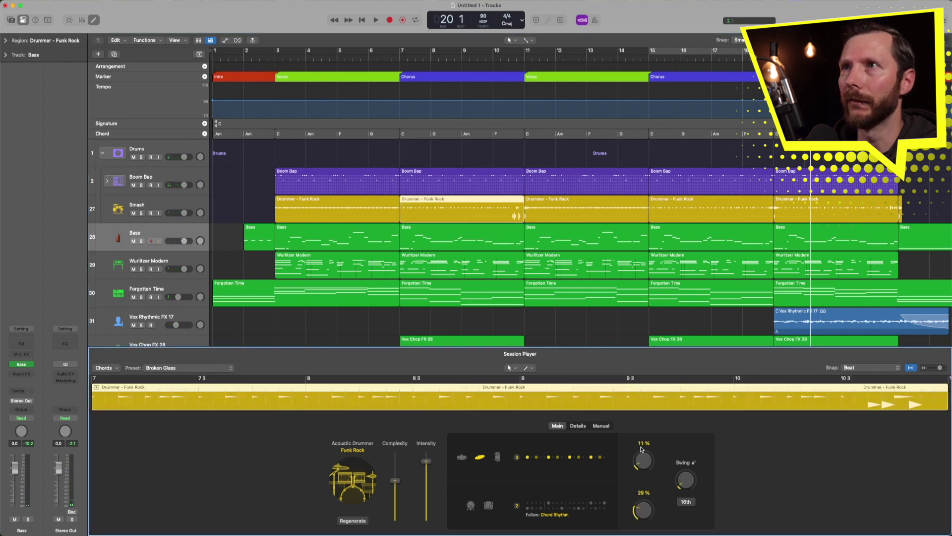
{"action": "left_click_drag", "start_coordinate": [647, 505], "coordinate": [646, 517]}
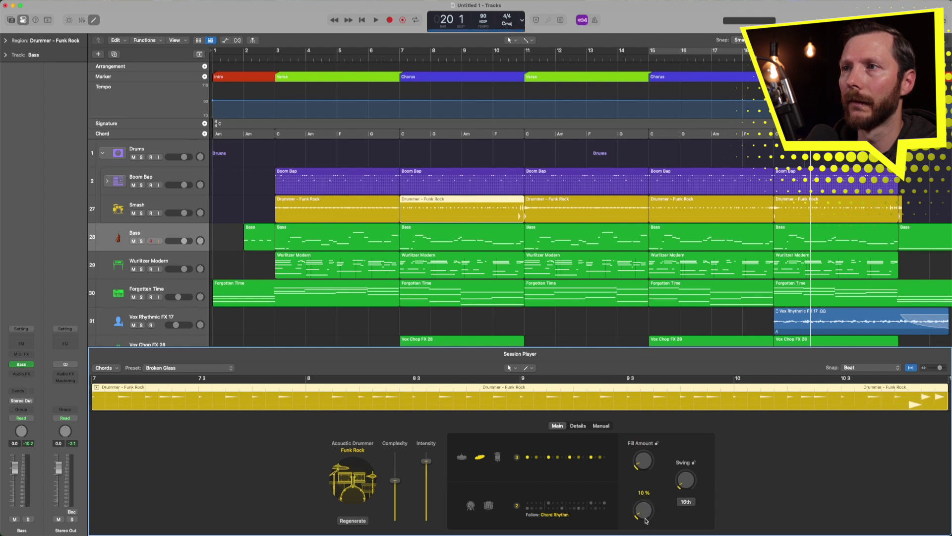
- Set the Fill Amount to 10% and lower the Fill Complexity on the Verse Smash regions at bars 3 and 11
{"action": "left_click", "coordinate": [359, 218]}
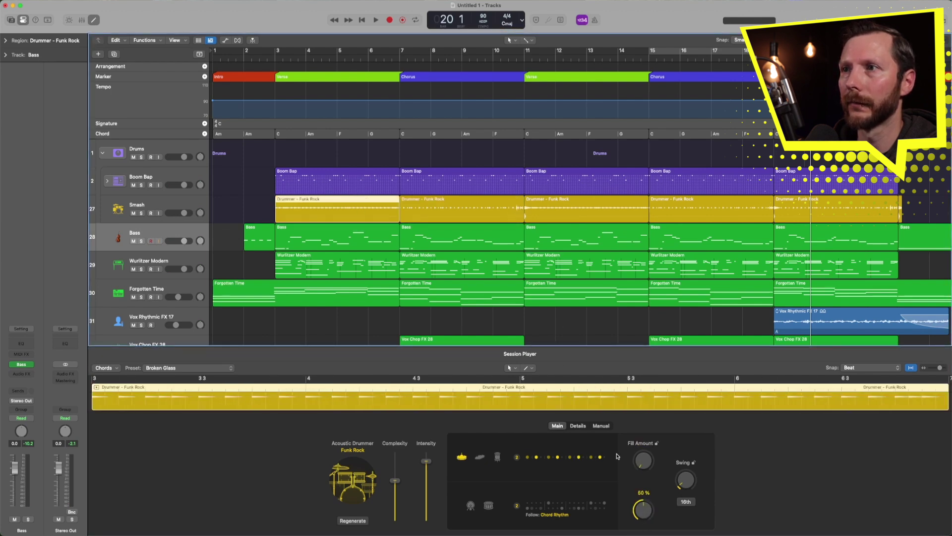
{"action": "left_click_drag", "start_coordinate": [640, 505], "coordinate": [645, 504]}
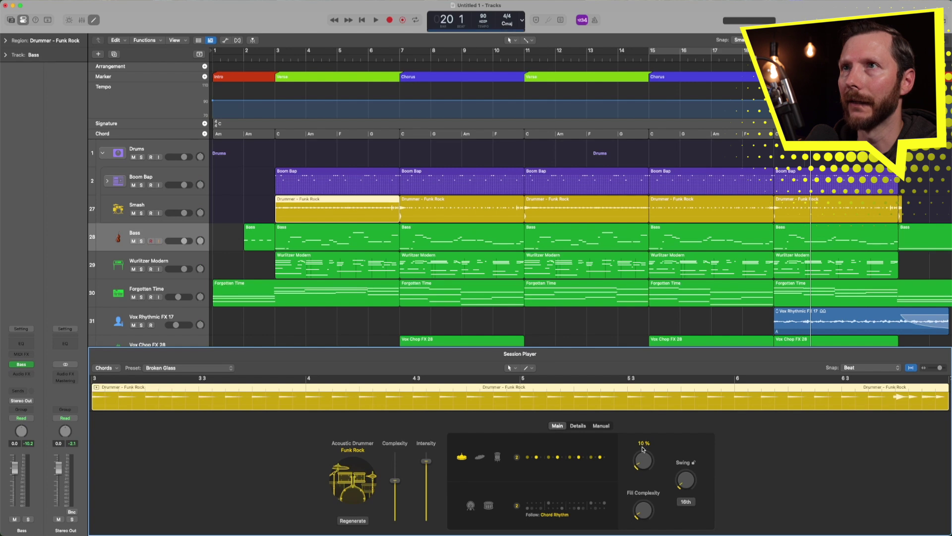
{"action": "left_click", "coordinate": [605, 202]}
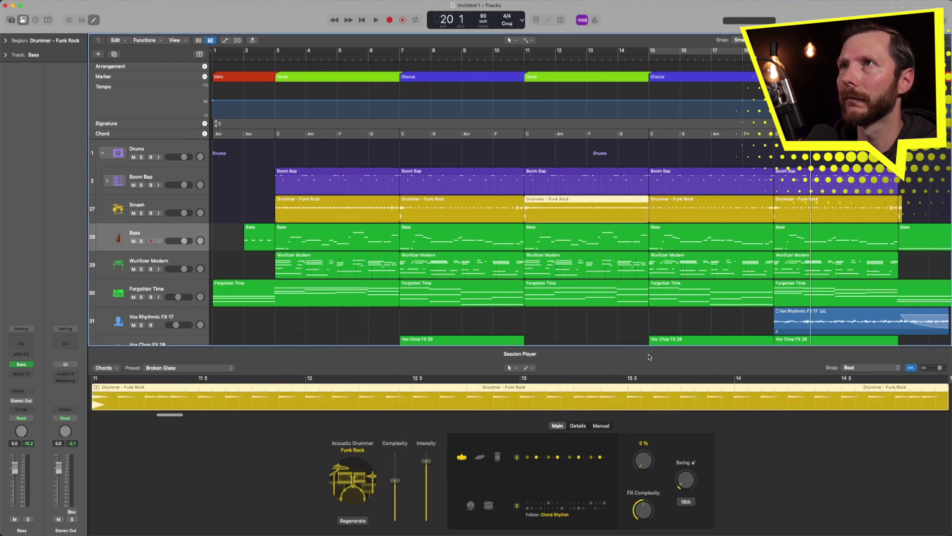
{"action": "left_click_drag", "start_coordinate": [640, 505], "coordinate": [649, 500]}
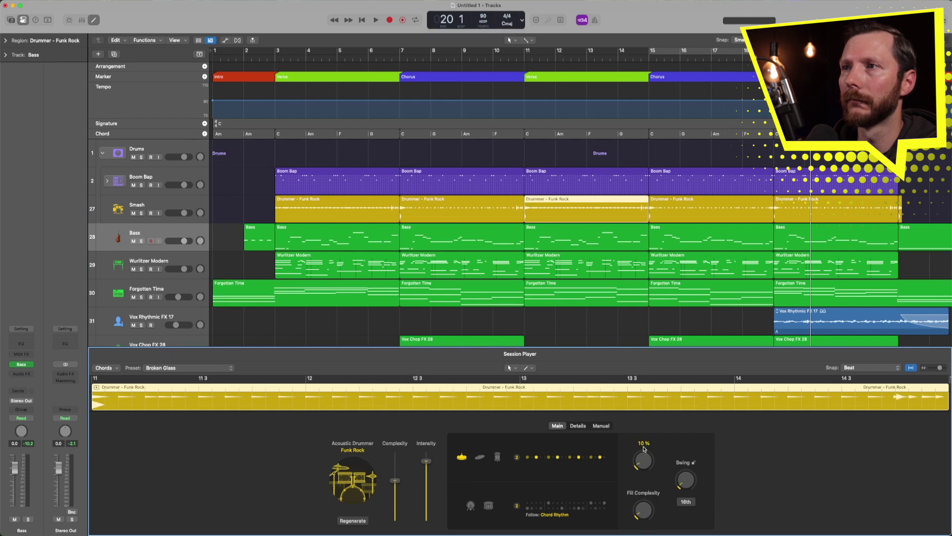
- Open the color palette and recolor all Boom Bap and Smash regions bright blue-violet
{"action": "scroll", "coordinate": [503, 233], "scroll_direction": "down", "scroll_amount": 5}
{"action": "scroll", "coordinate": [494, 251], "scroll_direction": "down", "scroll_amount": 3}
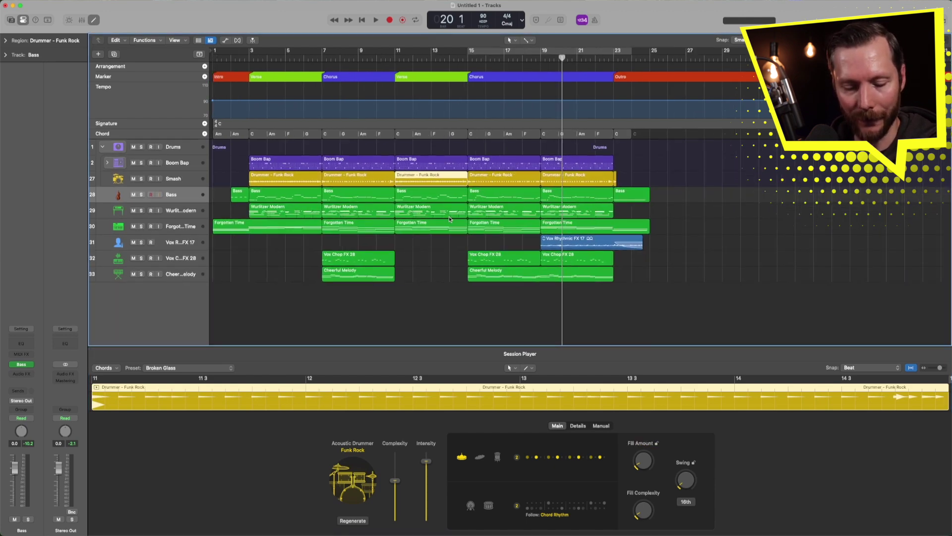
{"action": "key", "text": "alt+c"}
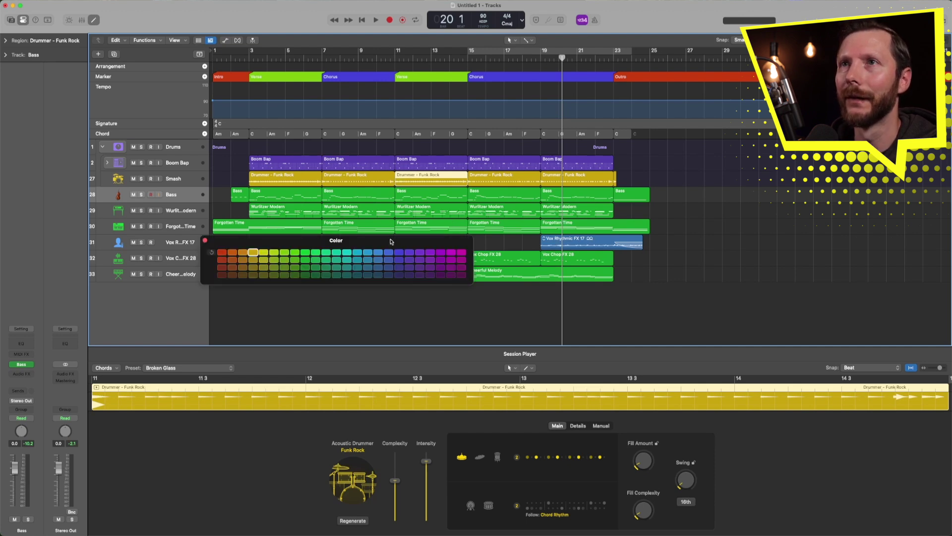
{"action": "left_click_drag", "start_coordinate": [391, 240], "coordinate": [415, 325]}
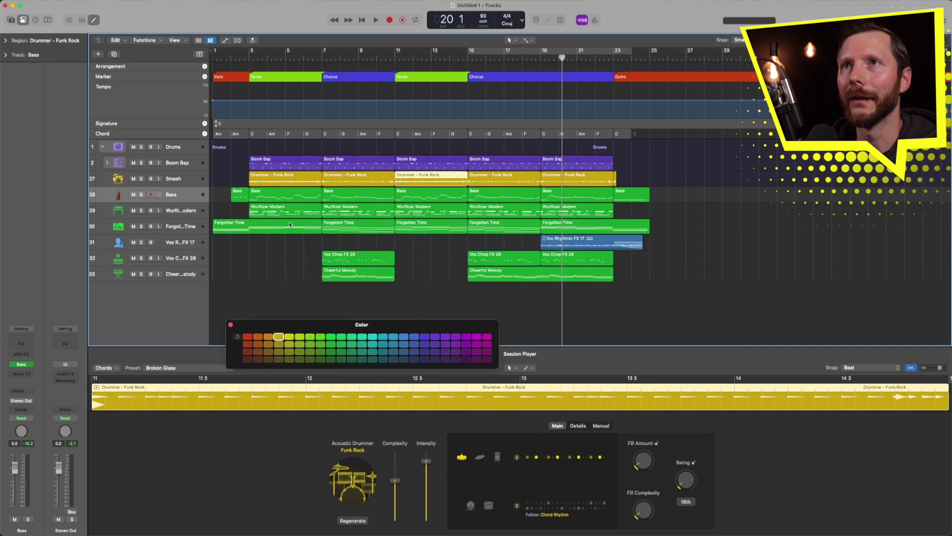
{"action": "left_click_drag", "start_coordinate": [634, 180], "coordinate": [245, 161]}
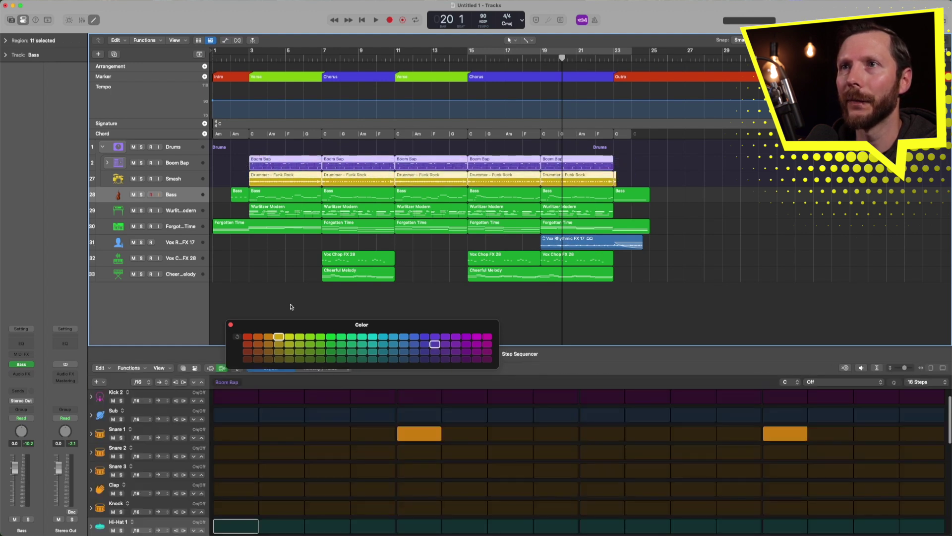
{"action": "left_click", "coordinate": [425, 338]}
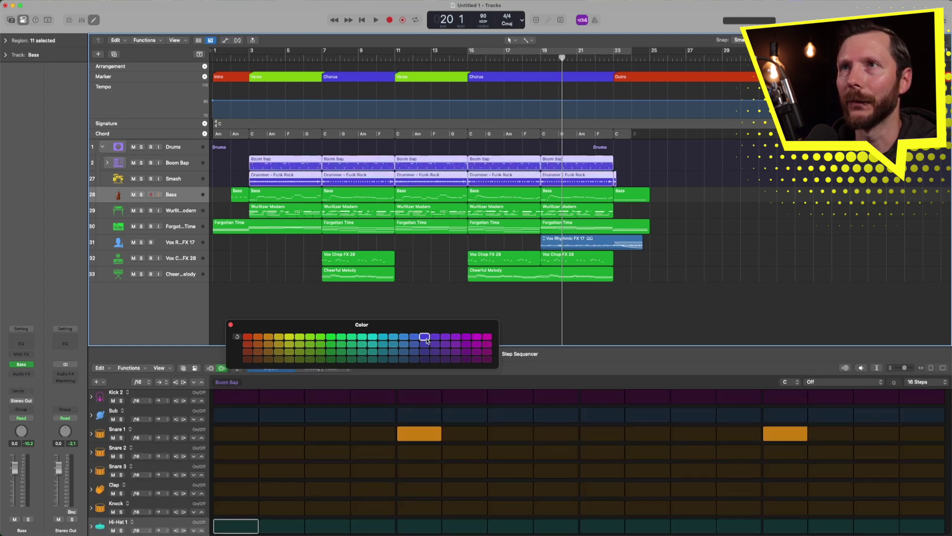
- Color all Bass track regions purple and all Wurlitzer Modern regions yellow
{"action": "left_click", "coordinate": [183, 197]}
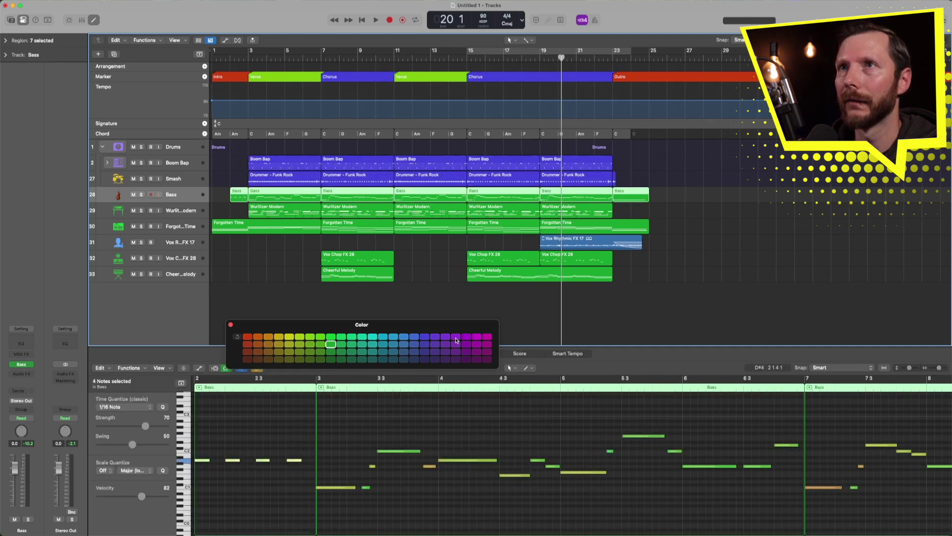
{"action": "left_click", "coordinate": [456, 338]}
{"action": "left_click", "coordinate": [180, 213]}
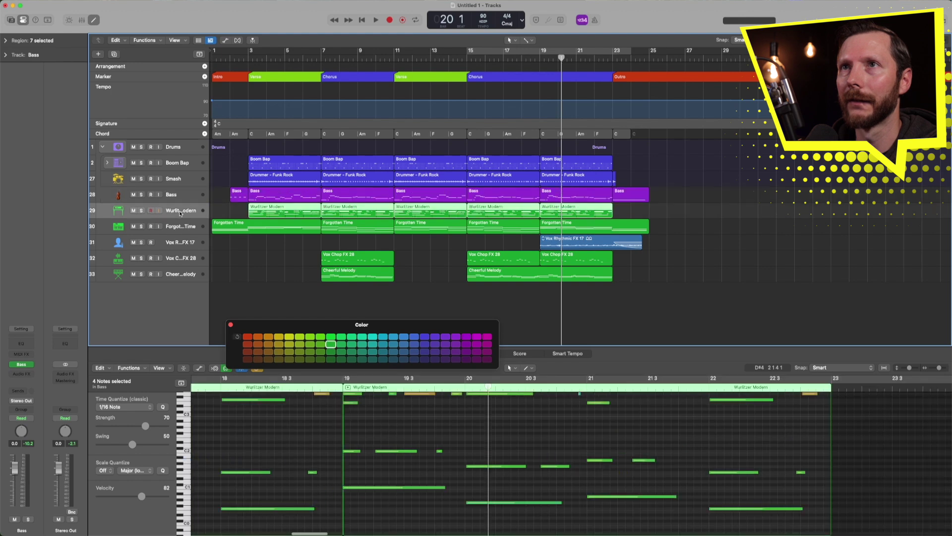
{"action": "left_click", "coordinate": [289, 338]}
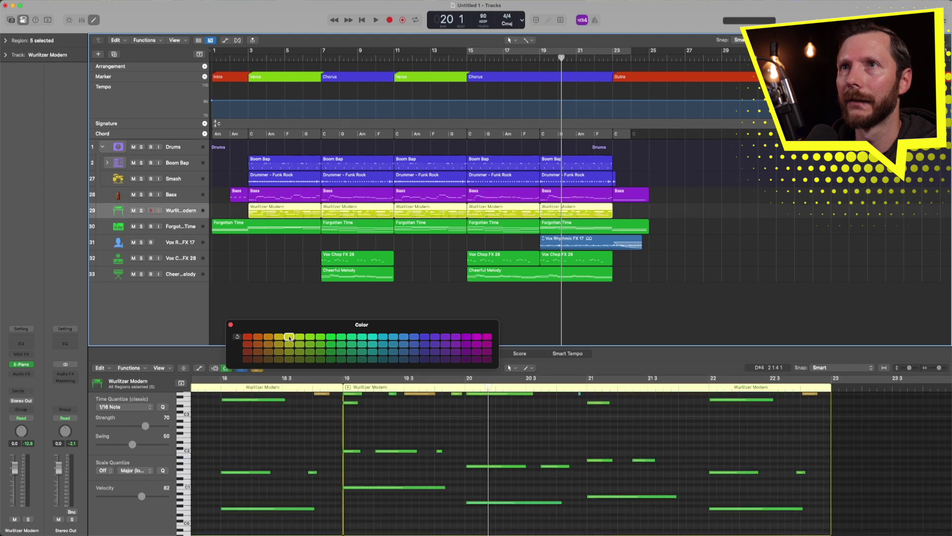
- Color the Forgotten Time regions dark indigo, and the Vox Rhythmic FX 17 and Vox Chop FX 28 regions mustard yellow
{"action": "left_click", "coordinate": [179, 229]}
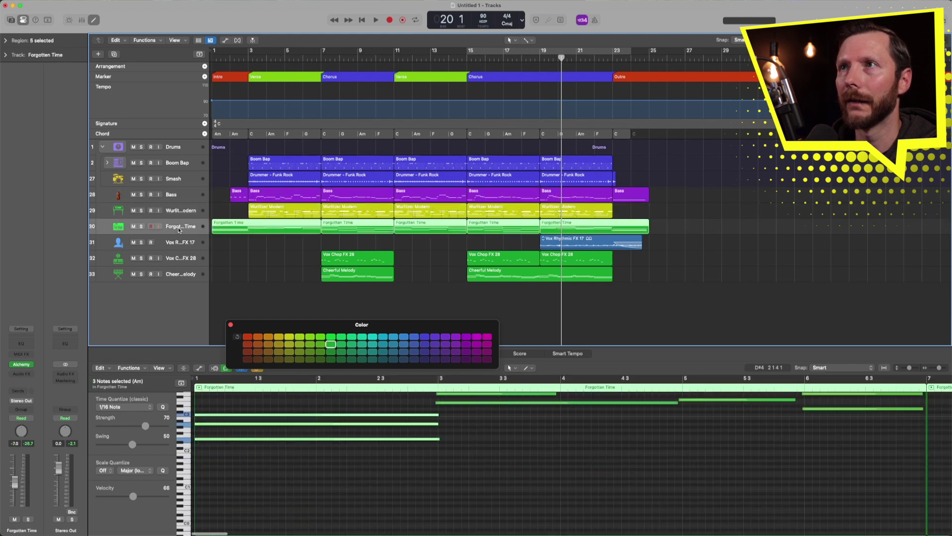
{"action": "left_click", "coordinate": [425, 352]}
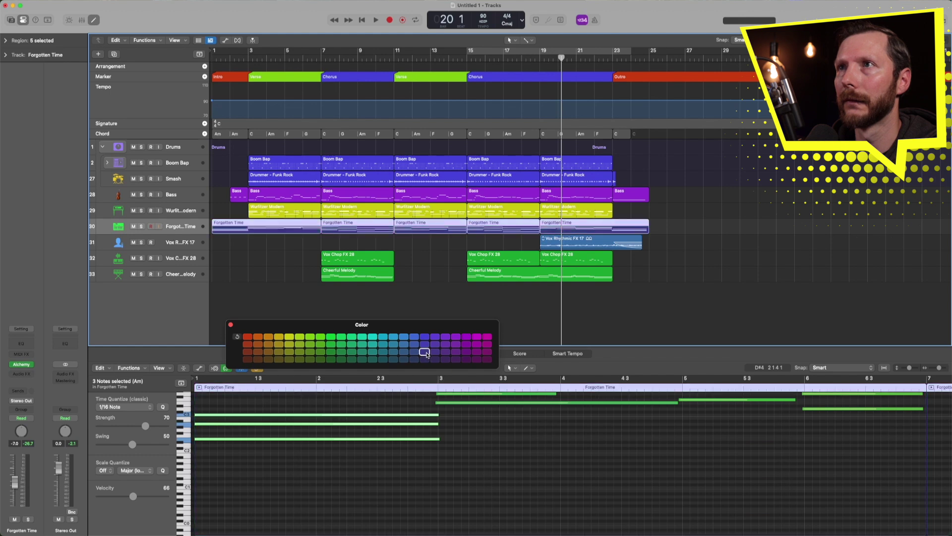
{"action": "left_click", "coordinate": [166, 243]}
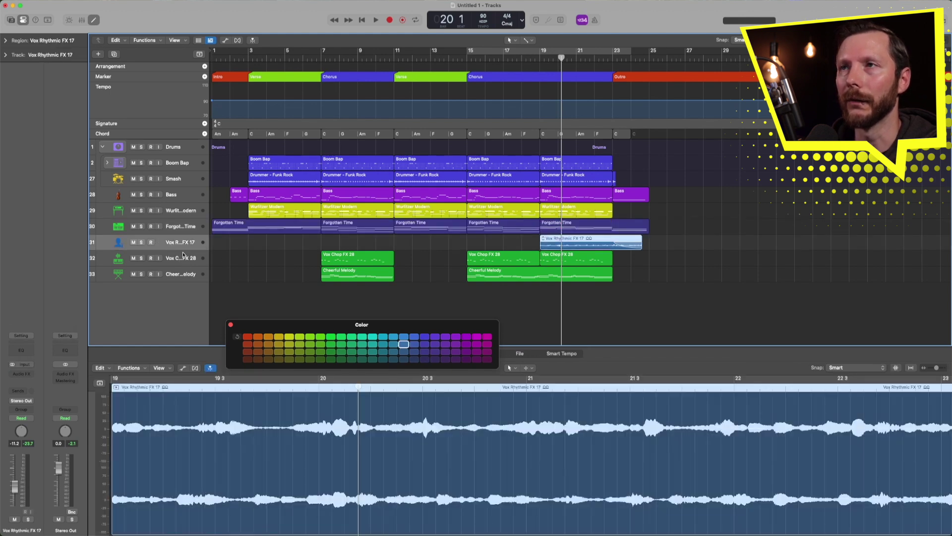
{"action": "left_click", "coordinate": [183, 259]}
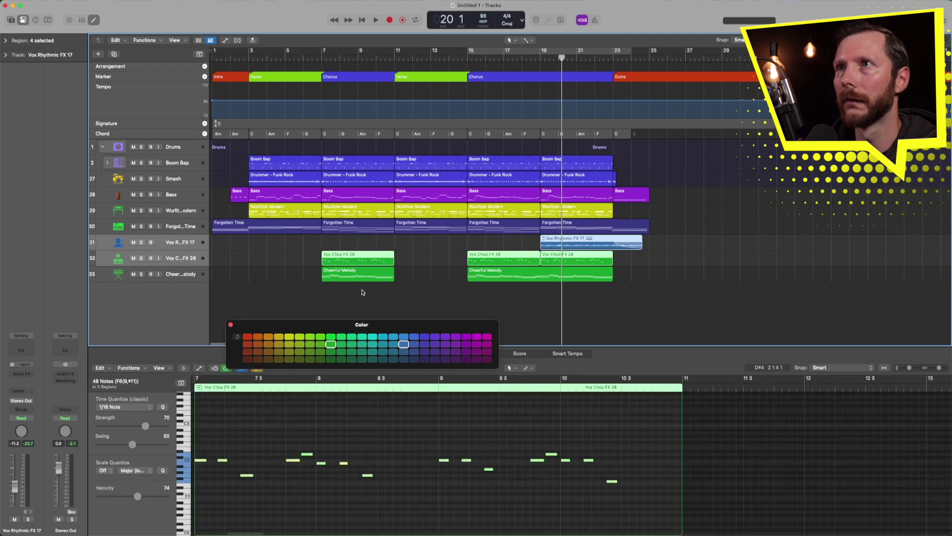
{"action": "left_click", "coordinate": [279, 345]}
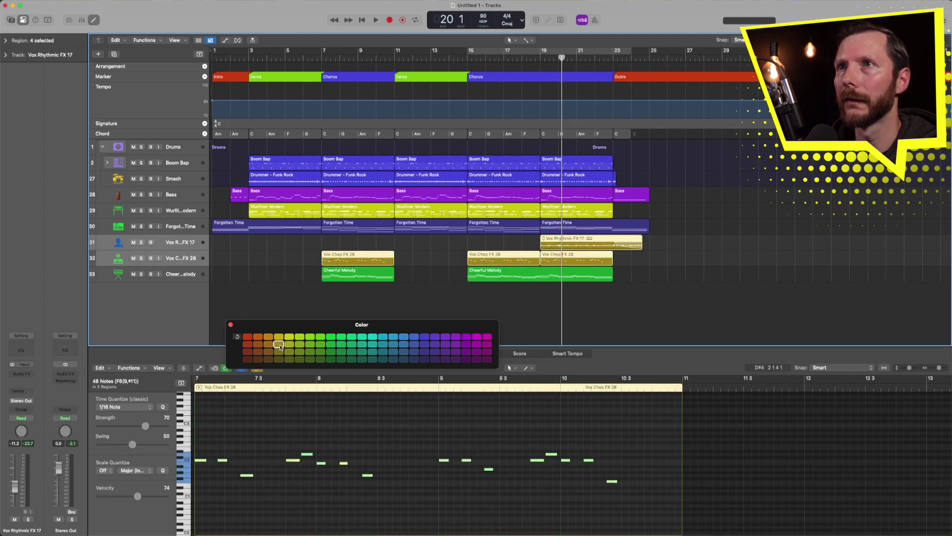
- Color the Cheerful Melody regions orange and close the color palette
{"action": "left_click", "coordinate": [193, 277]}
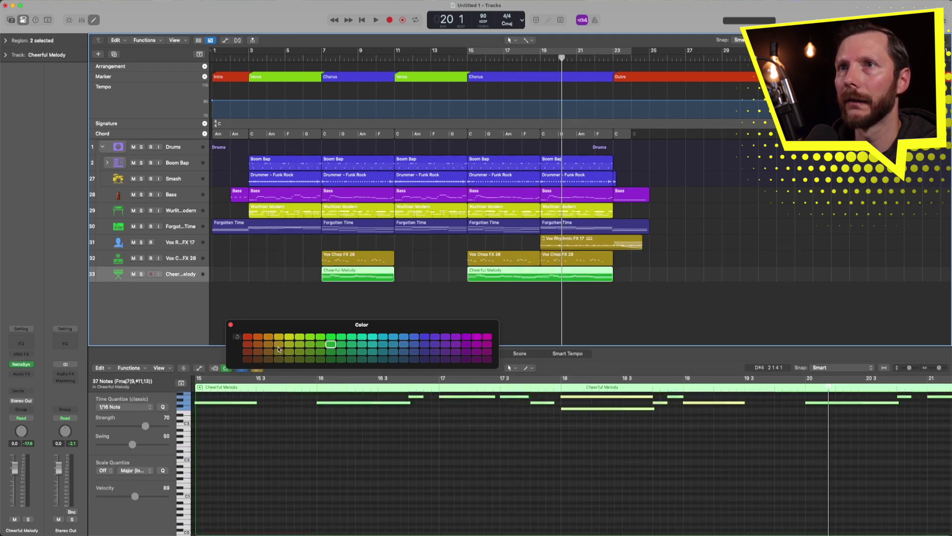
{"action": "left_click", "coordinate": [276, 304]}
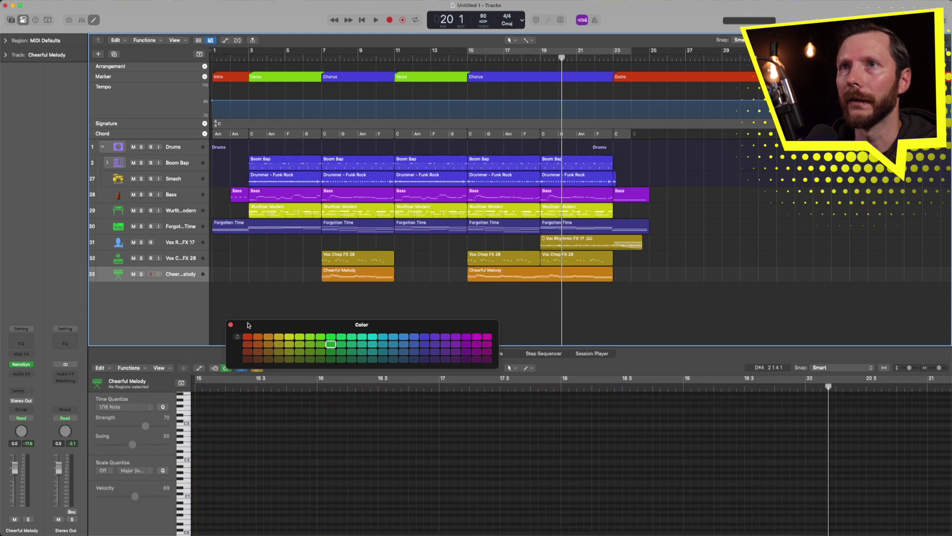
{"action": "left_click", "coordinate": [231, 326]}
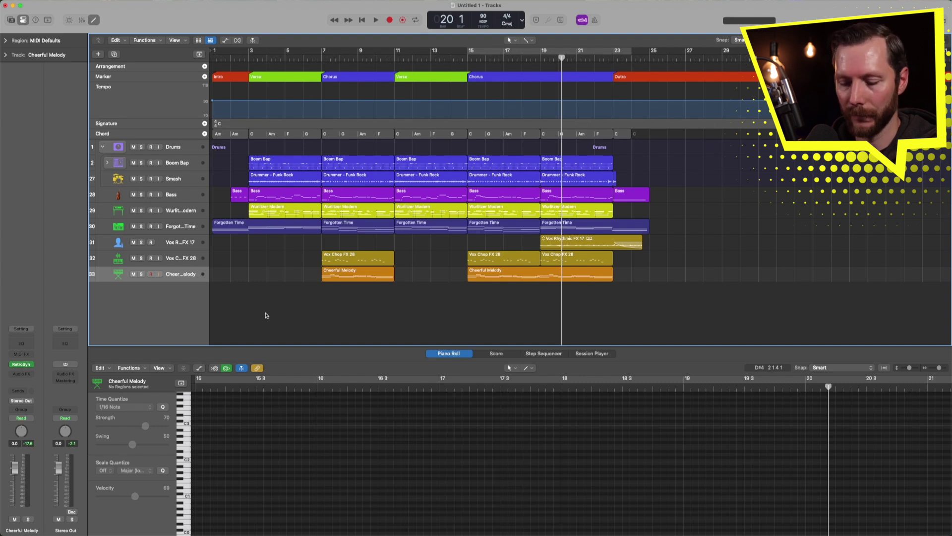
- Hide the Piano Roll editor and the global tracks, and play the whole arrangement from bar 1
{"action": "key", "text": "e"}
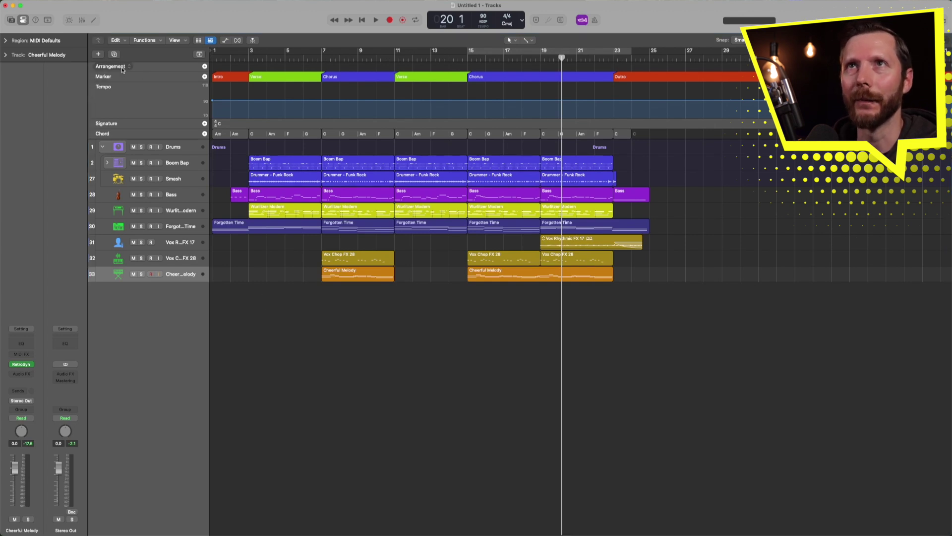
{"action": "left_click", "coordinate": [199, 54]}
{"action": "left_click", "coordinate": [326, 238], "text": "ctrl+alt"}
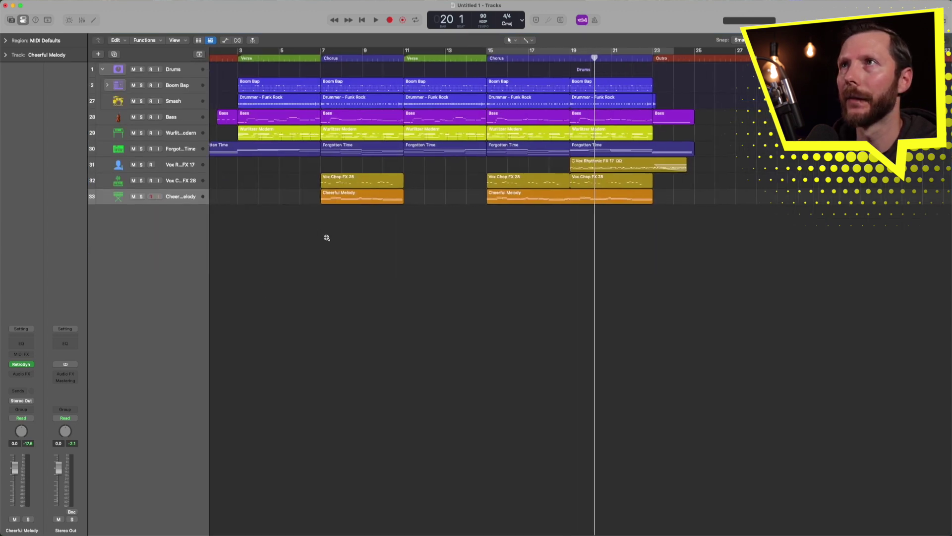
{"action": "left_click", "coordinate": [326, 238], "text": "ctrl+alt"}
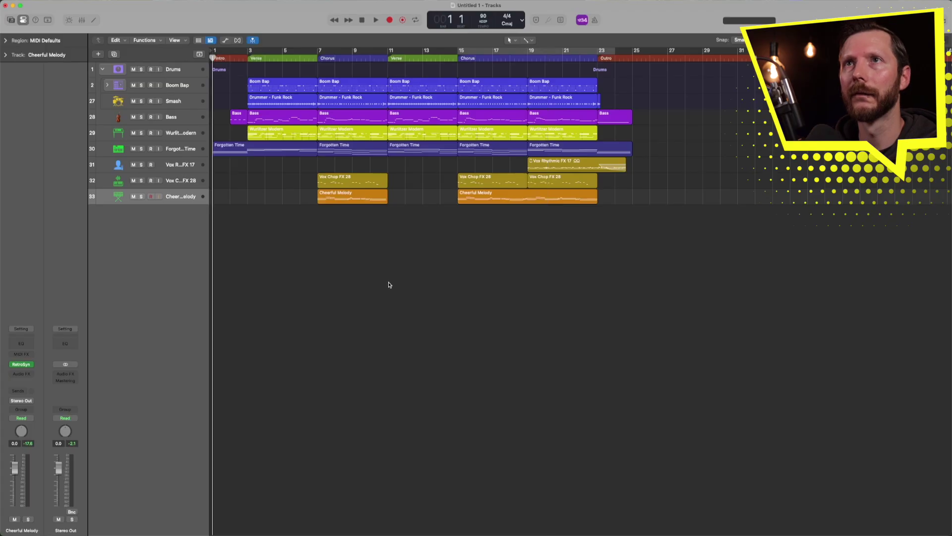
{"action": "key", "text": "space"}
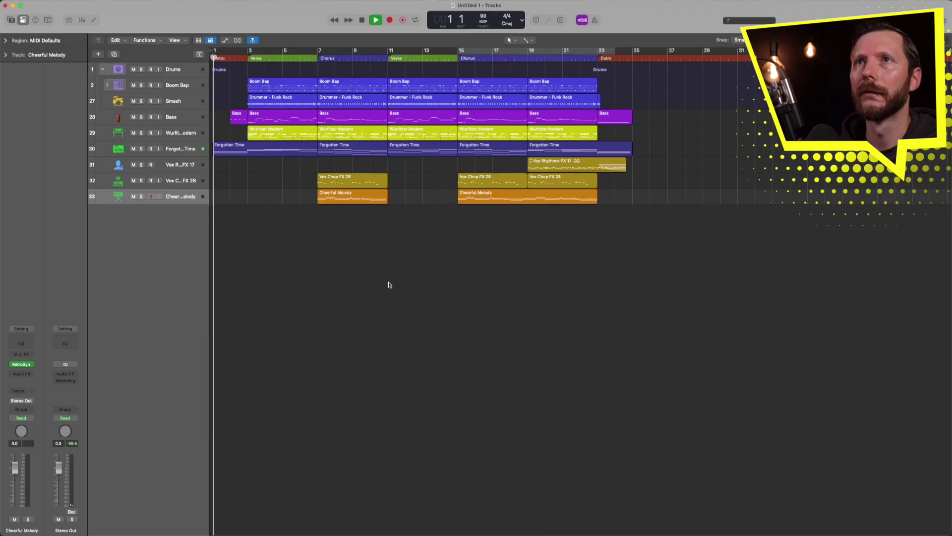